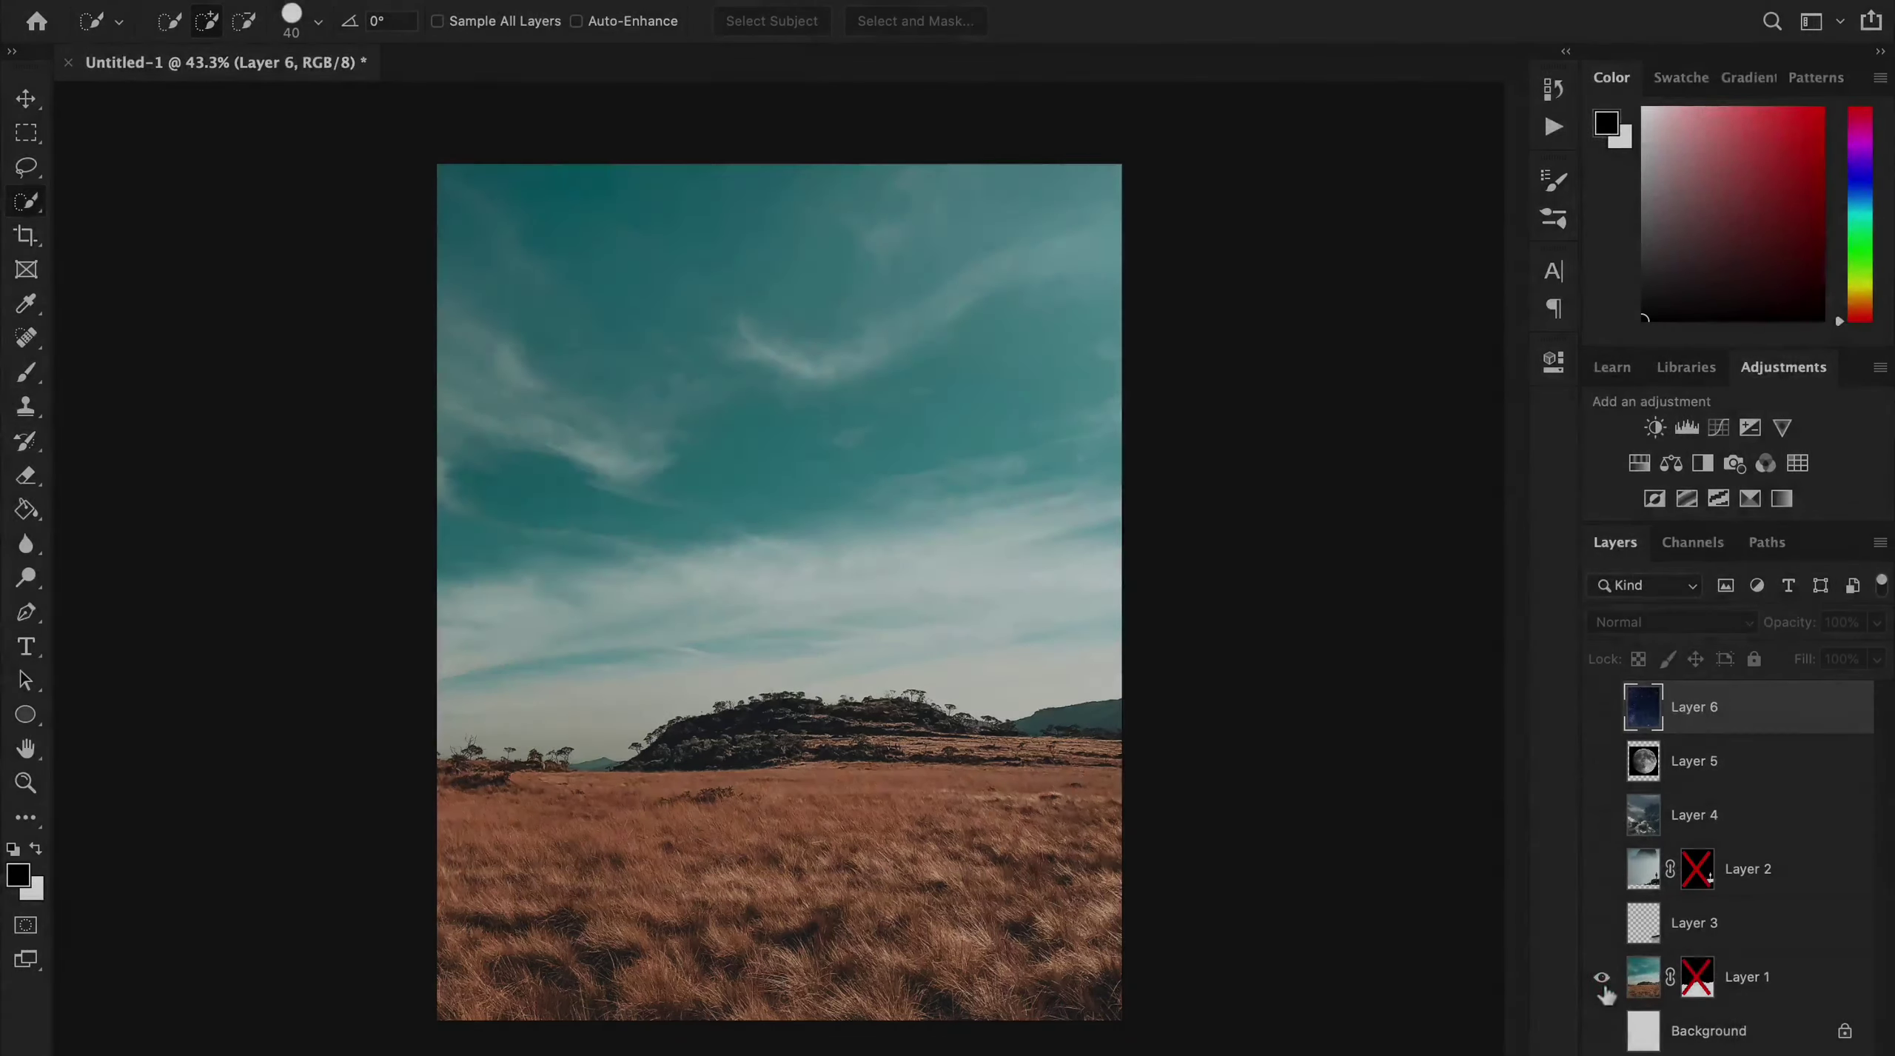
Toggle layer visibility to inspect the starry sky and landscape layers individually.
left_click(1601, 868, "alt")
left_click(1601, 815, "alt")
left_click(1601, 760, "alt")
left_click(1602, 707, "alt")
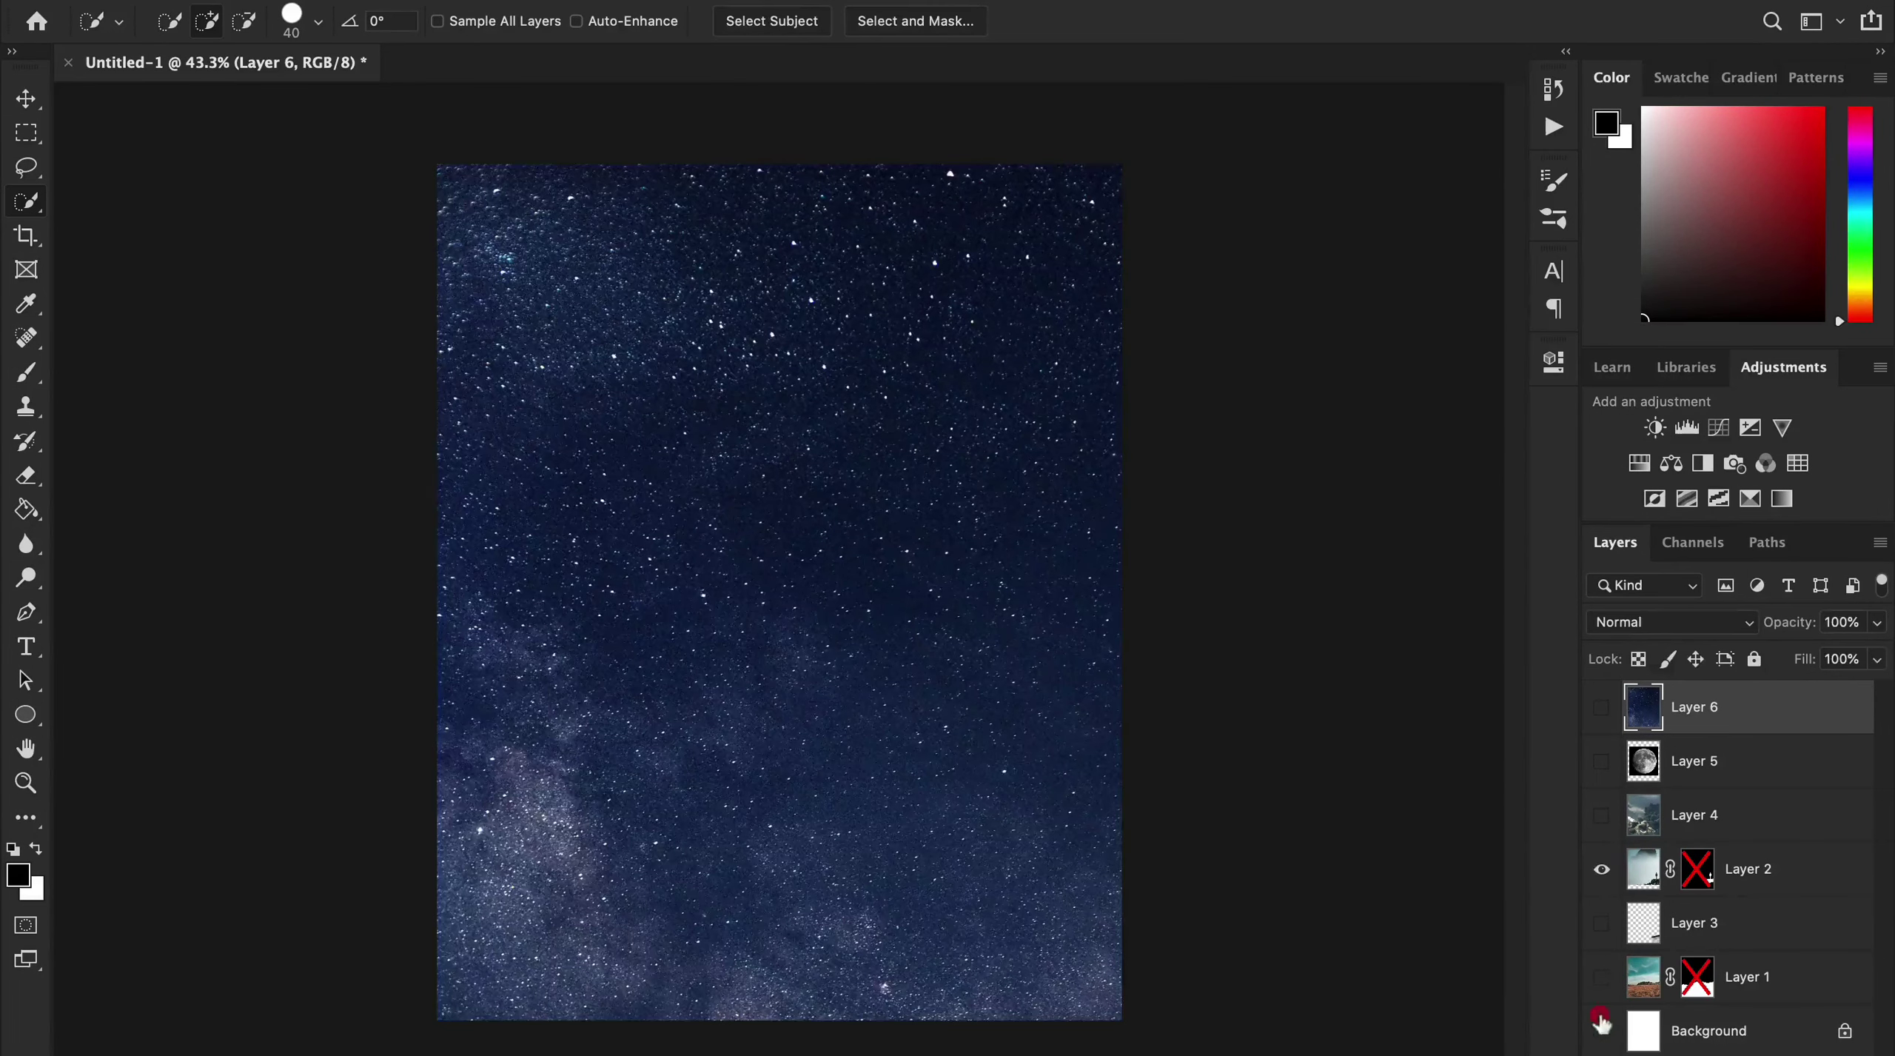
left_click(1601, 1026, "alt")
left_click(1605, 1023, "alt")
Re-enable the Layer 1 and Layer 2 masks and show the hiker and rock shadow layers.
left_click(1696, 977, "shift")
left_click(1697, 978, "shift")
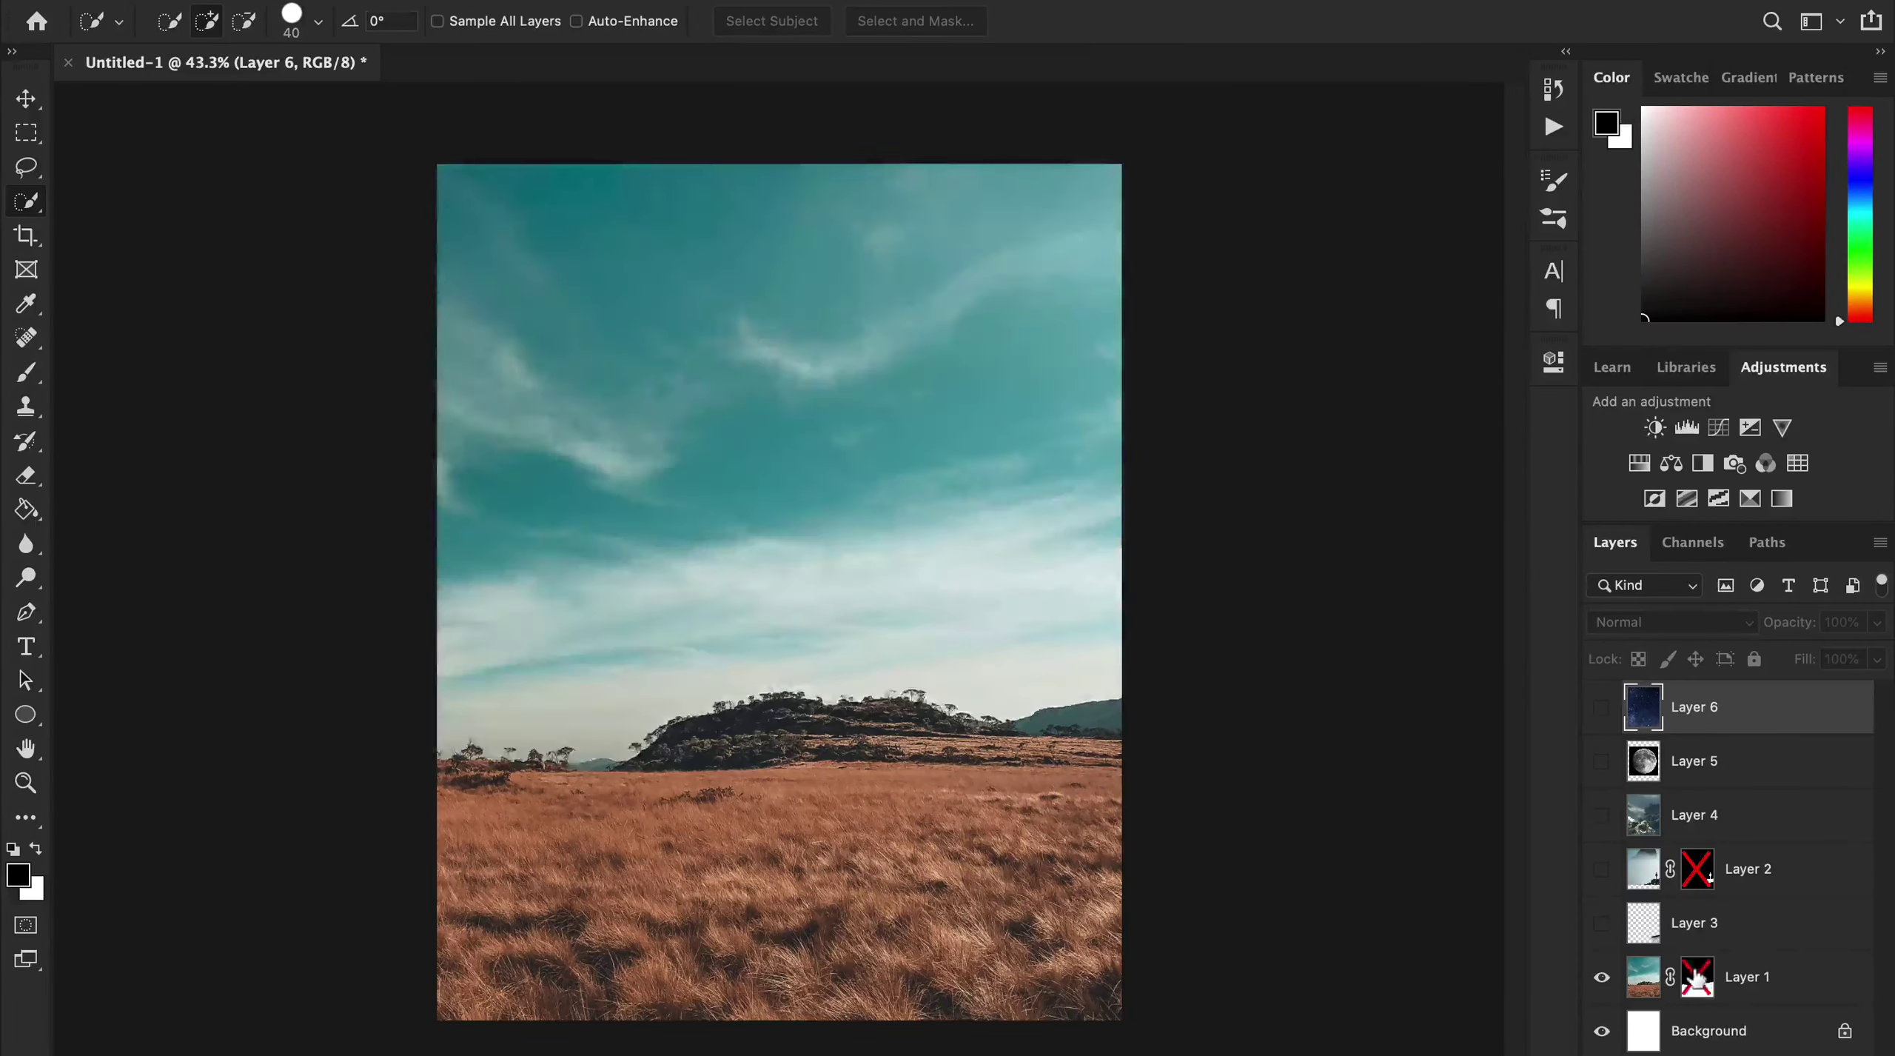
left_click(1601, 868)
left_click(1697, 868, "shift")
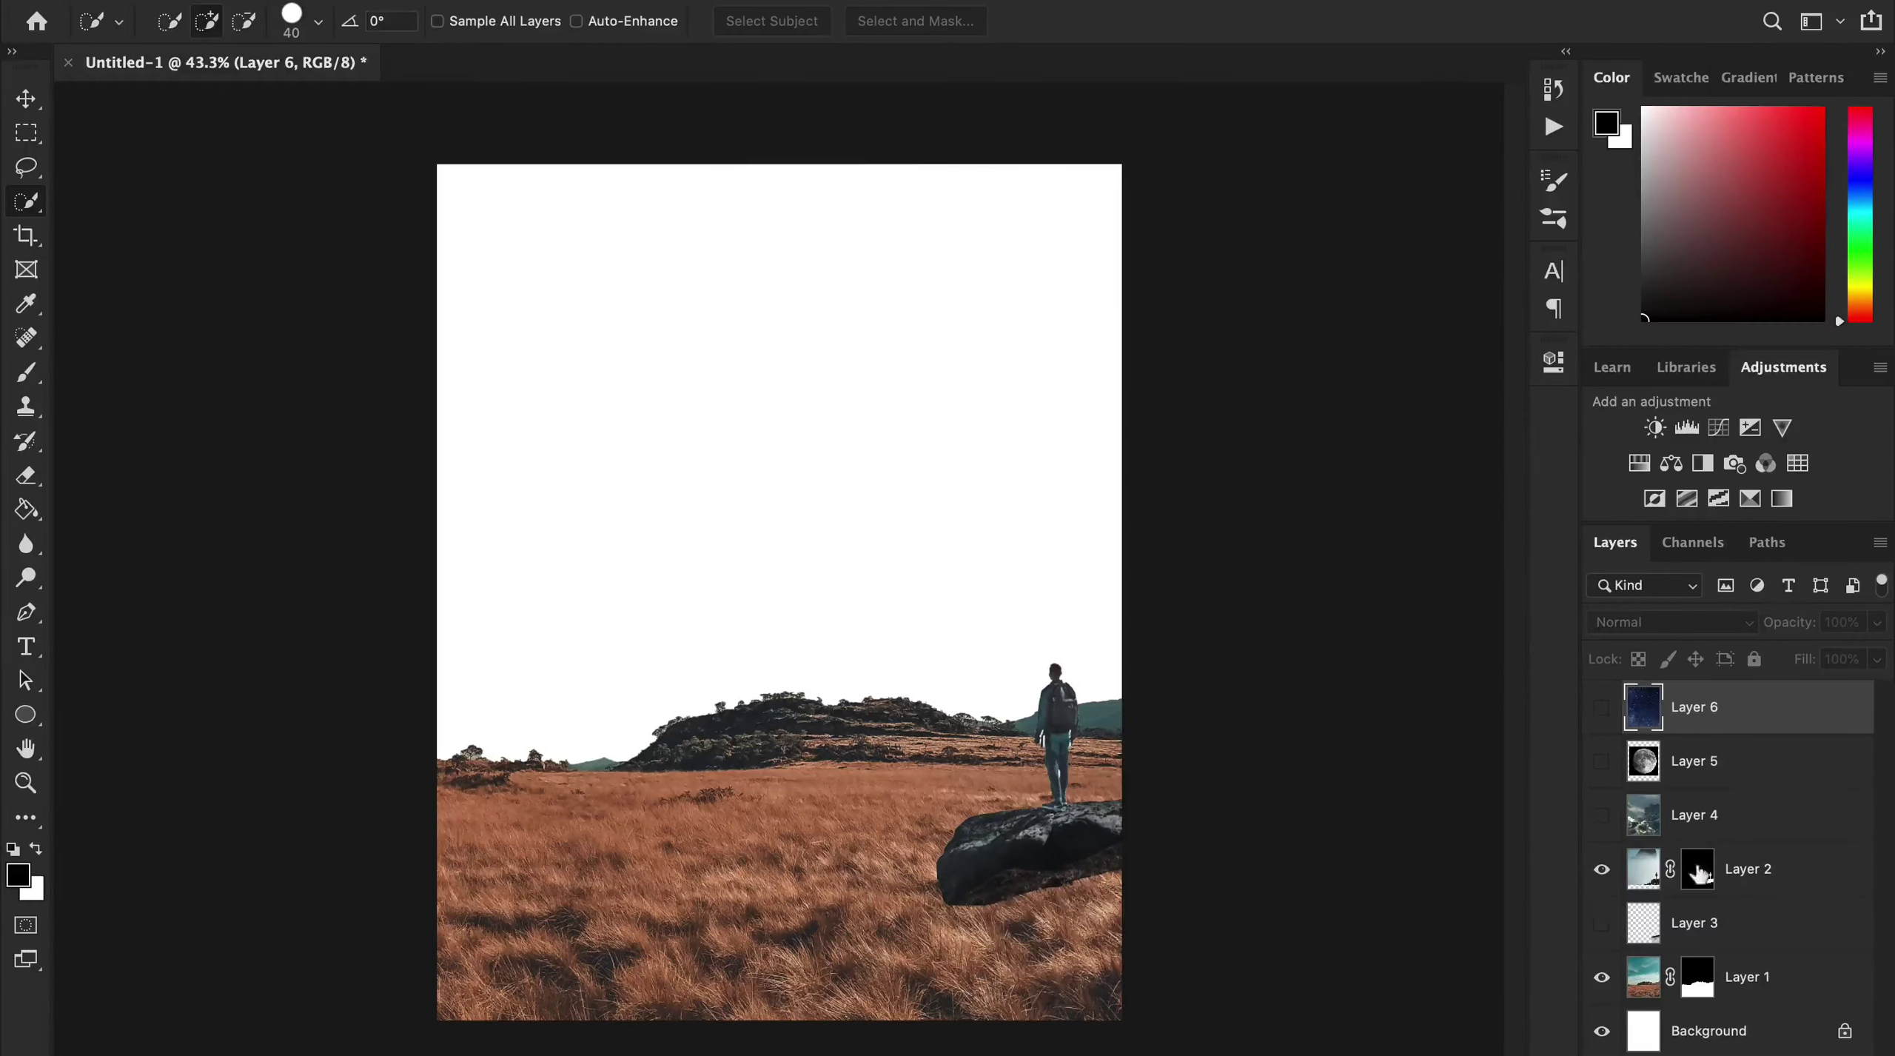
left_click(1601, 923)
Show the storm-cloud layer, then move it left and scale it down.
left_click(1597, 821)
key("v")
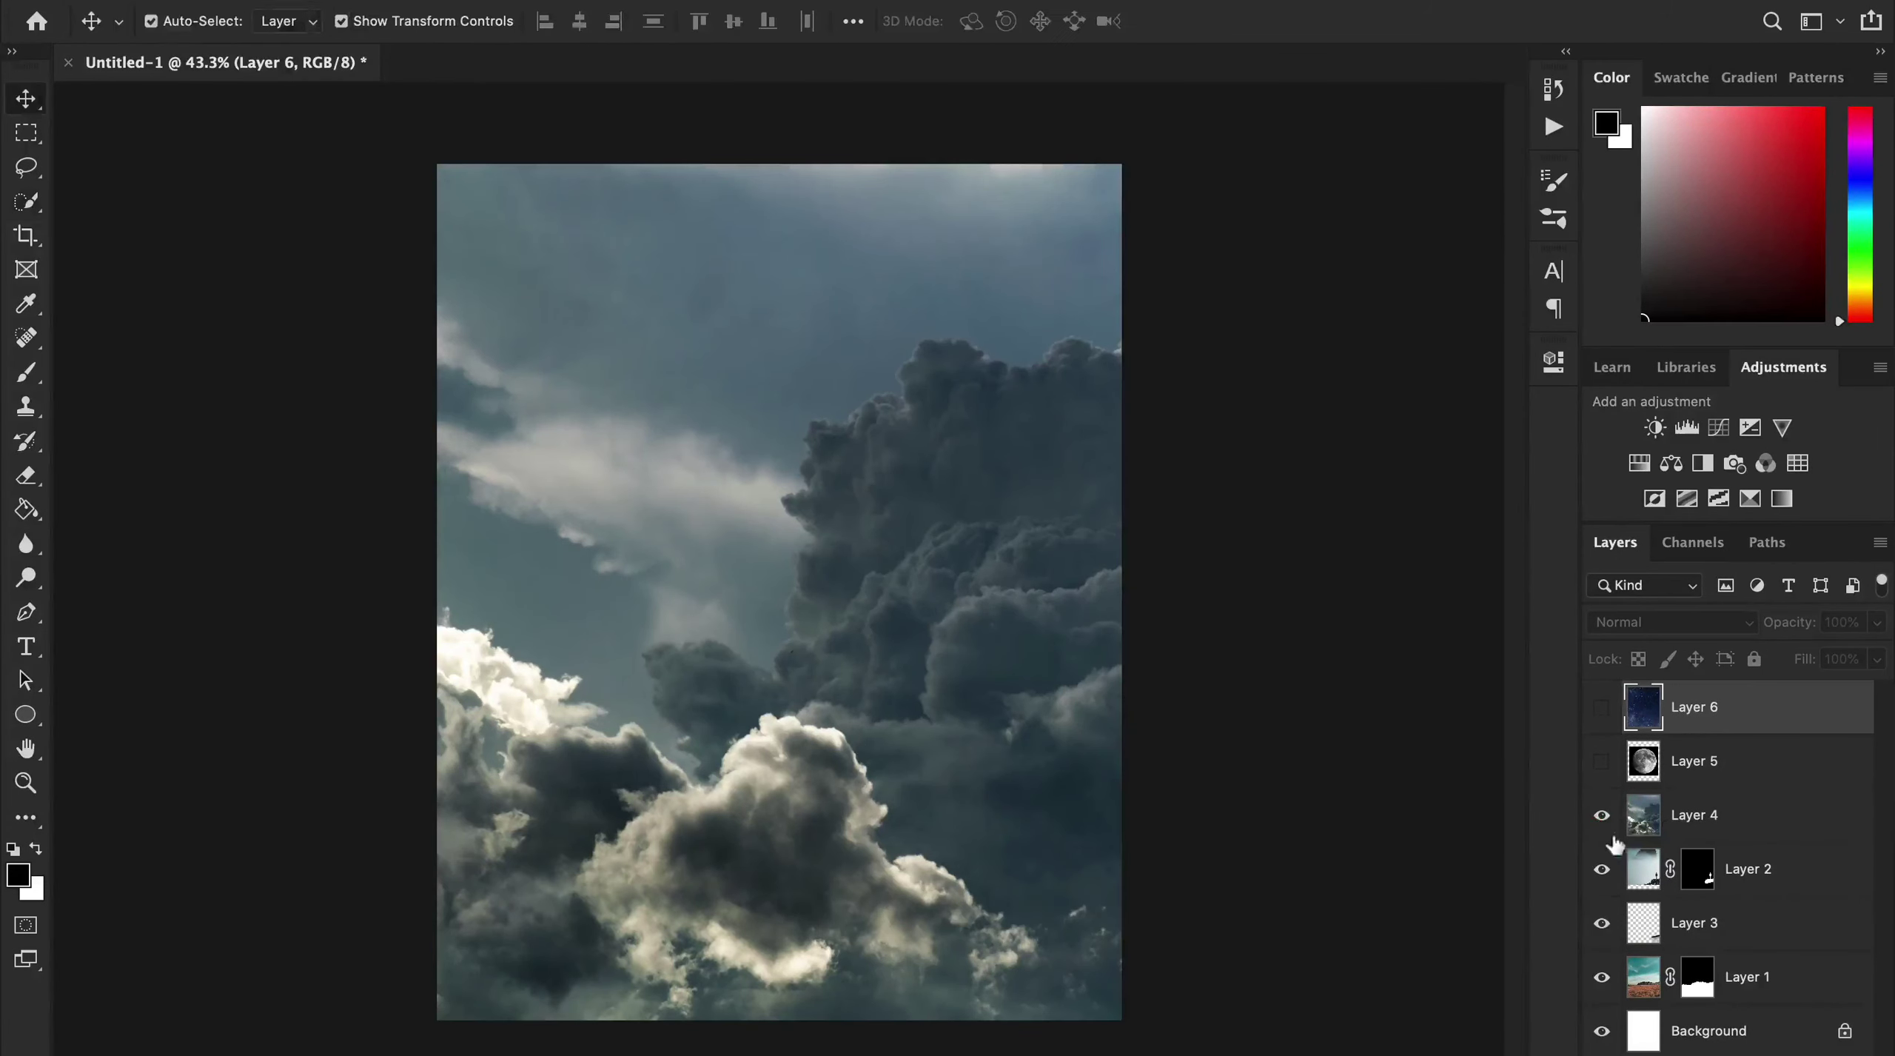
scroll(1083, 685, "down", 3)
left_click(1696, 814)
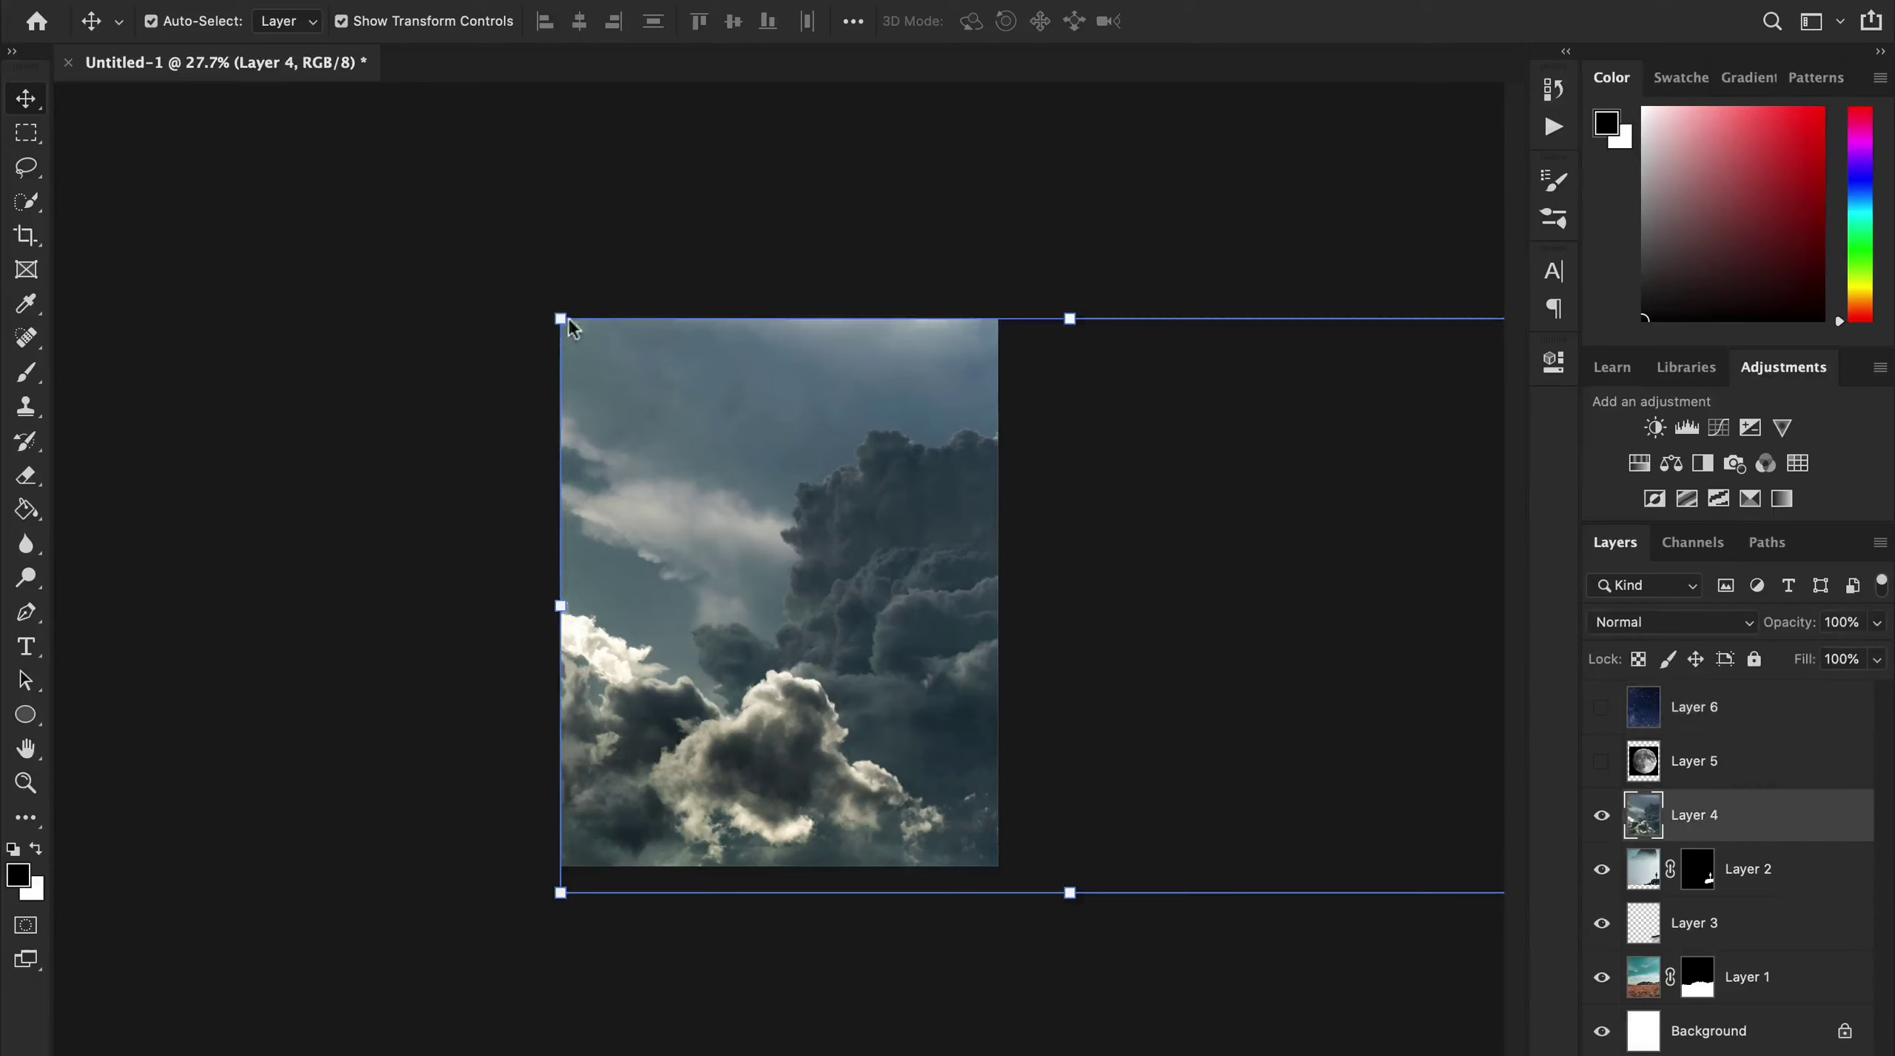
mouse_move(993, 544)
left_mouse_down()
mouse_move(760, 563)
mouse_move(829, 532)
left_mouse_up()
key("ctrl+t")
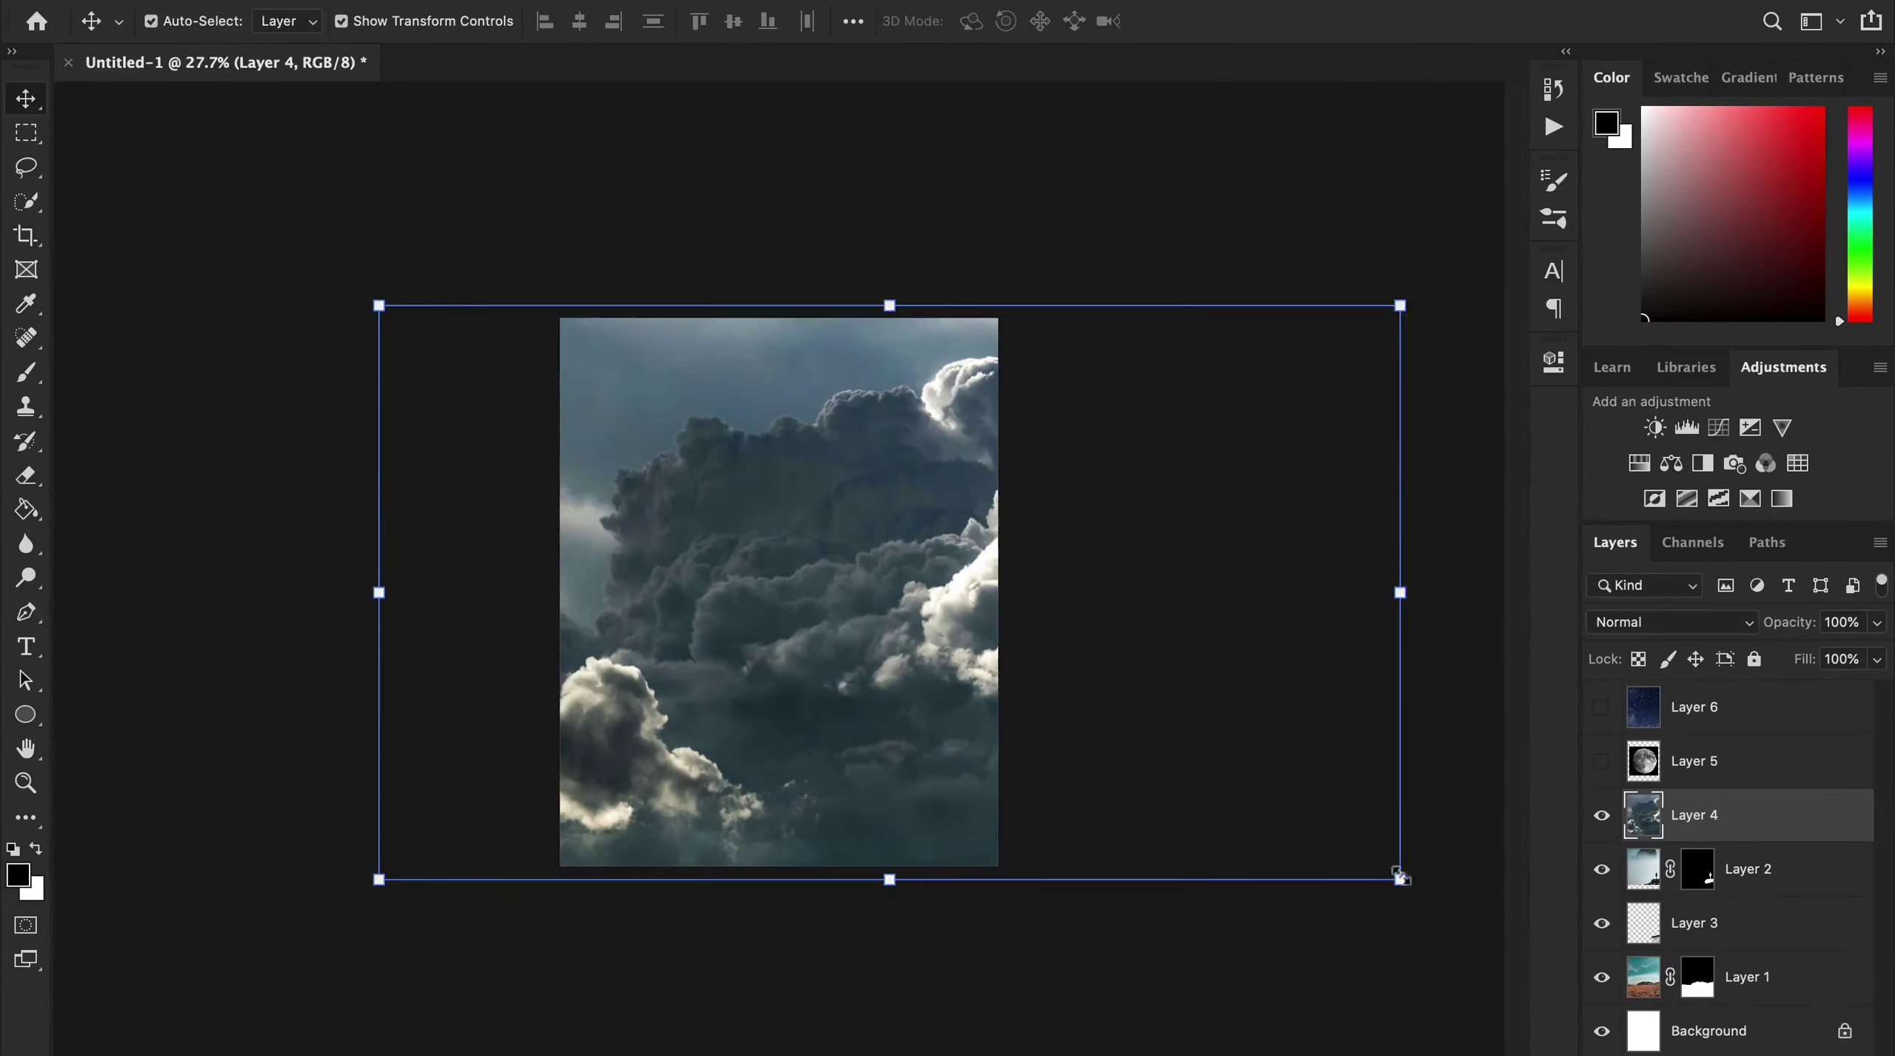
mouse_move(1400, 880)
left_mouse_down()
mouse_move(1007, 669)
mouse_move(1091, 698)
left_mouse_up()
key("Return")
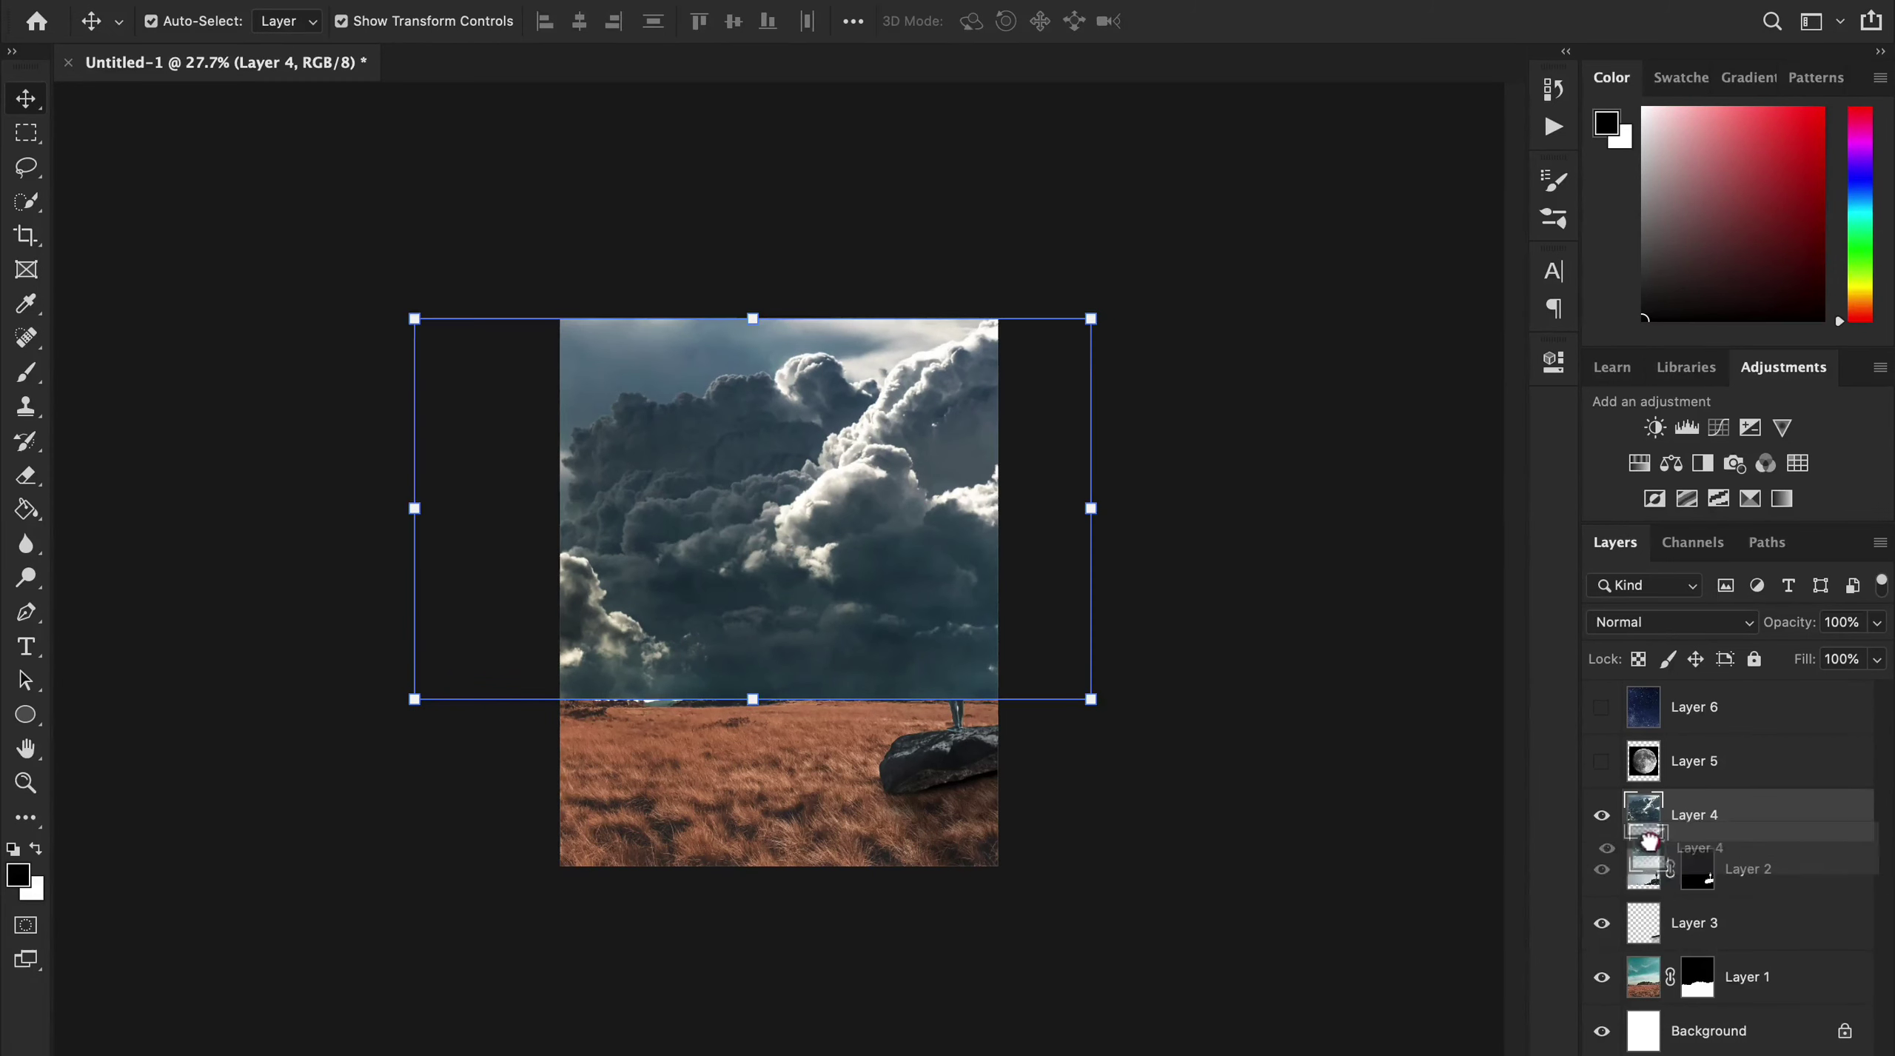
Group the hiker and shadow layers into Group 1 with Ctrl+G.
left_click_drag(1642, 814, 1642, 952)
left_click(1642, 814)
left_click(1695, 868, "shift")
key("ctrl+g")
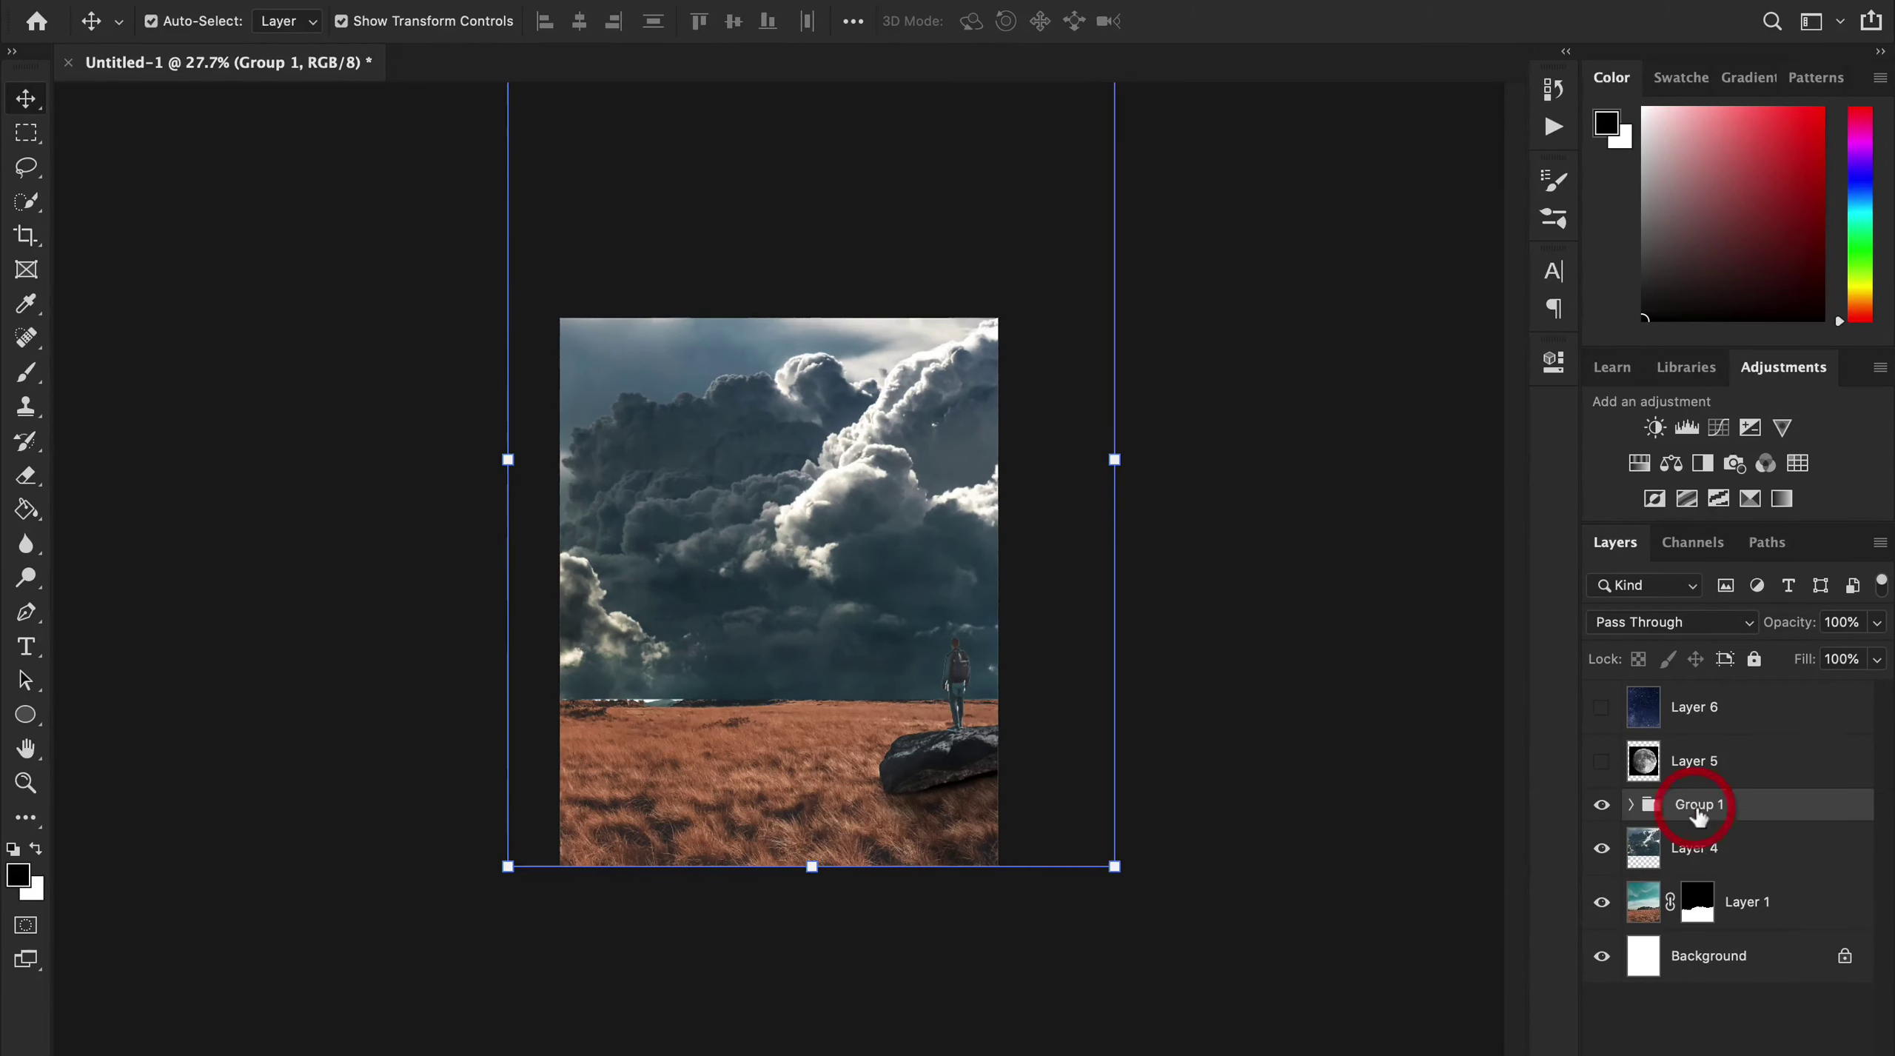
Move the cloud layer beneath the field layer and reposition it on the canvas.
left_click(1693, 807)
mouse_move(731, 729)
left_mouse_down()
mouse_move(791, 647)
mouse_move(718, 605)
mouse_move(728, 624)
mouse_move(871, 621)
mouse_move(870, 570)
left_mouse_up()
key("ctrl+bracketleft")
key("ctrl+t")
double_click(911, 567)
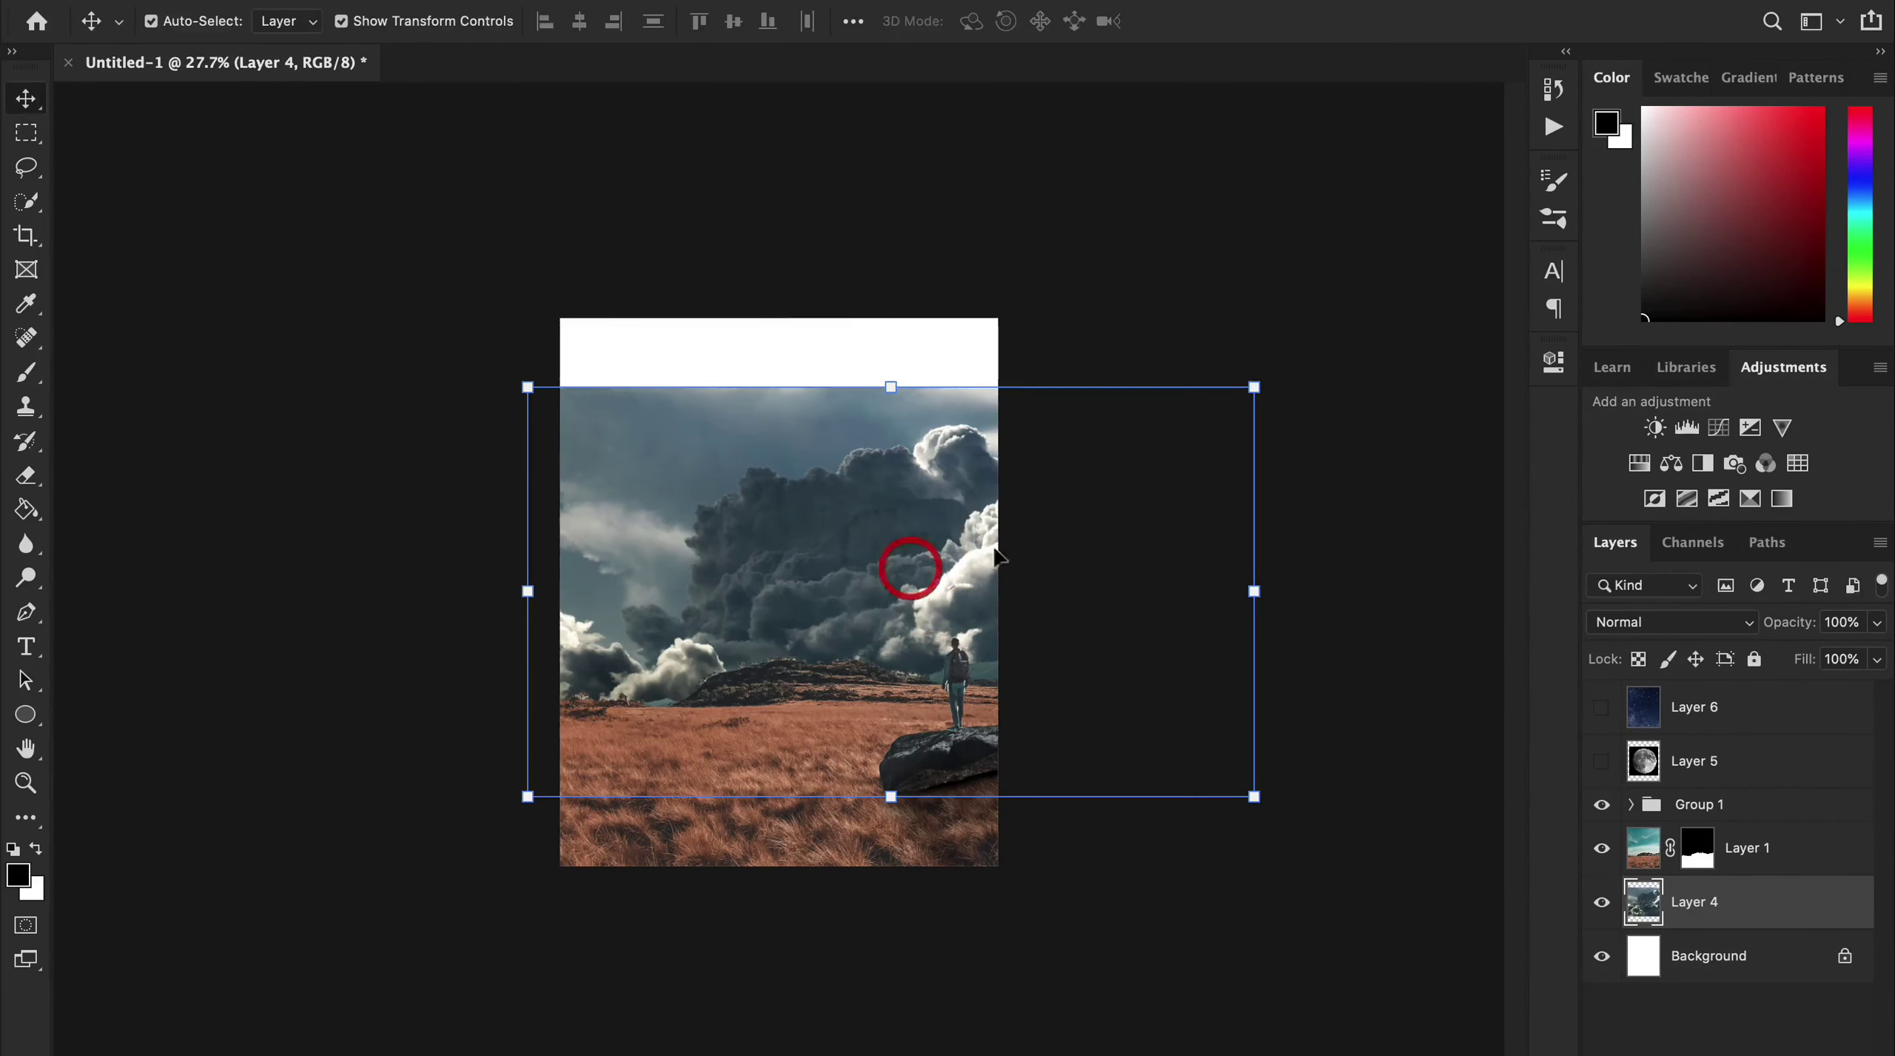
Quick Select the clouds, excluding open sky, and mask the cloud layer to them.
left_click(26, 200)
left_click_drag(952, 508, 704, 740)
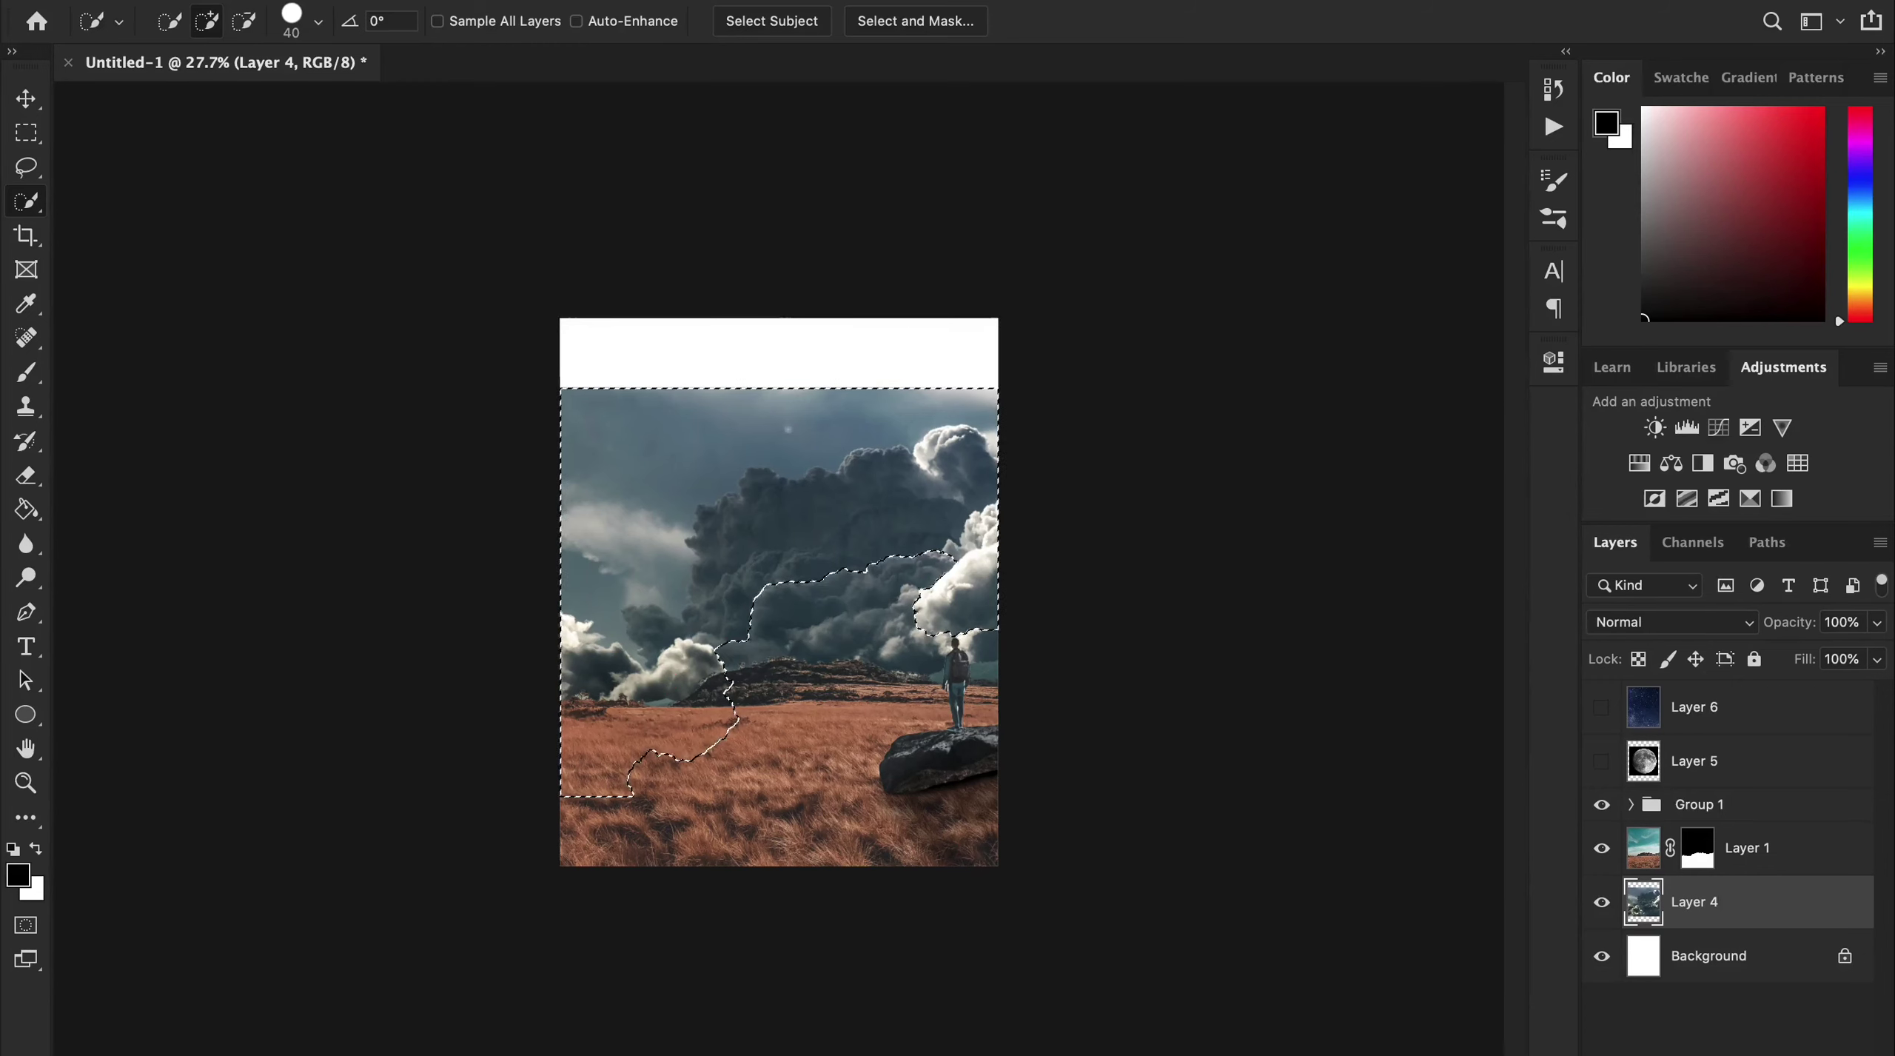
left_click_drag(800, 411, 755, 477)
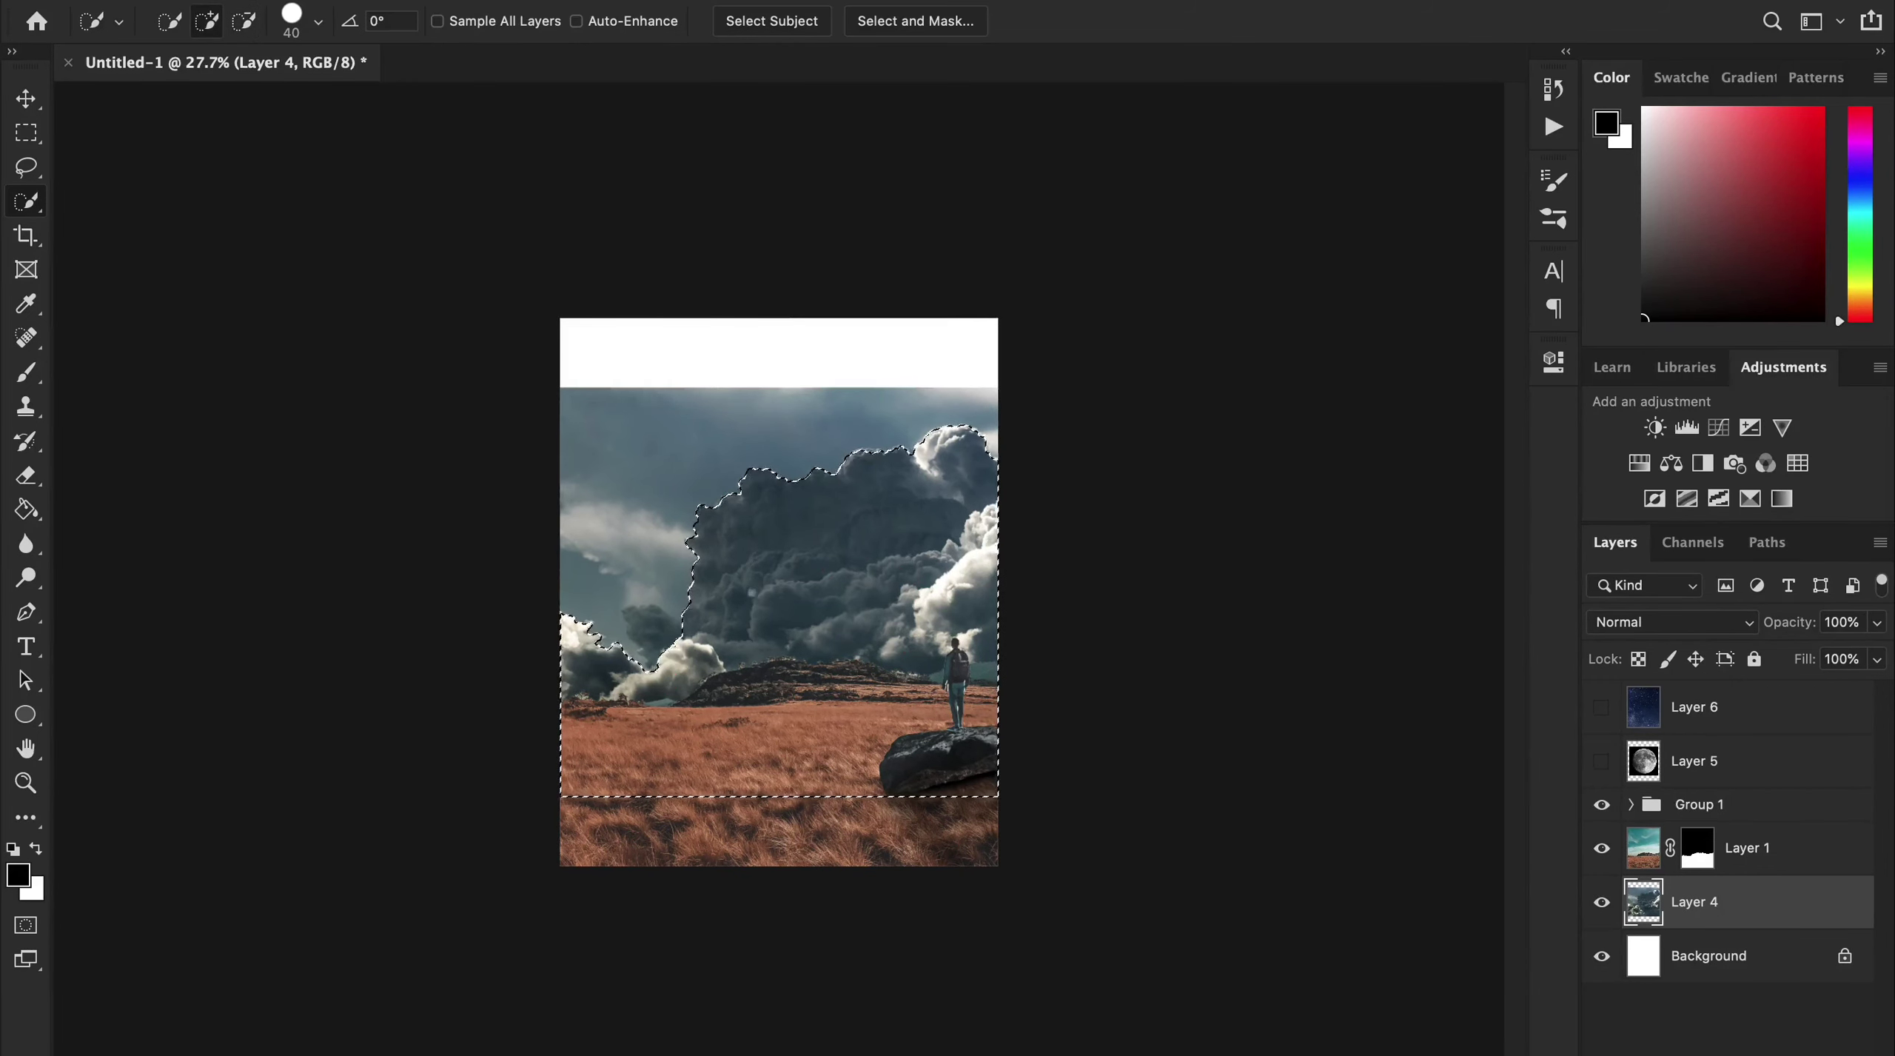
key("ctrl+shift+m")
Show the starry sky, place it below the clouds, and stretch it across the canvas top.
left_click(1602, 706)
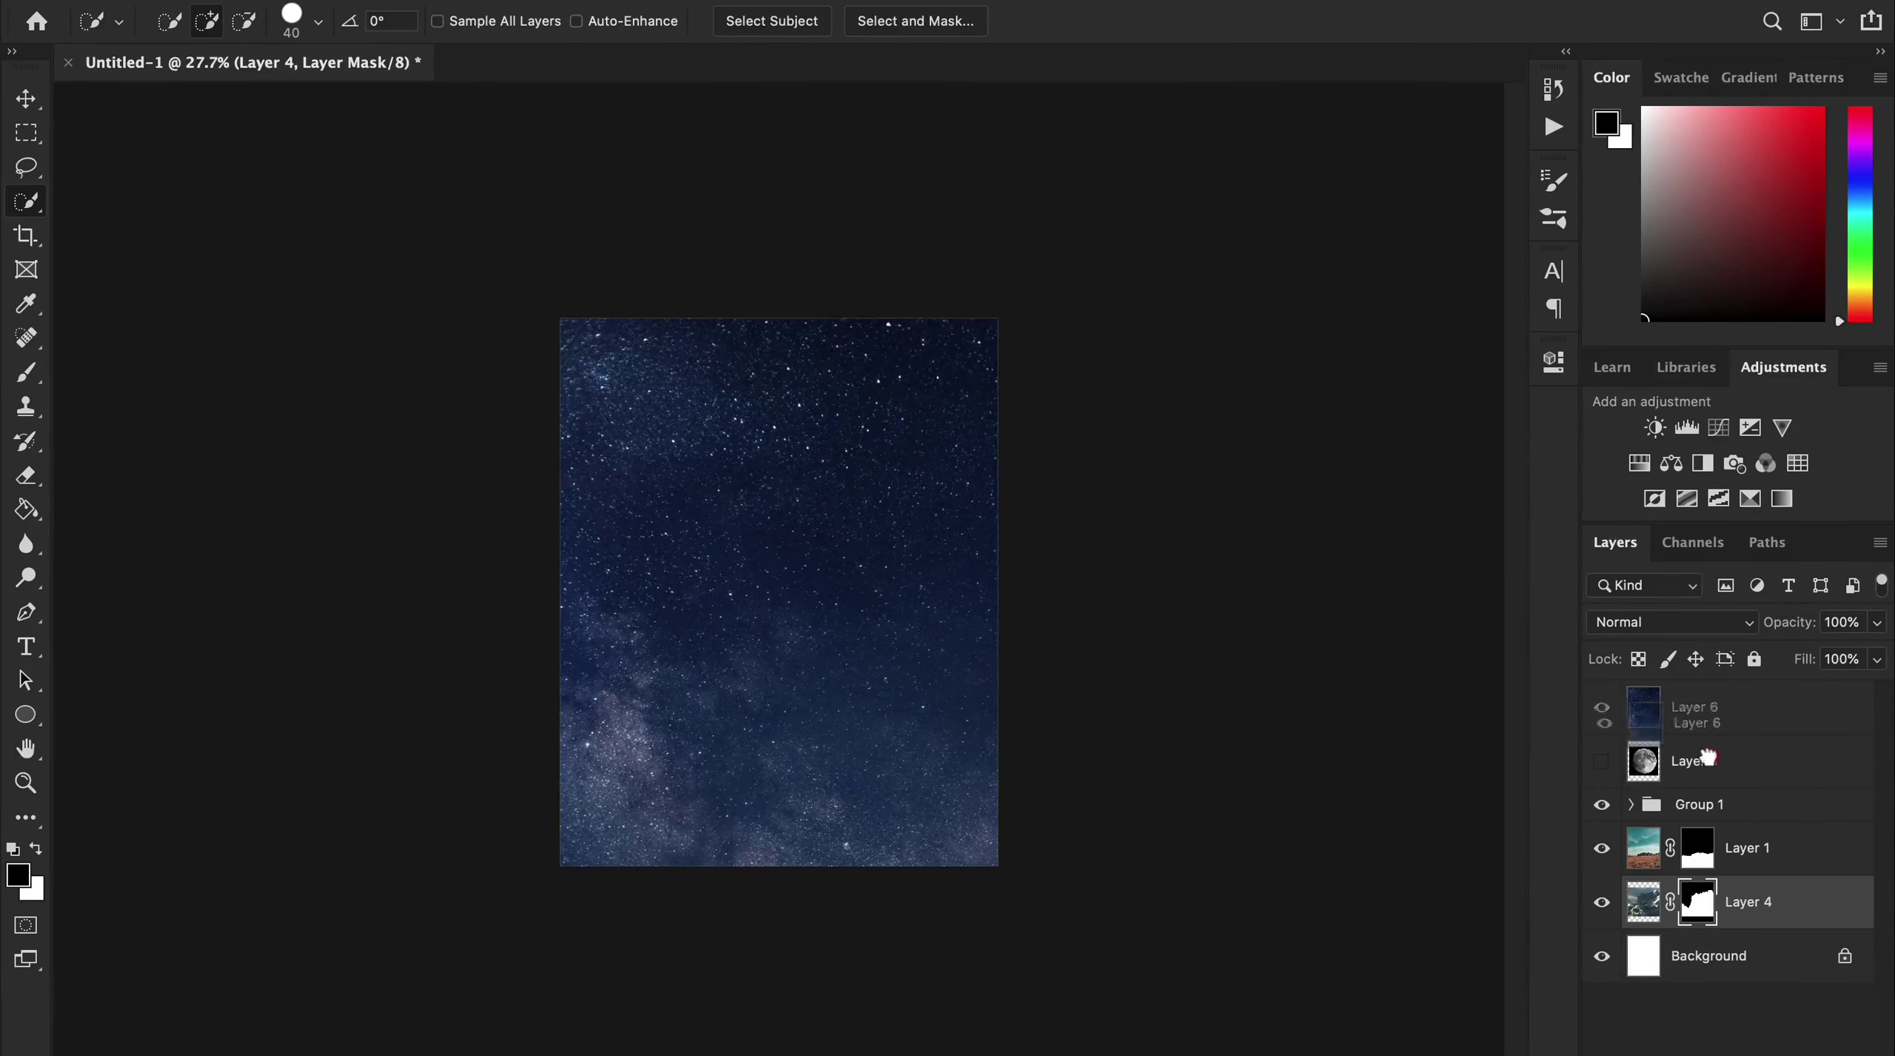
left_click_drag(1695, 706, 1695, 929)
key("ctrl+t")
mouse_move(560, 318)
left_mouse_down()
mouse_move(852, 766)
mouse_move(605, 232)
left_mouse_up()
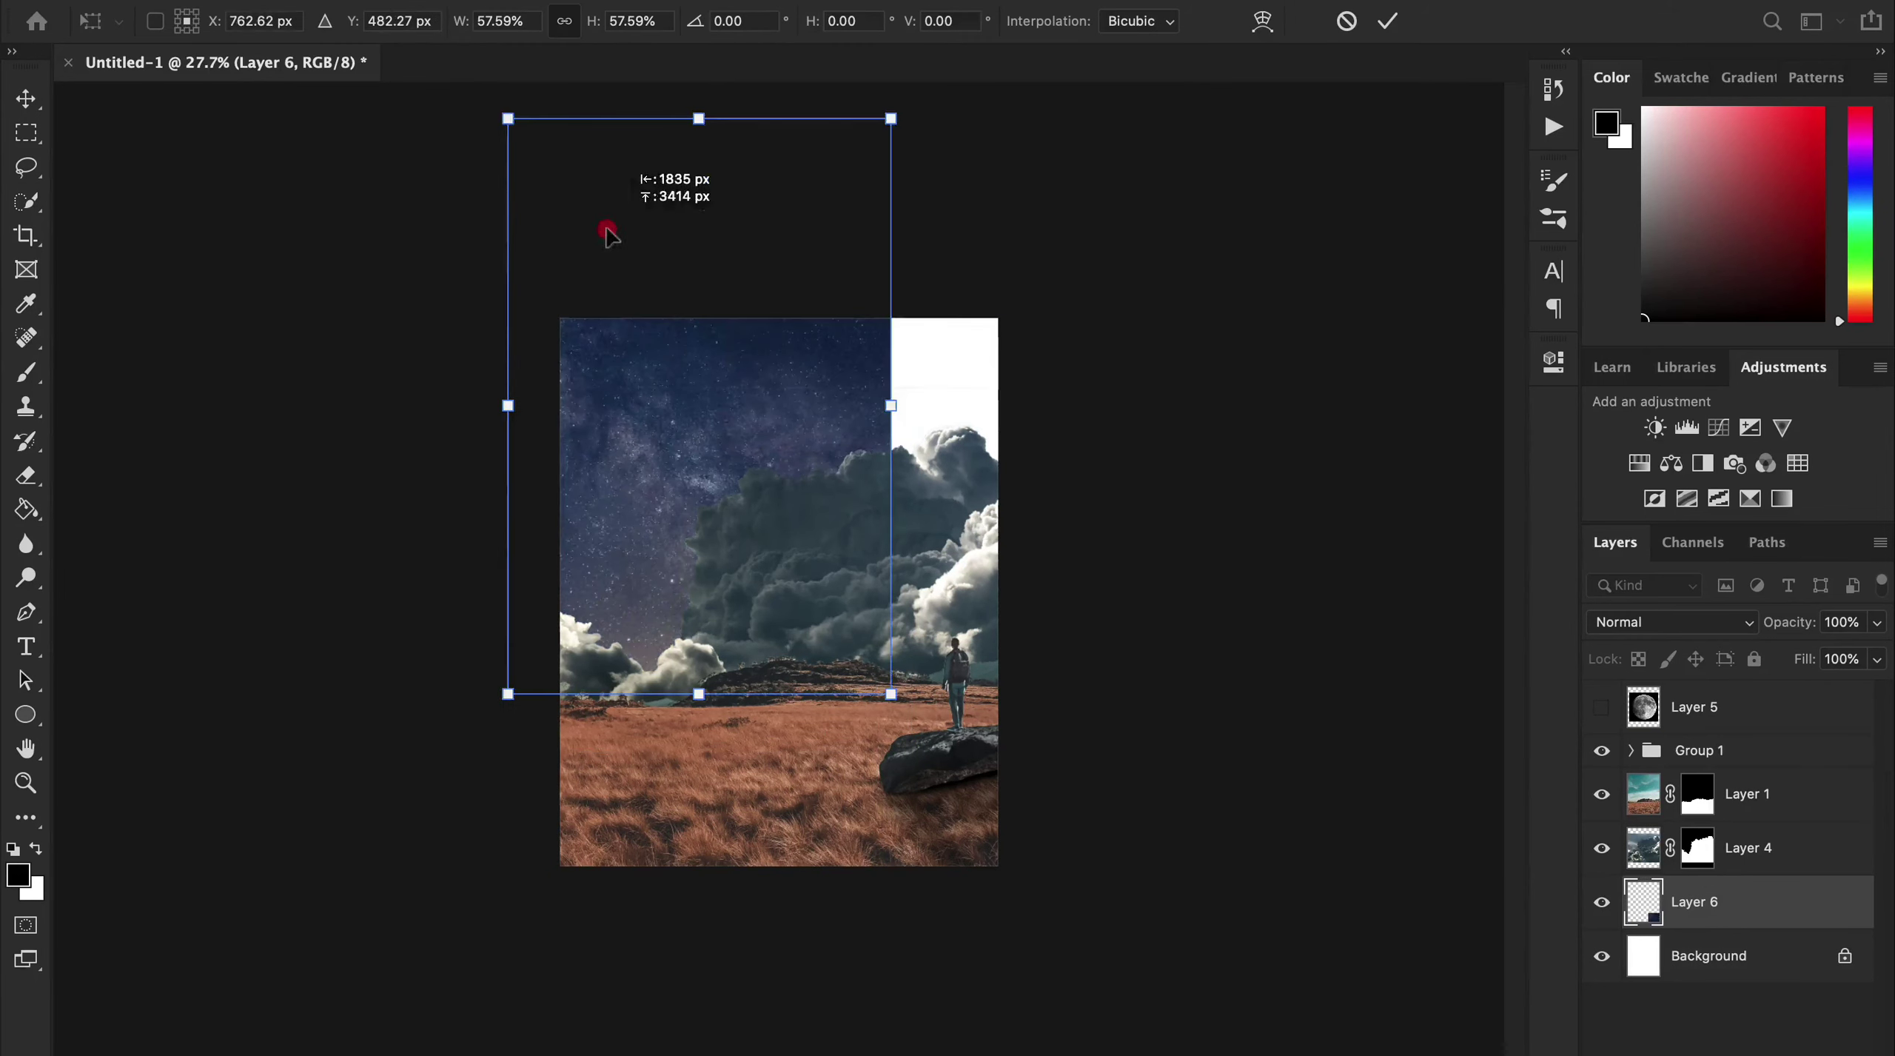
mouse_move(888, 408)
left_mouse_down()
mouse_move(1015, 401)
mouse_move(878, 389)
left_mouse_up()
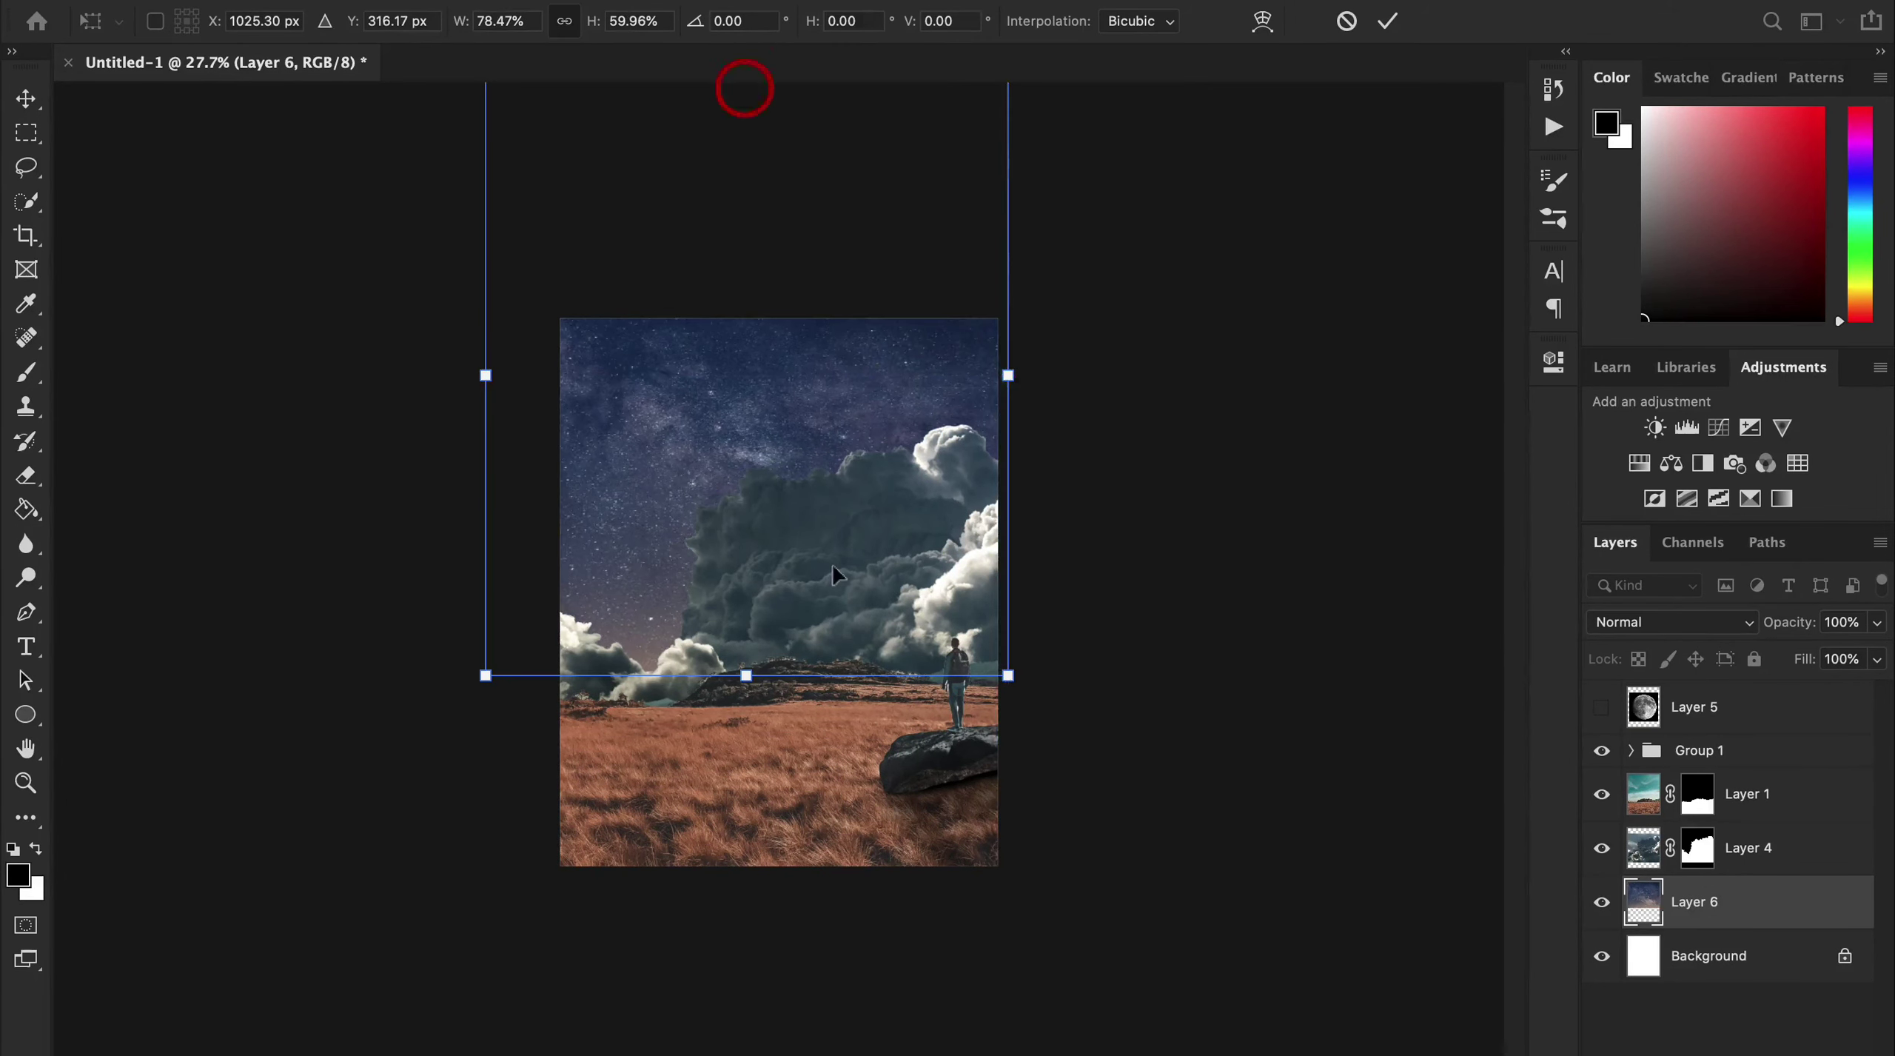
left_click(1457, 510)
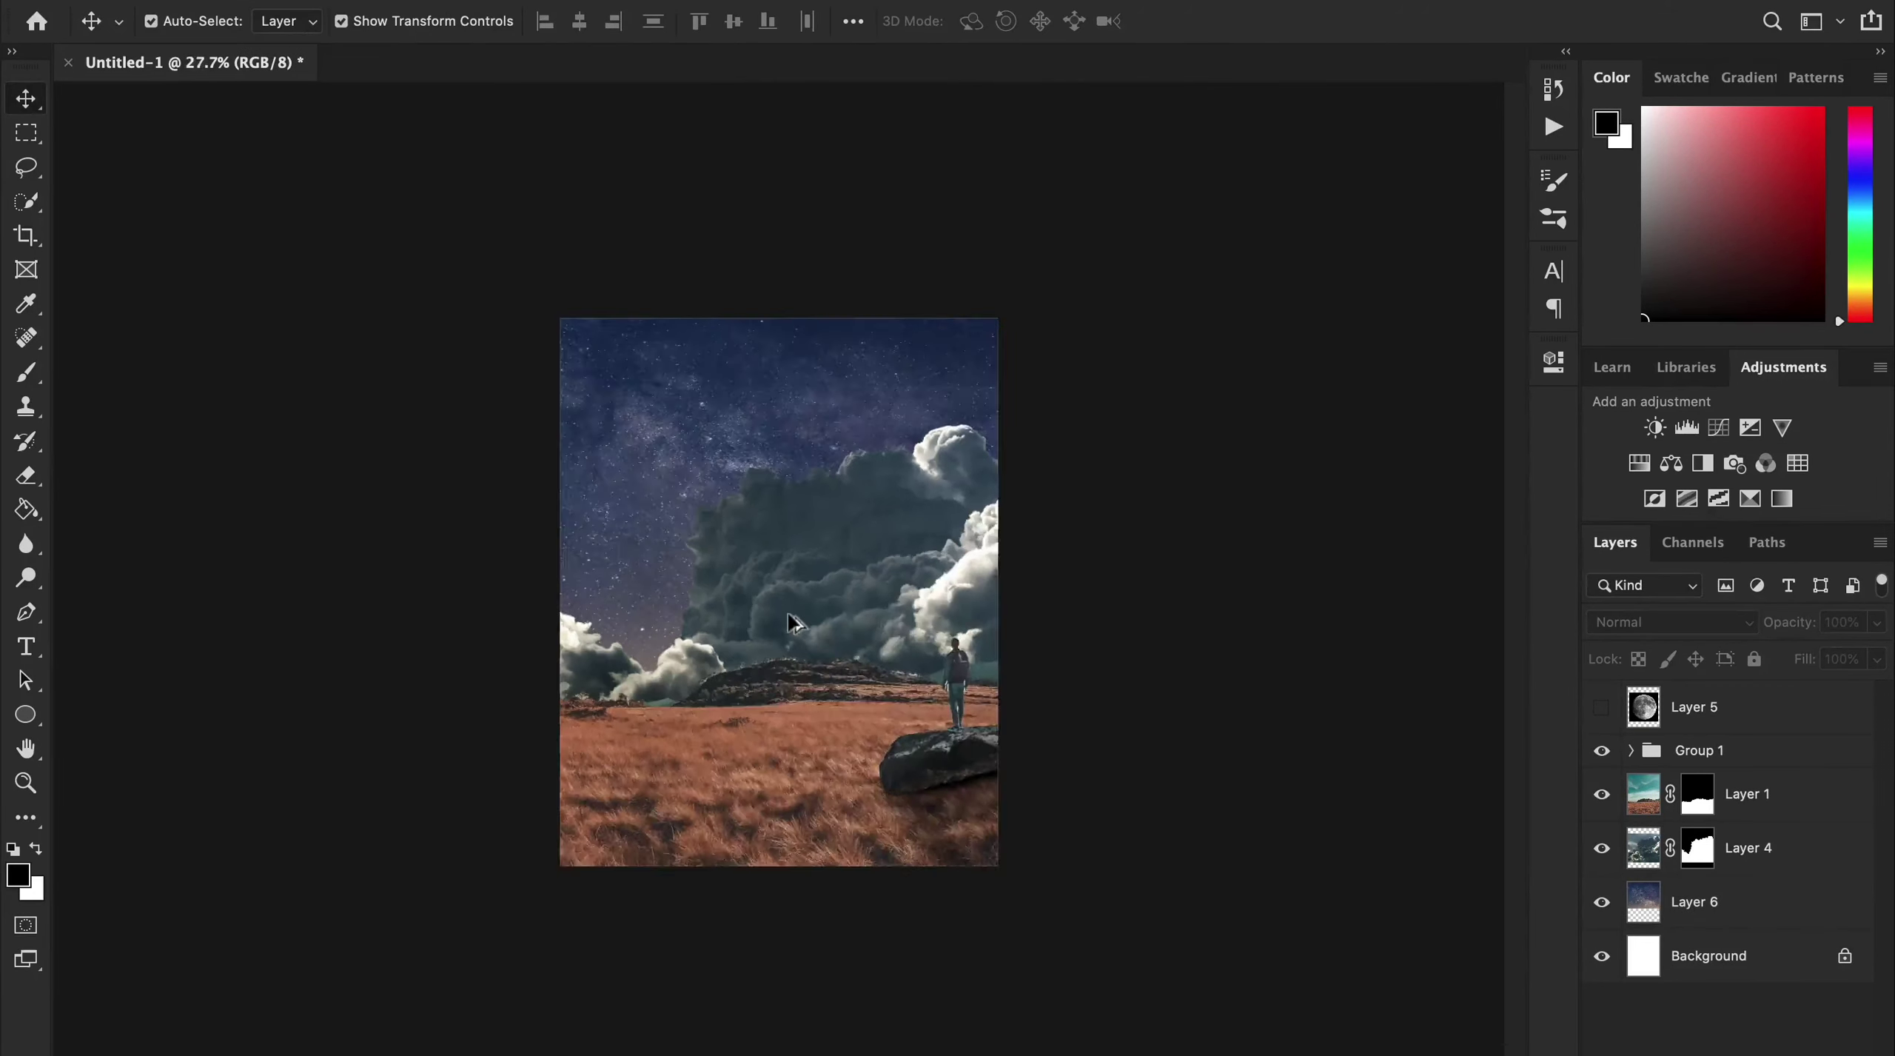
Fit the canvas in view, nudge the clouds over the field, and reveal the moon layer.
key("ctrl+0")
mouse_move(910, 570)
left_mouse_down()
mouse_move(834, 635)
mouse_move(956, 550)
mouse_move(928, 580)
mouse_move(913, 563)
left_mouse_up()
left_click(1222, 237)
left_click(1602, 706)
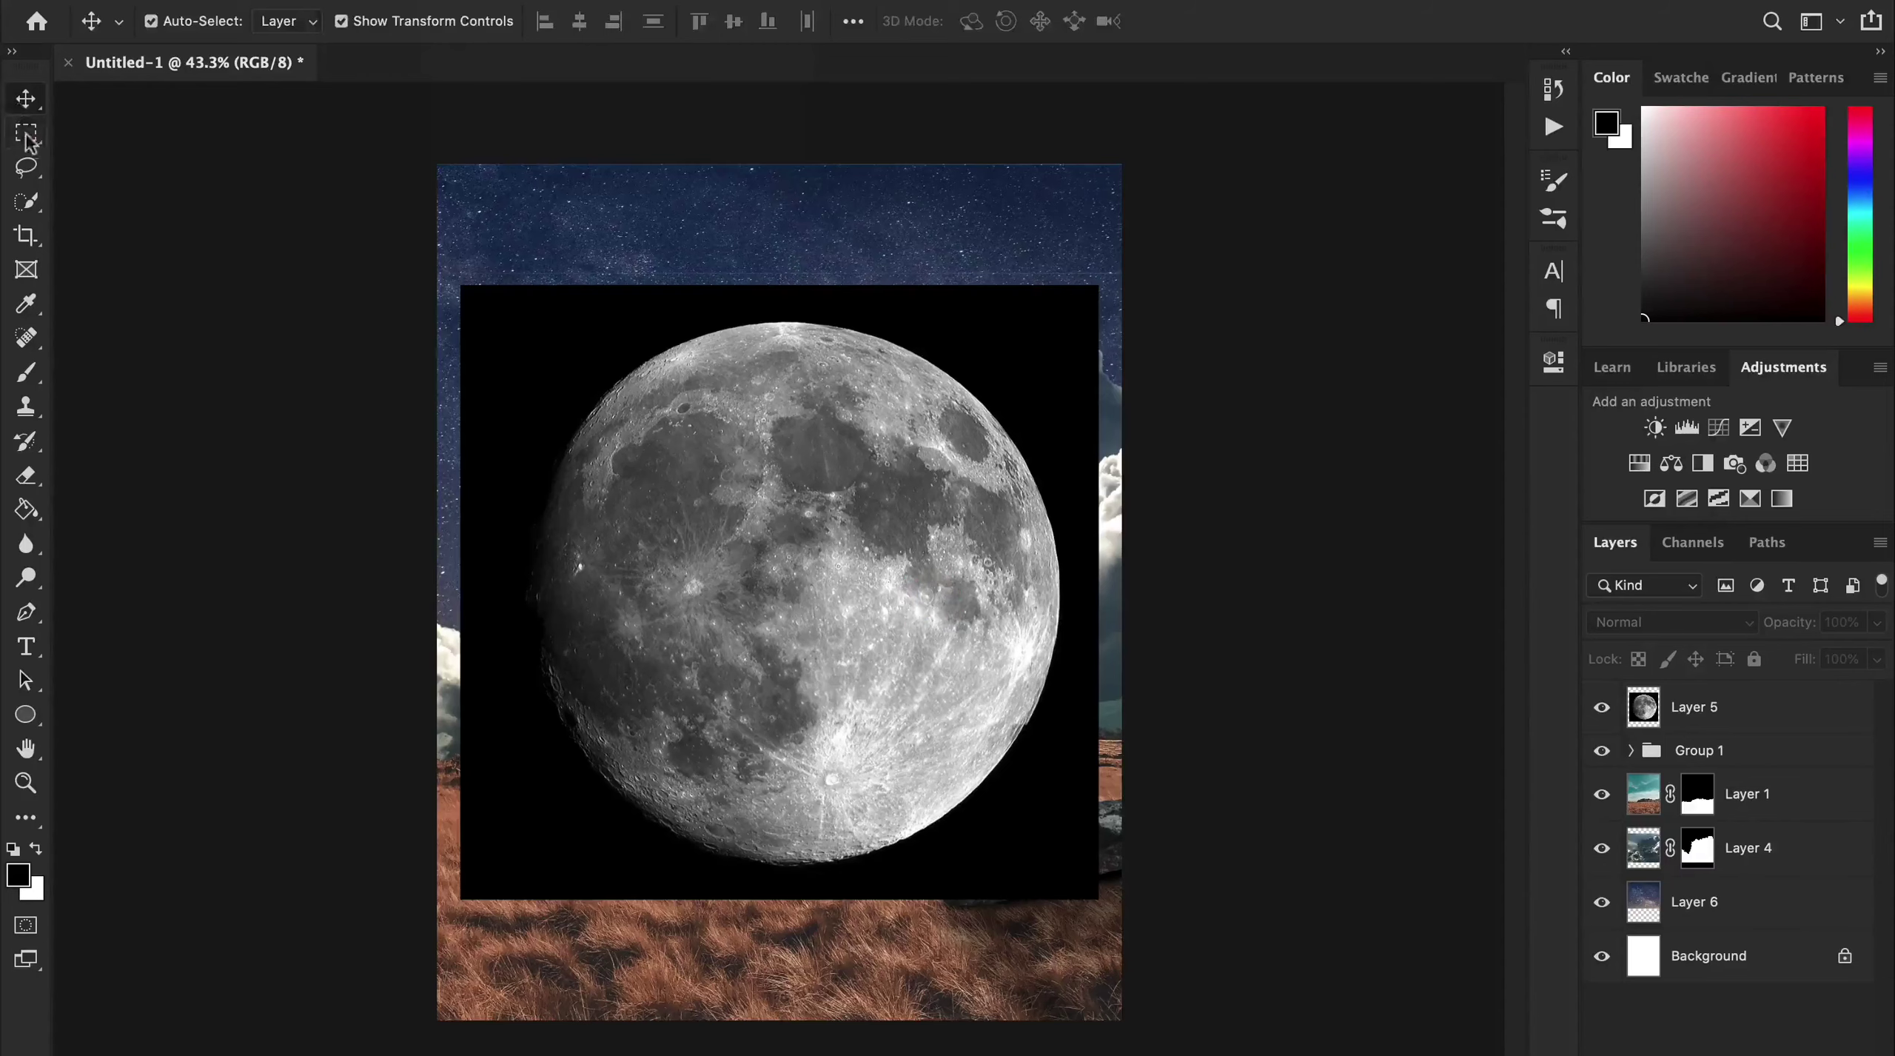
Mask the moon with an elliptical selection feathered by 22 px.
left_click(26, 132)
left_click(111, 154)
left_click_drag(621, 422, 1060, 862)
key("ctrl+shift+m")
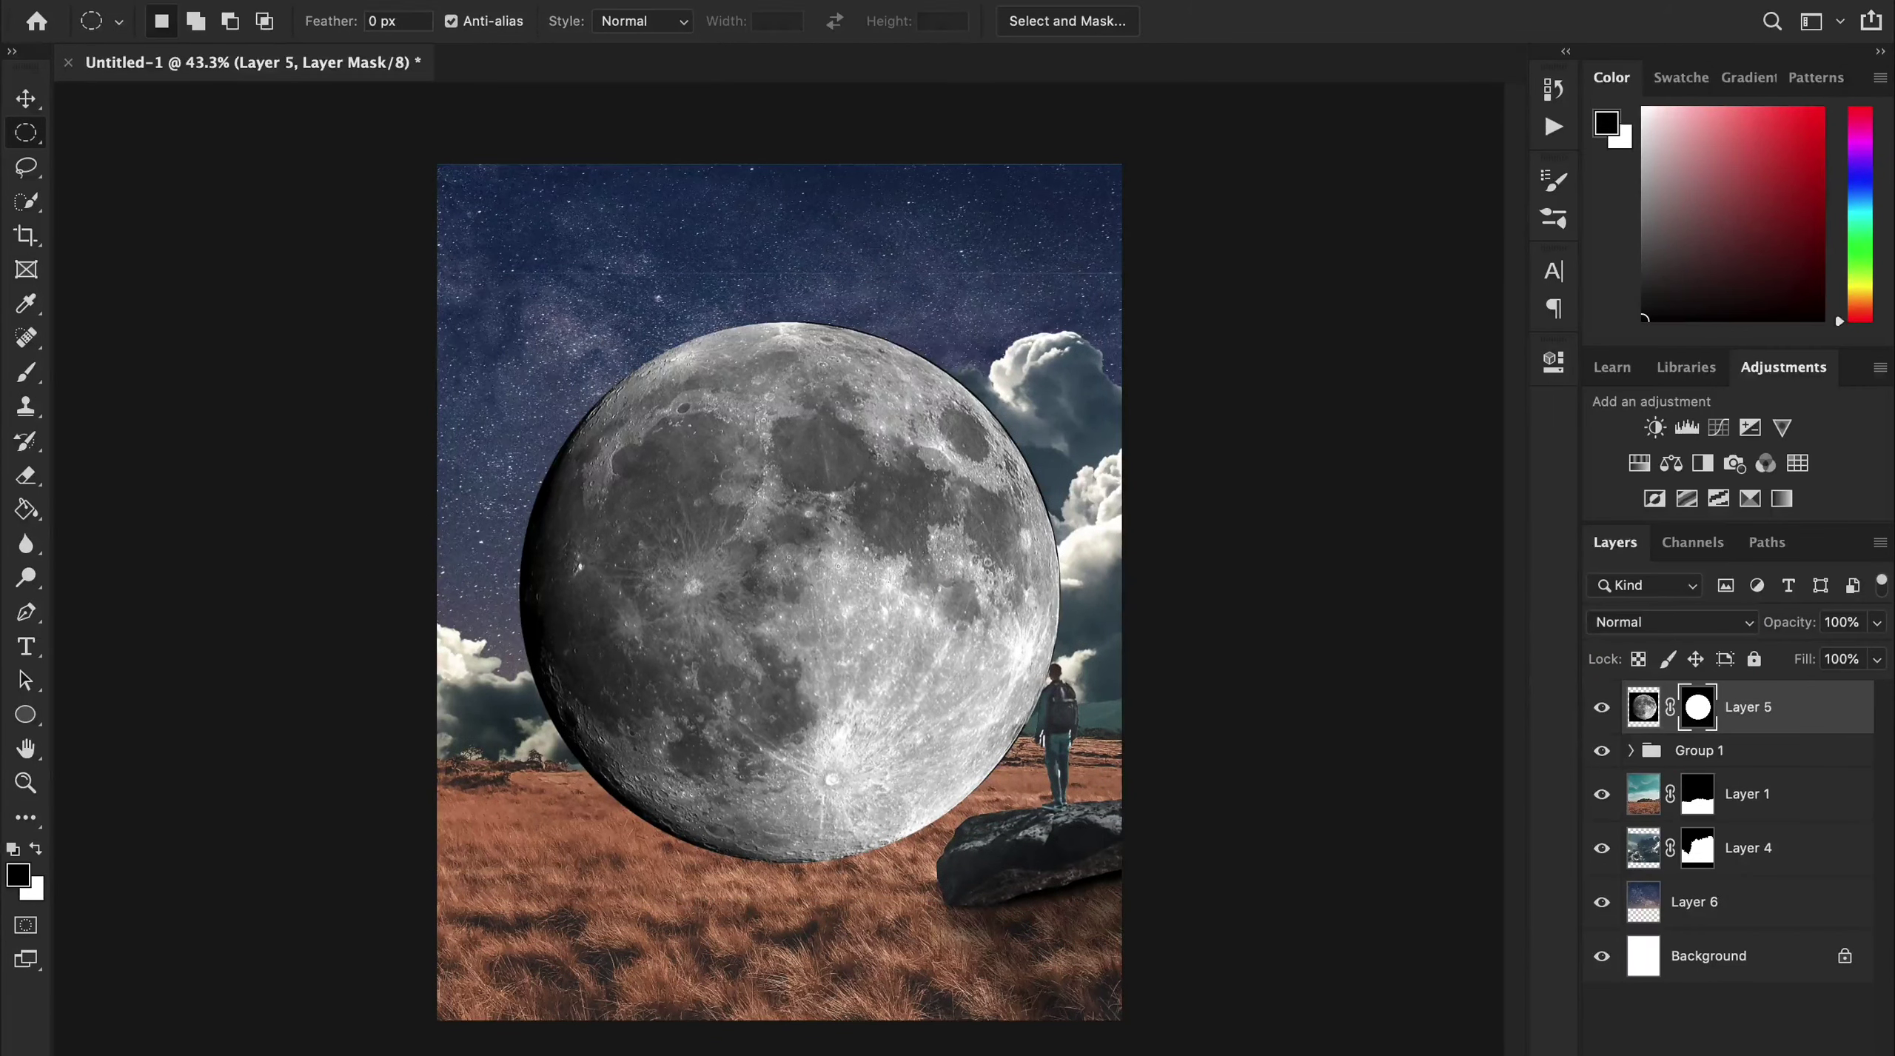
key("ctrl+z")
right_click(900, 456)
left_click(951, 512)
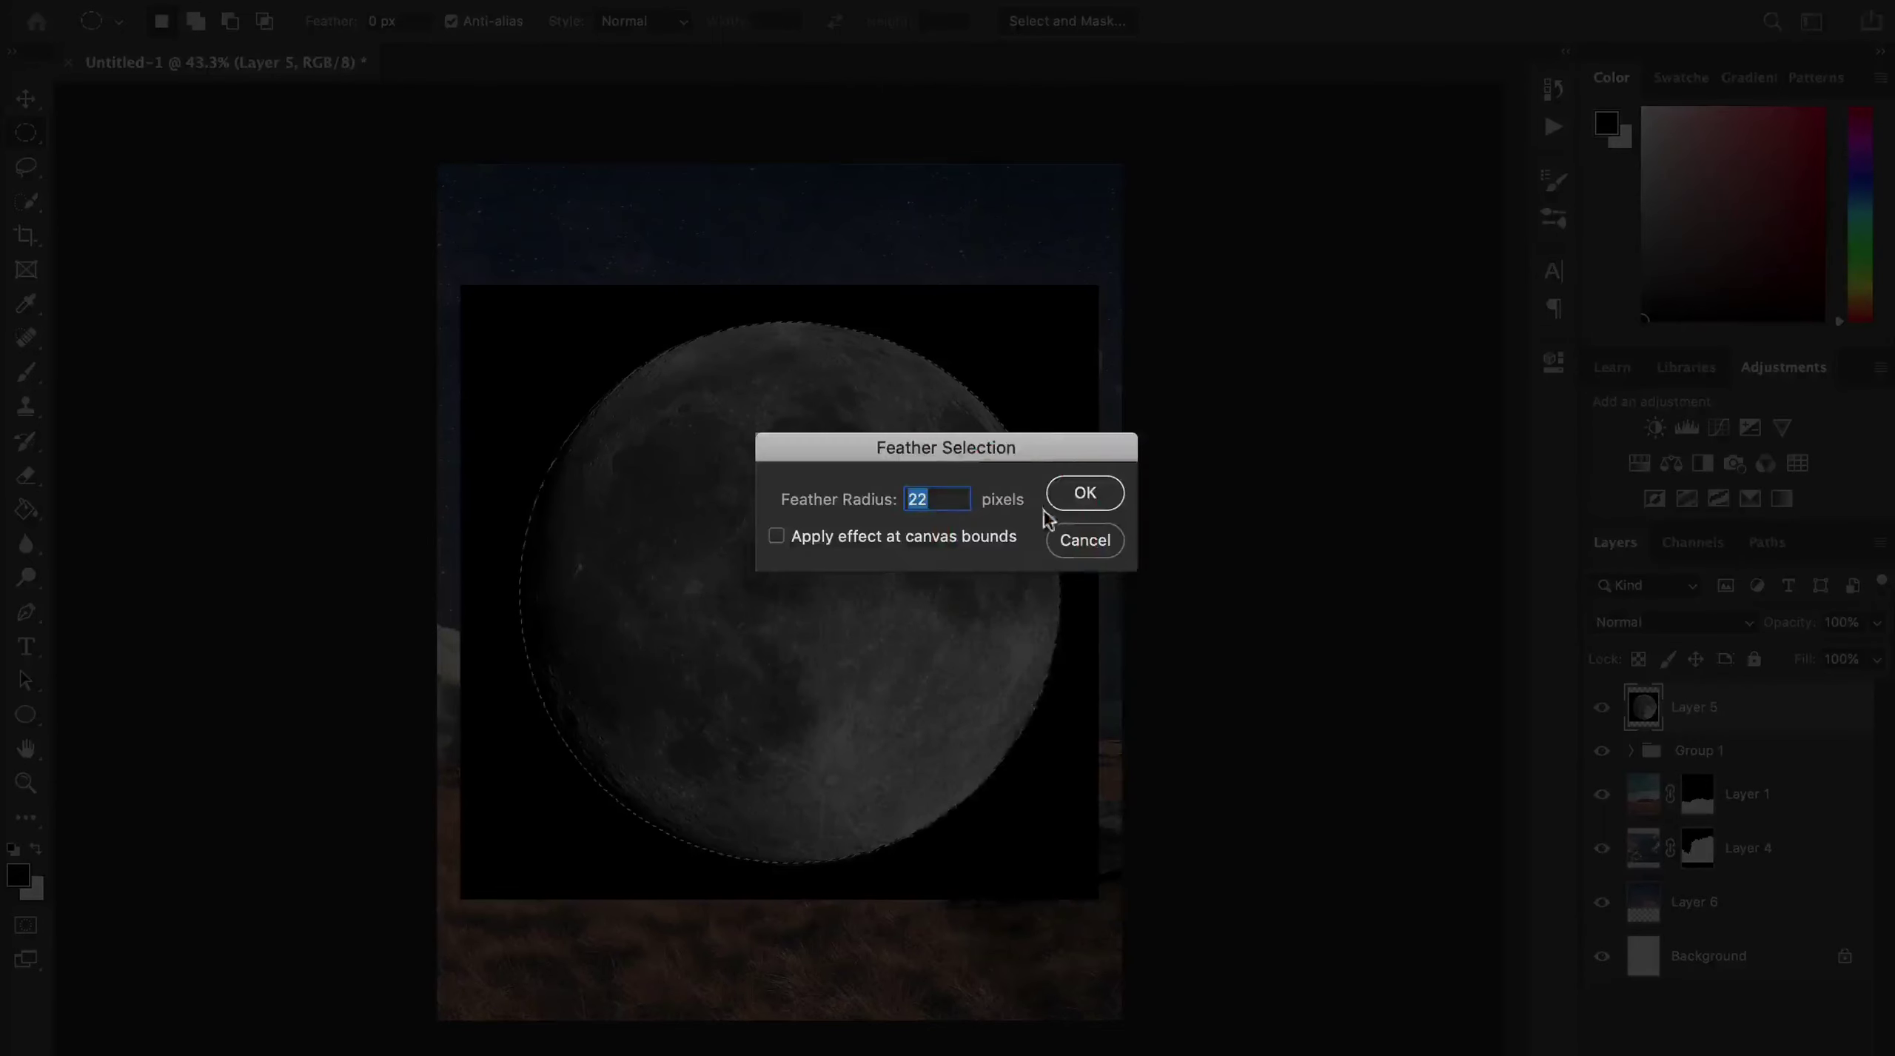
left_click(1079, 486)
key("ctrl+shift+m")
Shrink, move up-left and rotate the moon, placing its layer behind the clouds.
key("ctrl+t")
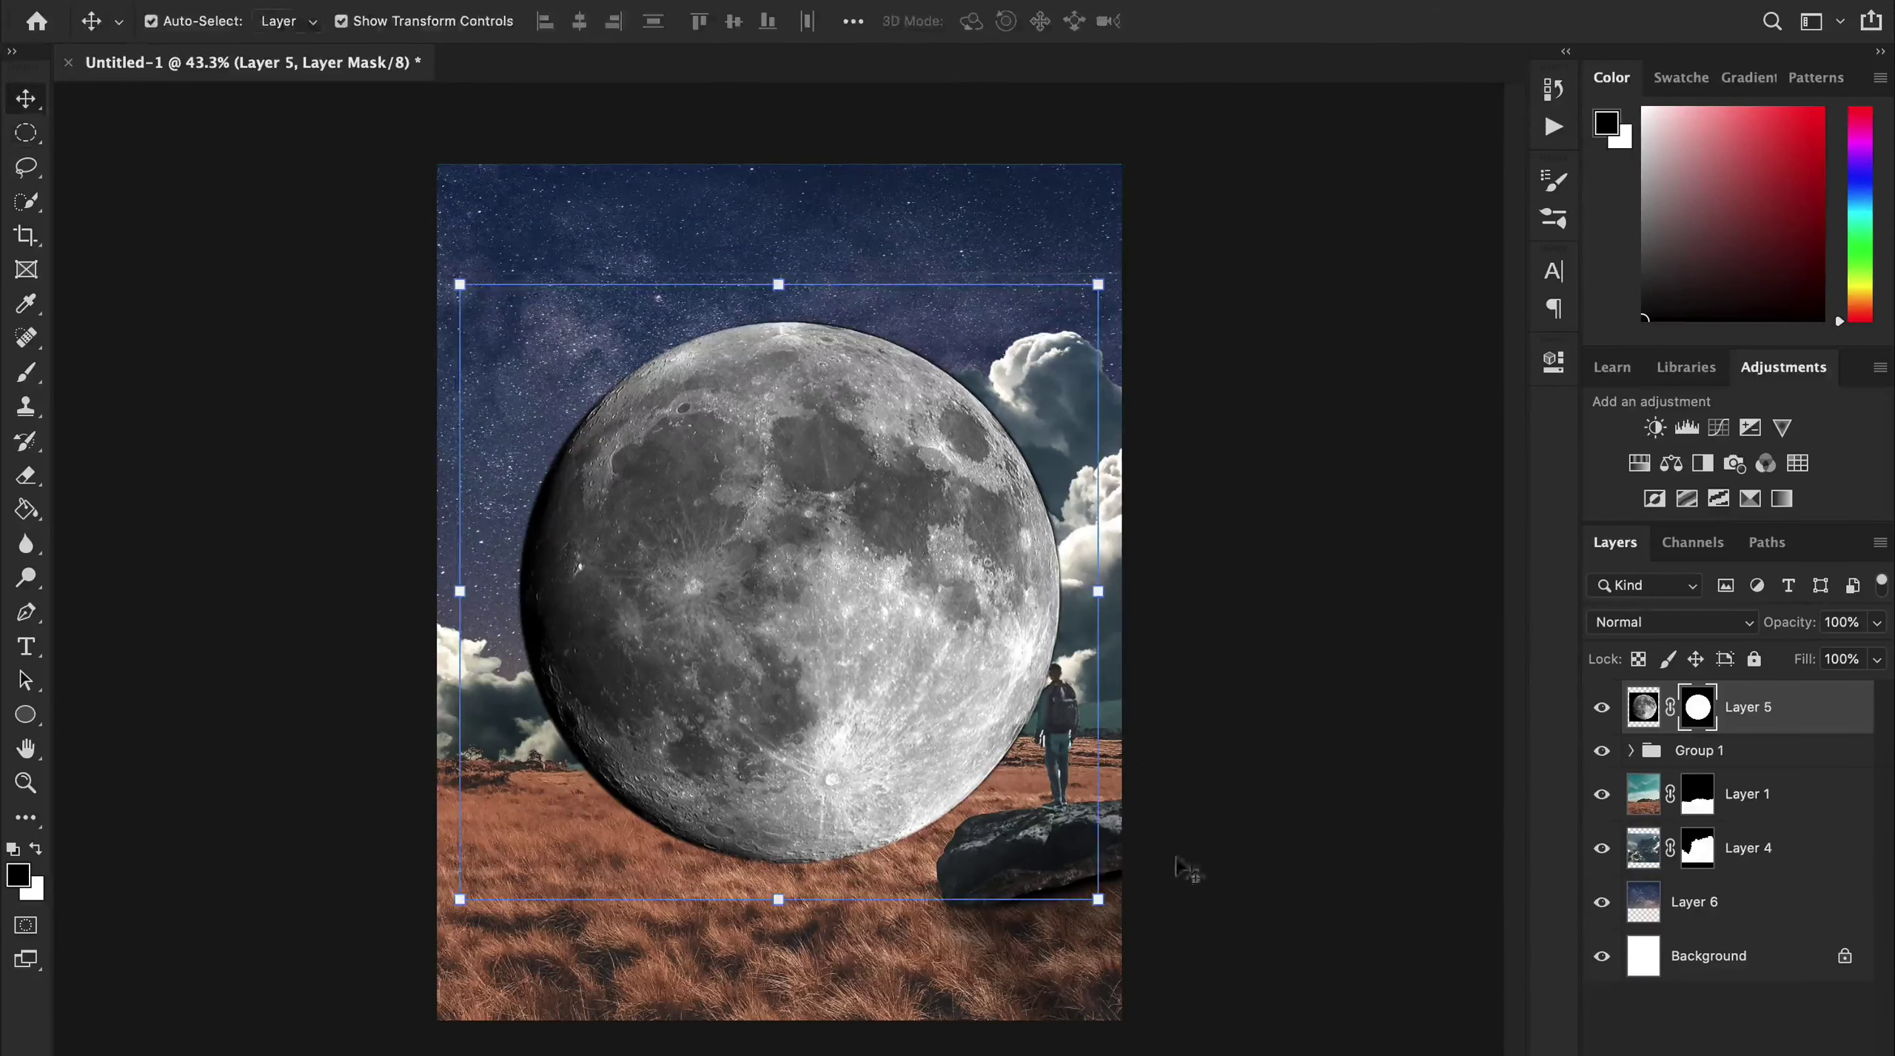
left_click_drag(1099, 899, 1013, 816)
mouse_move(798, 593)
left_mouse_down()
mouse_move(782, 550)
mouse_move(740, 622)
mouse_move(714, 499)
left_mouse_up()
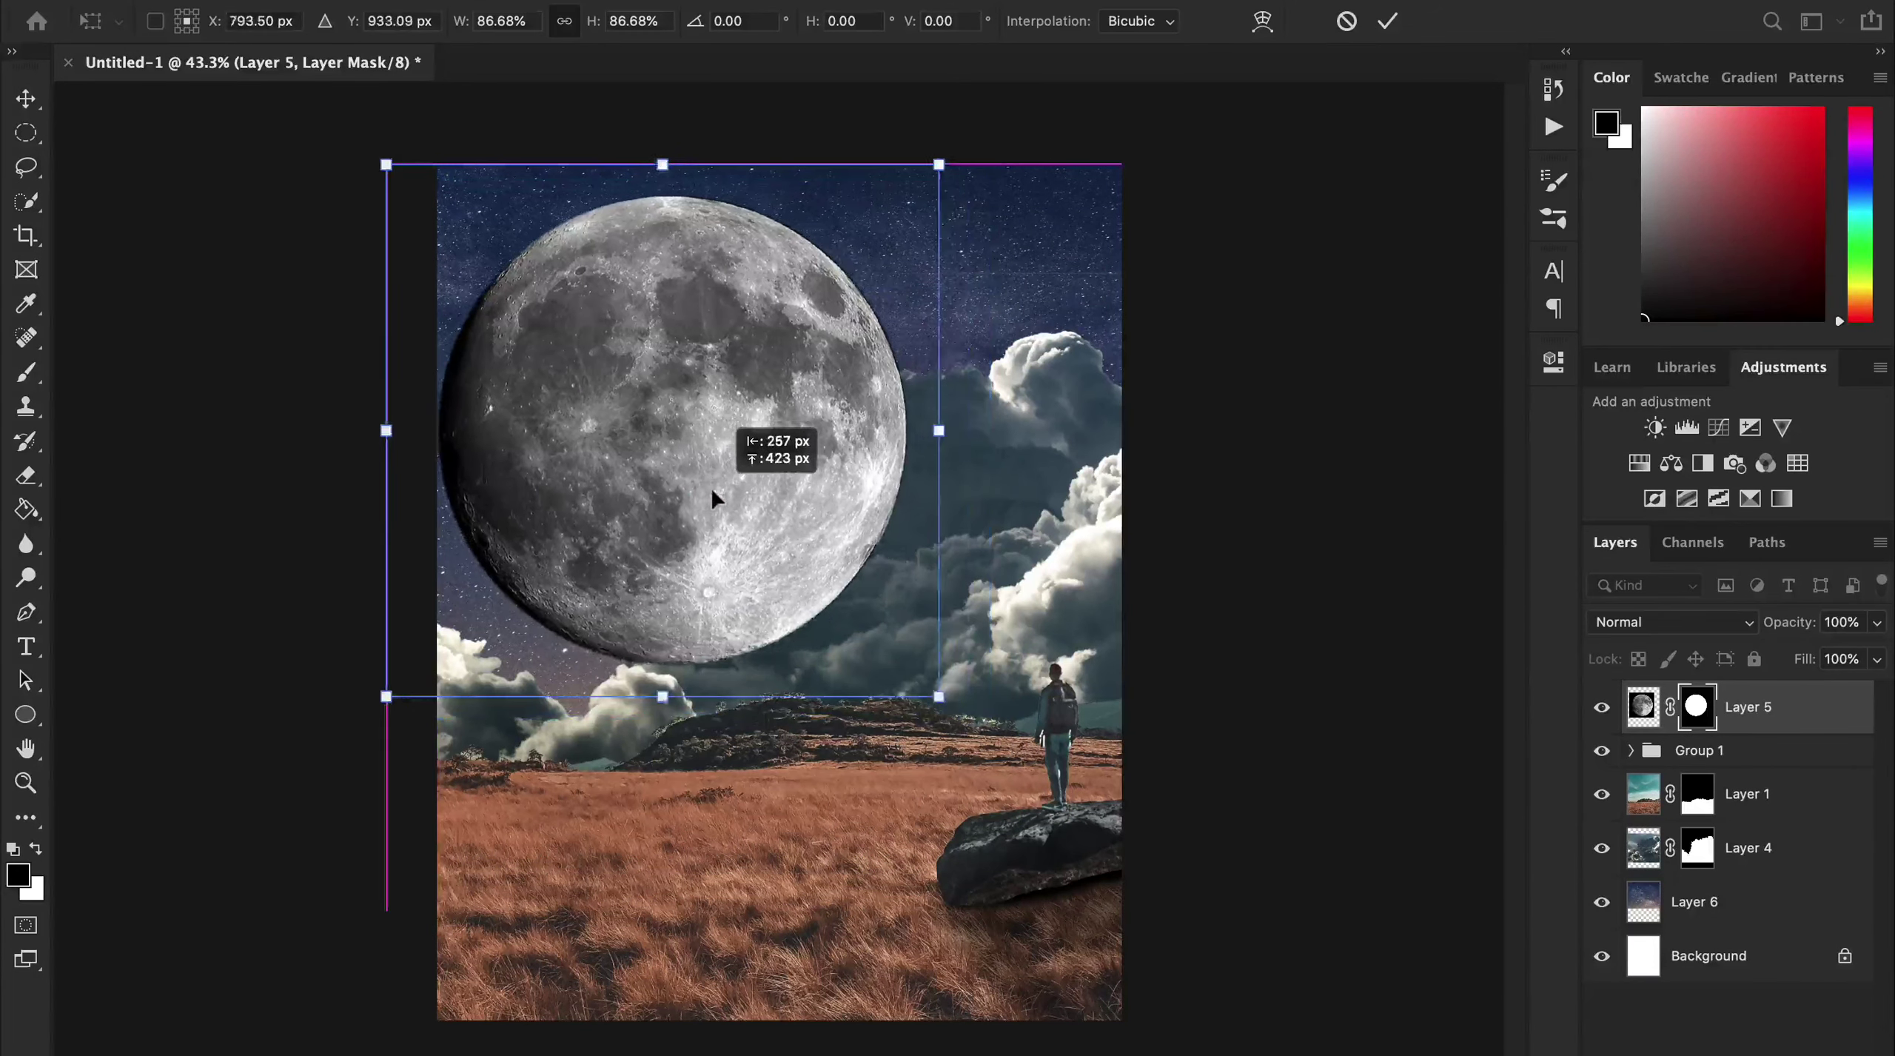
key("Return")
left_click_drag(1829, 707, 1829, 875)
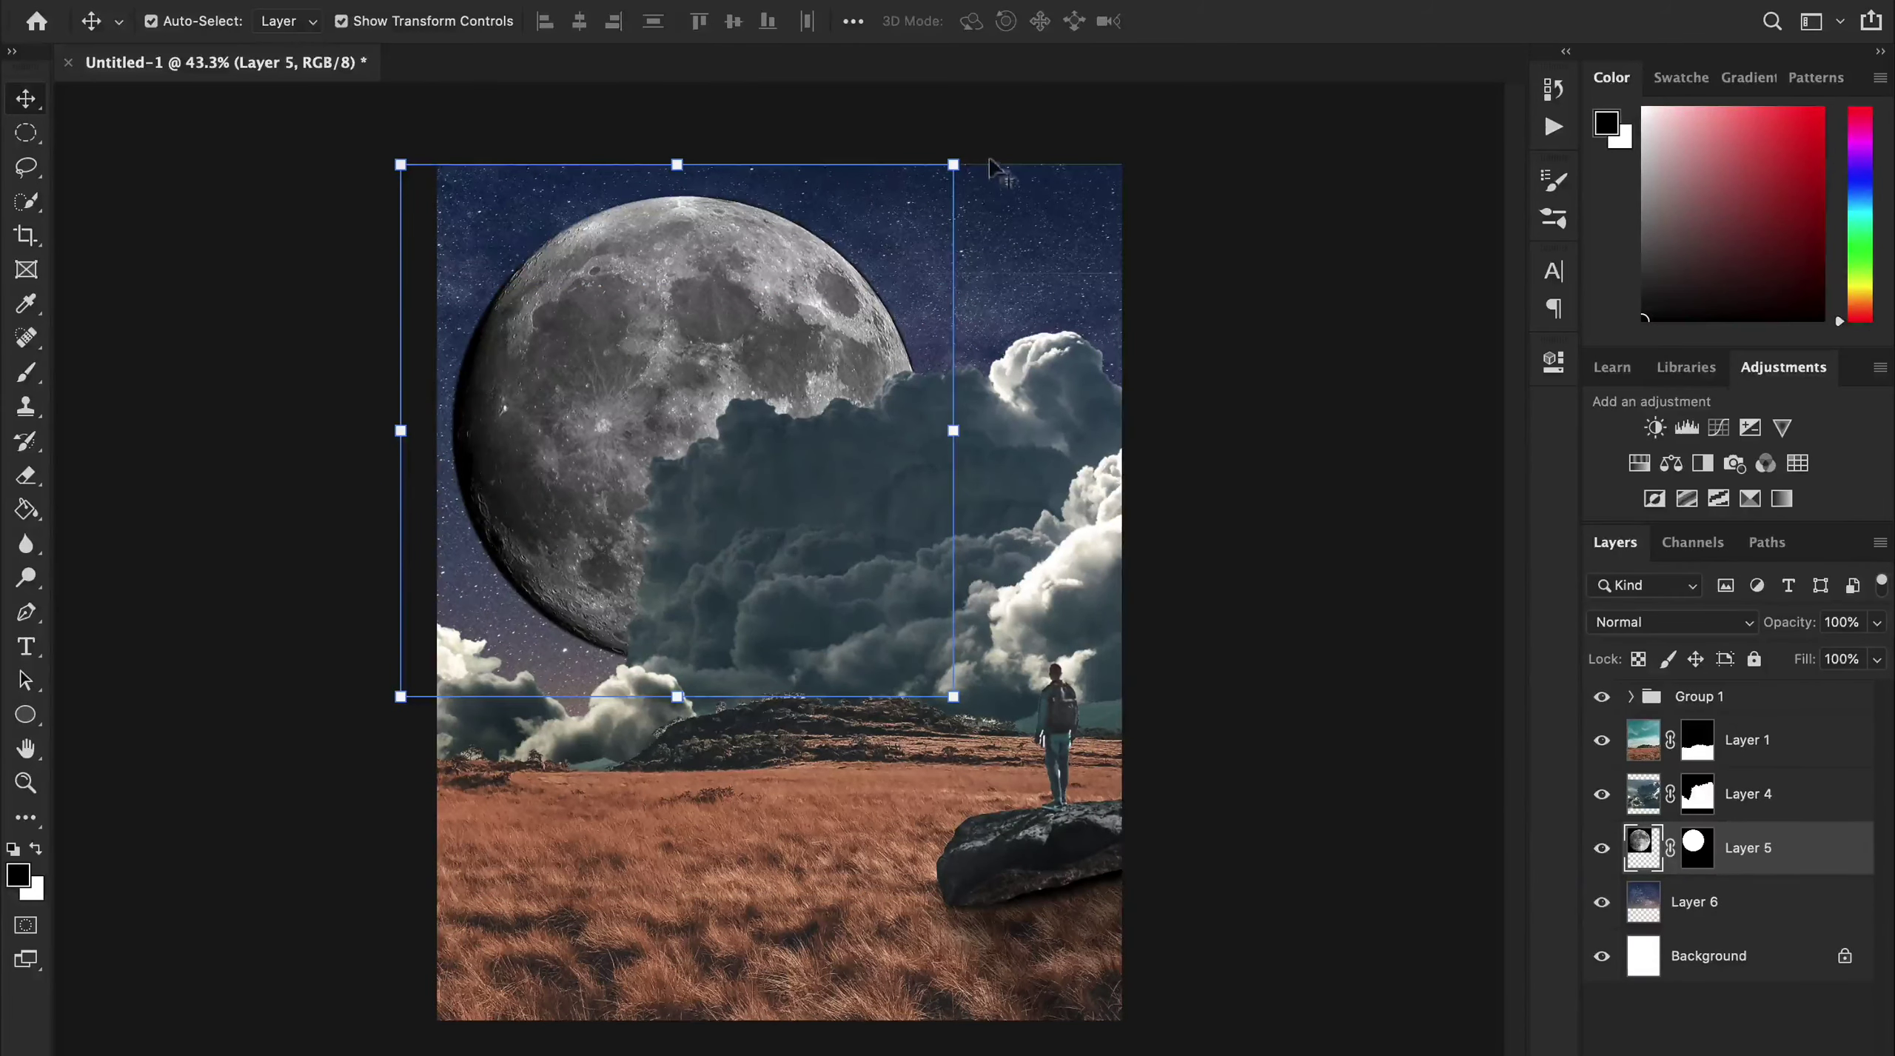
mouse_move(992, 167)
left_mouse_down()
mouse_move(317, 300)
mouse_move(719, 401)
mouse_move(702, 404)
left_mouse_up()
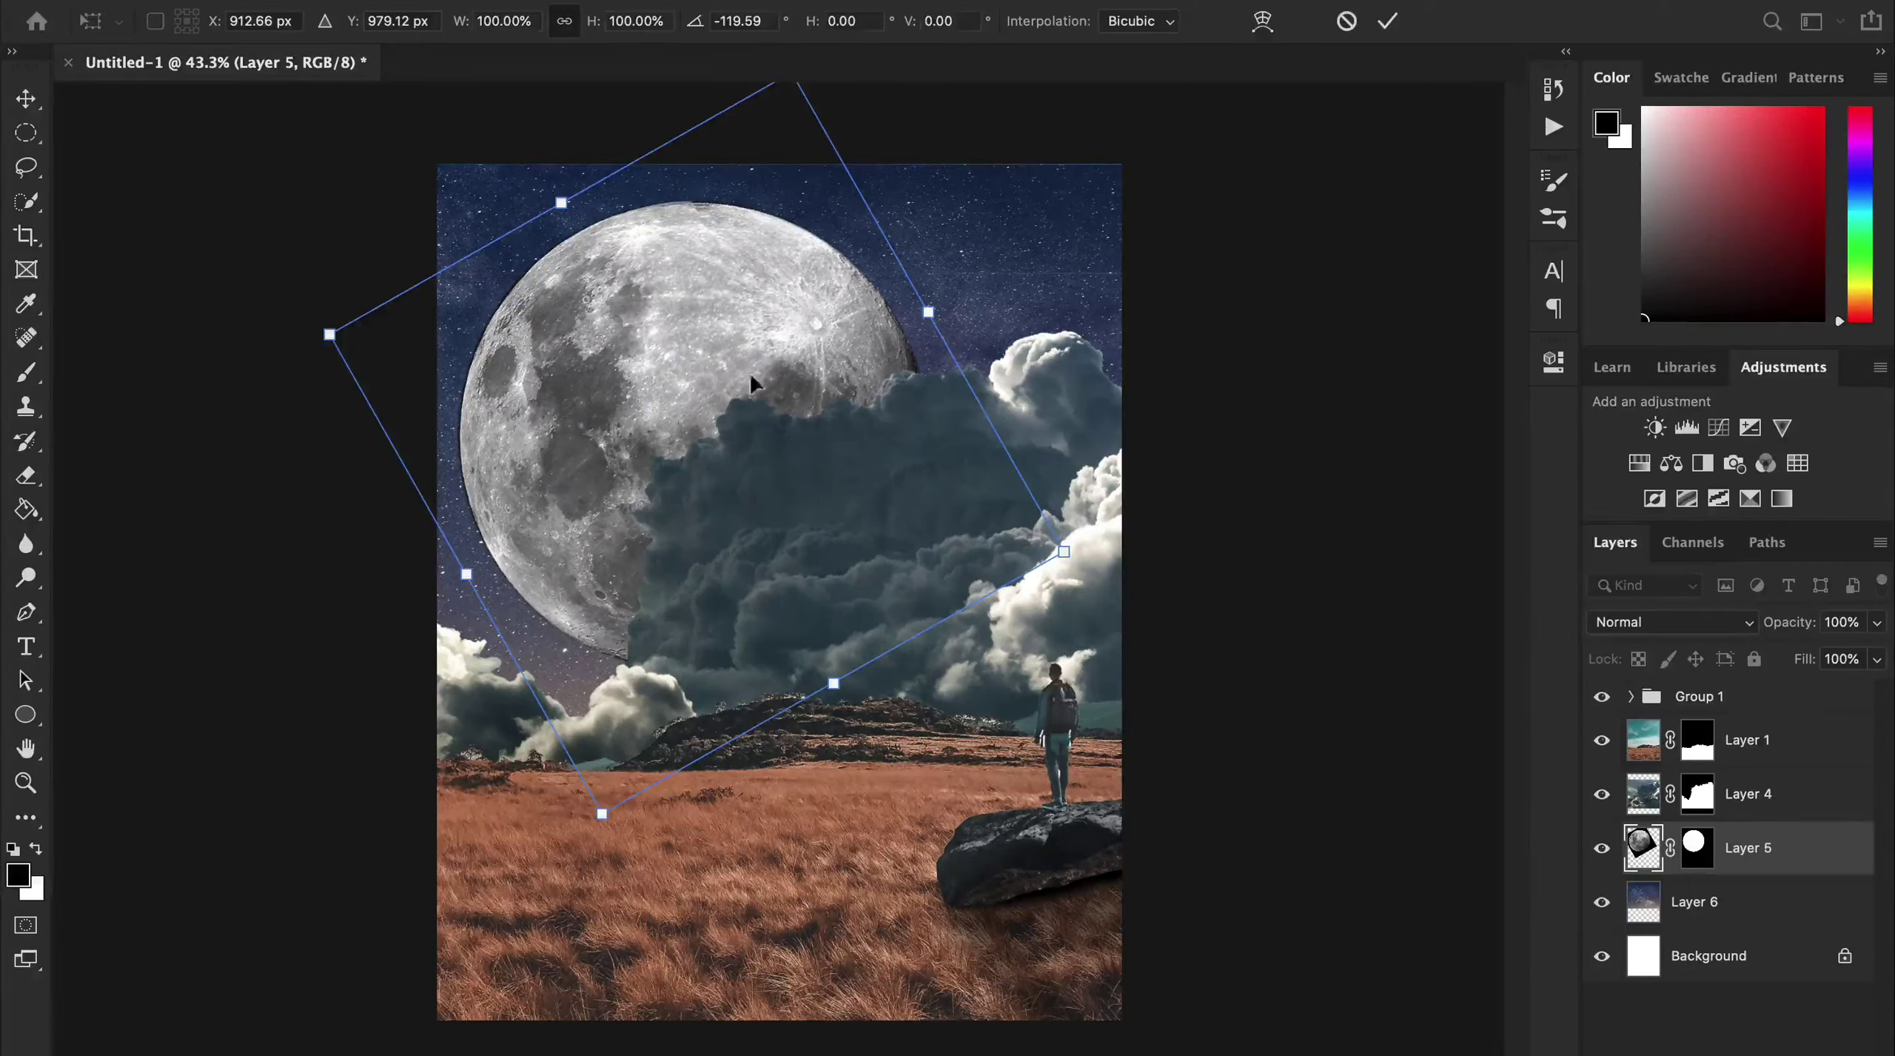
key("Return")
left_click_drag(756, 367, 776, 366)
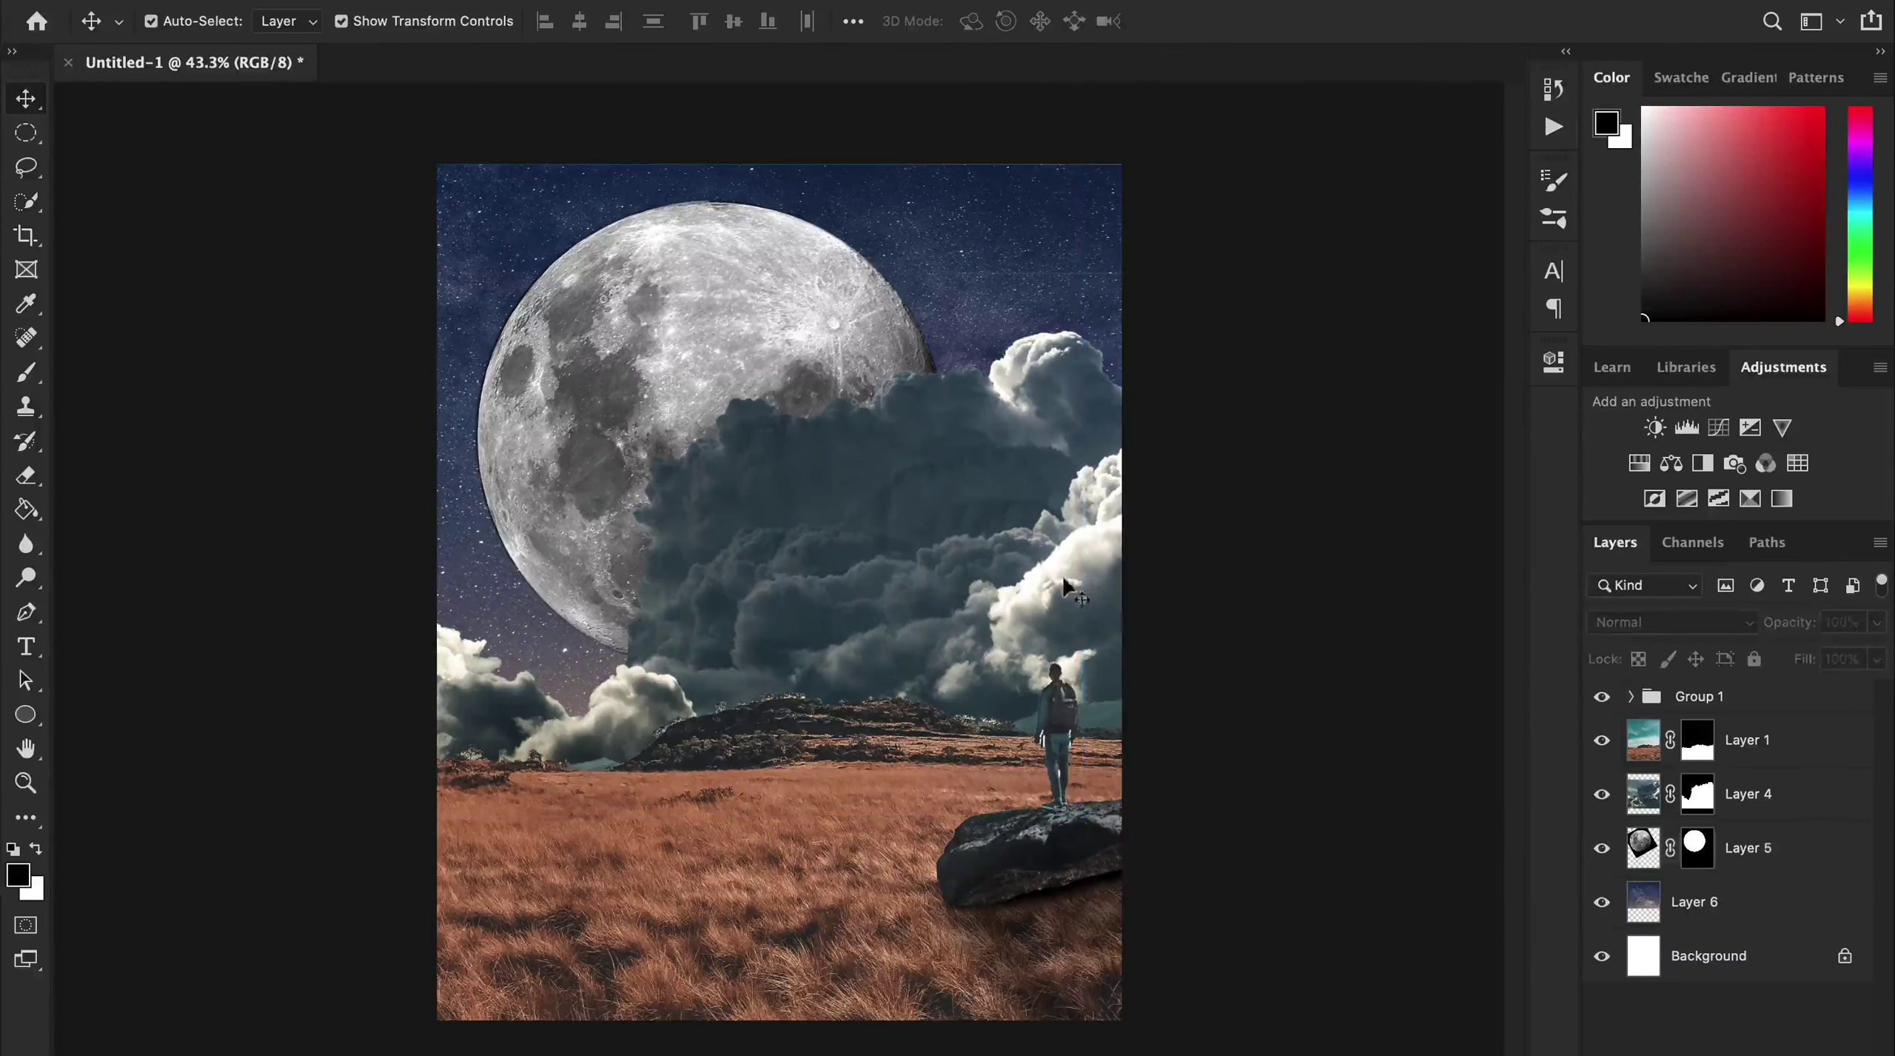
left_click(1747, 793)
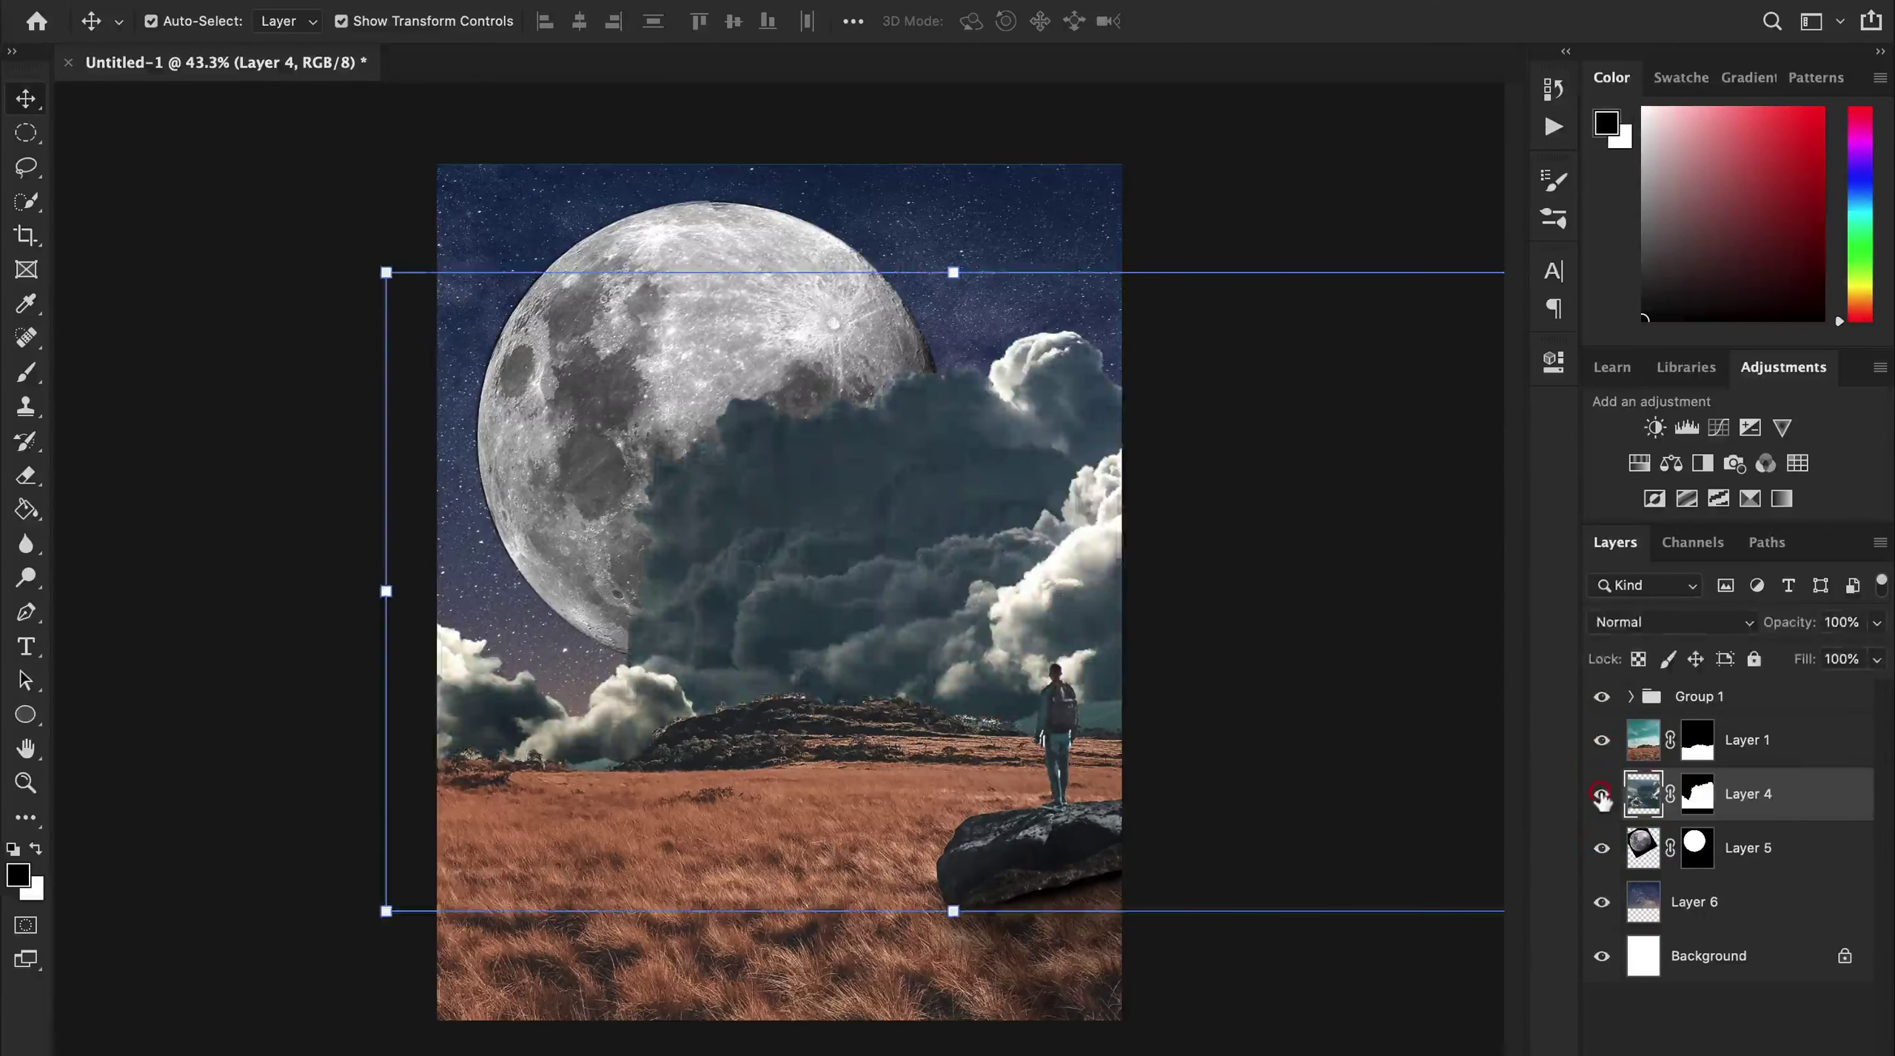
Add an Exposure adjustment clipped to the field layer, lowering its exposure.
left_click(1602, 848)
left_click(1601, 902)
left_click(1643, 741)
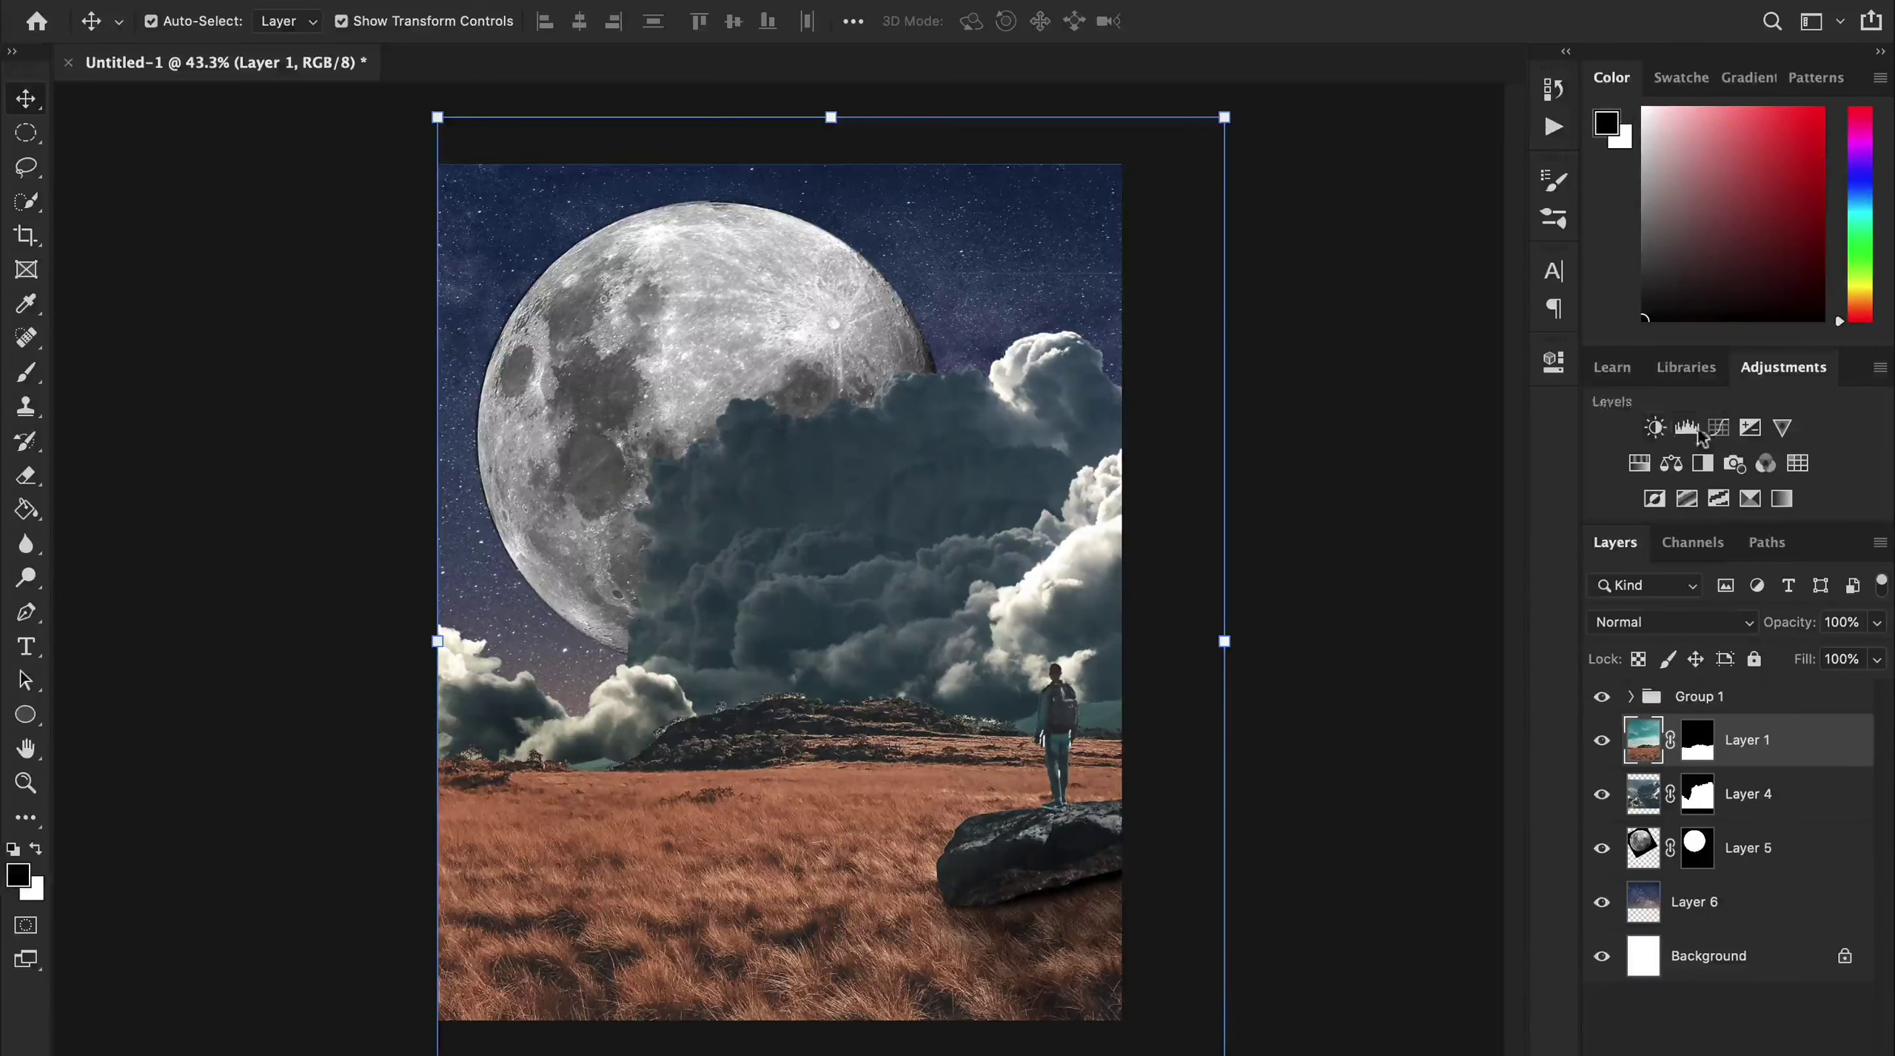
left_click(1750, 428)
left_click_drag(1329, 494, 1244, 510)
key("ctrl+alt+g")
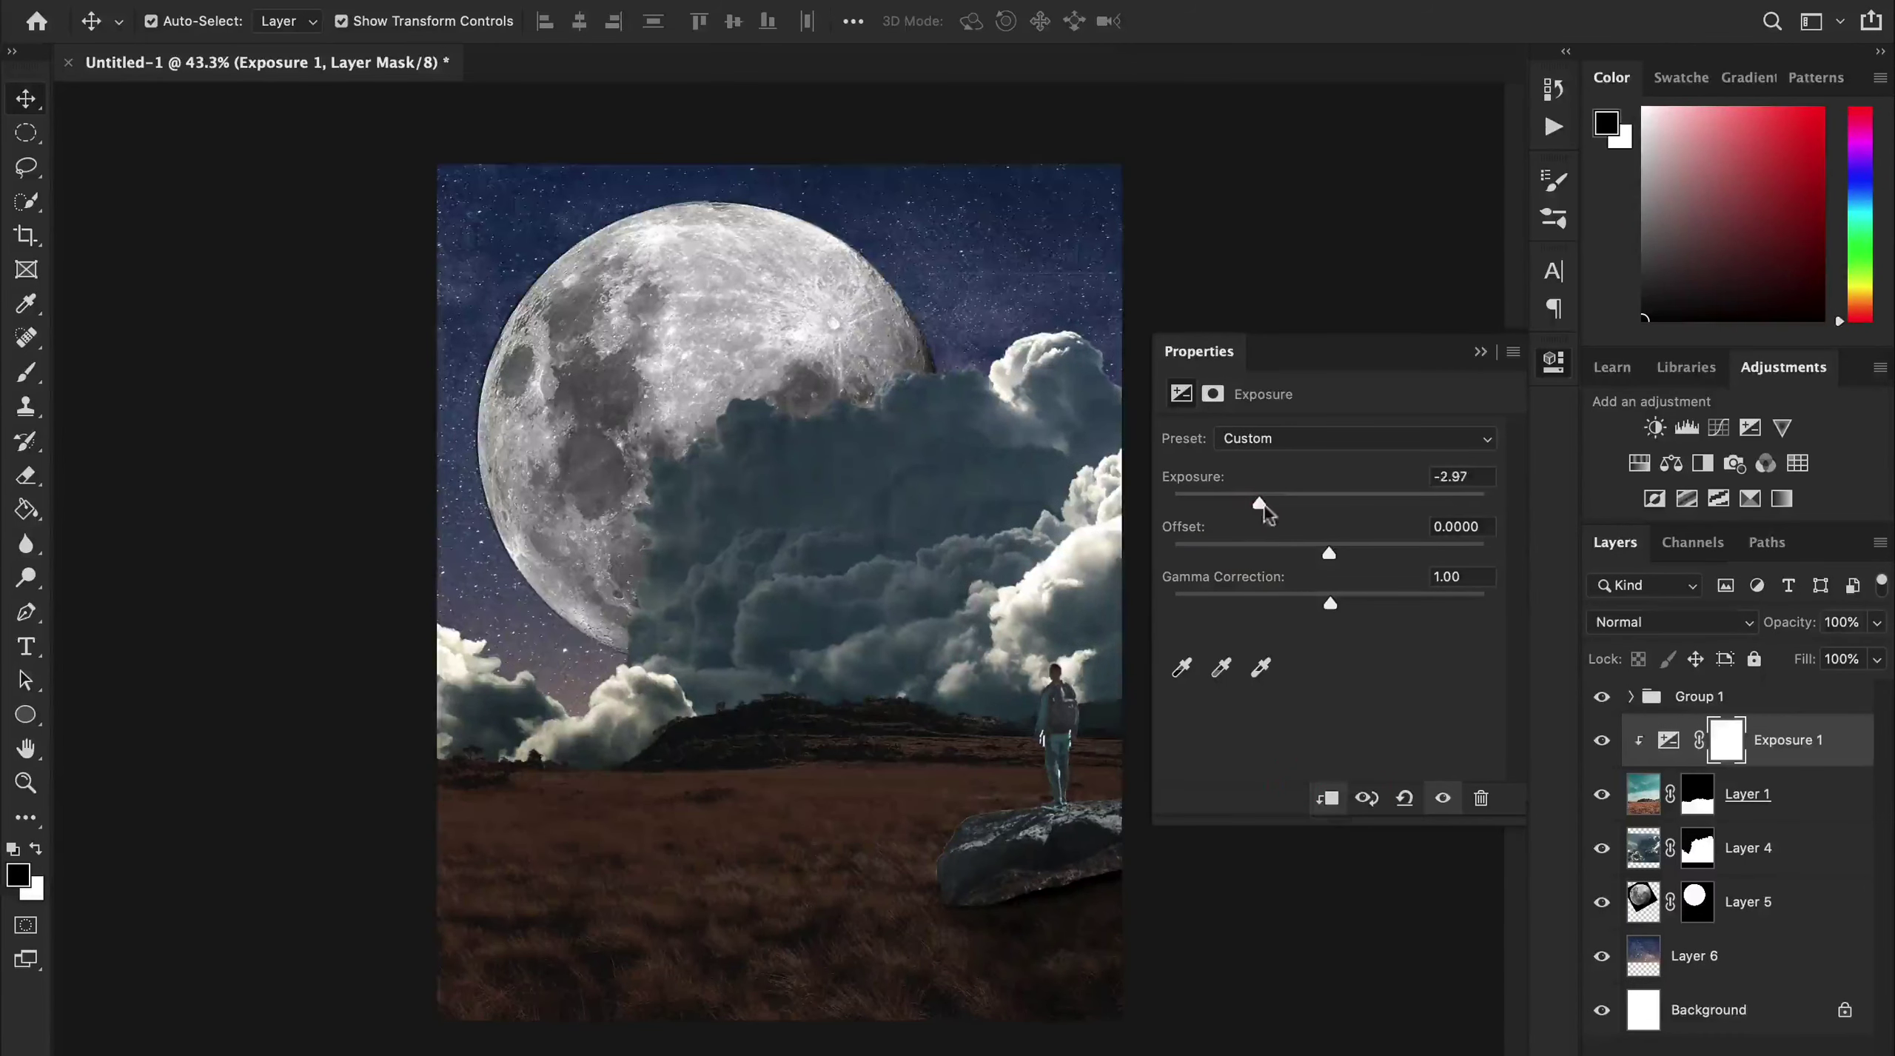
left_click(1480, 351)
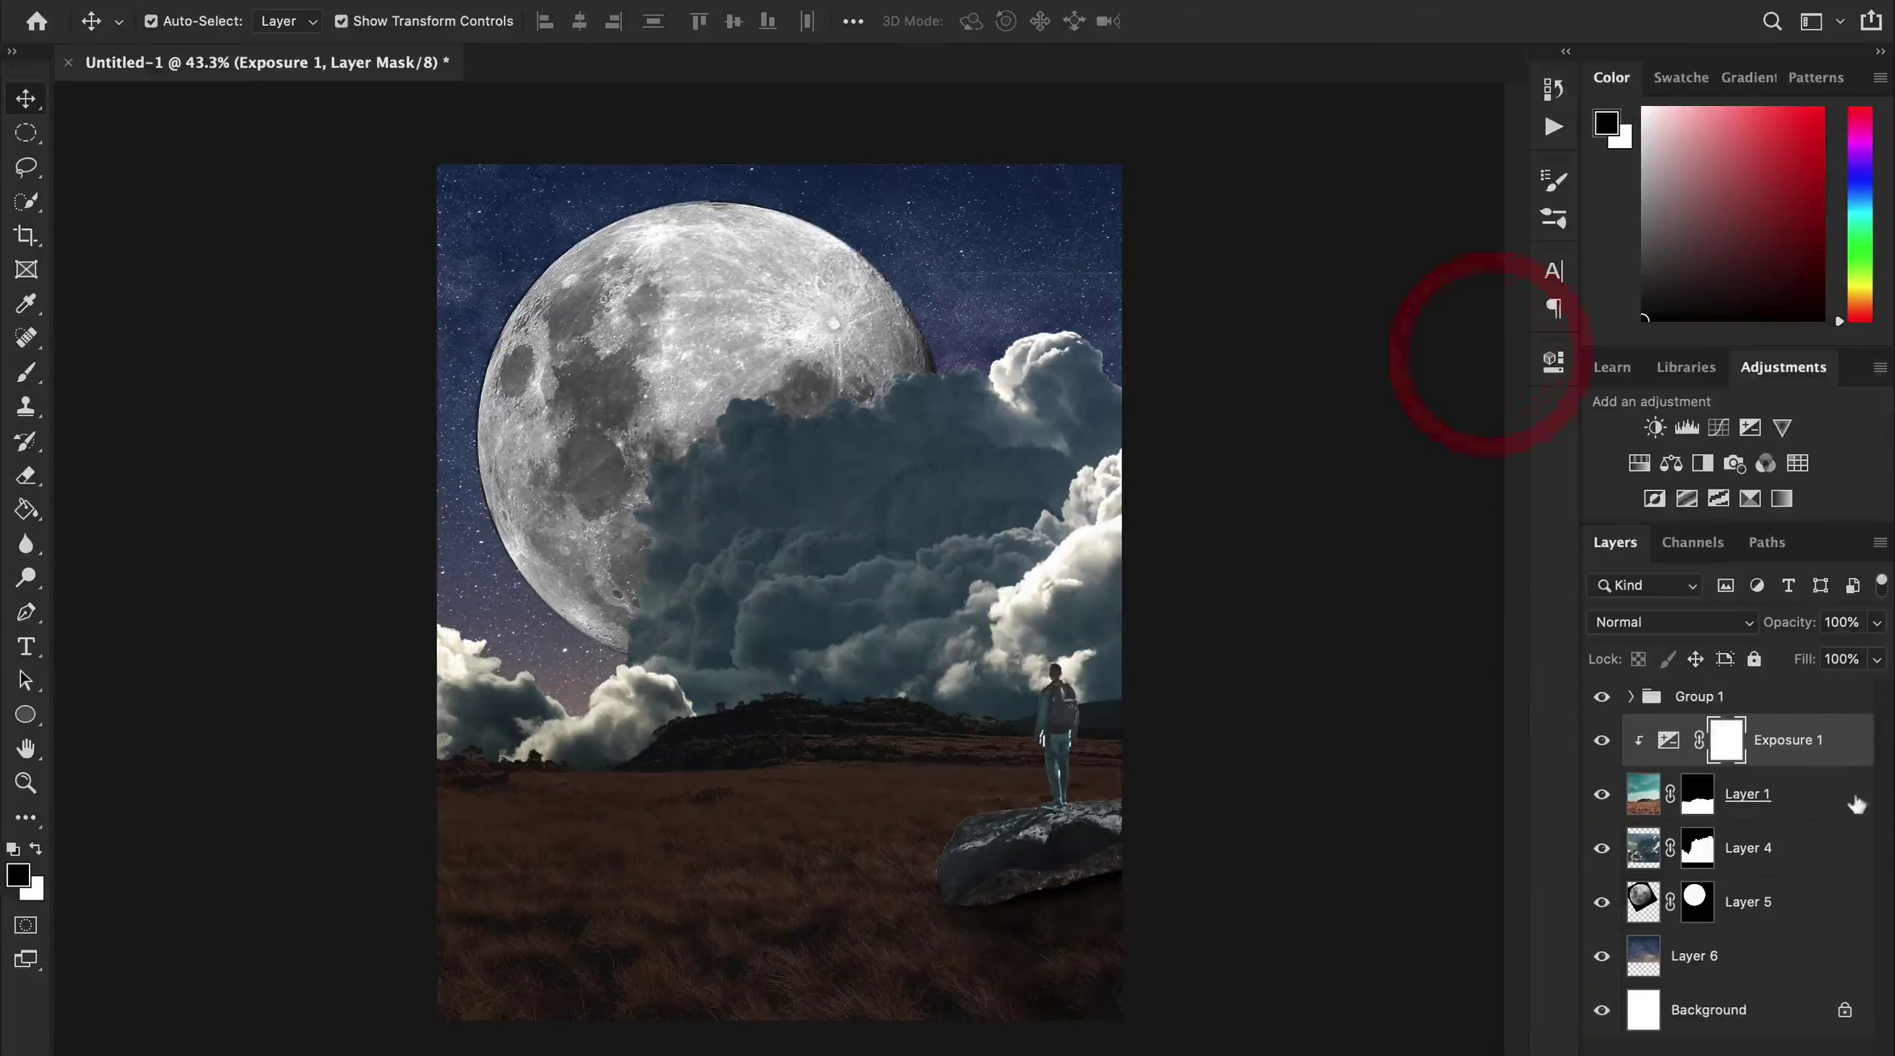
Add an Exposure adjustment of about -1.96 clipped to Layer 2 at the top of Group 1.
left_click(1828, 812)
left_click(1822, 851)
left_click(1602, 847)
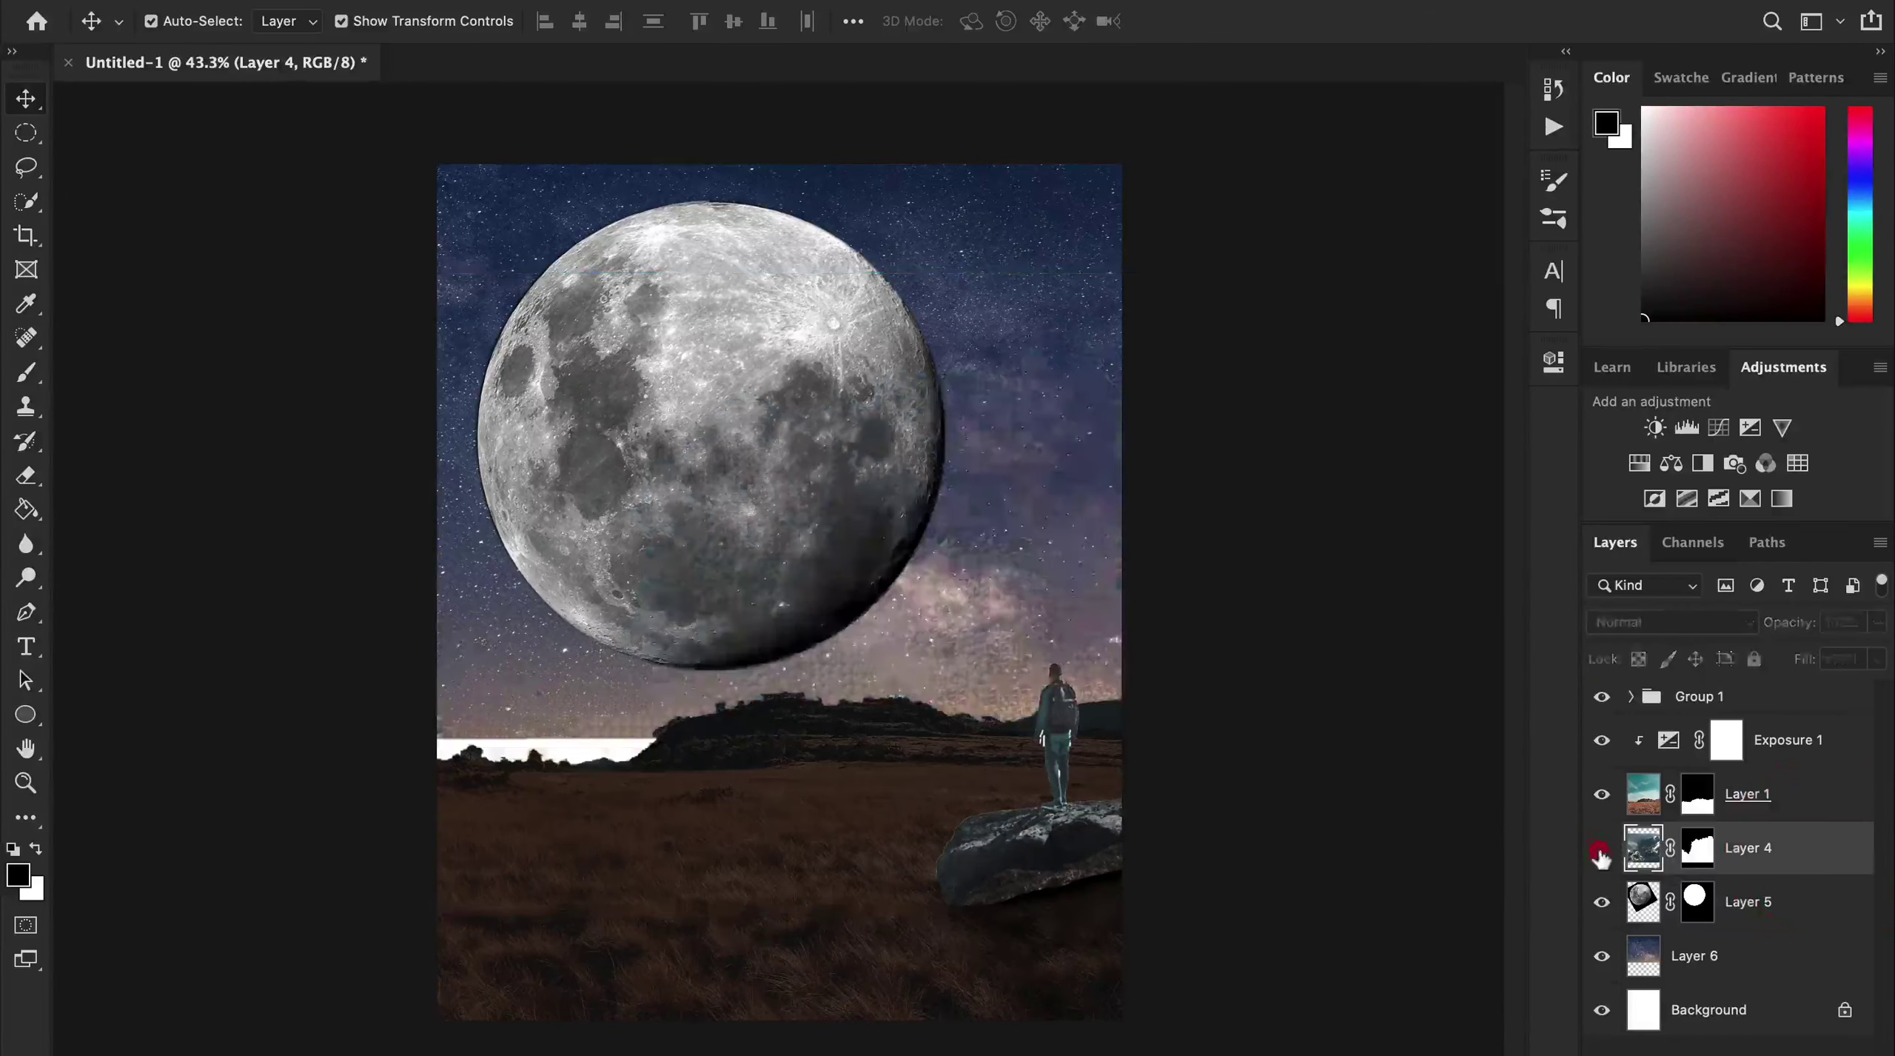
left_click(1634, 700)
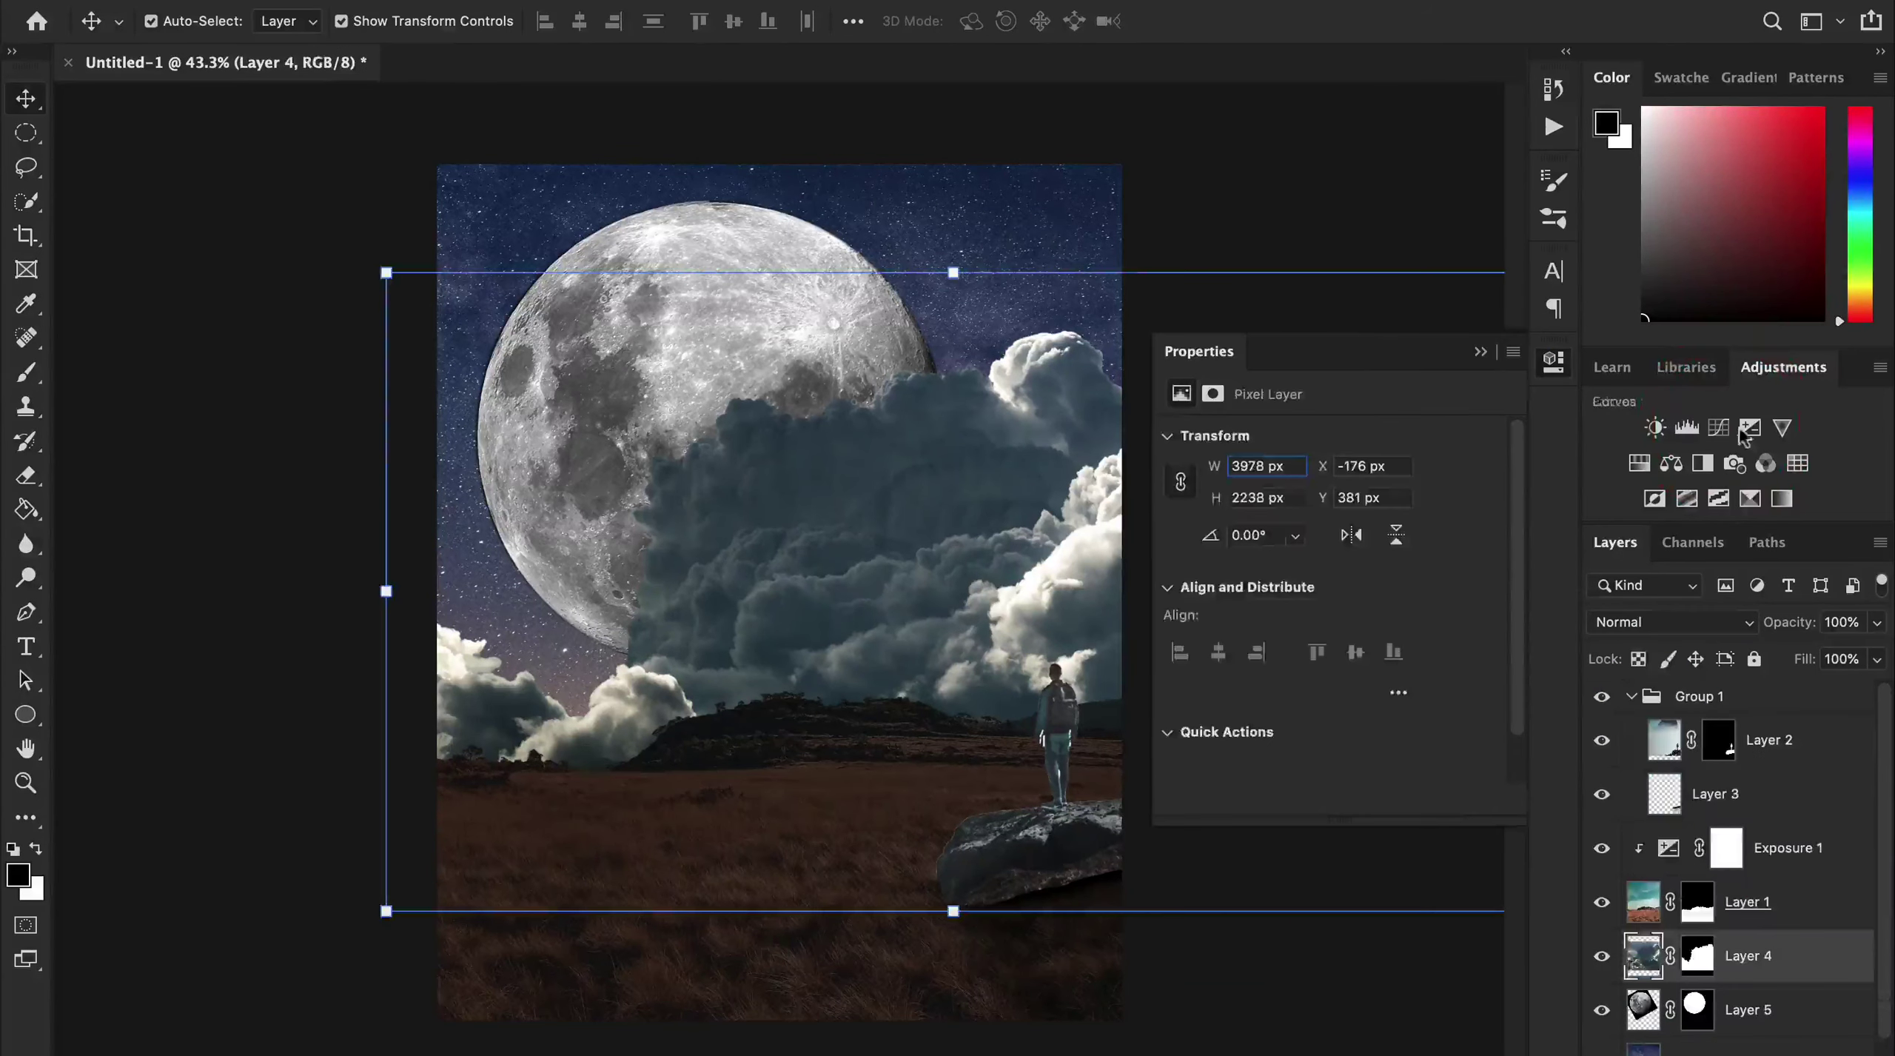
left_click(1750, 428)
left_click_drag(1330, 494, 1278, 511)
left_click(1328, 798)
key("ctrl+shift+bracketright")
left_click(1328, 798)
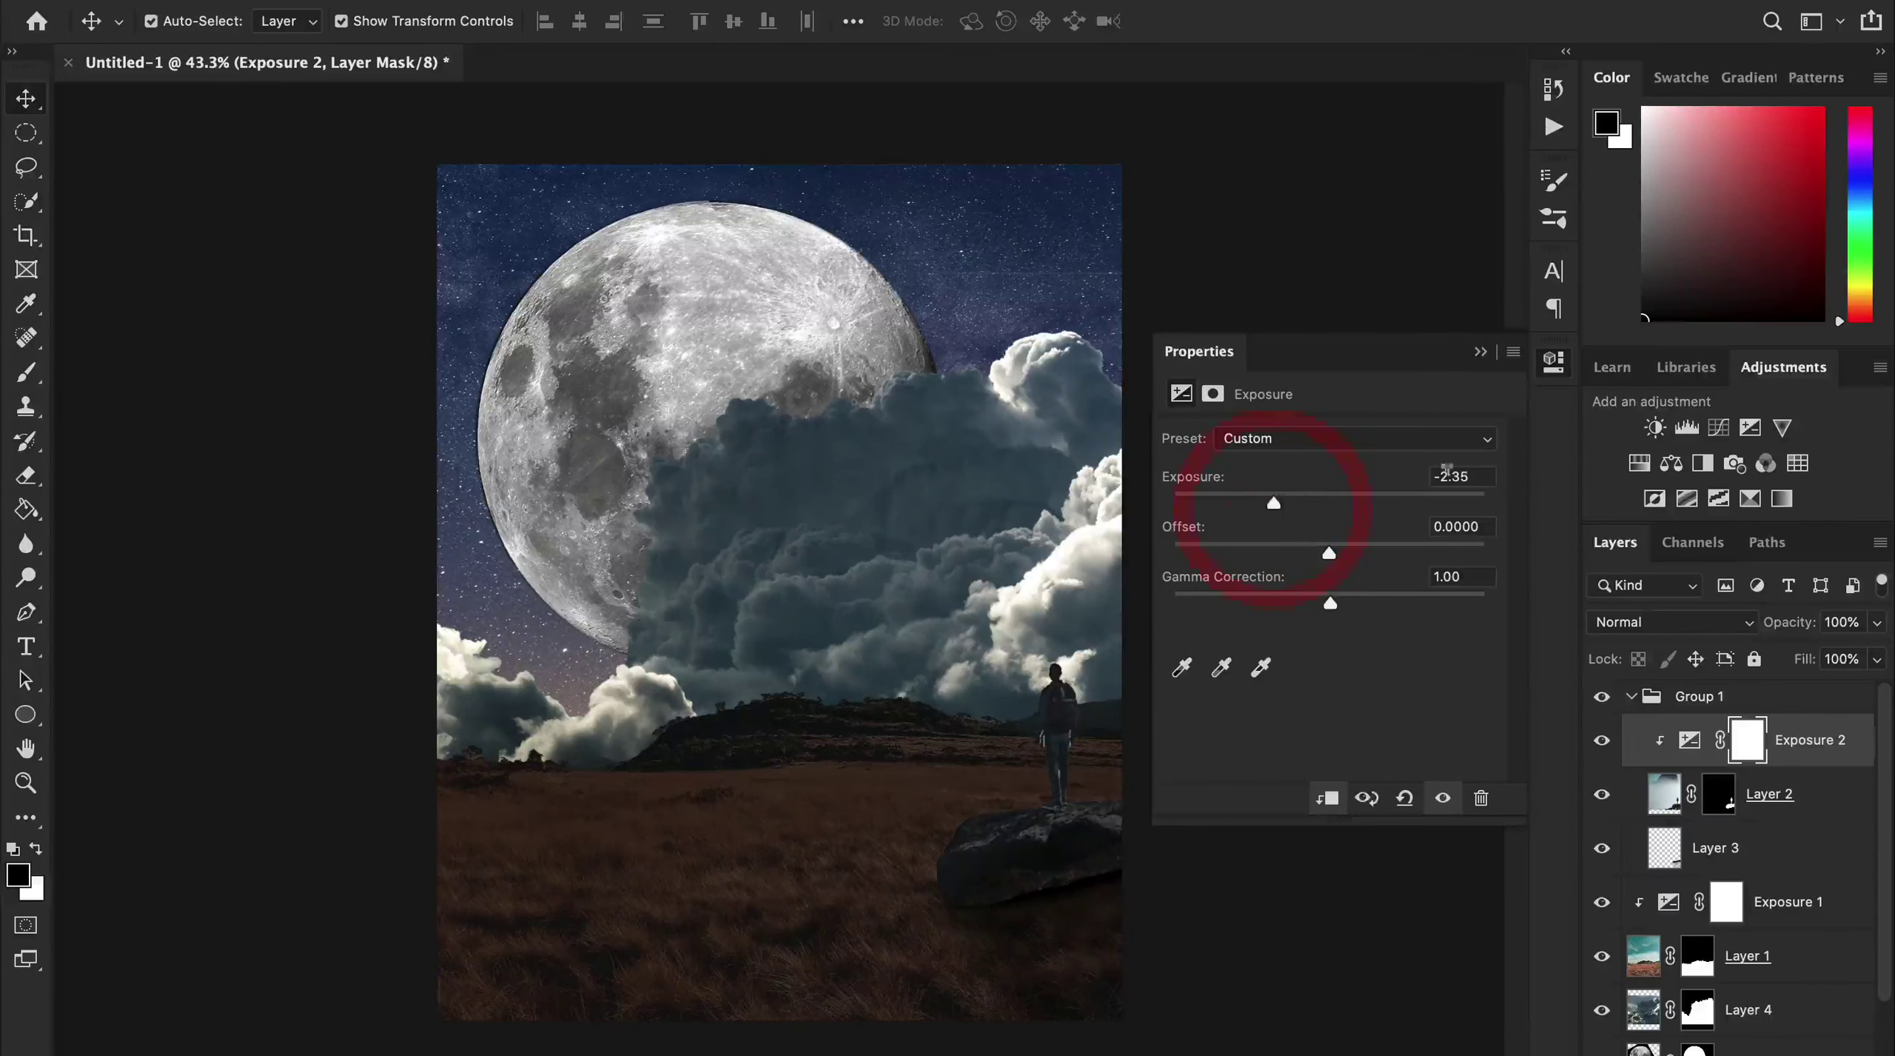
left_click(1481, 352)
left_click(1631, 696)
Add an Exposure adjustment of about -2.30 clipped to the Layer 4 clouds.
left_click(1747, 848)
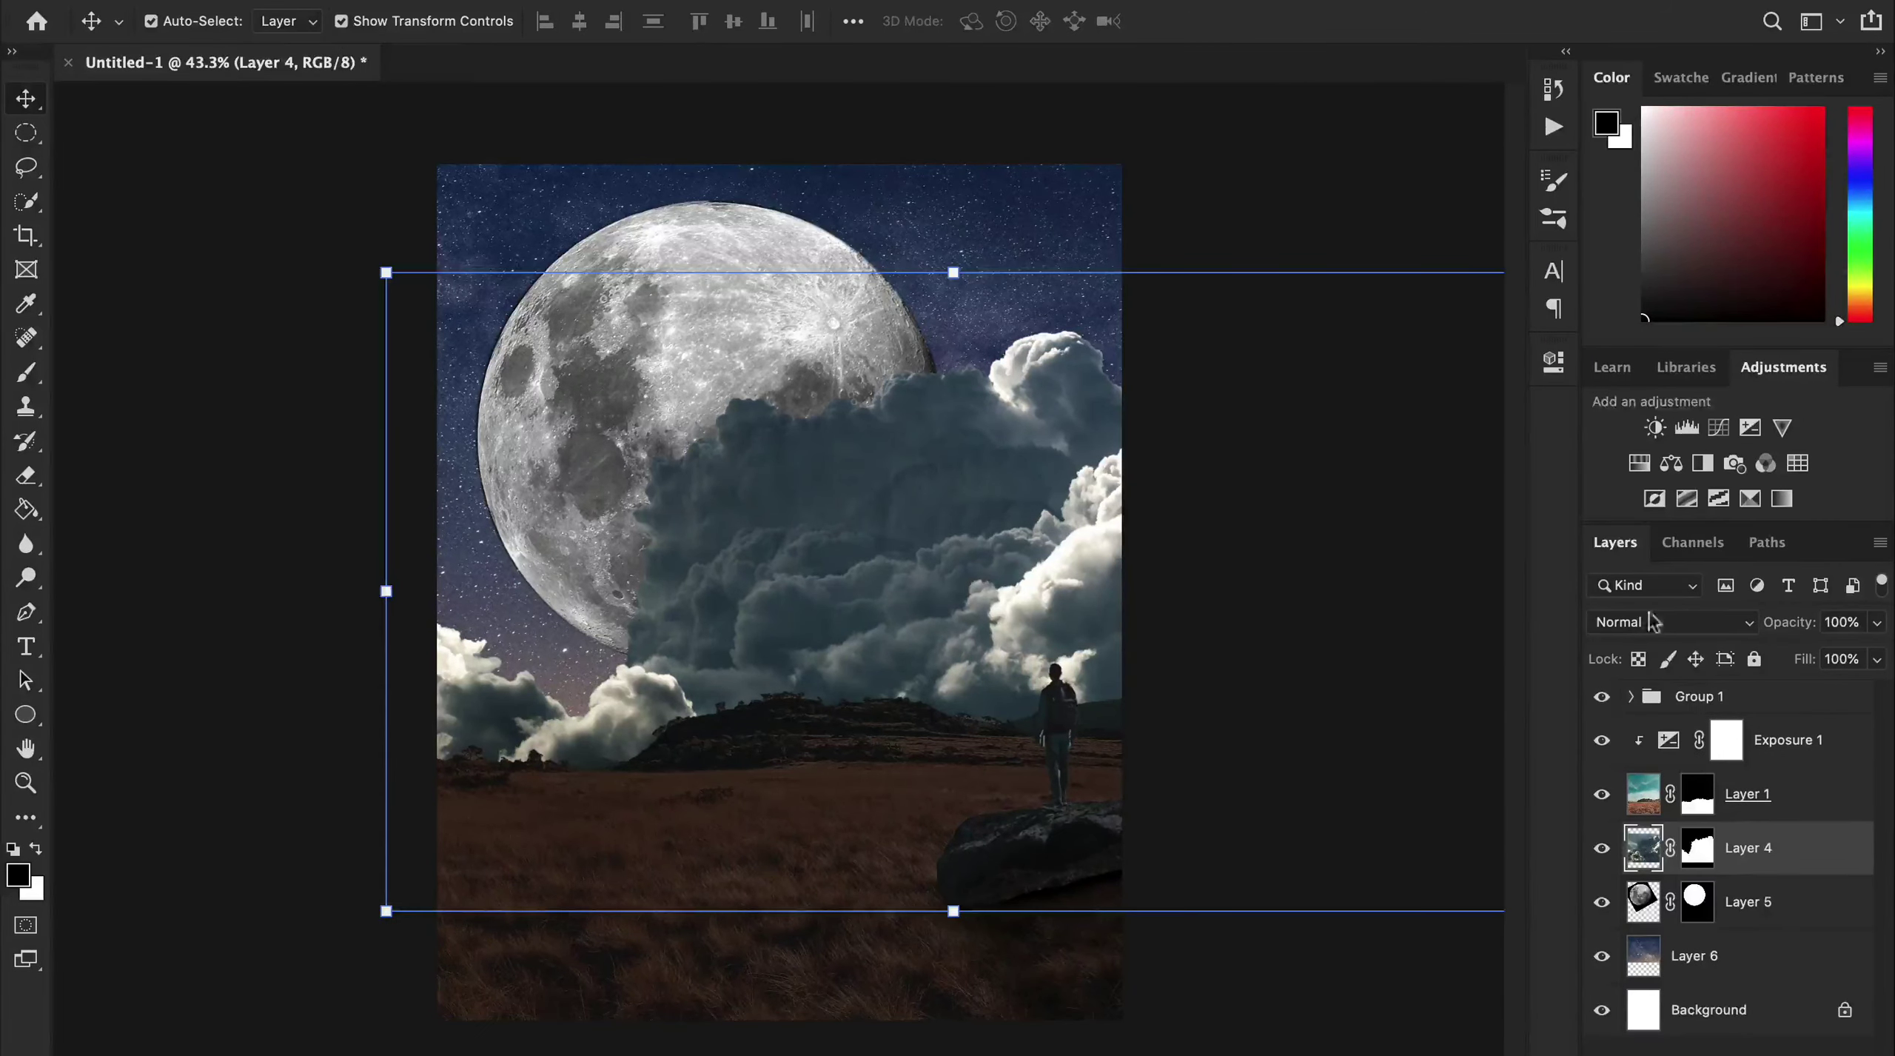
left_click(1750, 427)
left_click_drag(1292, 511, 1275, 505)
left_click(1328, 798)
left_click(1480, 351)
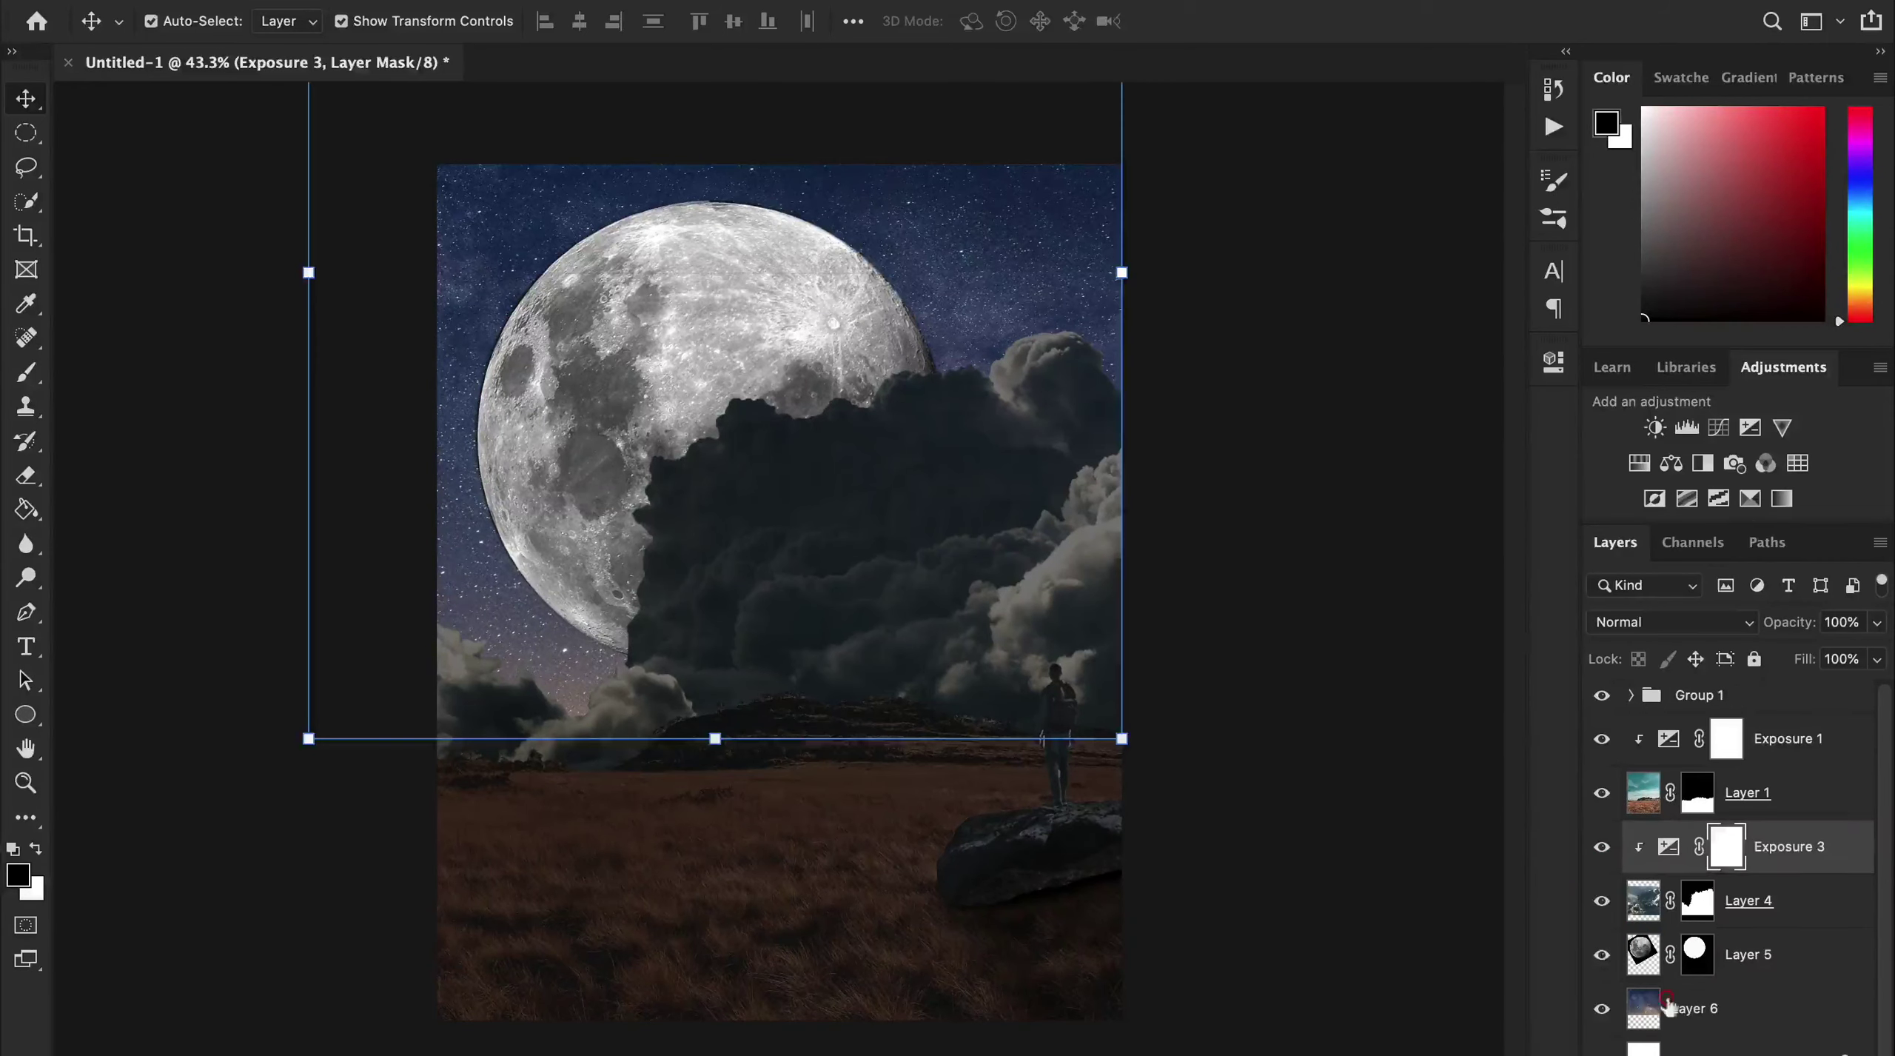
Add an Exposure adjustment darkening the Layer 6 sky to about -2.75.
left_click(1695, 1008)
left_click(1750, 427)
left_click_drag(1329, 494, 1281, 510)
left_click(1478, 353)
Add an Exposure adjustment clipped to the Layer 5 moon.
left_click(1629, 954)
left_click(1750, 427)
key("ctrl+alt+g")
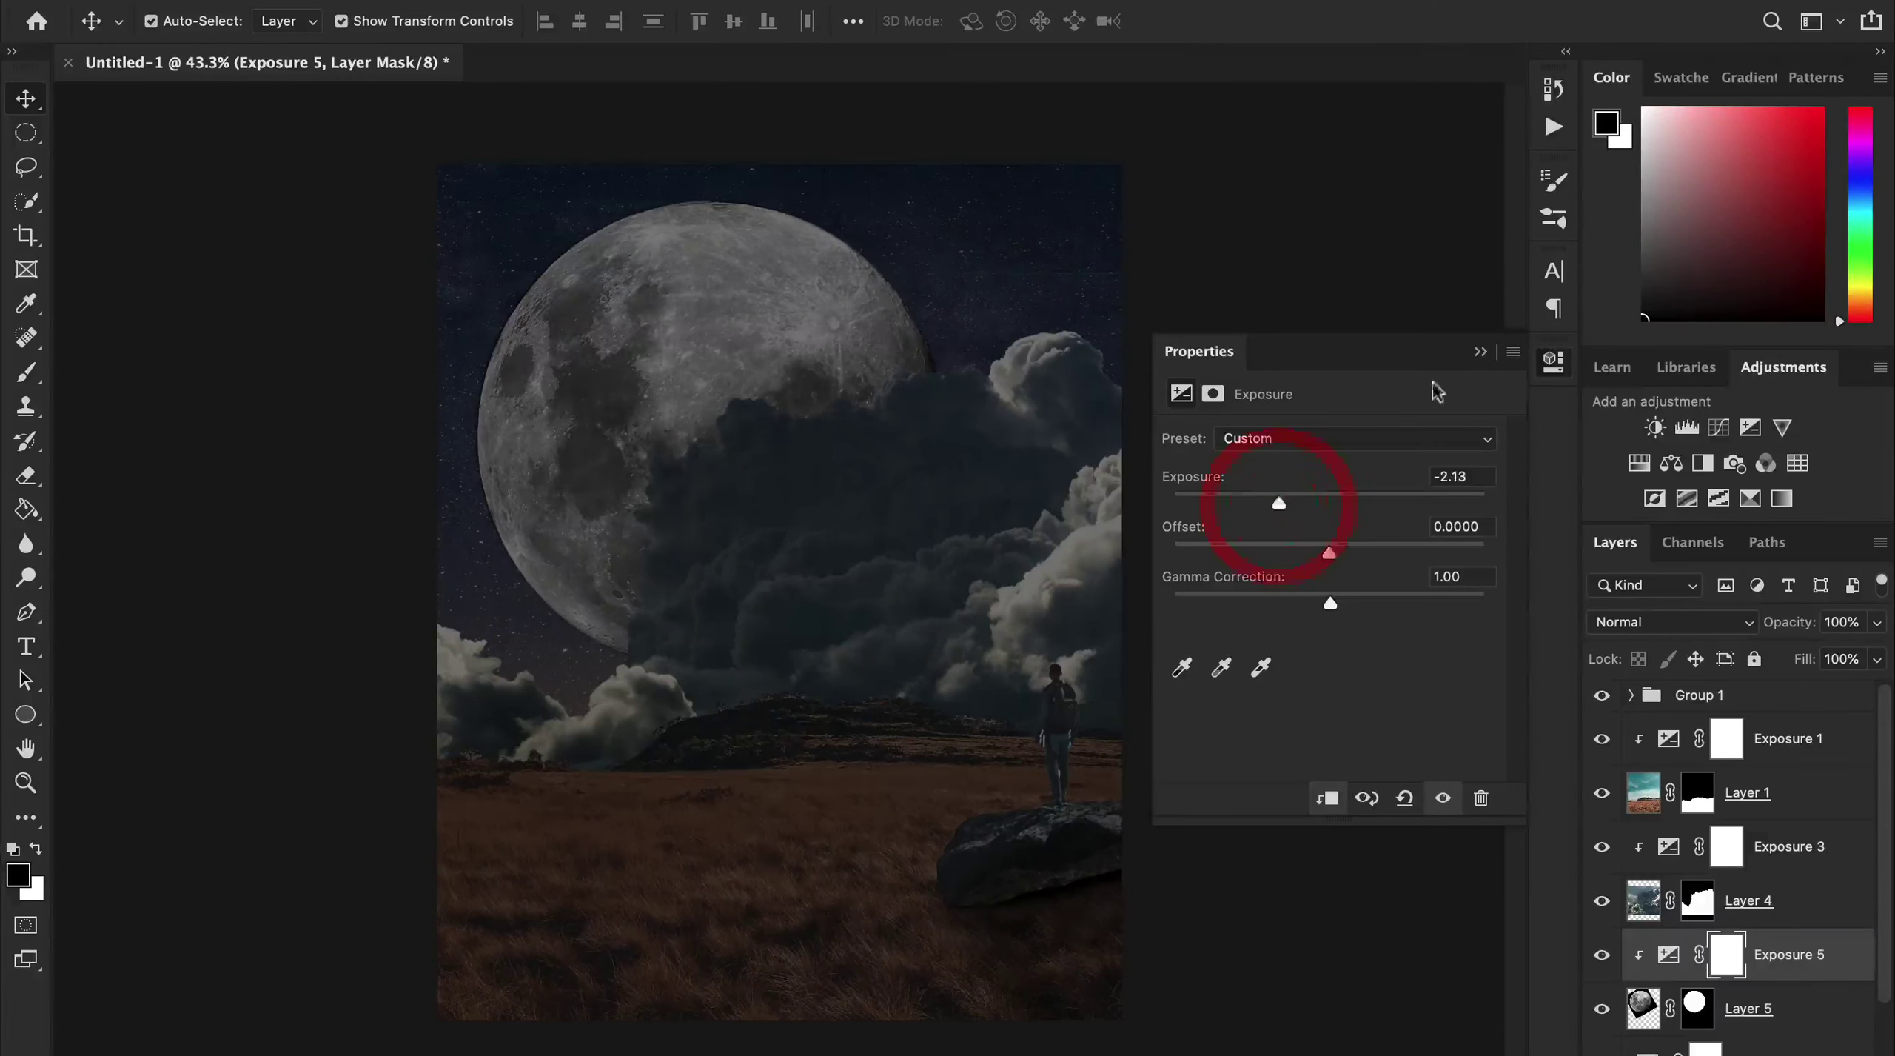
left_click(1480, 351)
left_click(1703, 696)
Add a Black & White adjustment on top and review the Exposure 2 settings.
left_click(1700, 464)
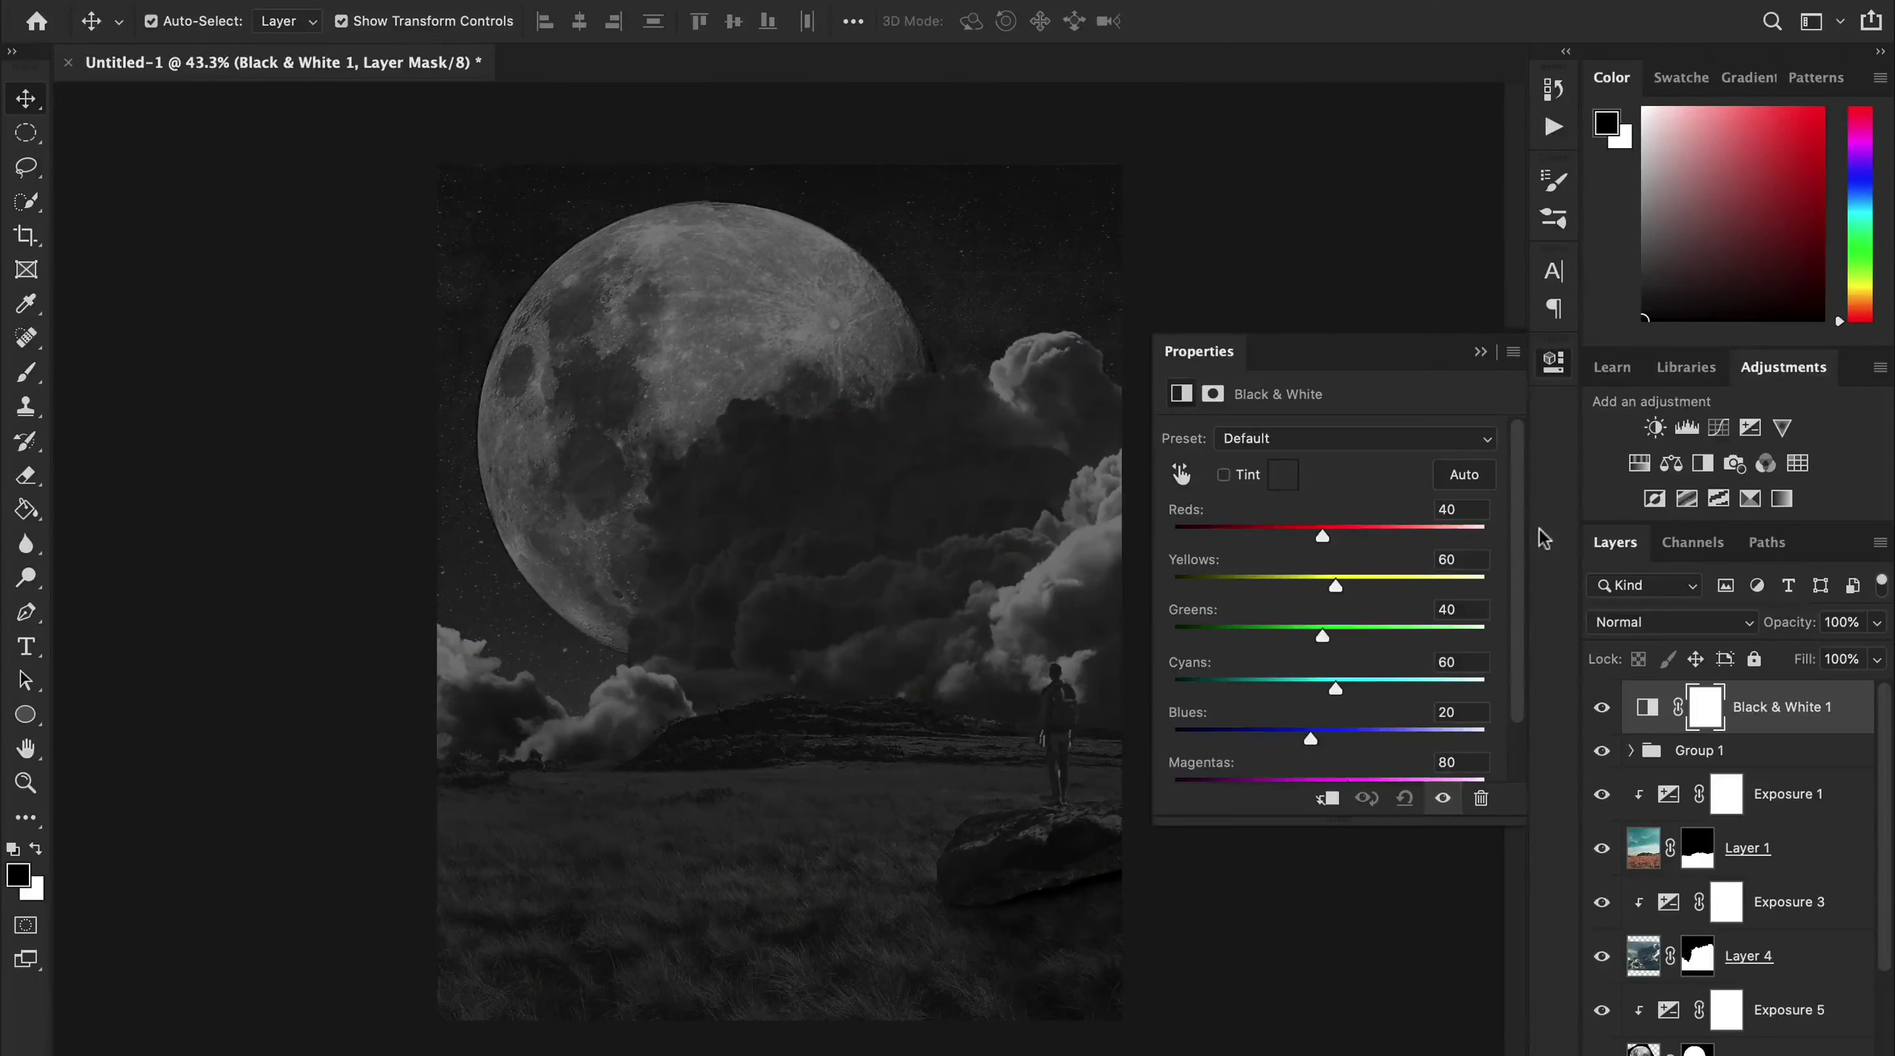
left_click(1480, 351)
left_click(1630, 750)
double_click(1689, 794)
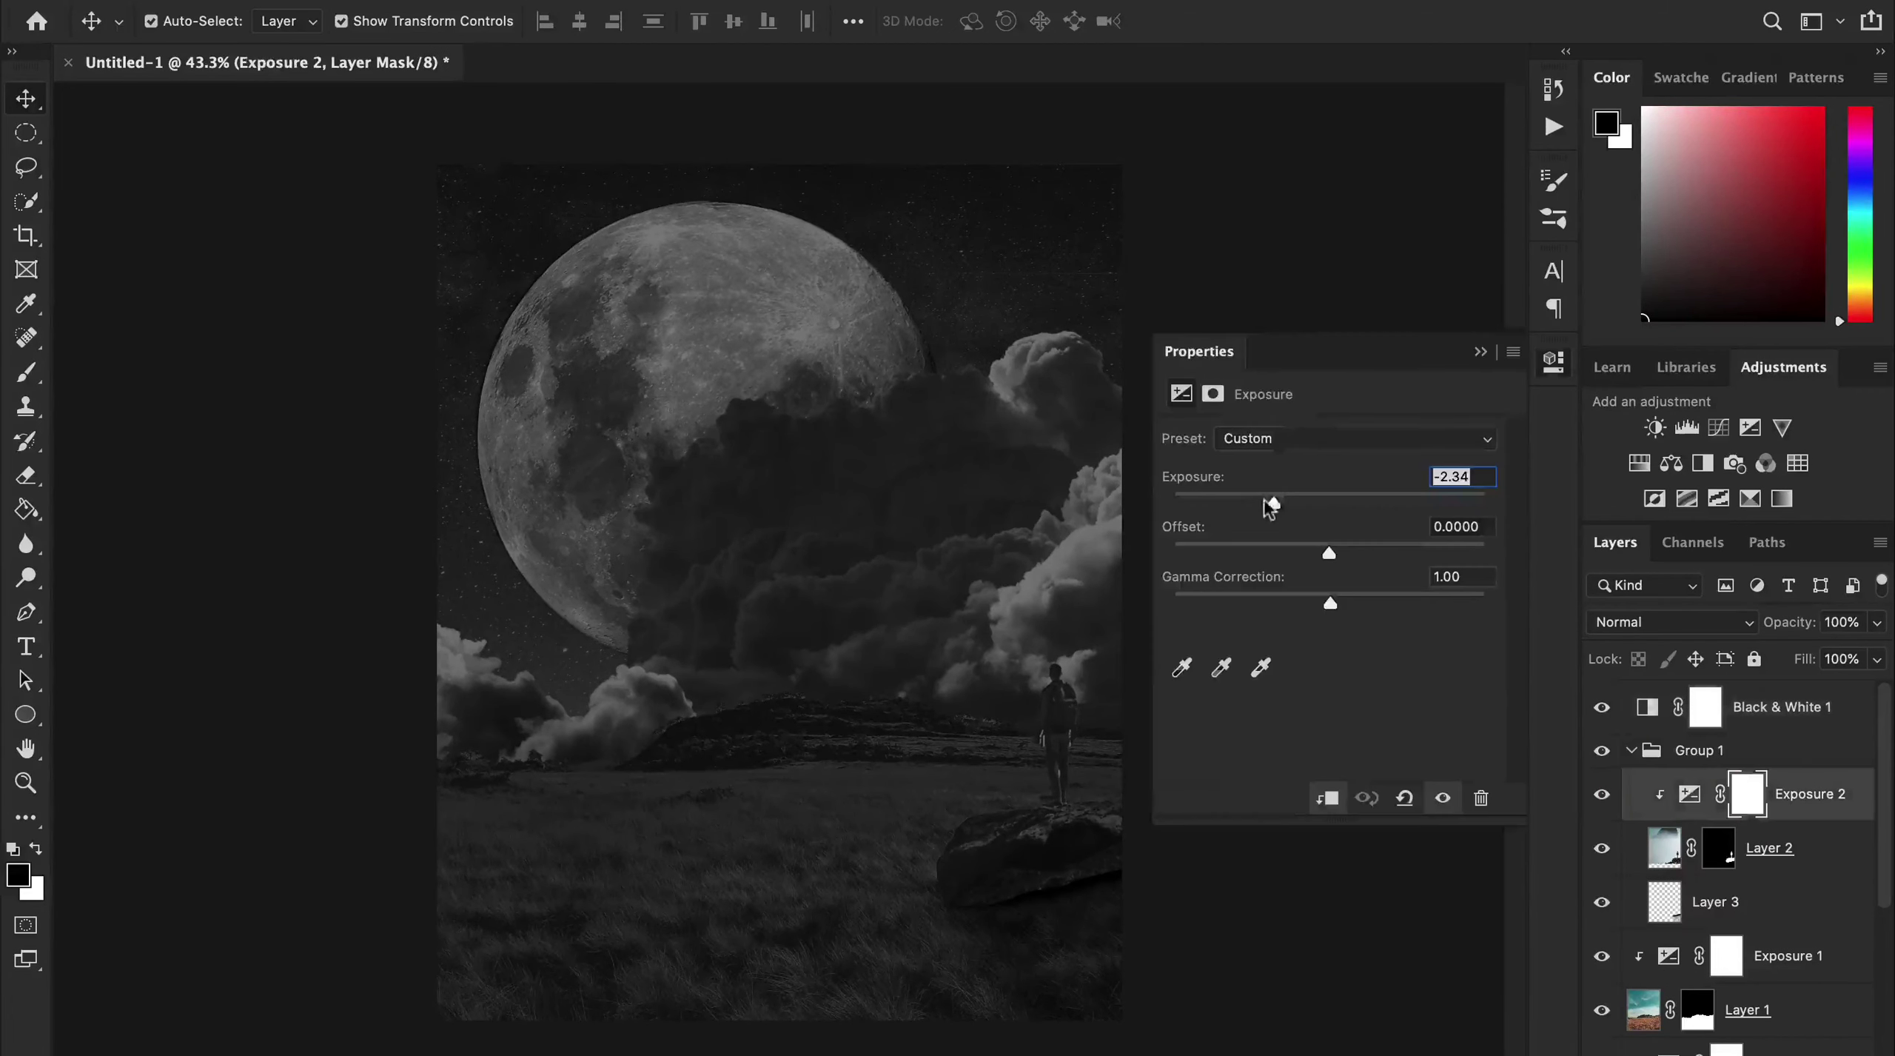
left_click(1480, 351)
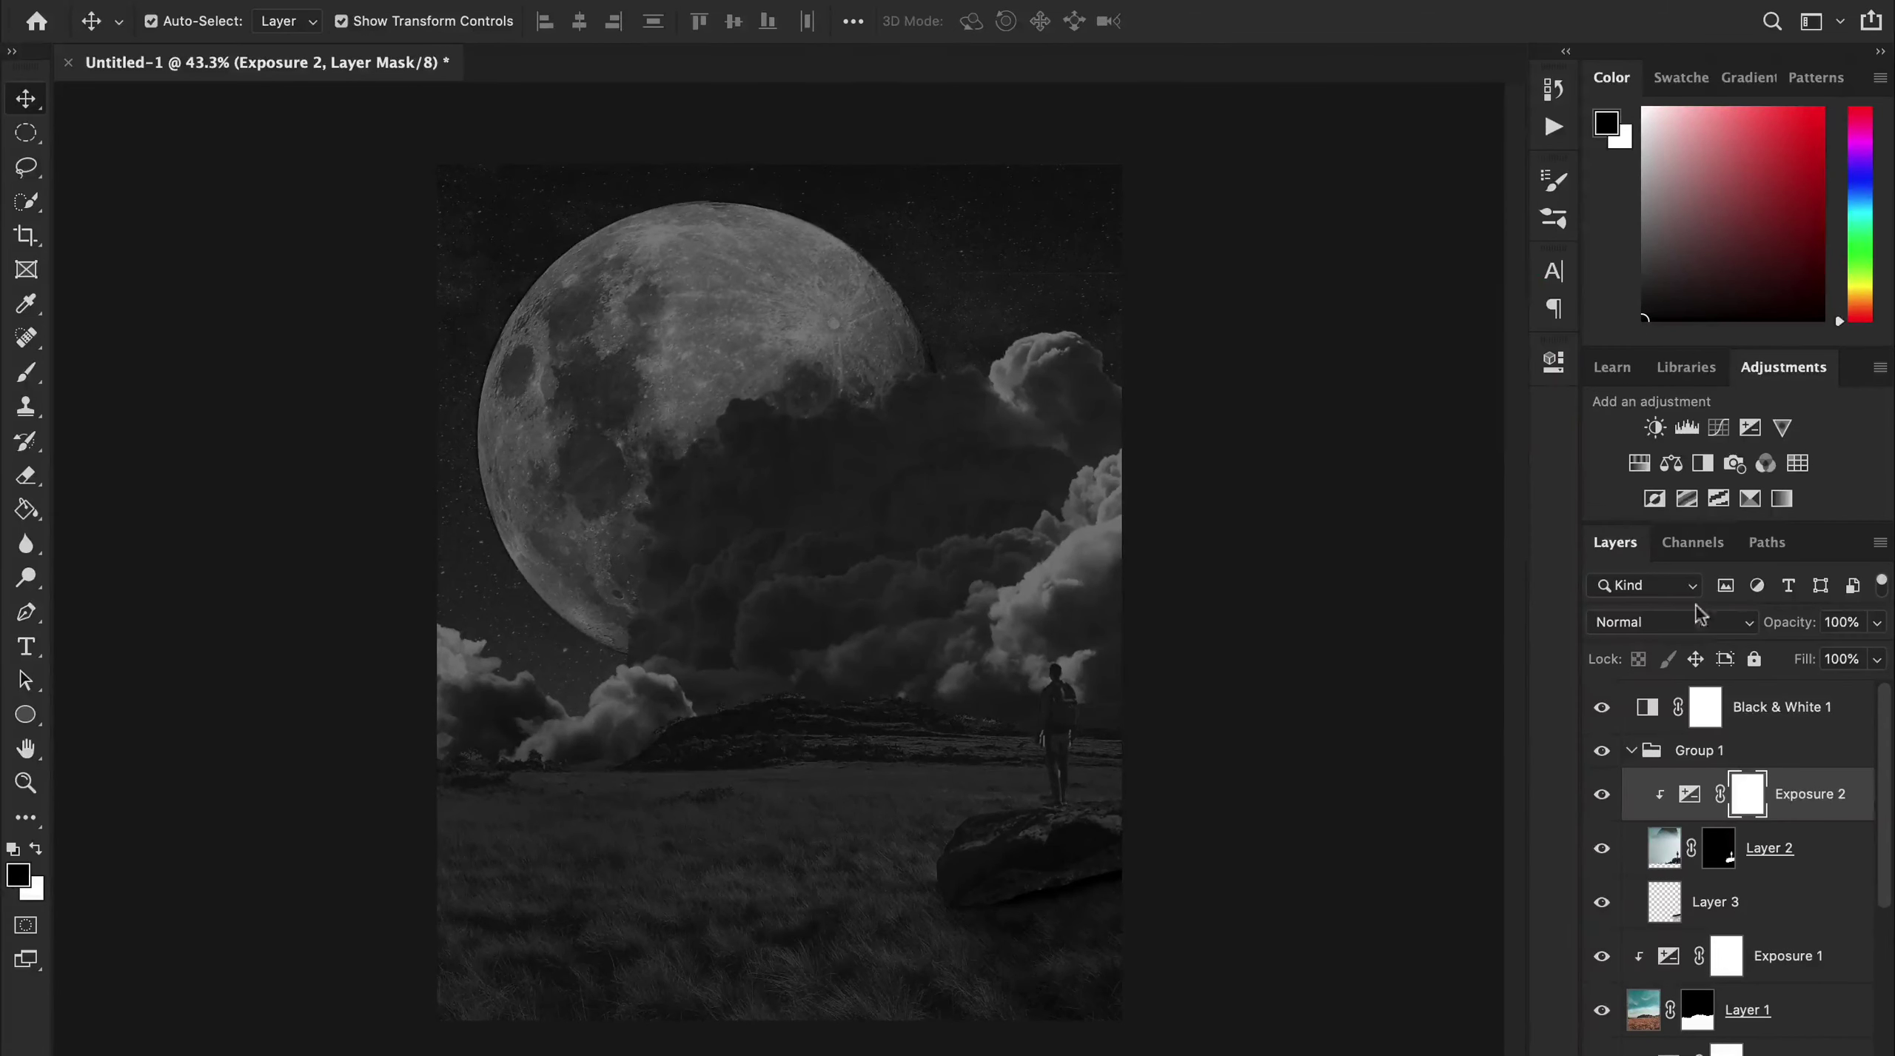
Adjust the Exposure 3 value.
scroll(1638, 980, "down", 3)
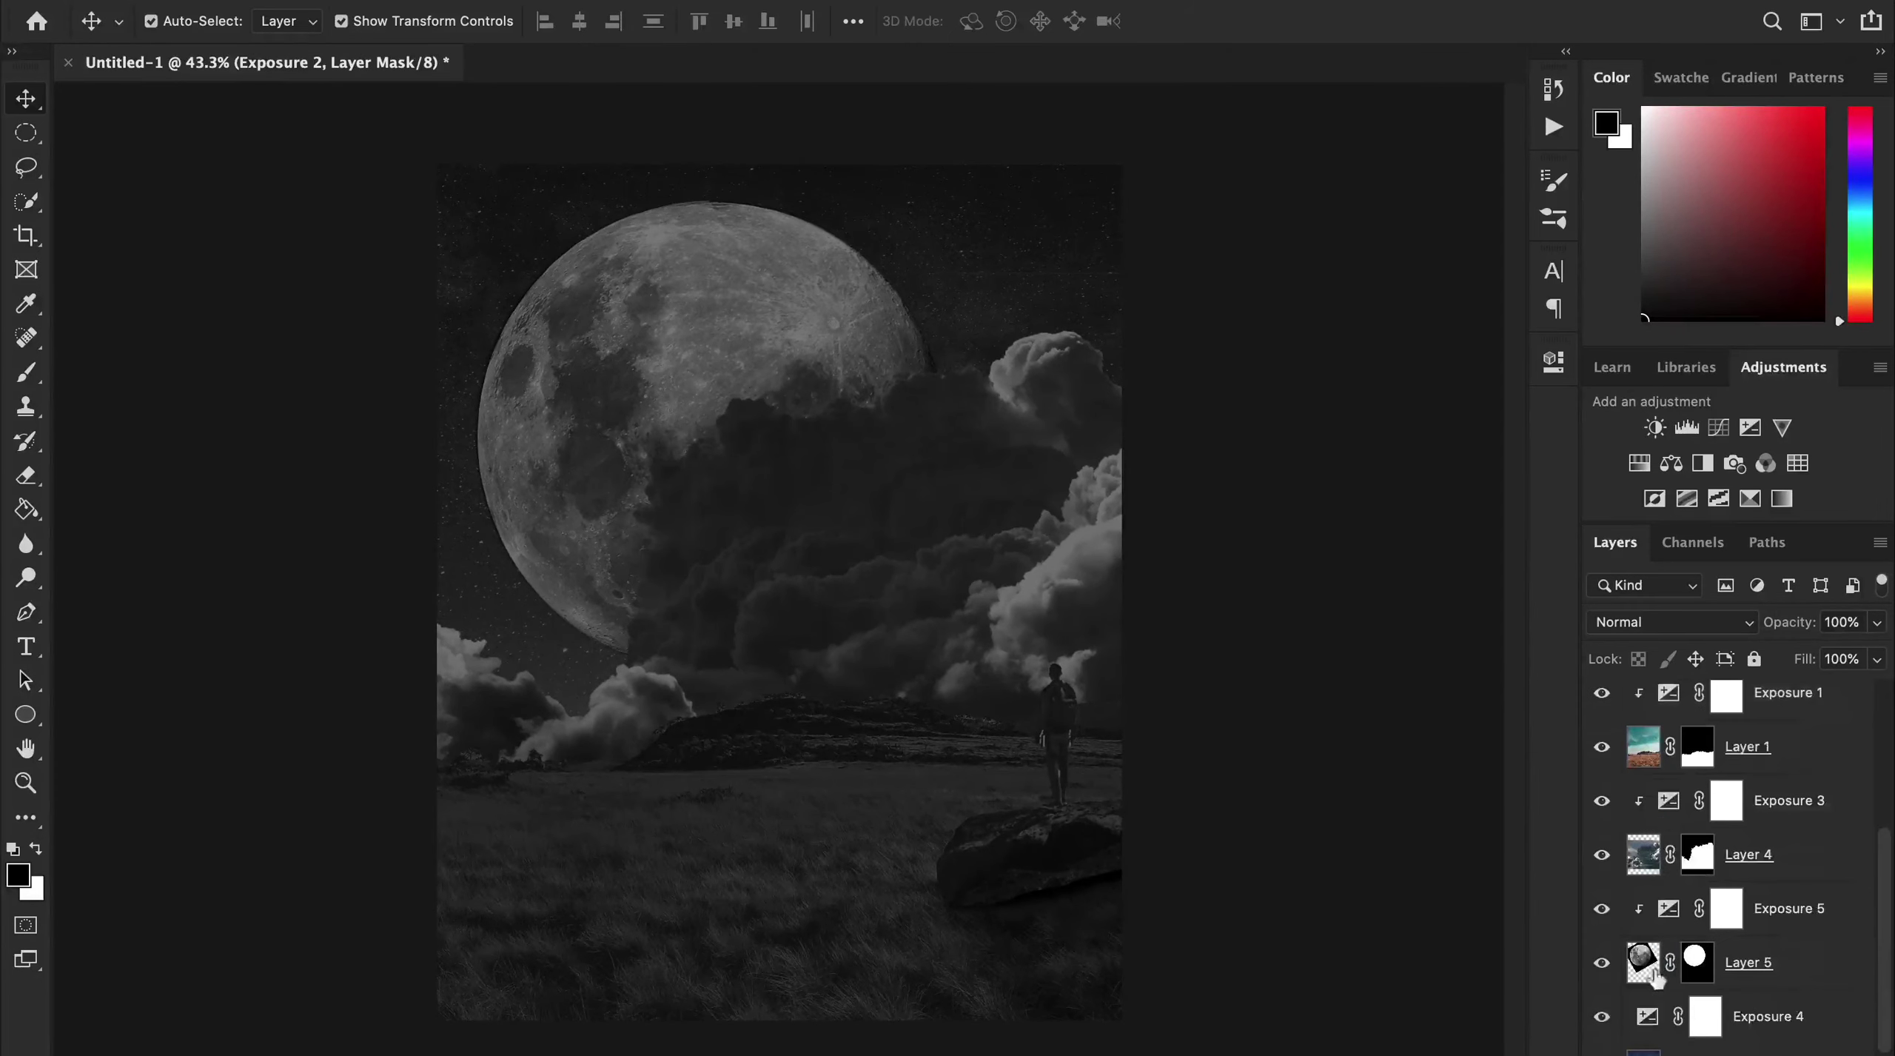
double_click(1668, 801)
left_click_drag(1251, 495, 1264, 503)
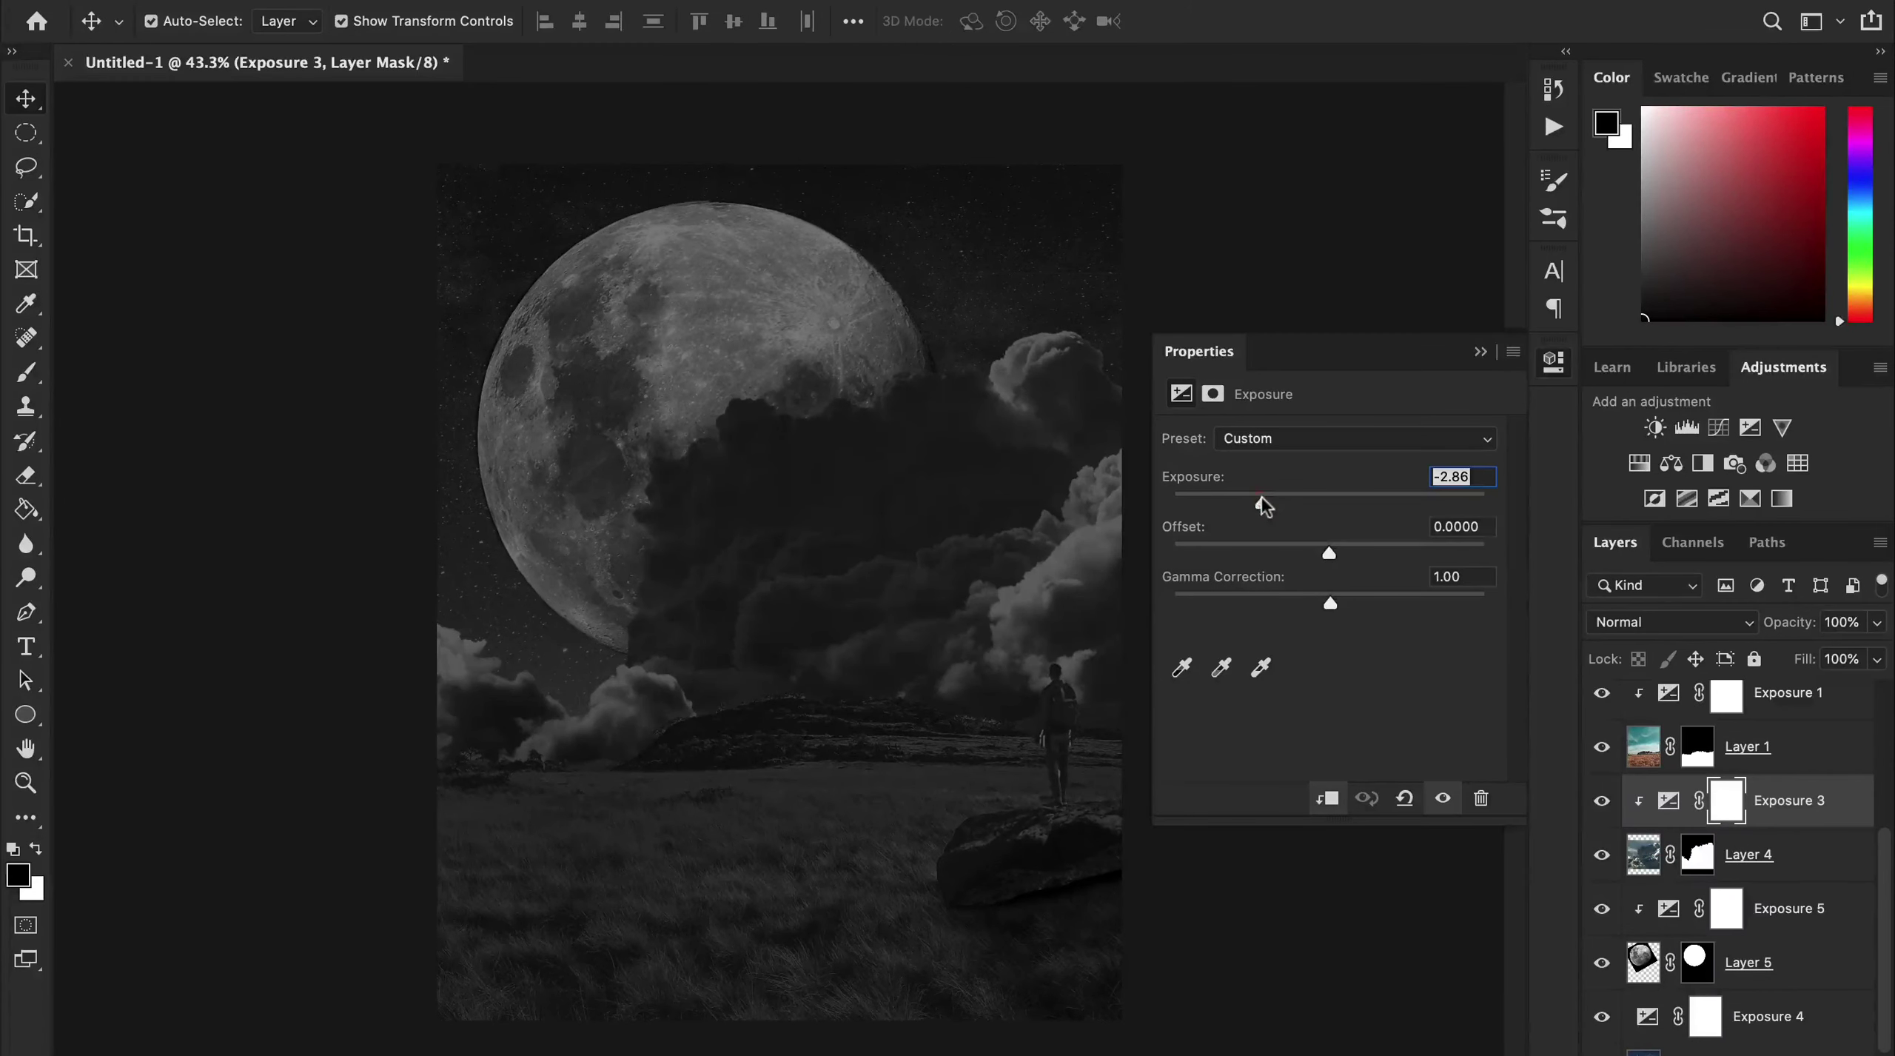
left_click(1480, 351)
Delete Black & White 1 and add a Color Balance adjustment above the Layer 4 clouds.
scroll(1703, 814, "up", 3)
left_click(1647, 706)
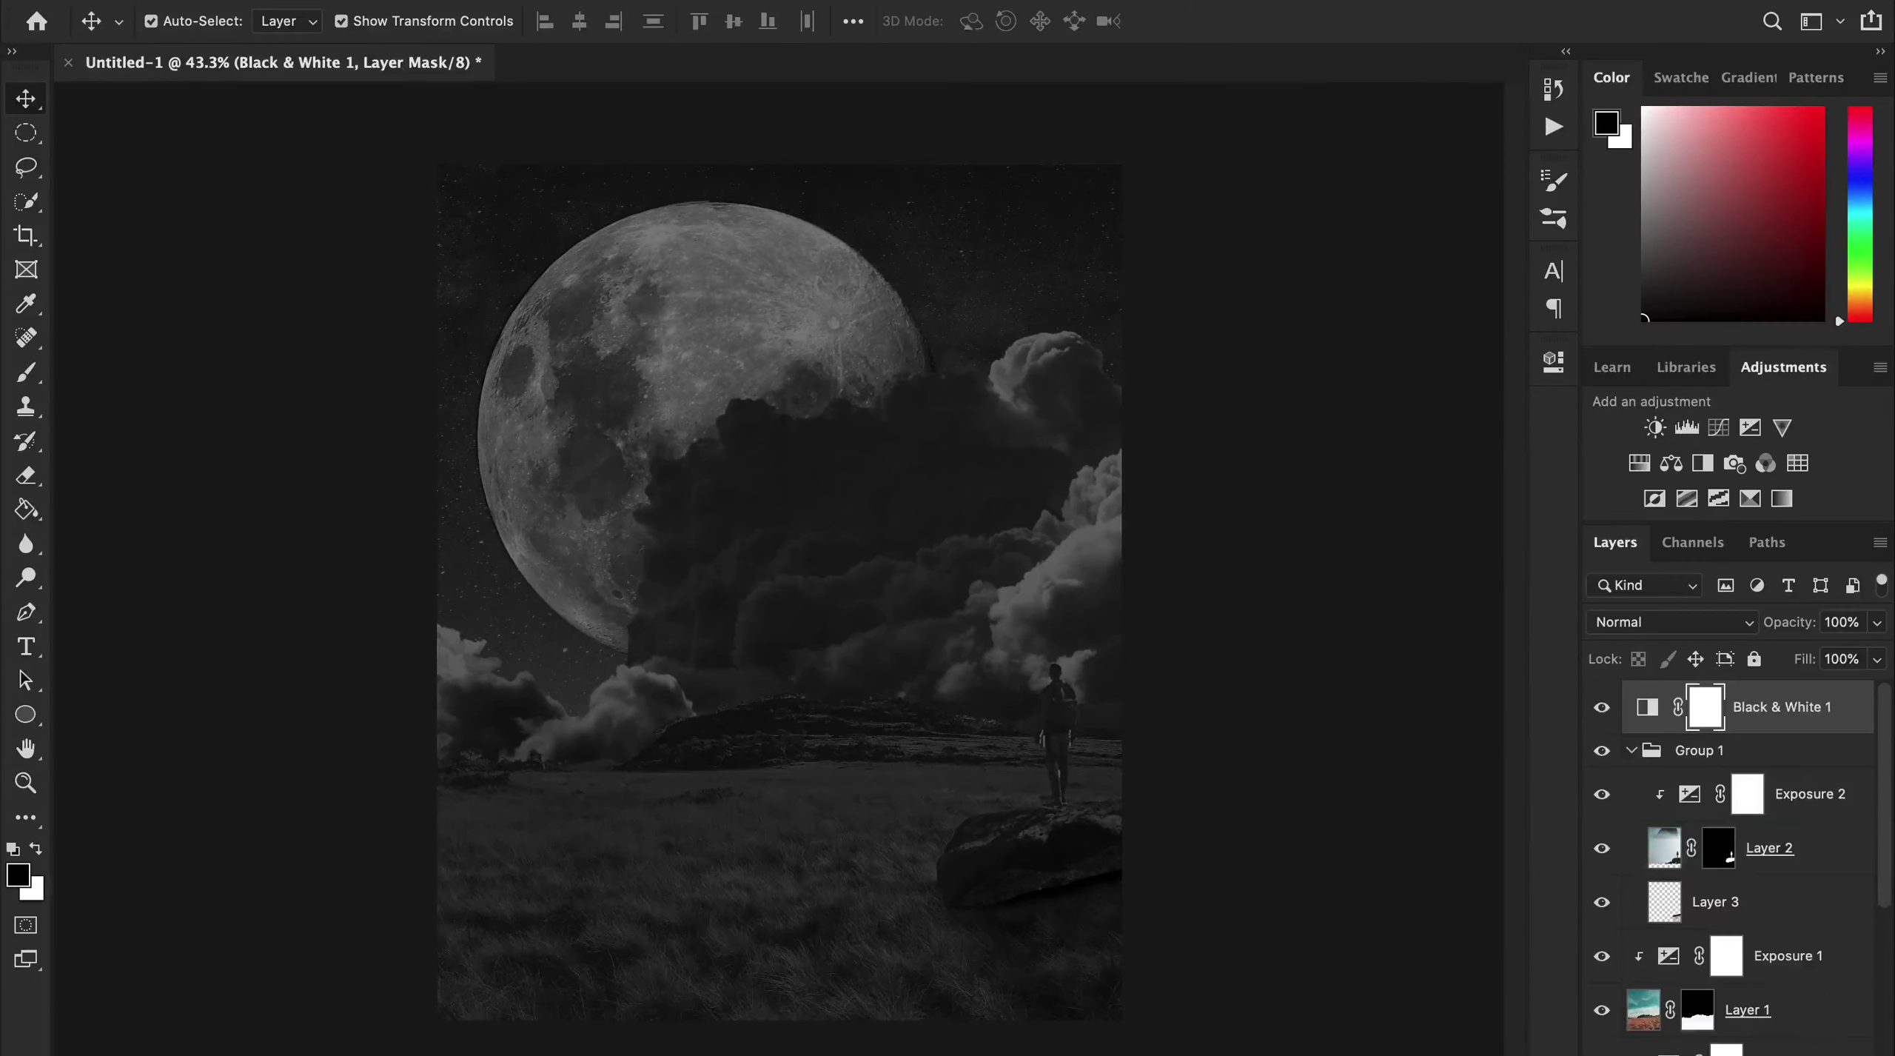
key("Delete")
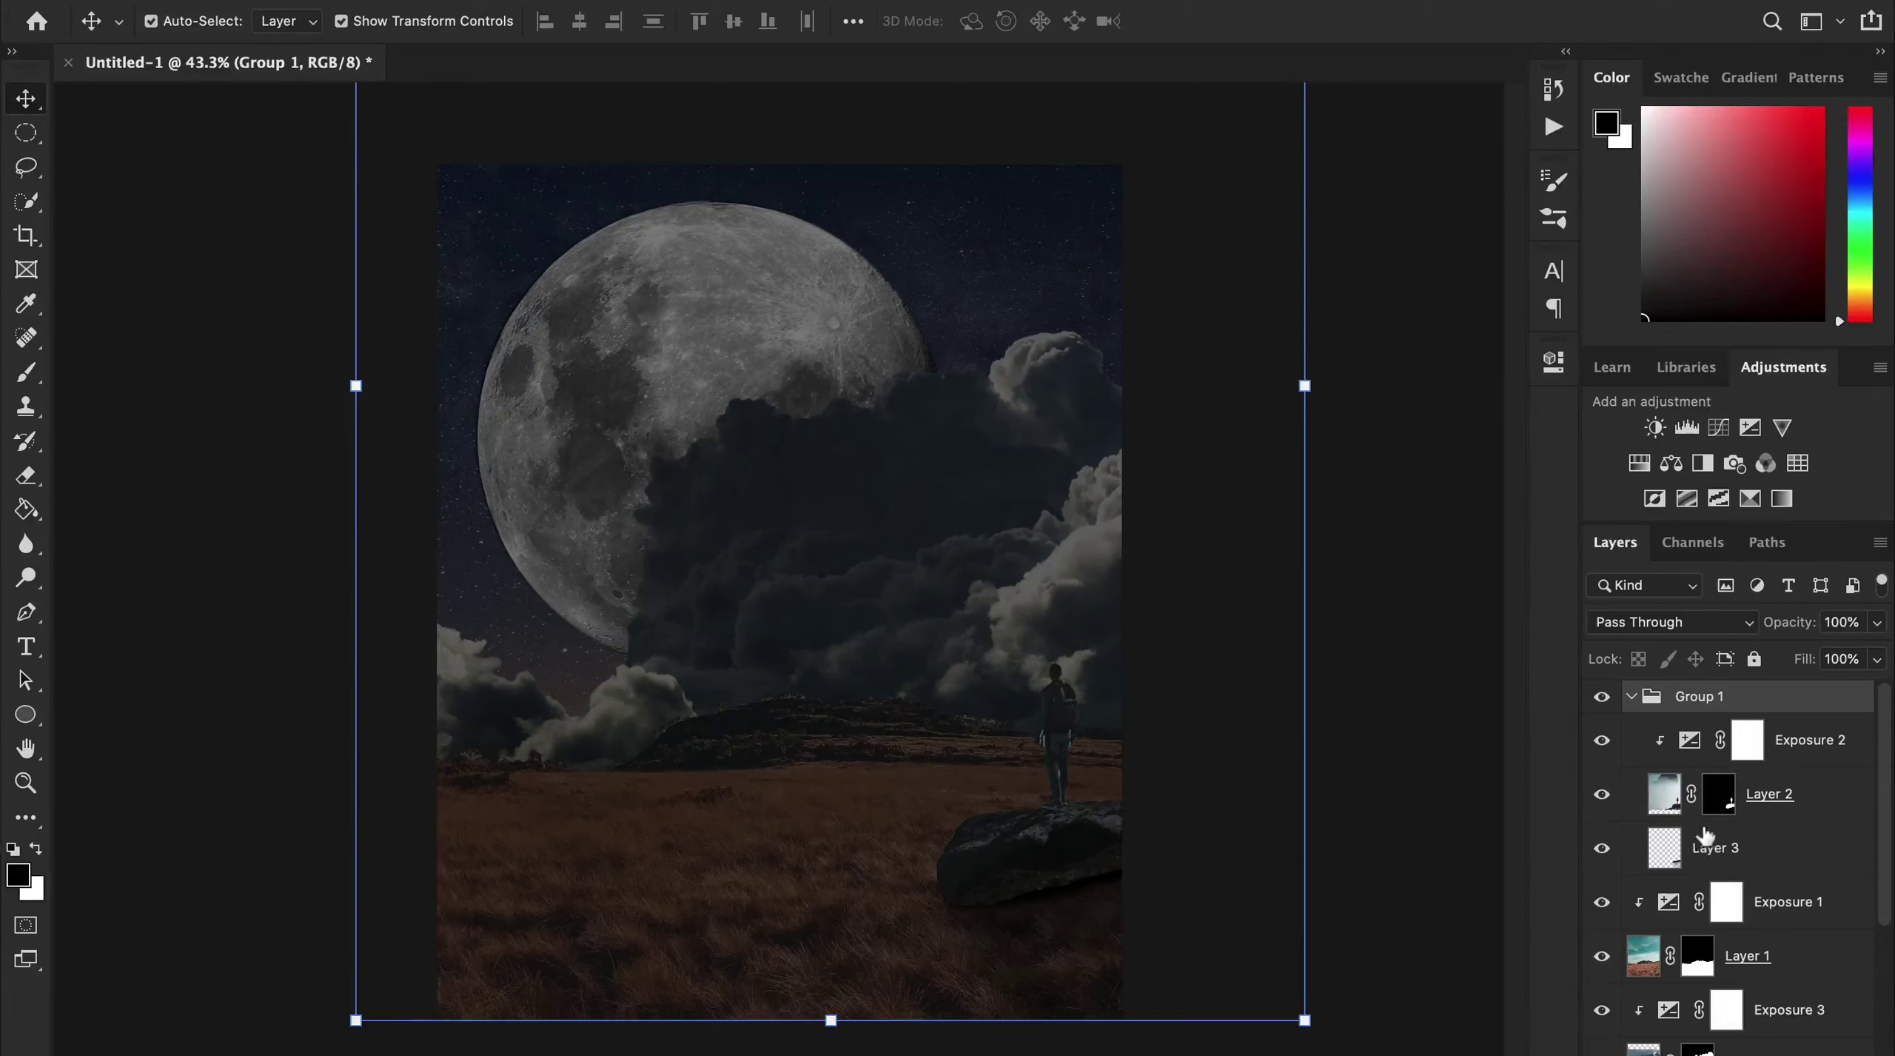
scroll(1786, 832, "down", 3)
left_click(1703, 914)
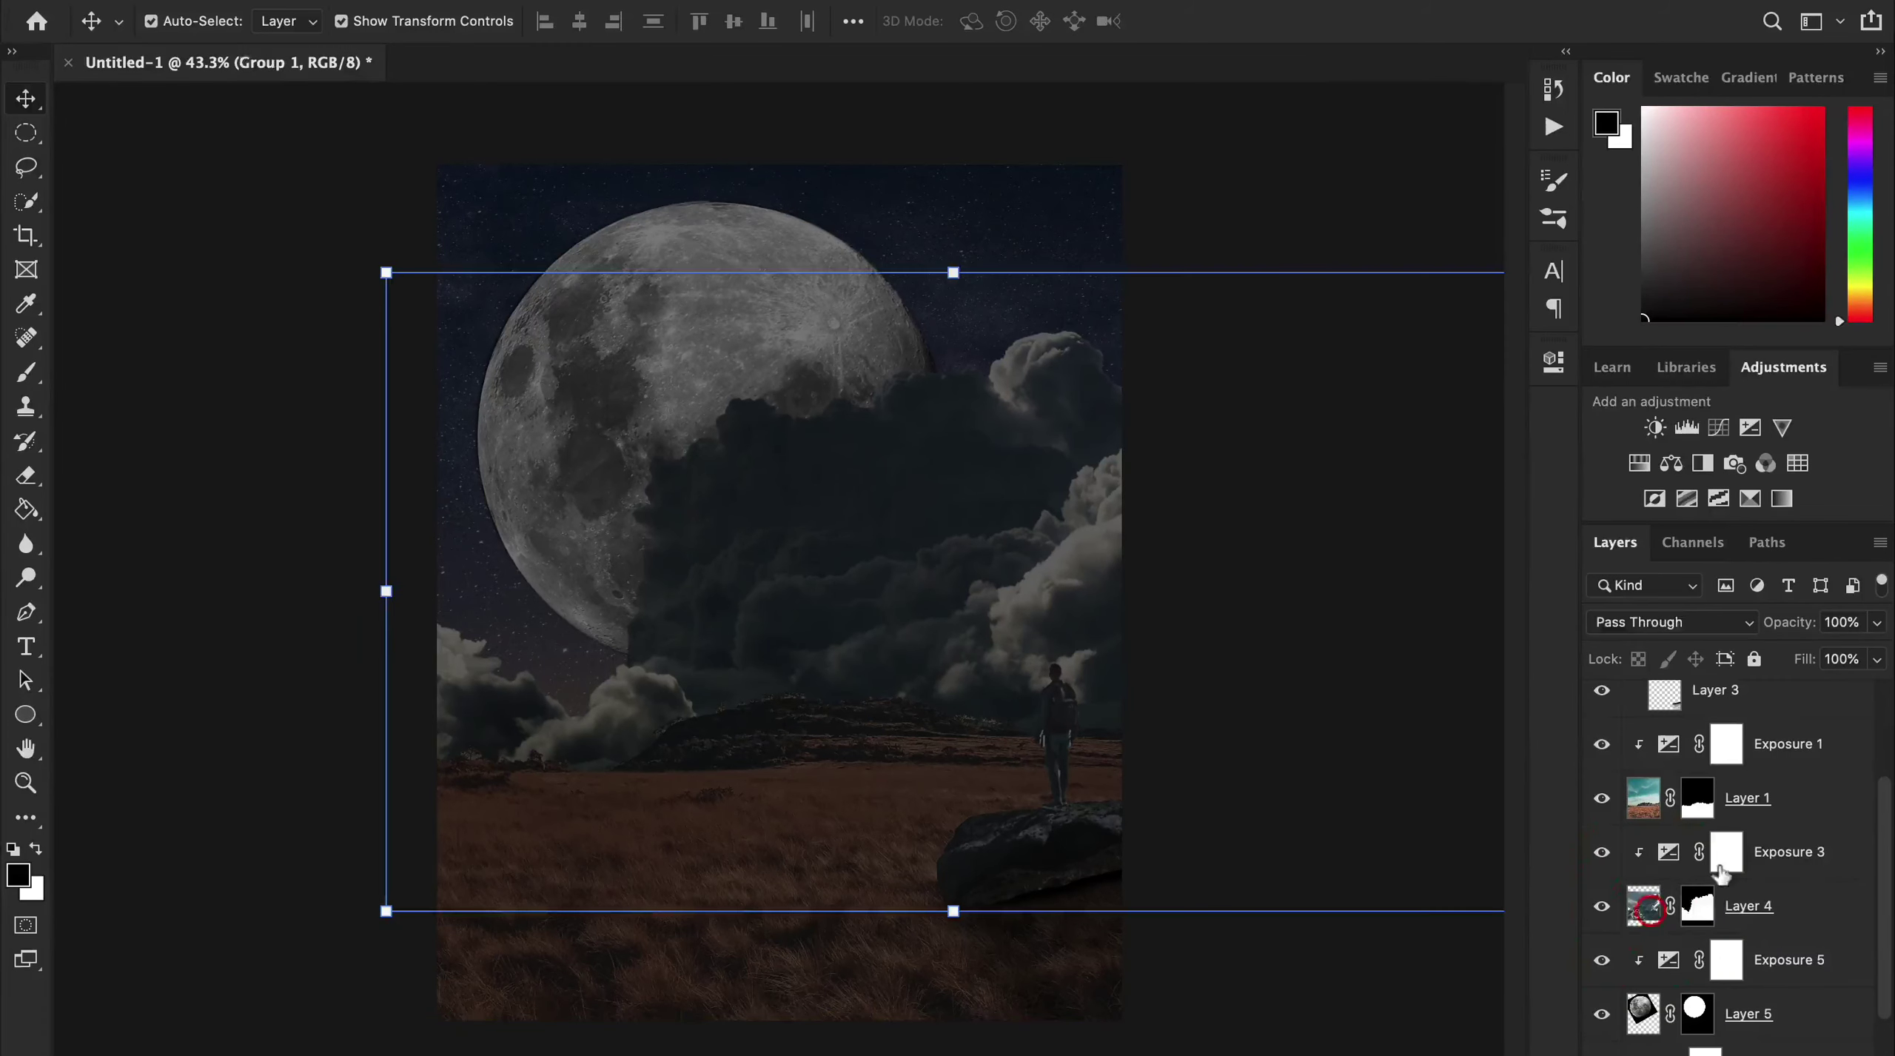
left_click(1671, 463)
Clip Color Balance 1 to the clouds with midtones -14/-29/-29.
left_click(1331, 798)
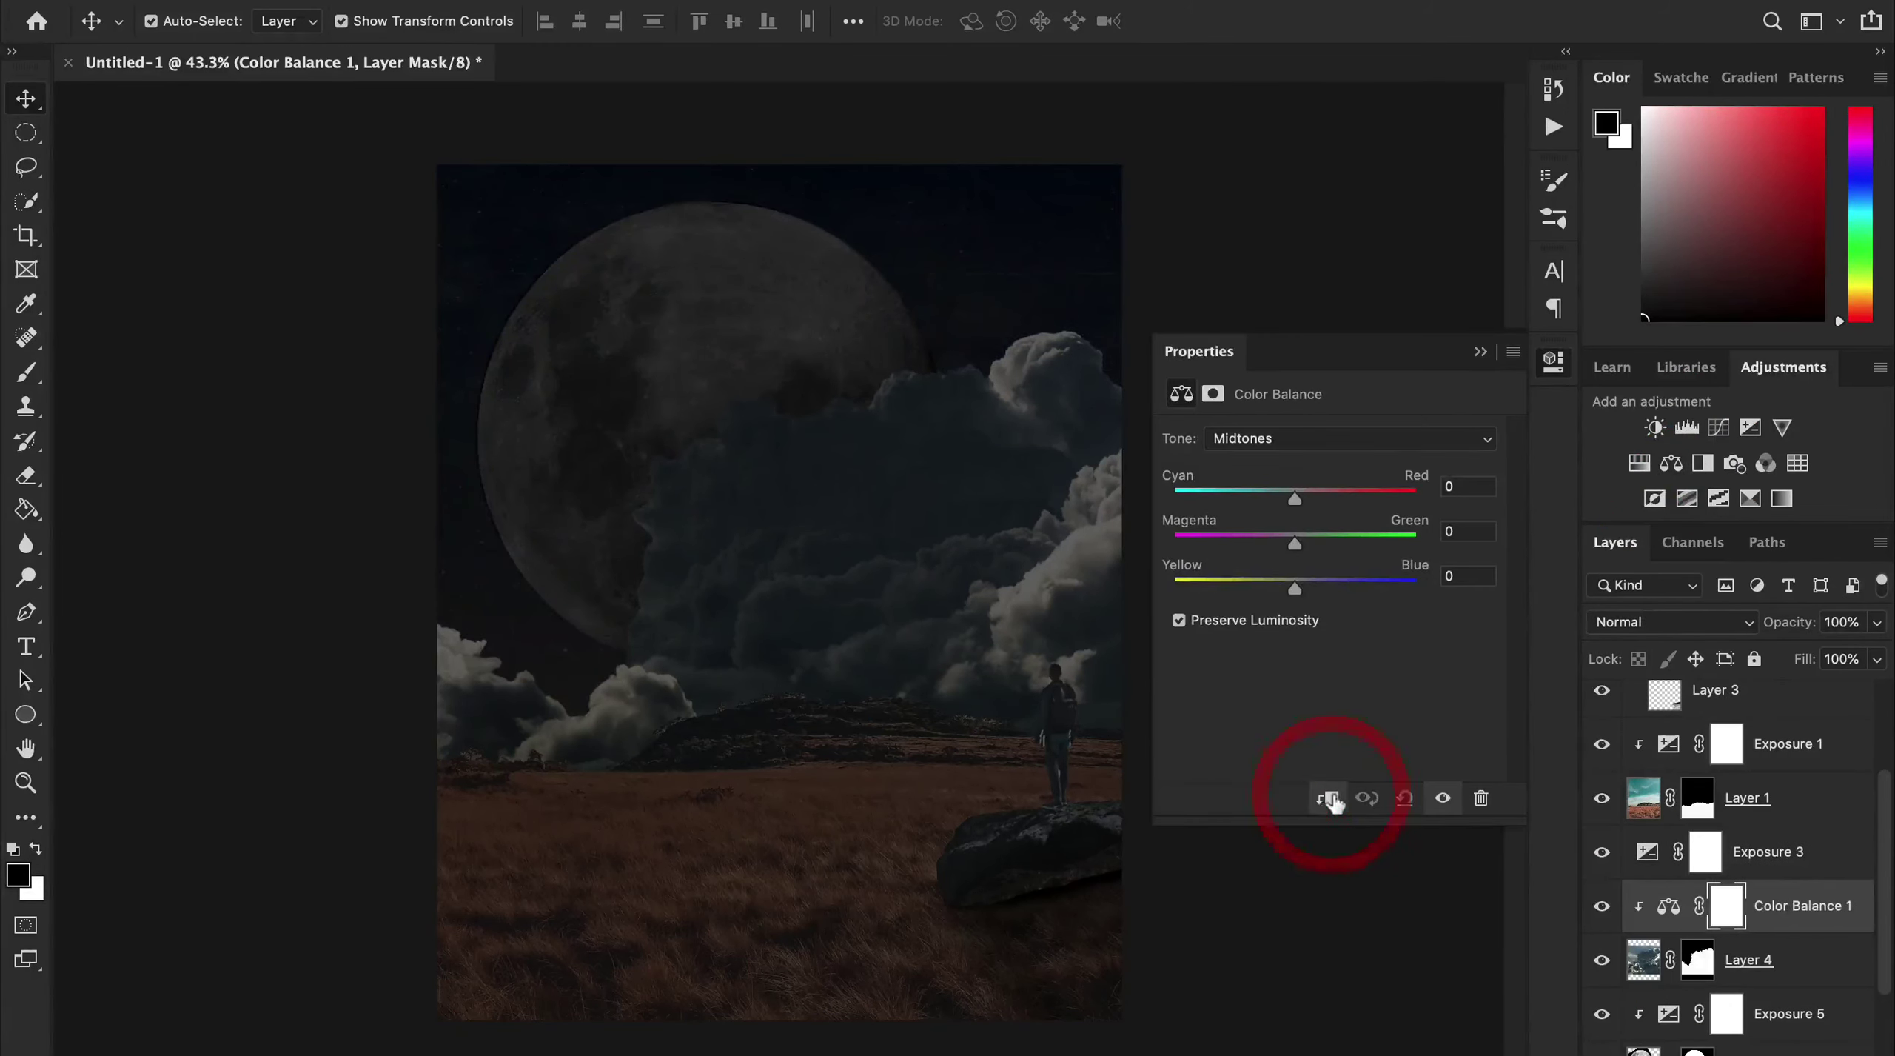
left_click(1696, 859)
left_click(1326, 798)
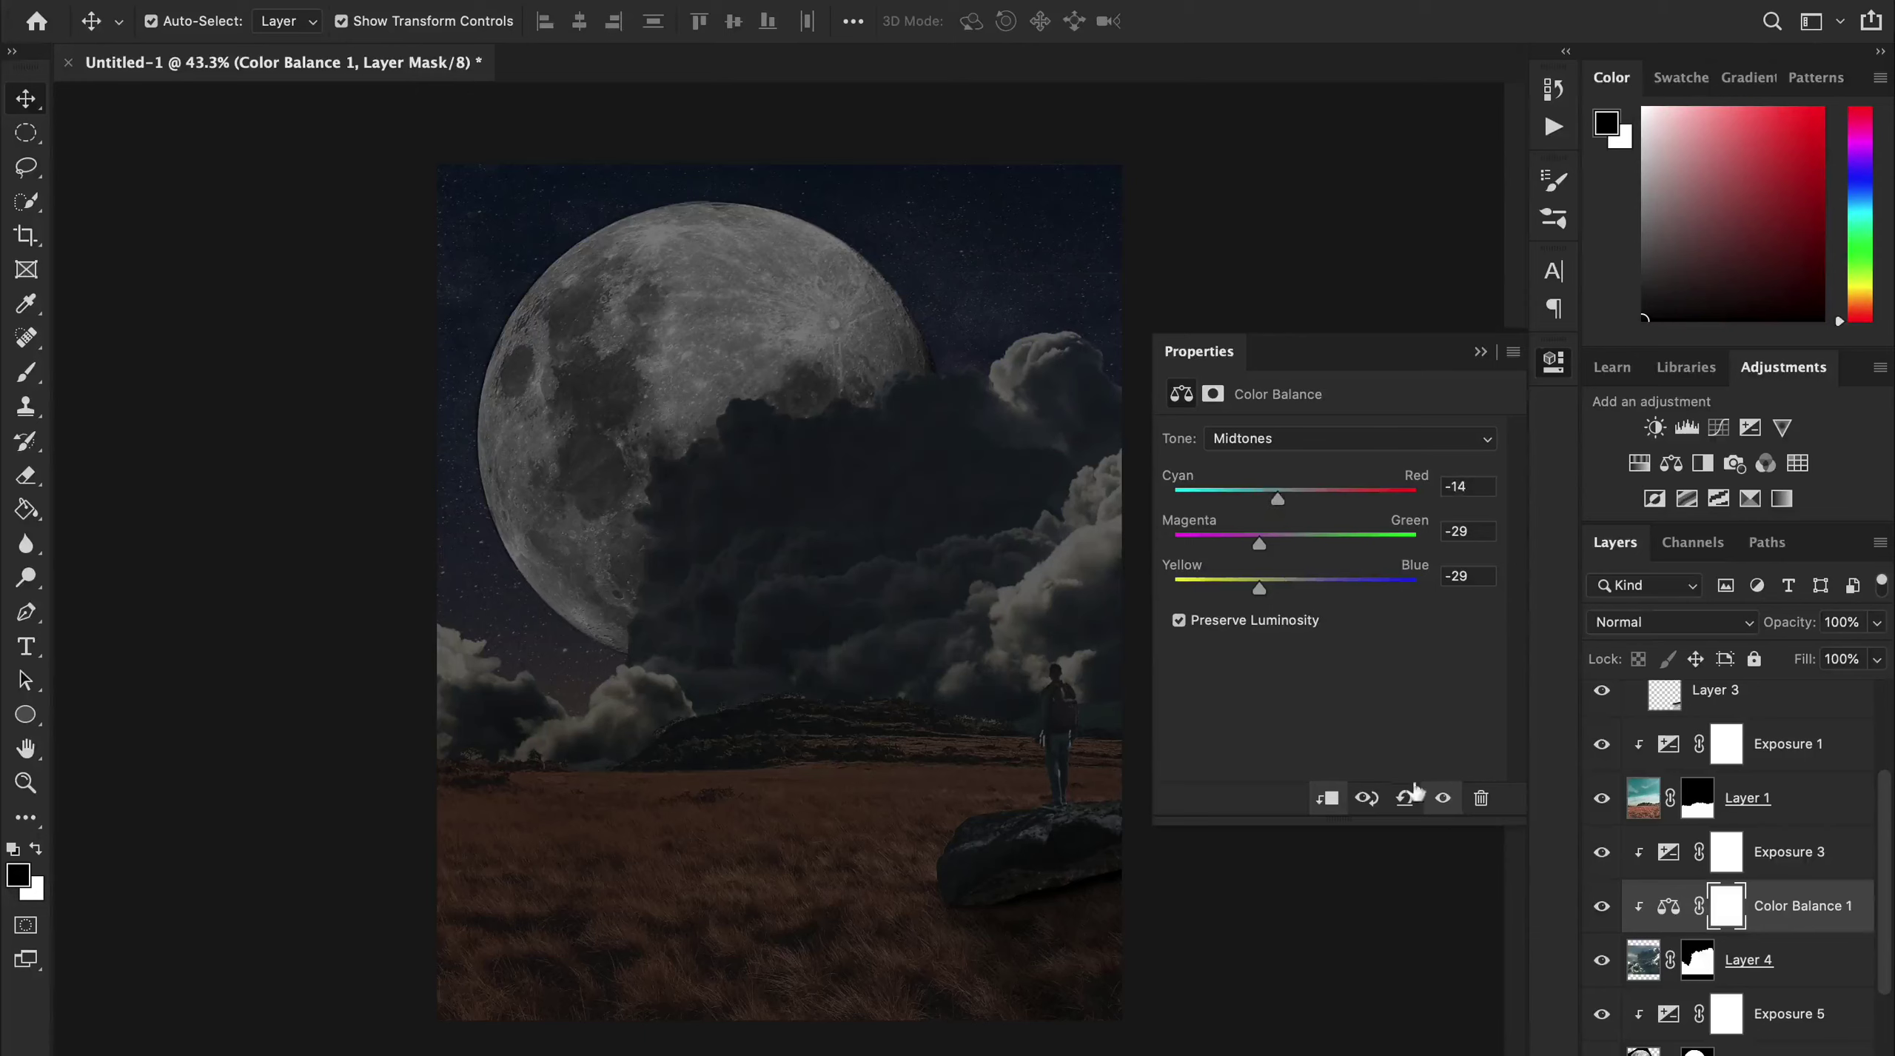
left_click(1480, 351)
Add Color Balance 2 above the Layer 6 sky with Red set to +38.
scroll(1703, 962, "down", 2)
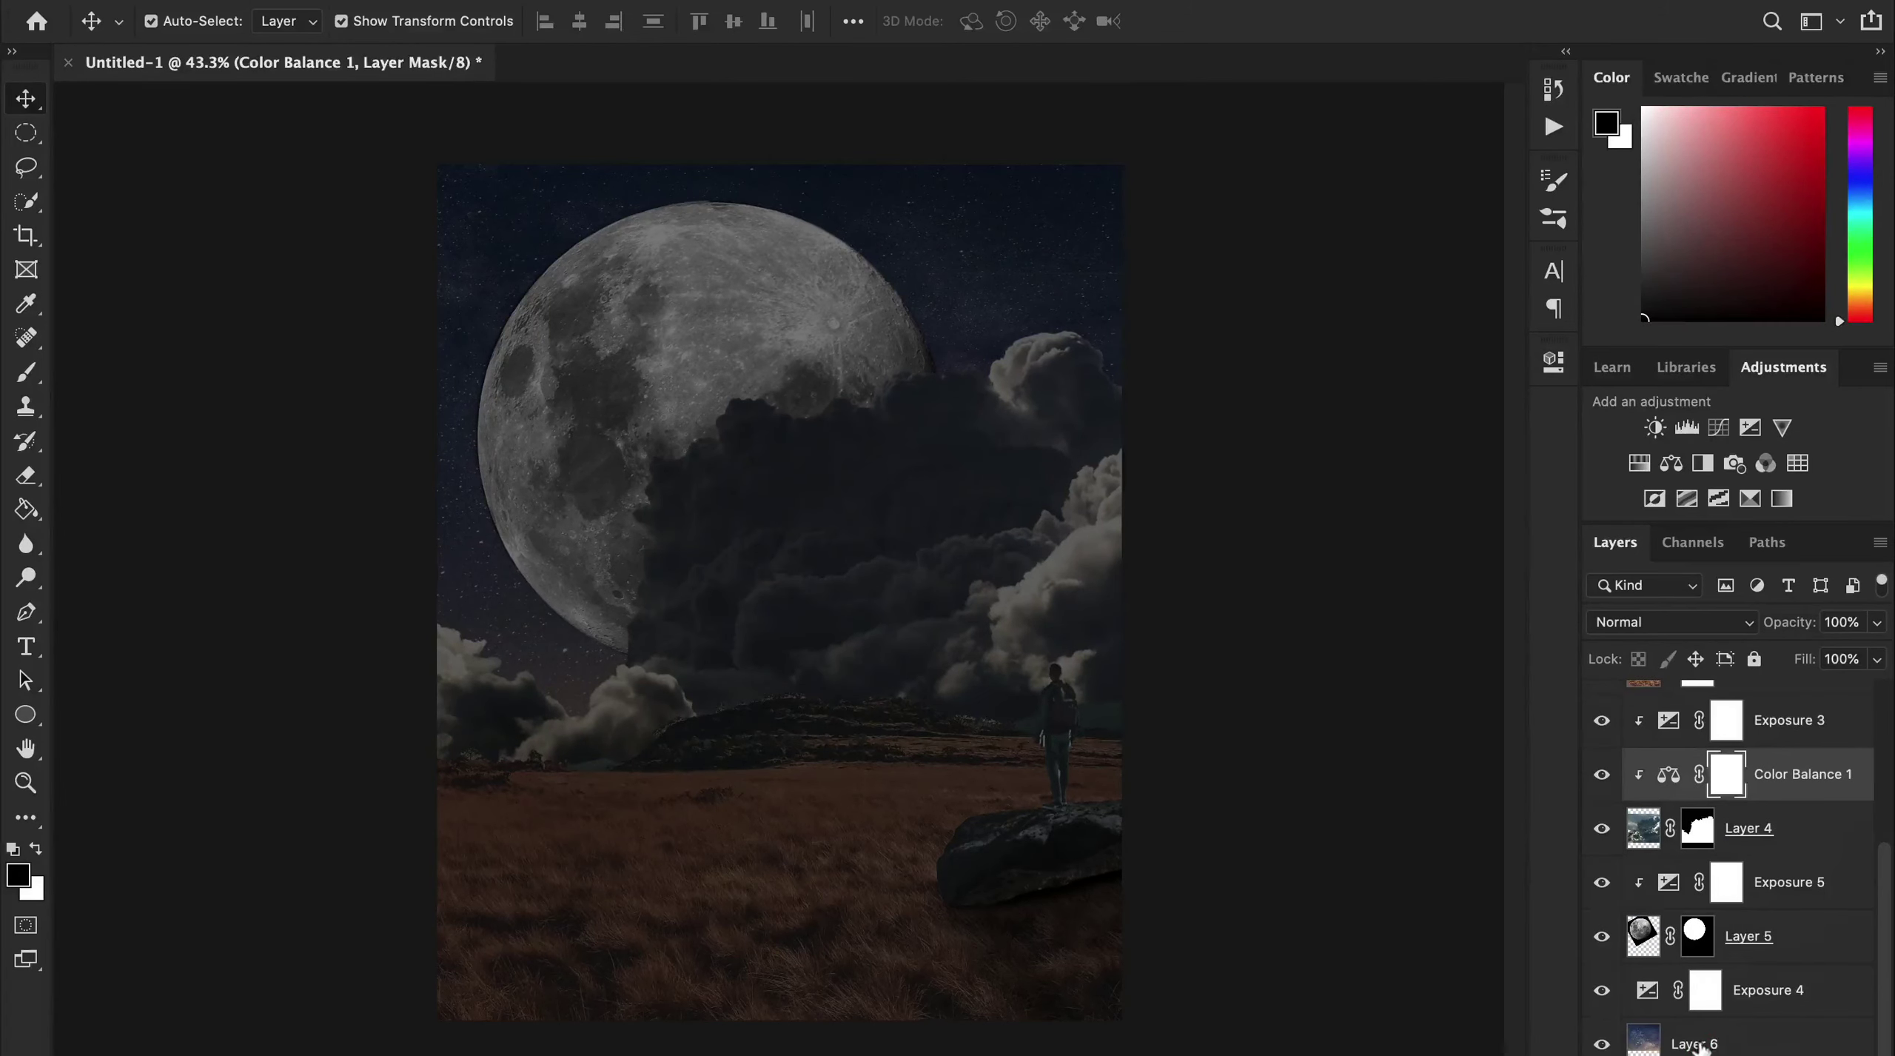
left_click(1699, 1044)
left_click(1671, 462)
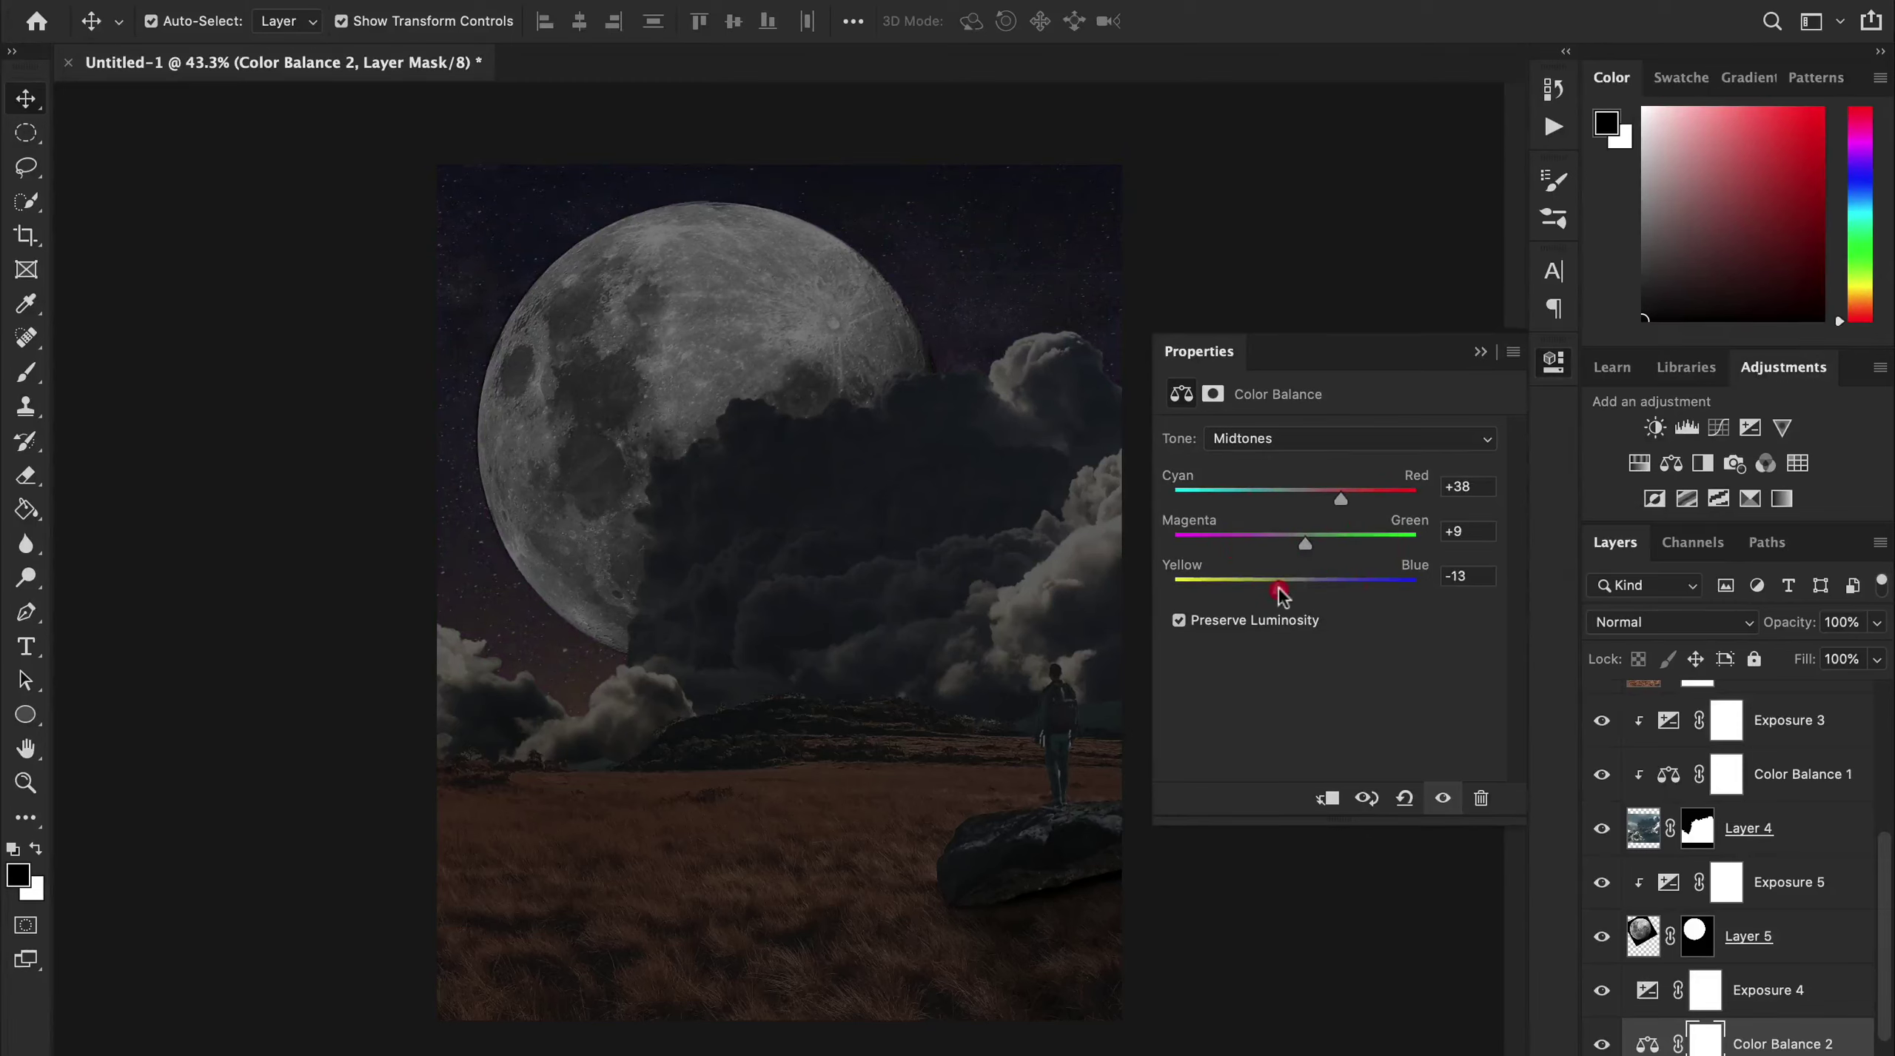
left_click(1442, 798)
left_click(1481, 352)
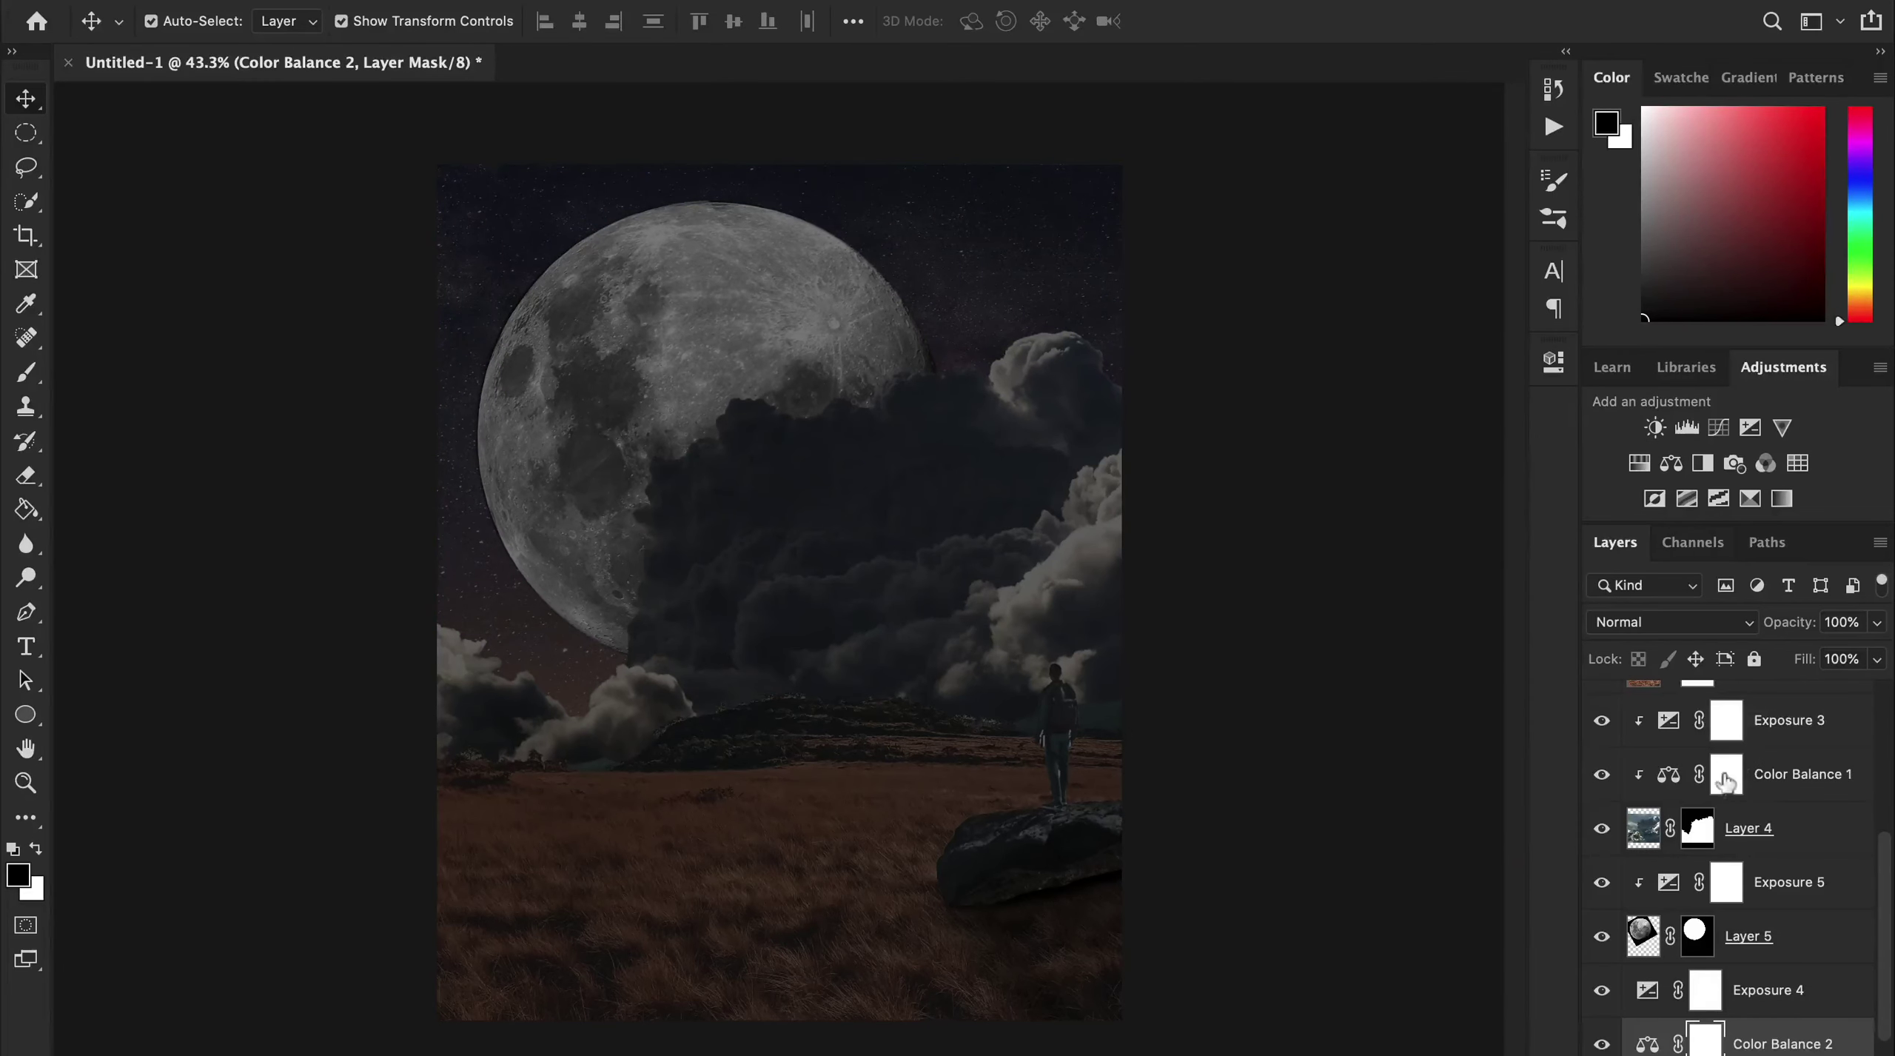
scroll(1716, 847, "up", 5)
scroll(1727, 876, "down", 2)
left_click(1697, 846)
Brush black on the Exposure 5 and Exposure 4 masks to brighten the moon and top sky.
key("b")
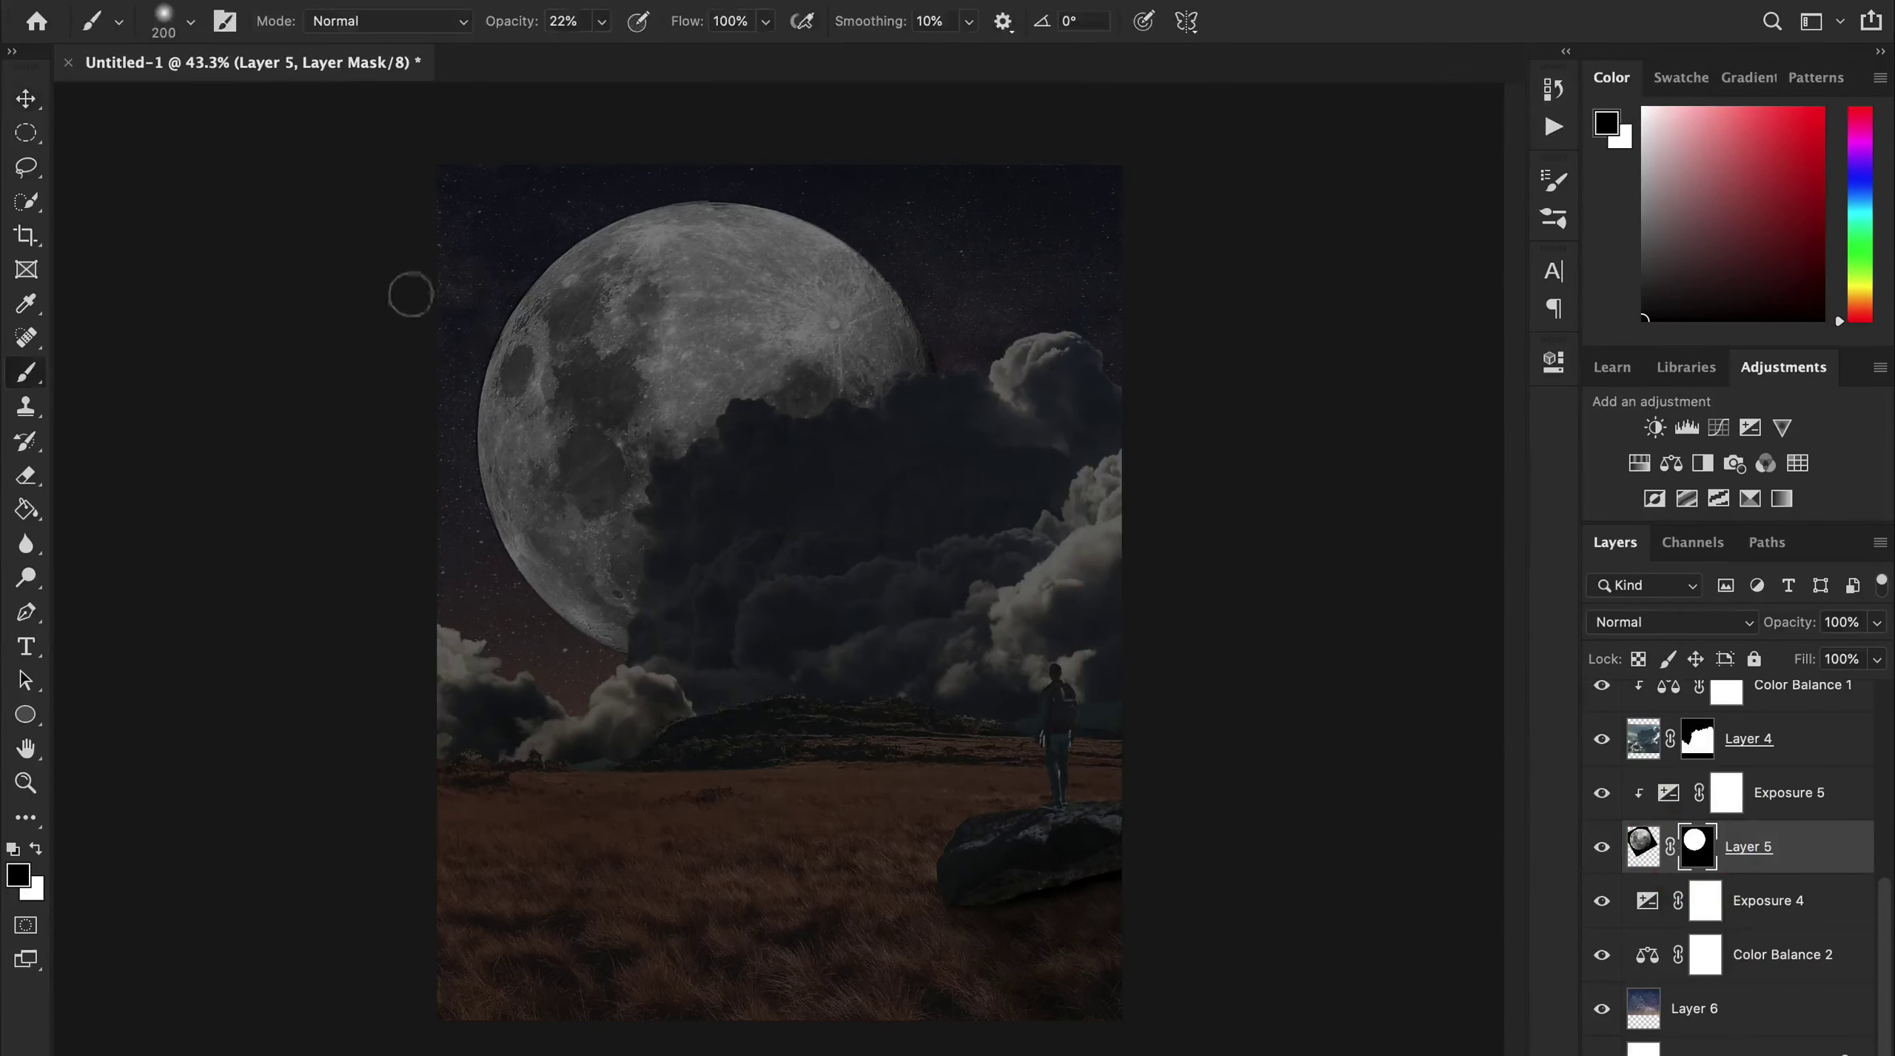
left_click_drag(635, 382, 710, 382)
left_click(1725, 792)
mouse_move(777, 319)
left_mouse_down()
mouse_move(703, 334)
mouse_move(833, 305)
mouse_move(563, 309)
mouse_move(758, 315)
mouse_move(605, 435)
mouse_move(728, 297)
mouse_move(728, 262)
mouse_move(569, 415)
mouse_move(1028, 317)
left_mouse_up()
left_click(570, 330)
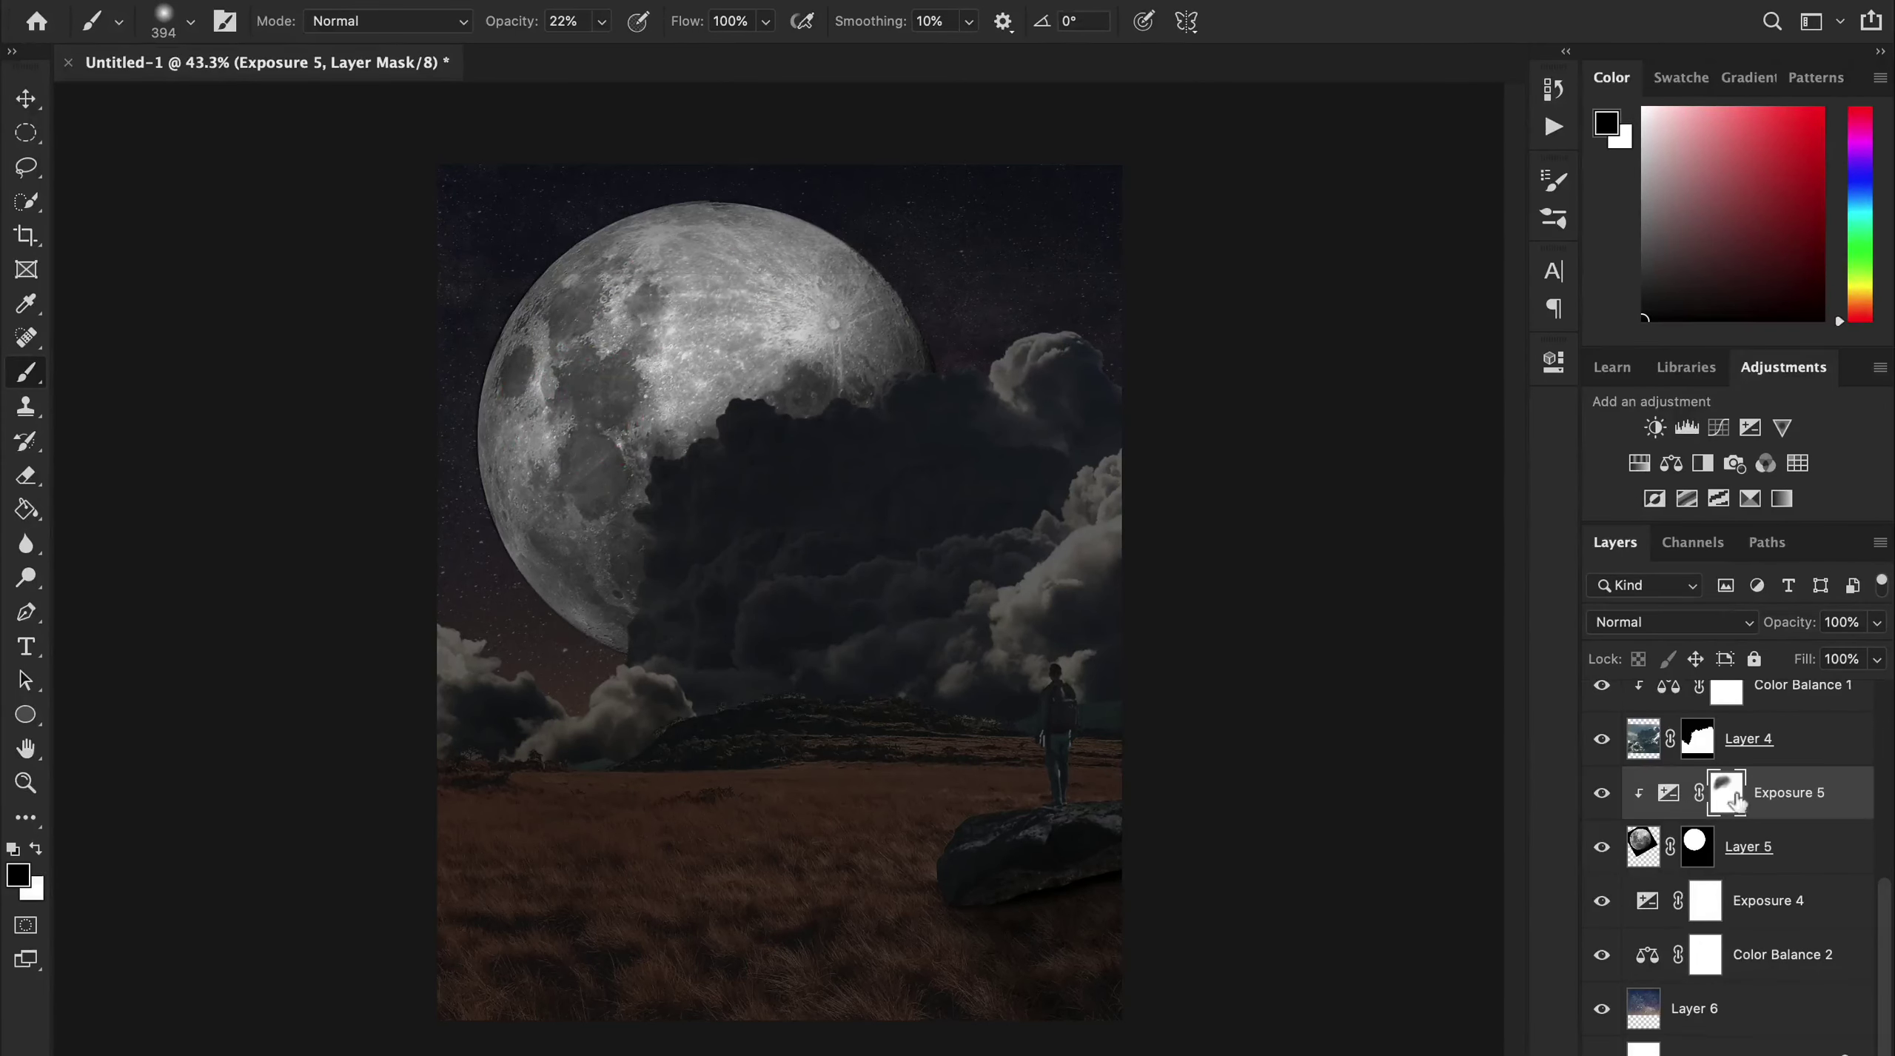
scroll(1707, 978, "up", 1)
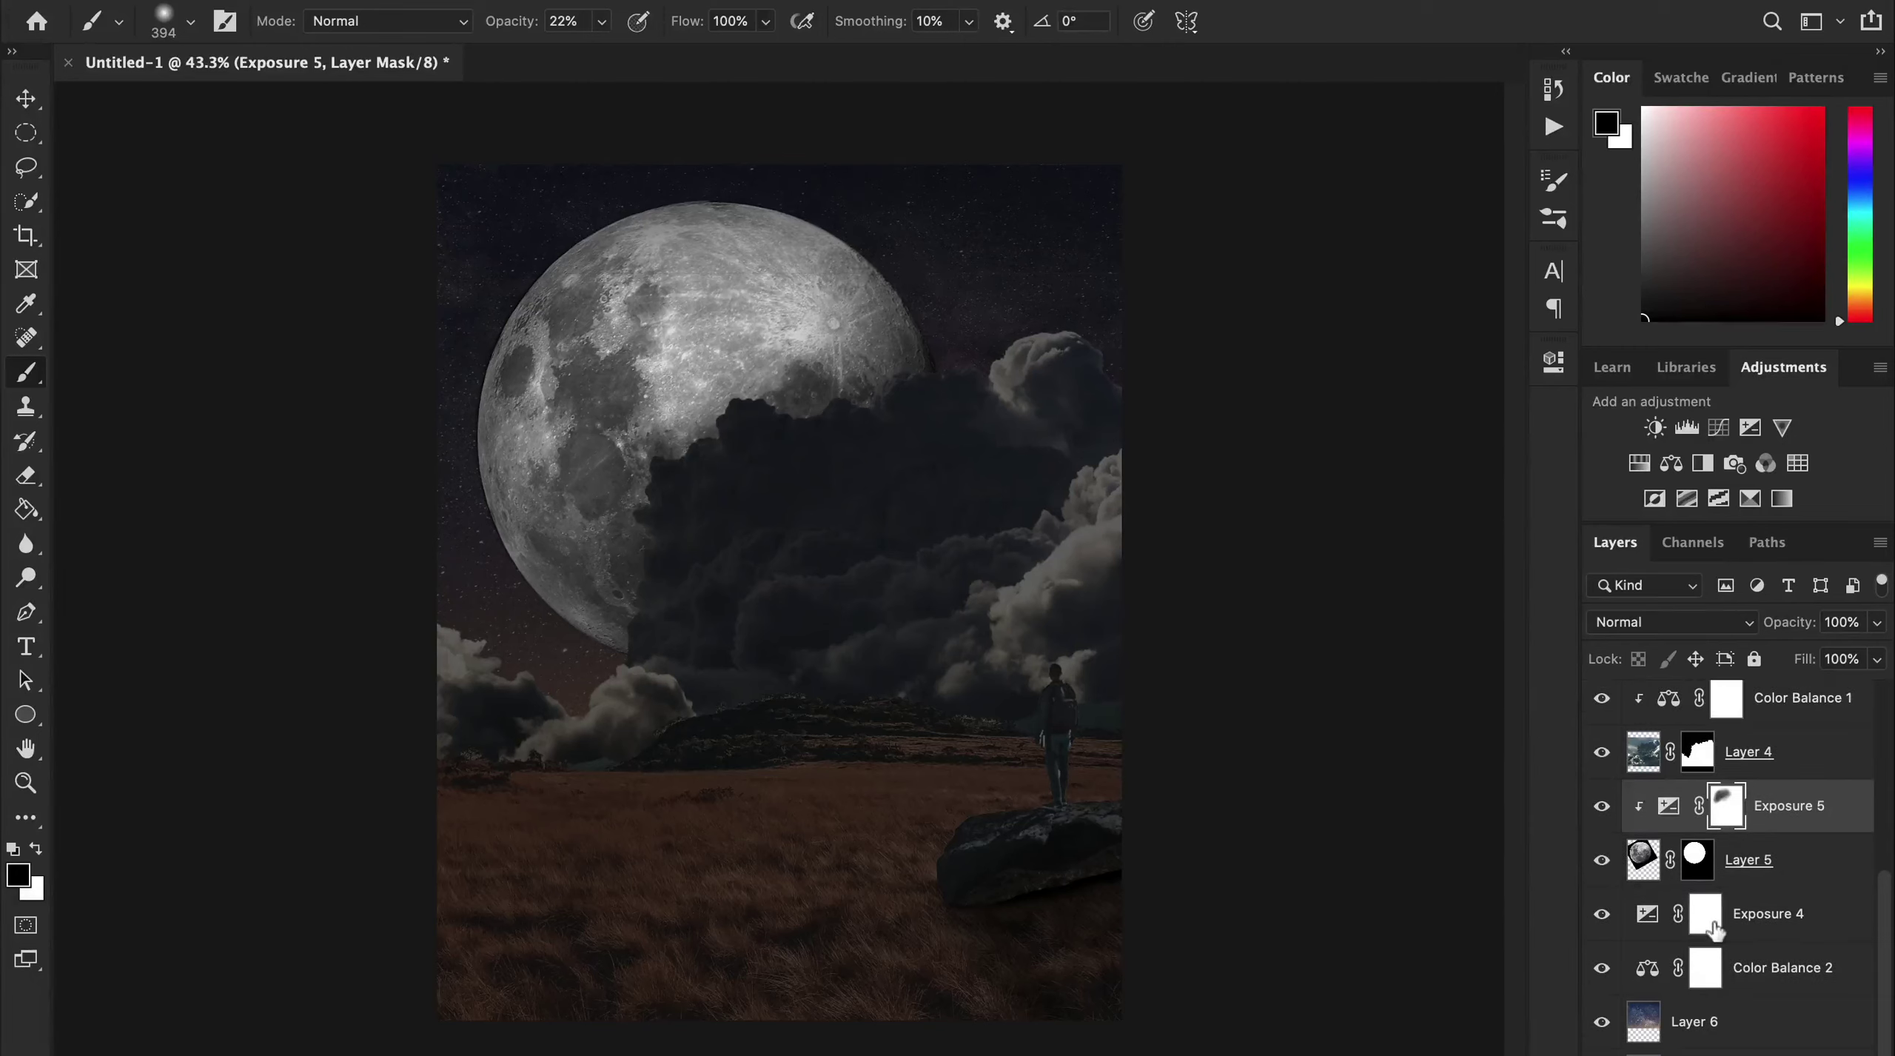
left_click(1706, 914)
left_click_drag(531, 145, 733, 198)
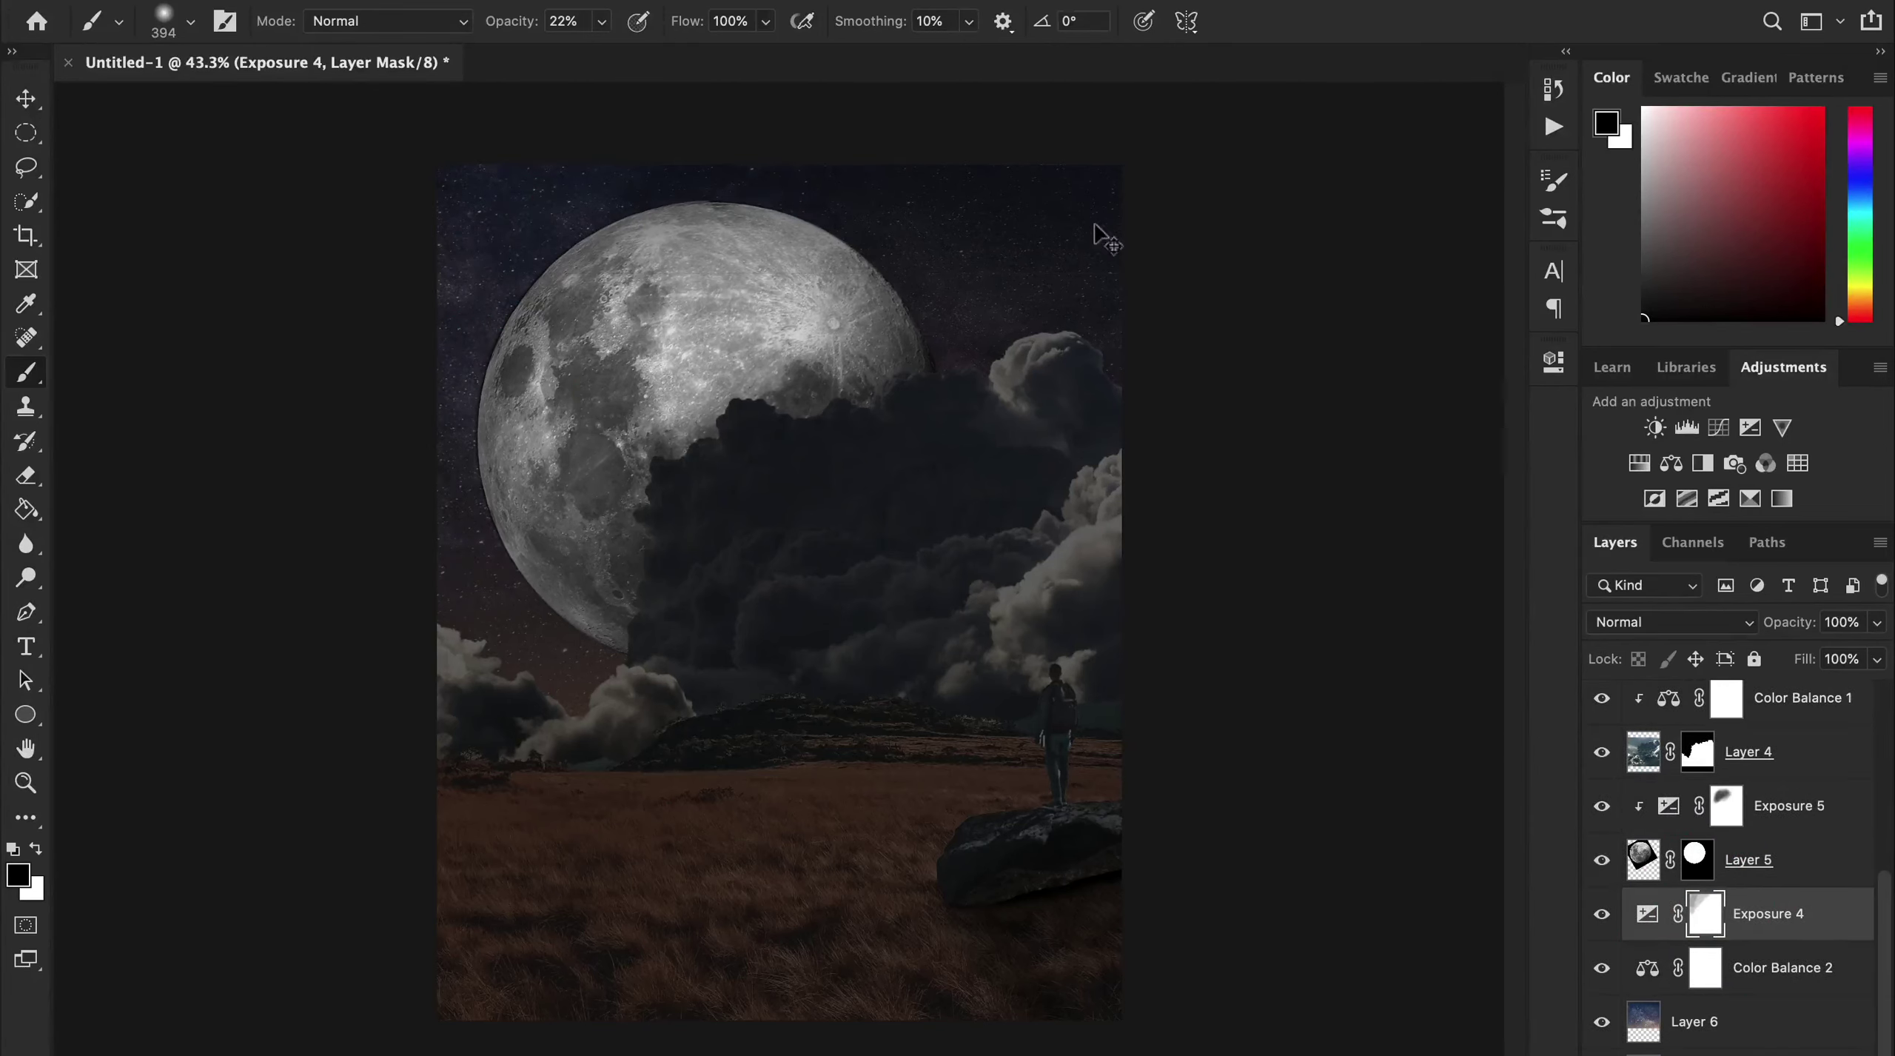
Paint the Exposure 3 mask to brighten the right-side clouds, then shrink the brush.
left_click(1697, 753)
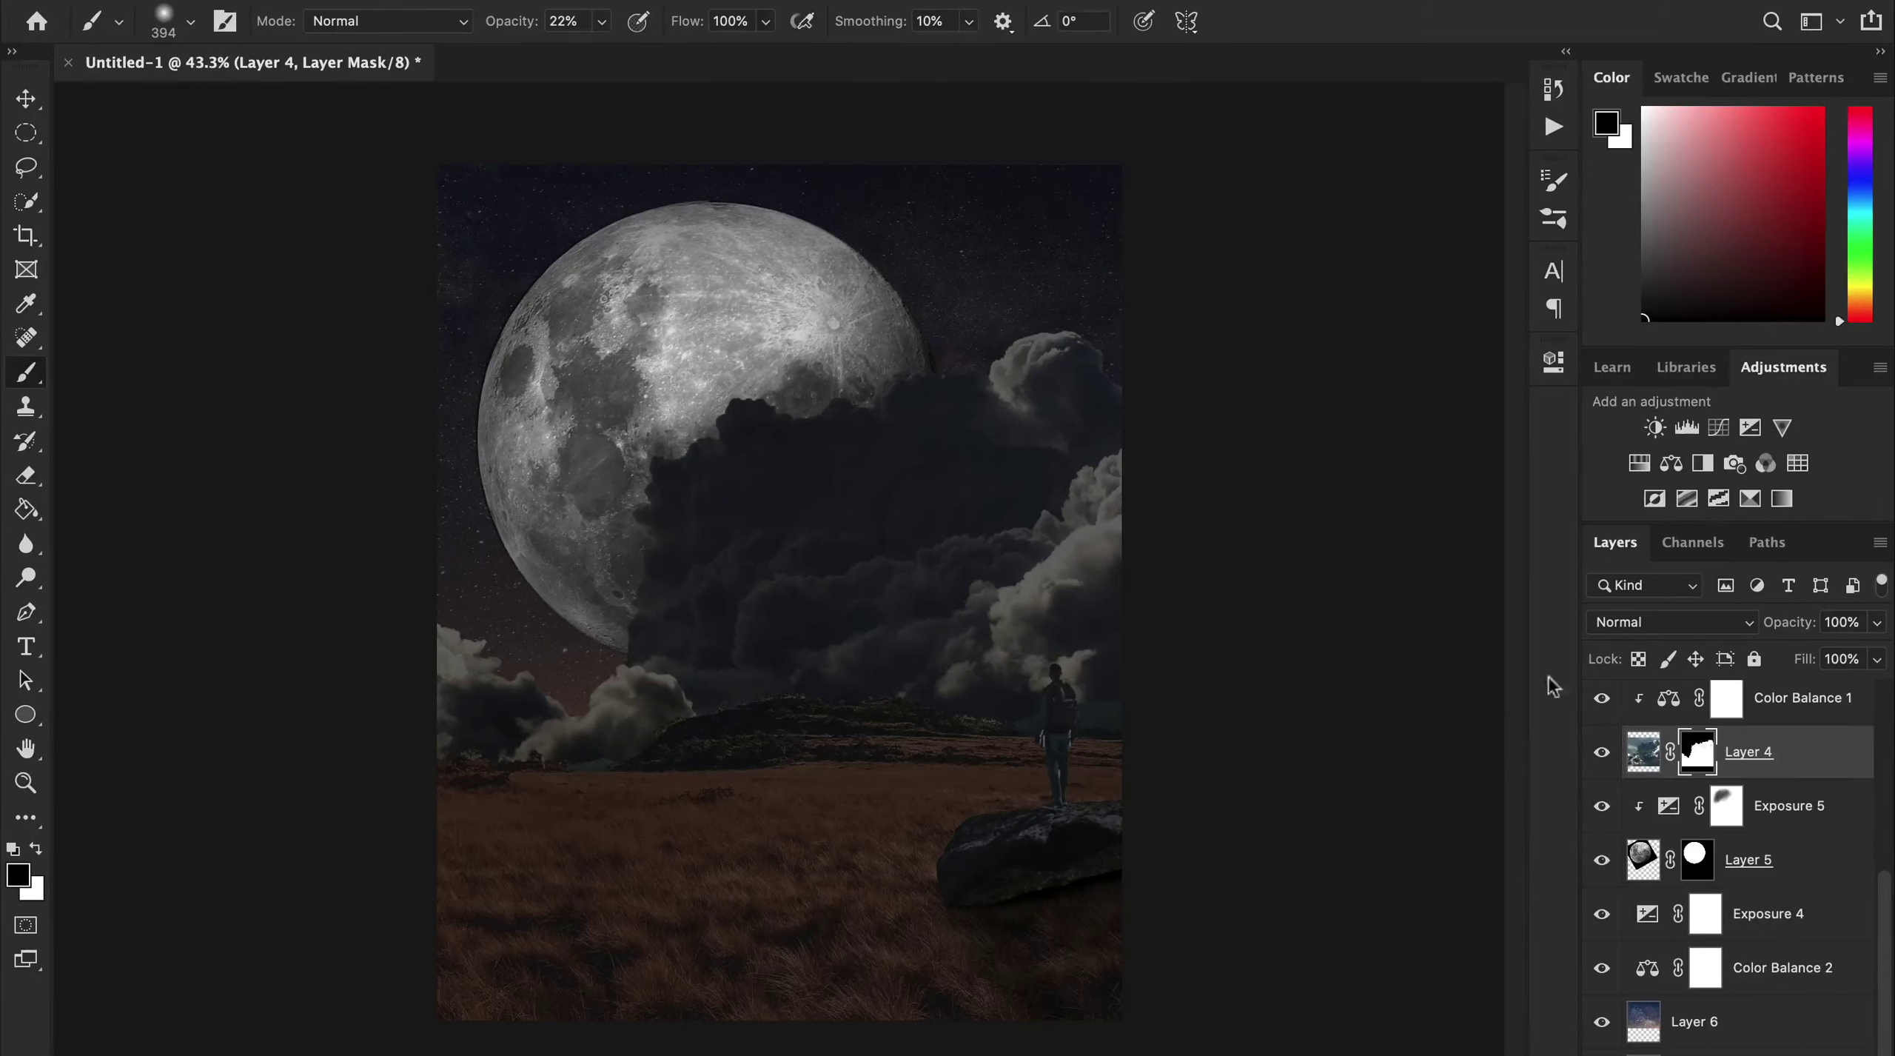
left_click(1727, 697)
key("alt+bracketright")
left_click_drag(837, 532, 832, 582)
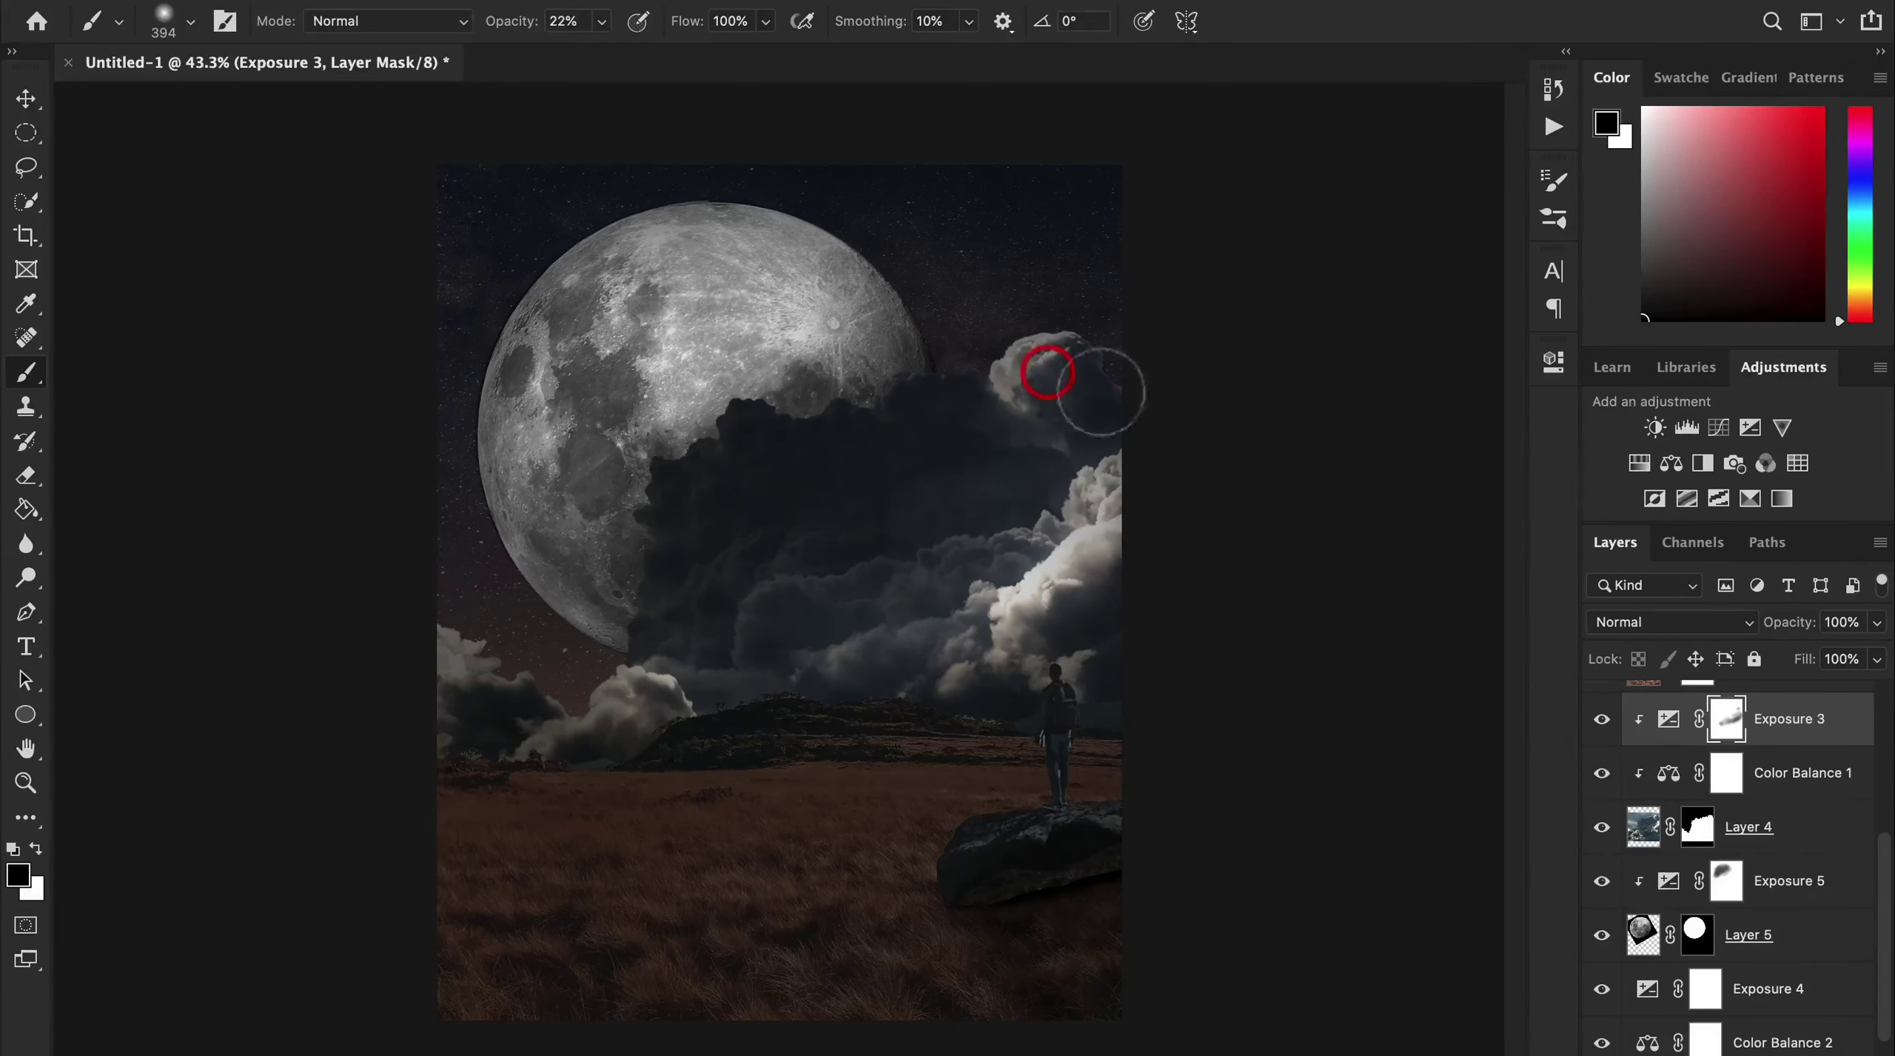
left_click_drag(850, 347, 654, 429)
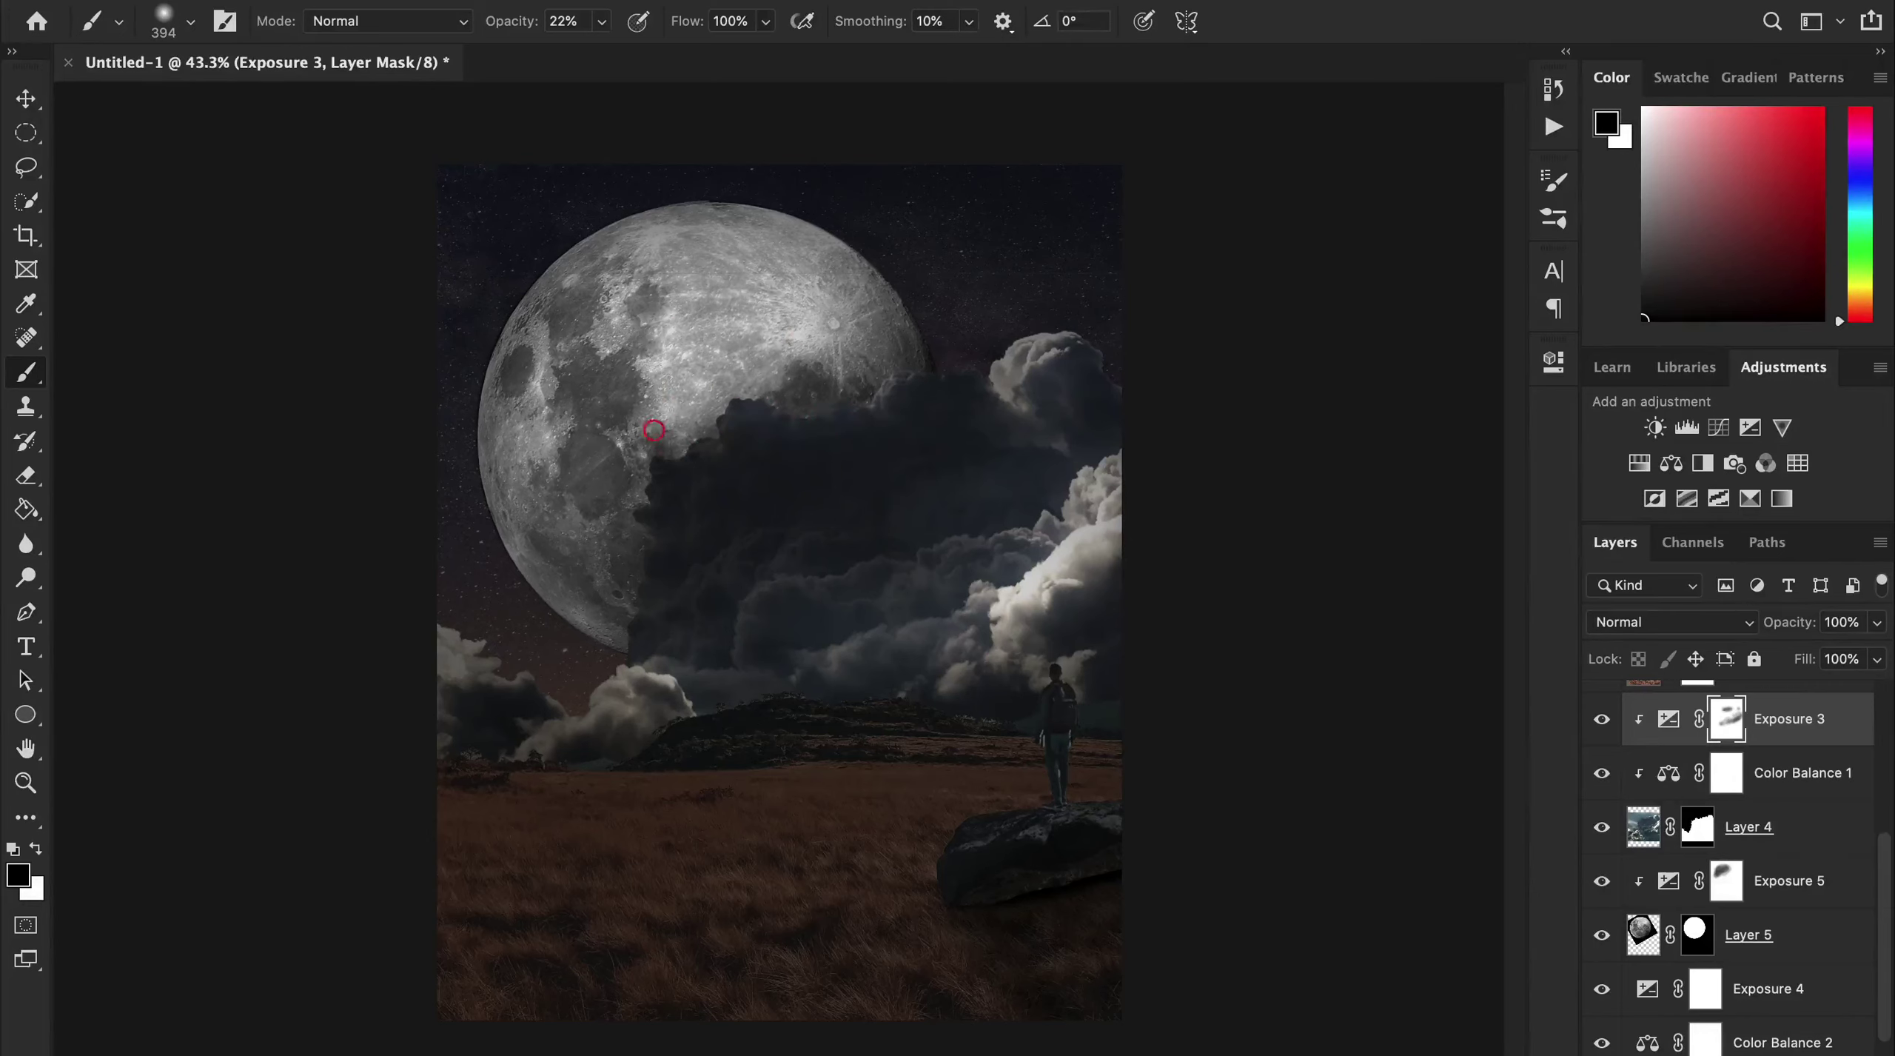
left_click_drag(606, 510, 668, 422)
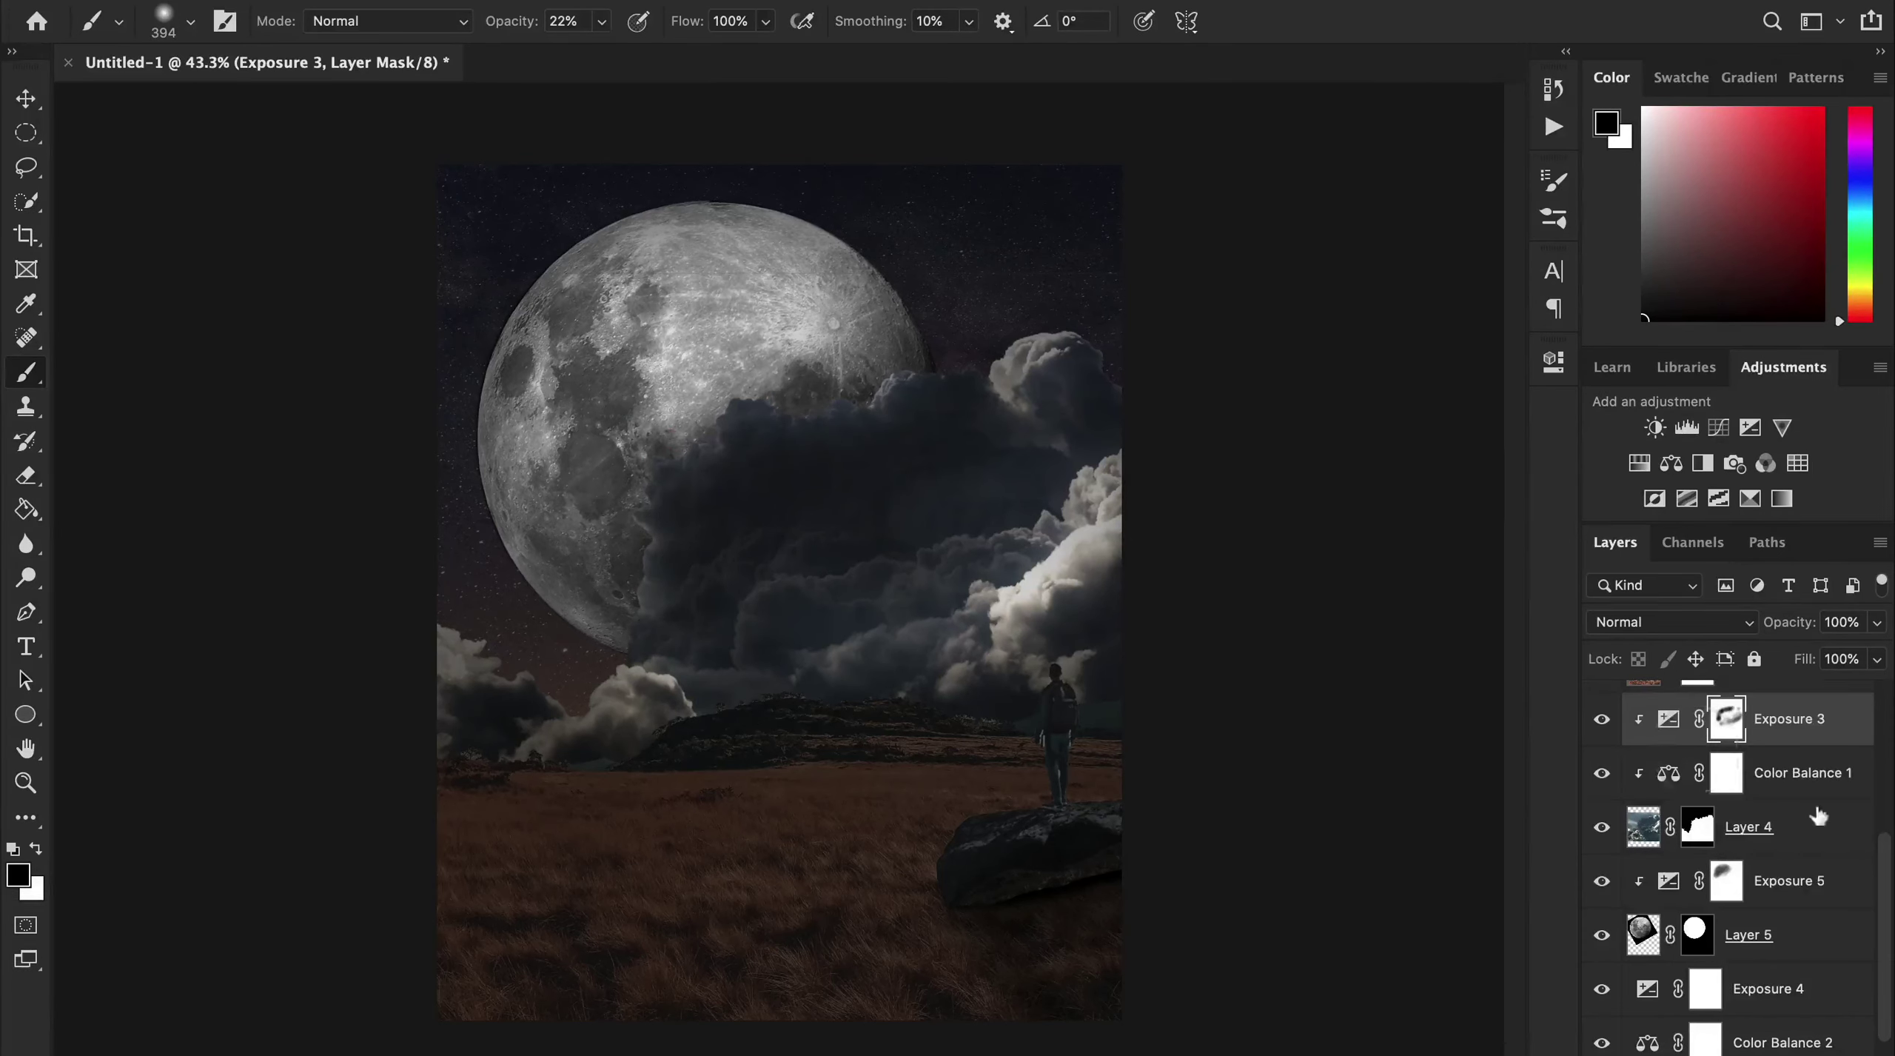
Paint the Exposure 1 mask at 22% opacity over the middle field, enlarging the brush.
scroll(1819, 814, "up", 2)
left_click(1696, 727)
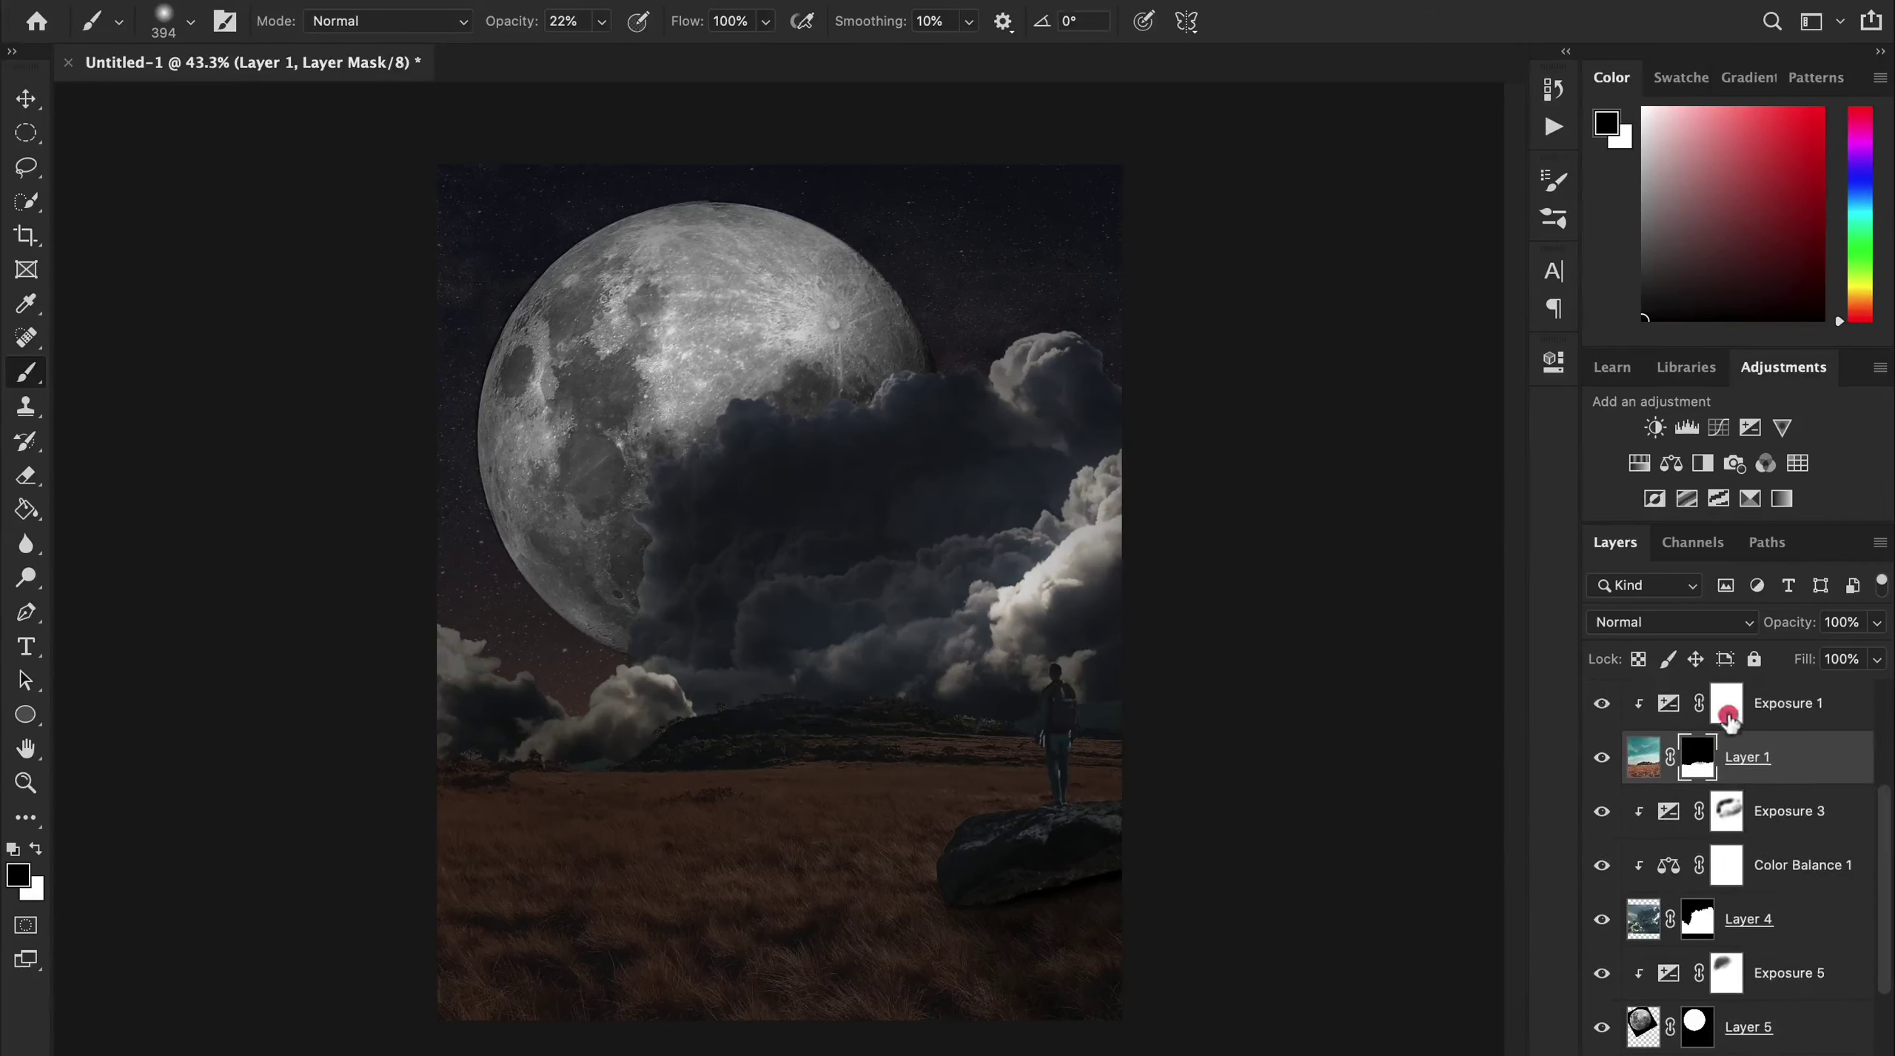
left_click(1727, 715)
left_click_drag(981, 618, 740, 719)
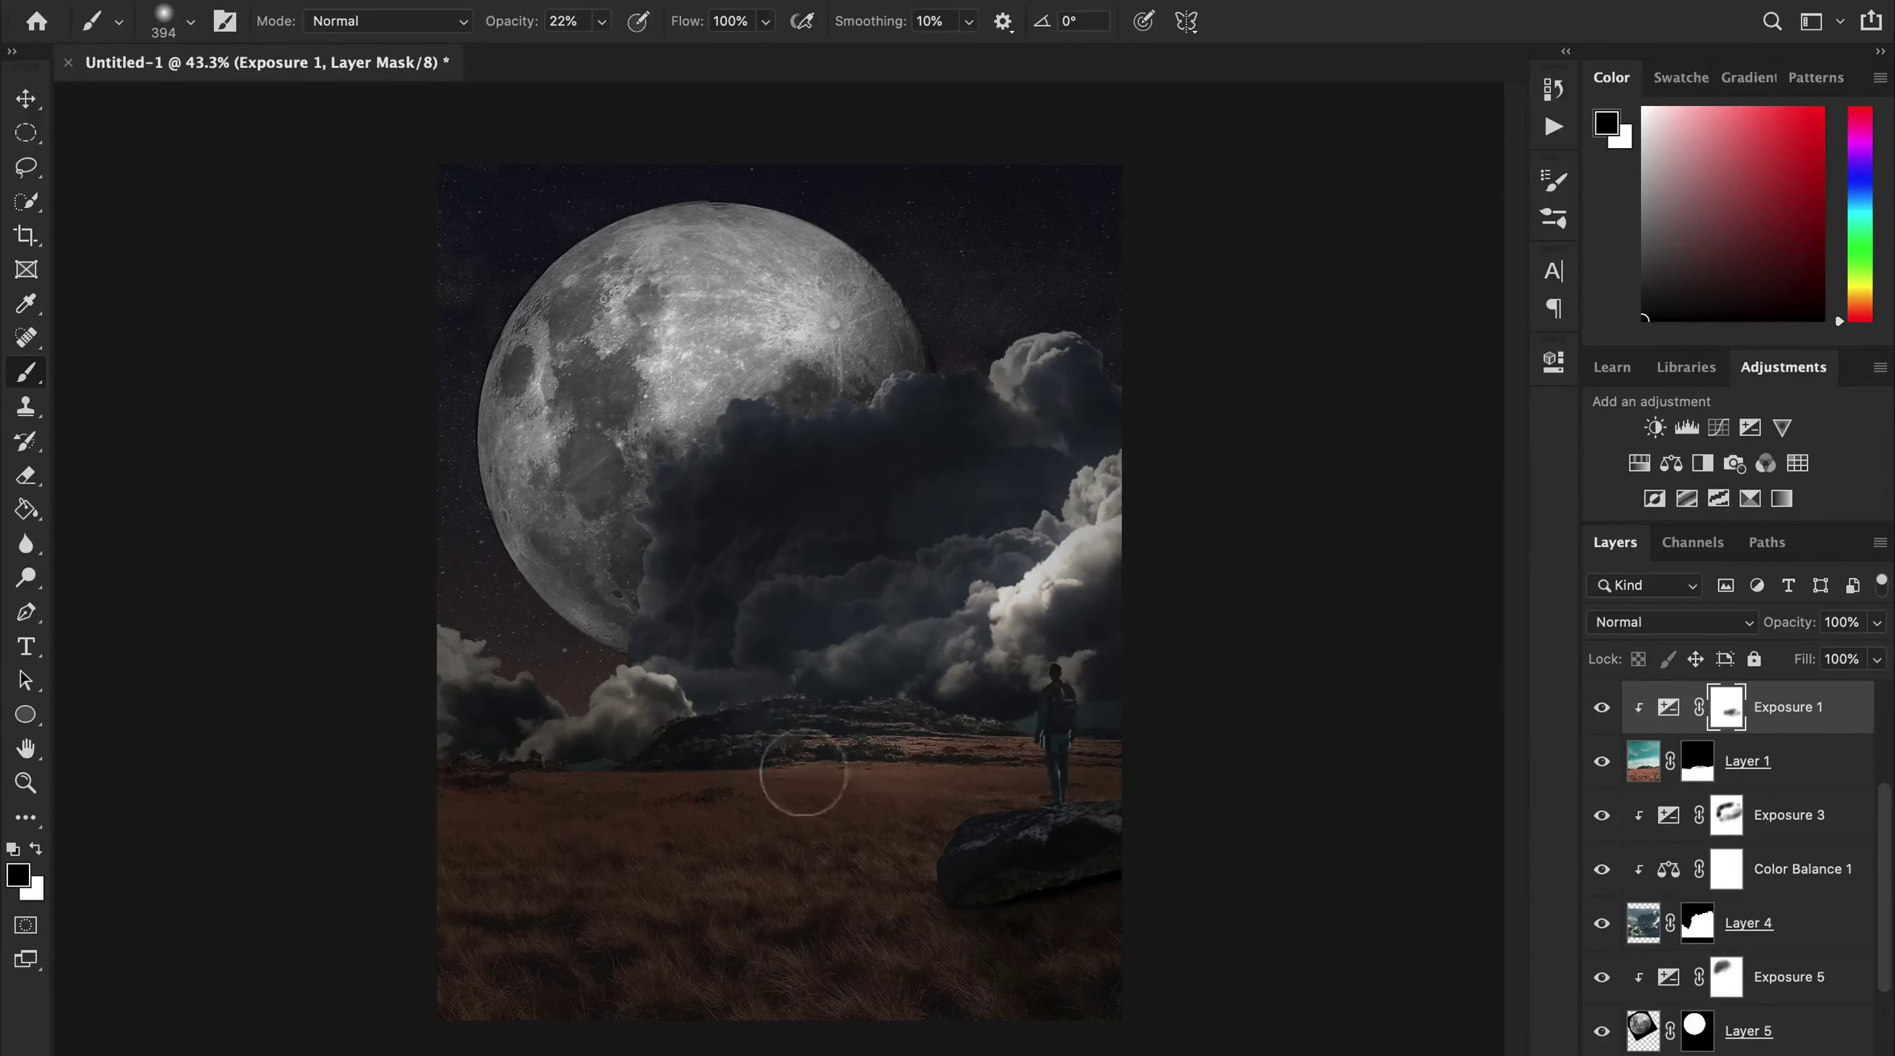
key("bracketright")
key("bracketright")
key("bracketright")
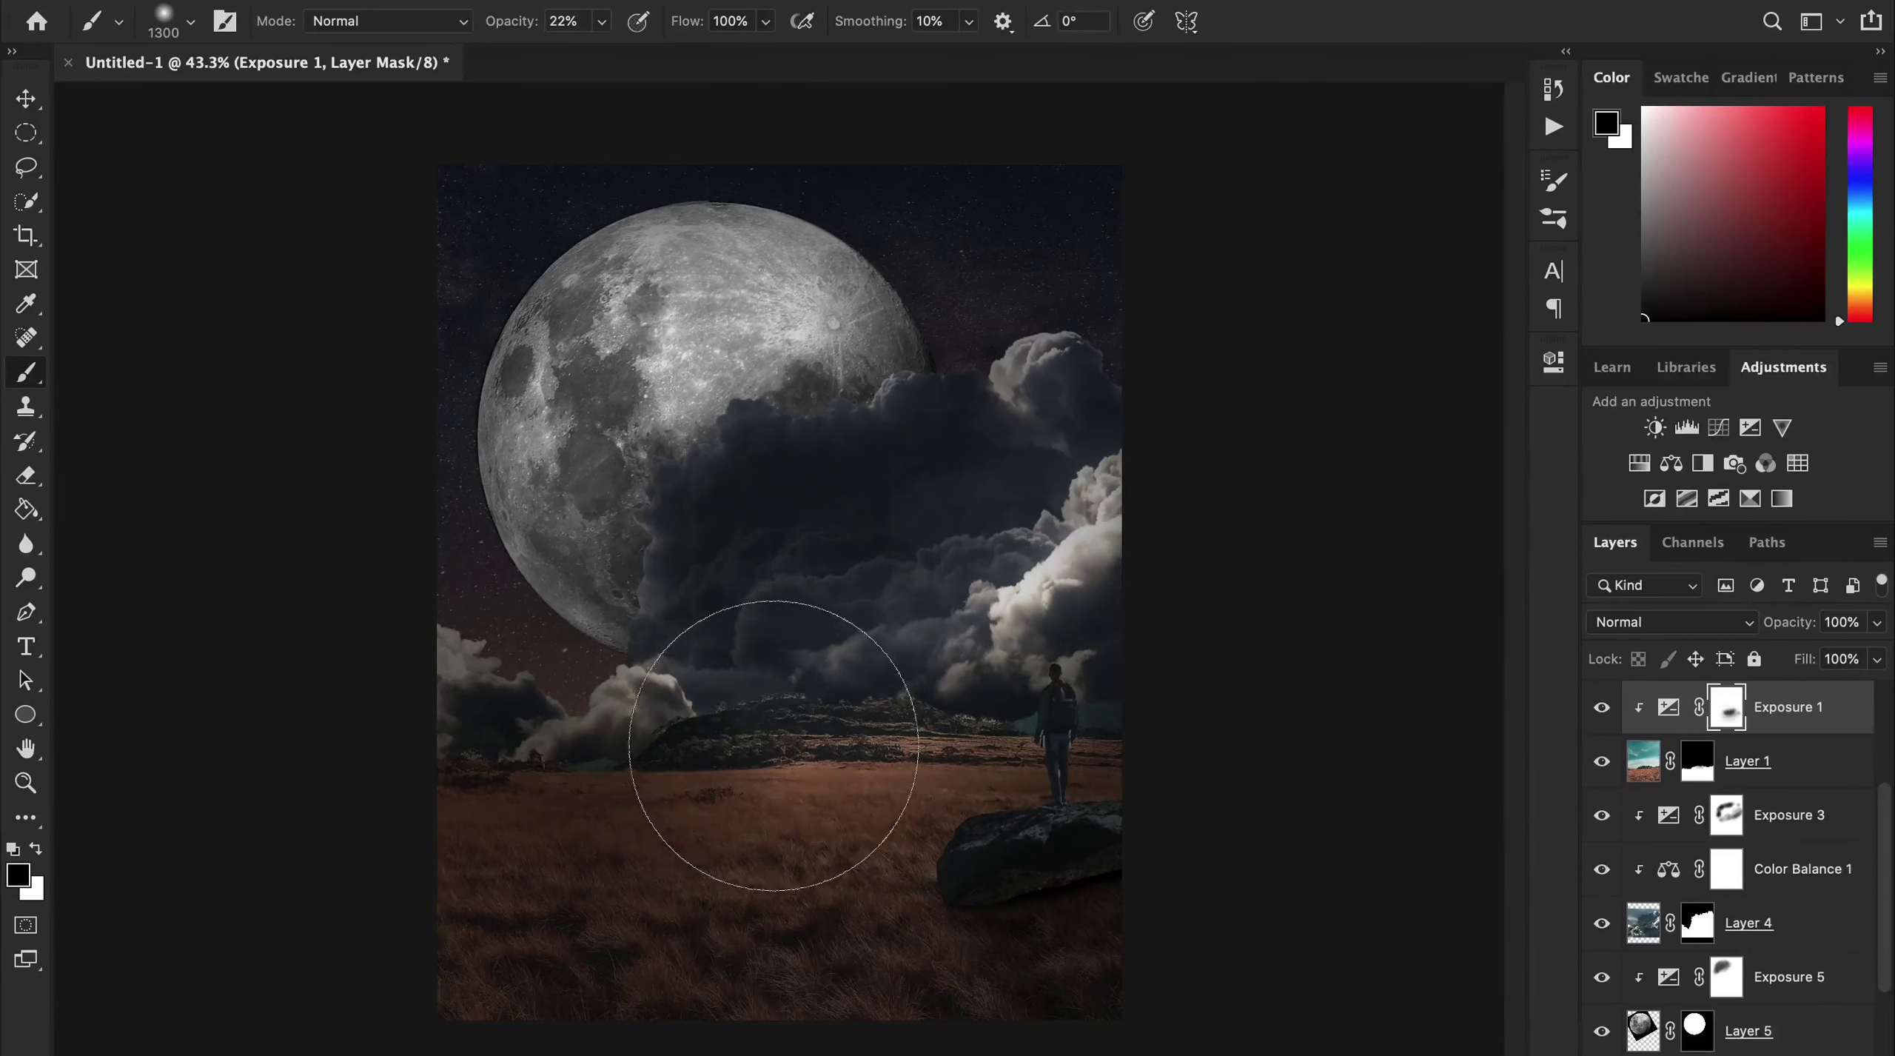
scroll(1734, 799, "up", 3)
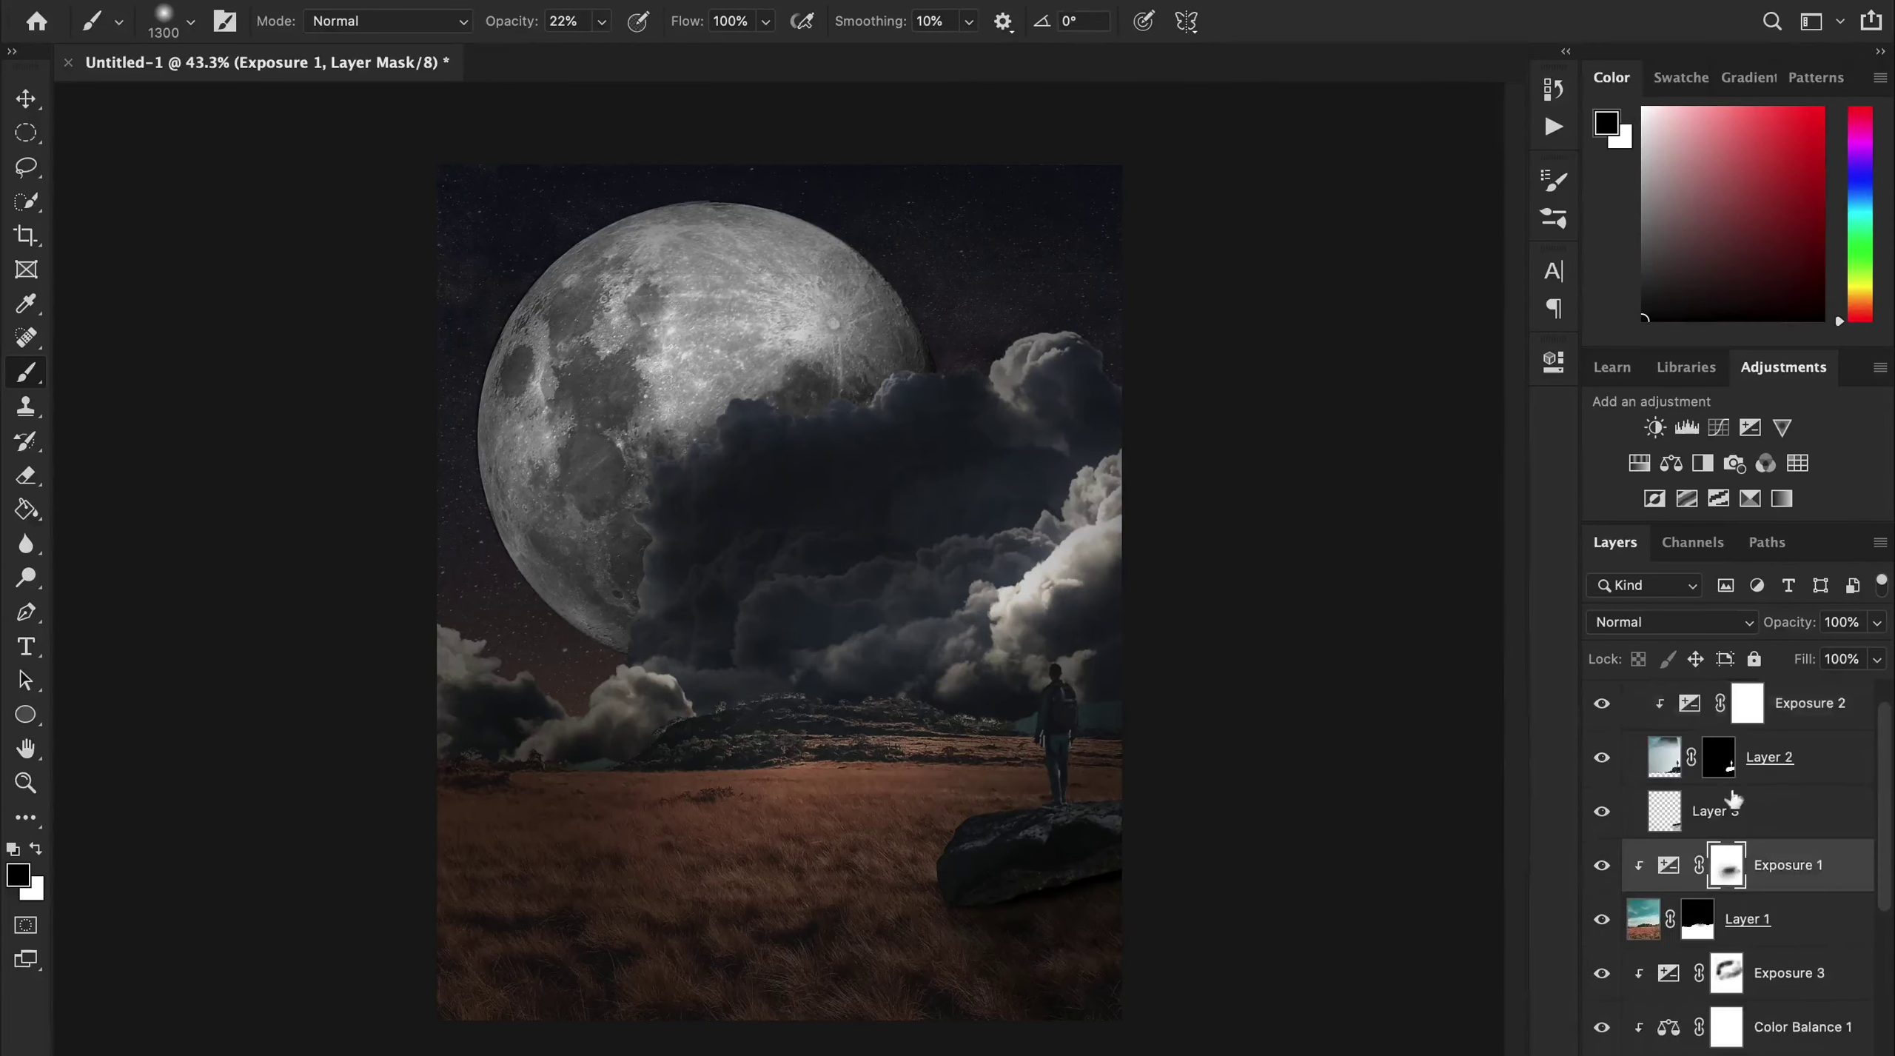
scroll(1734, 799, "up", 1)
Target Layer 2's mask and shrink the brush to a small tip for fine edges.
left_click(1747, 739)
scroll(1058, 726, "up", 8)
key("bracketleft")
key("bracketleft")
key("bracketleft")
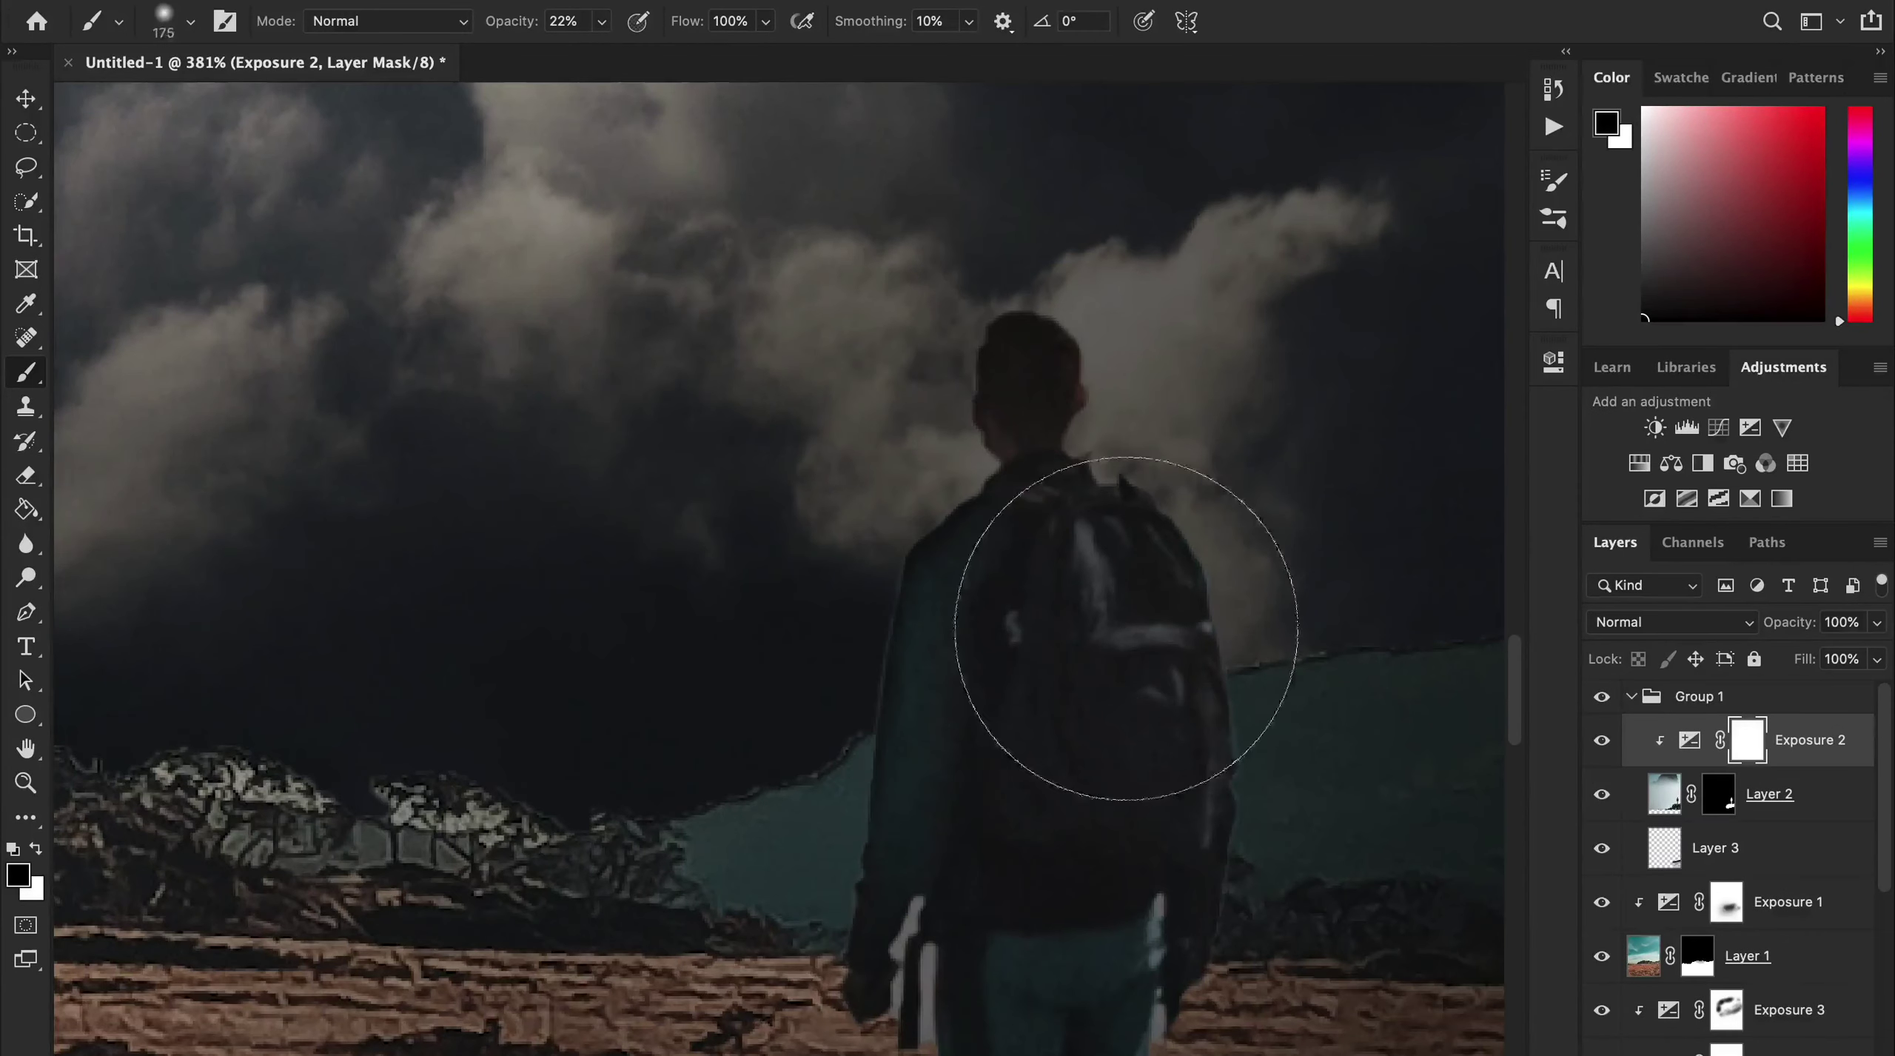
key("bracketleft")
key("bracketleft")
key("bracketleft")
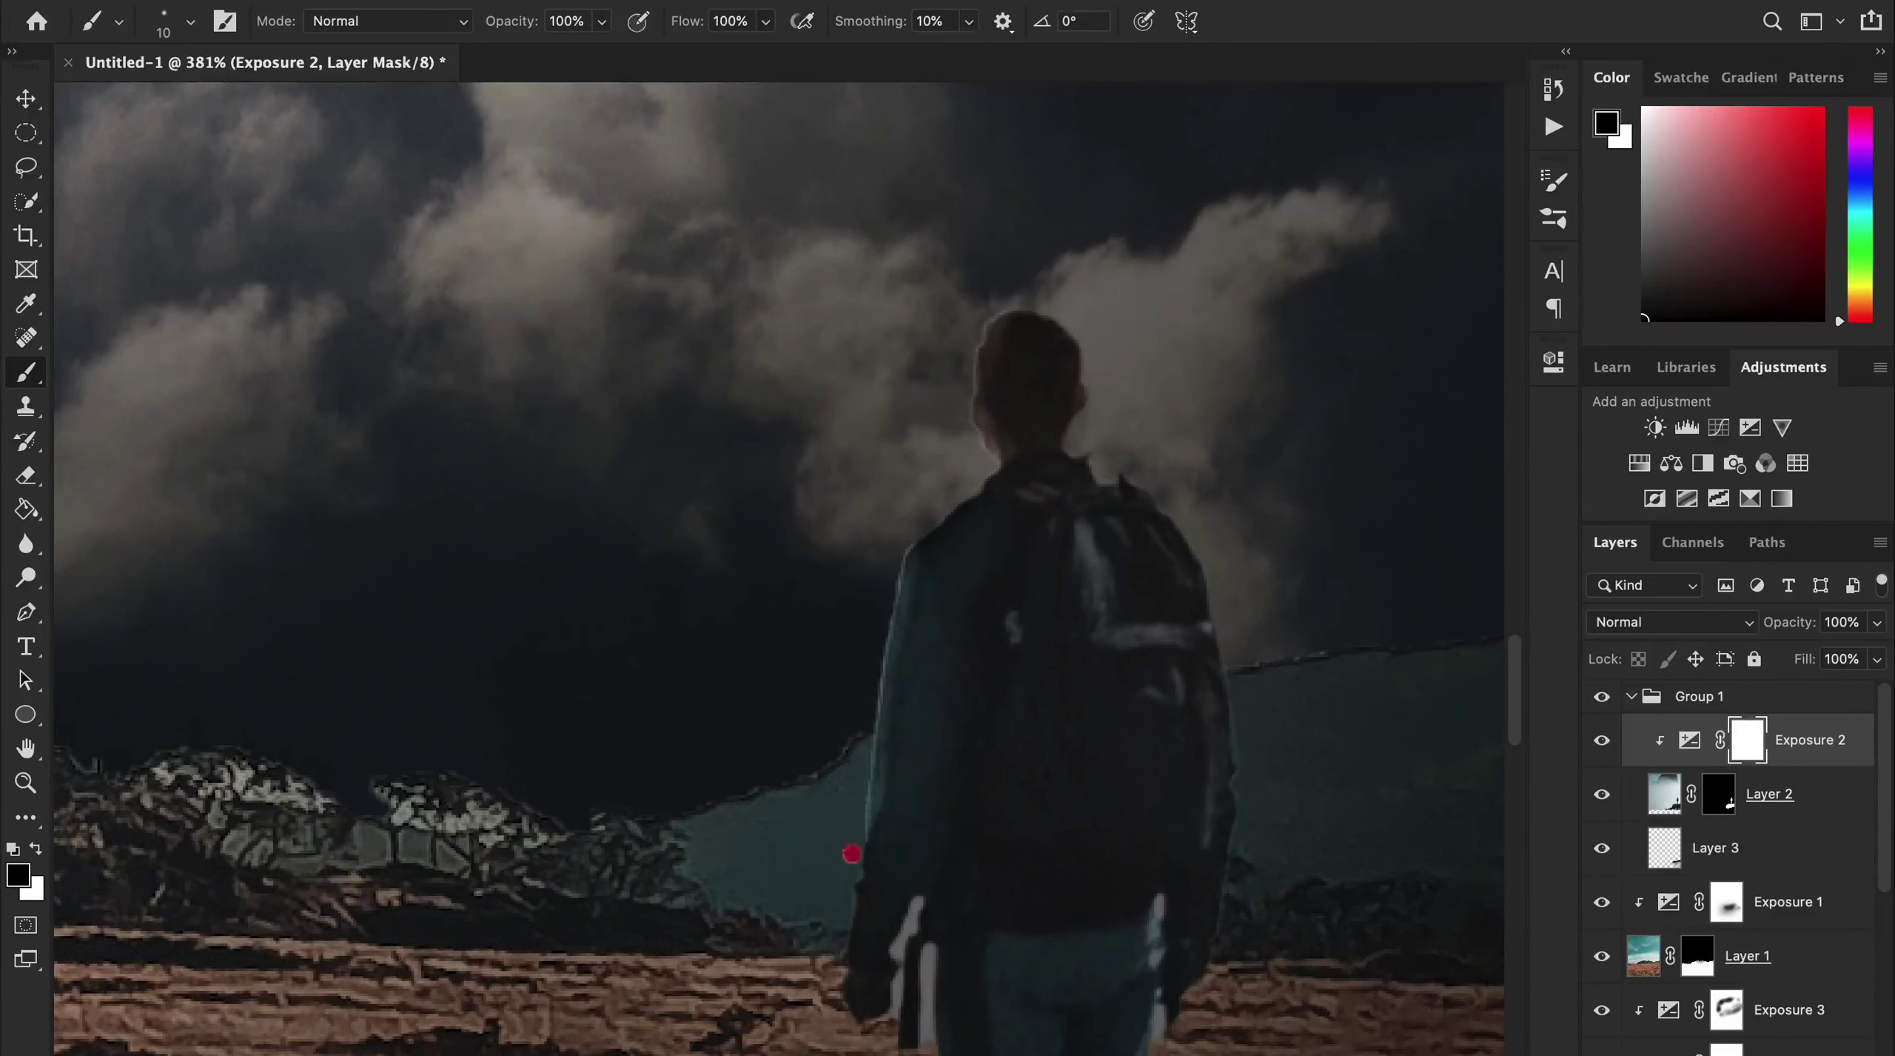
scroll(837, 922, "down", 5)
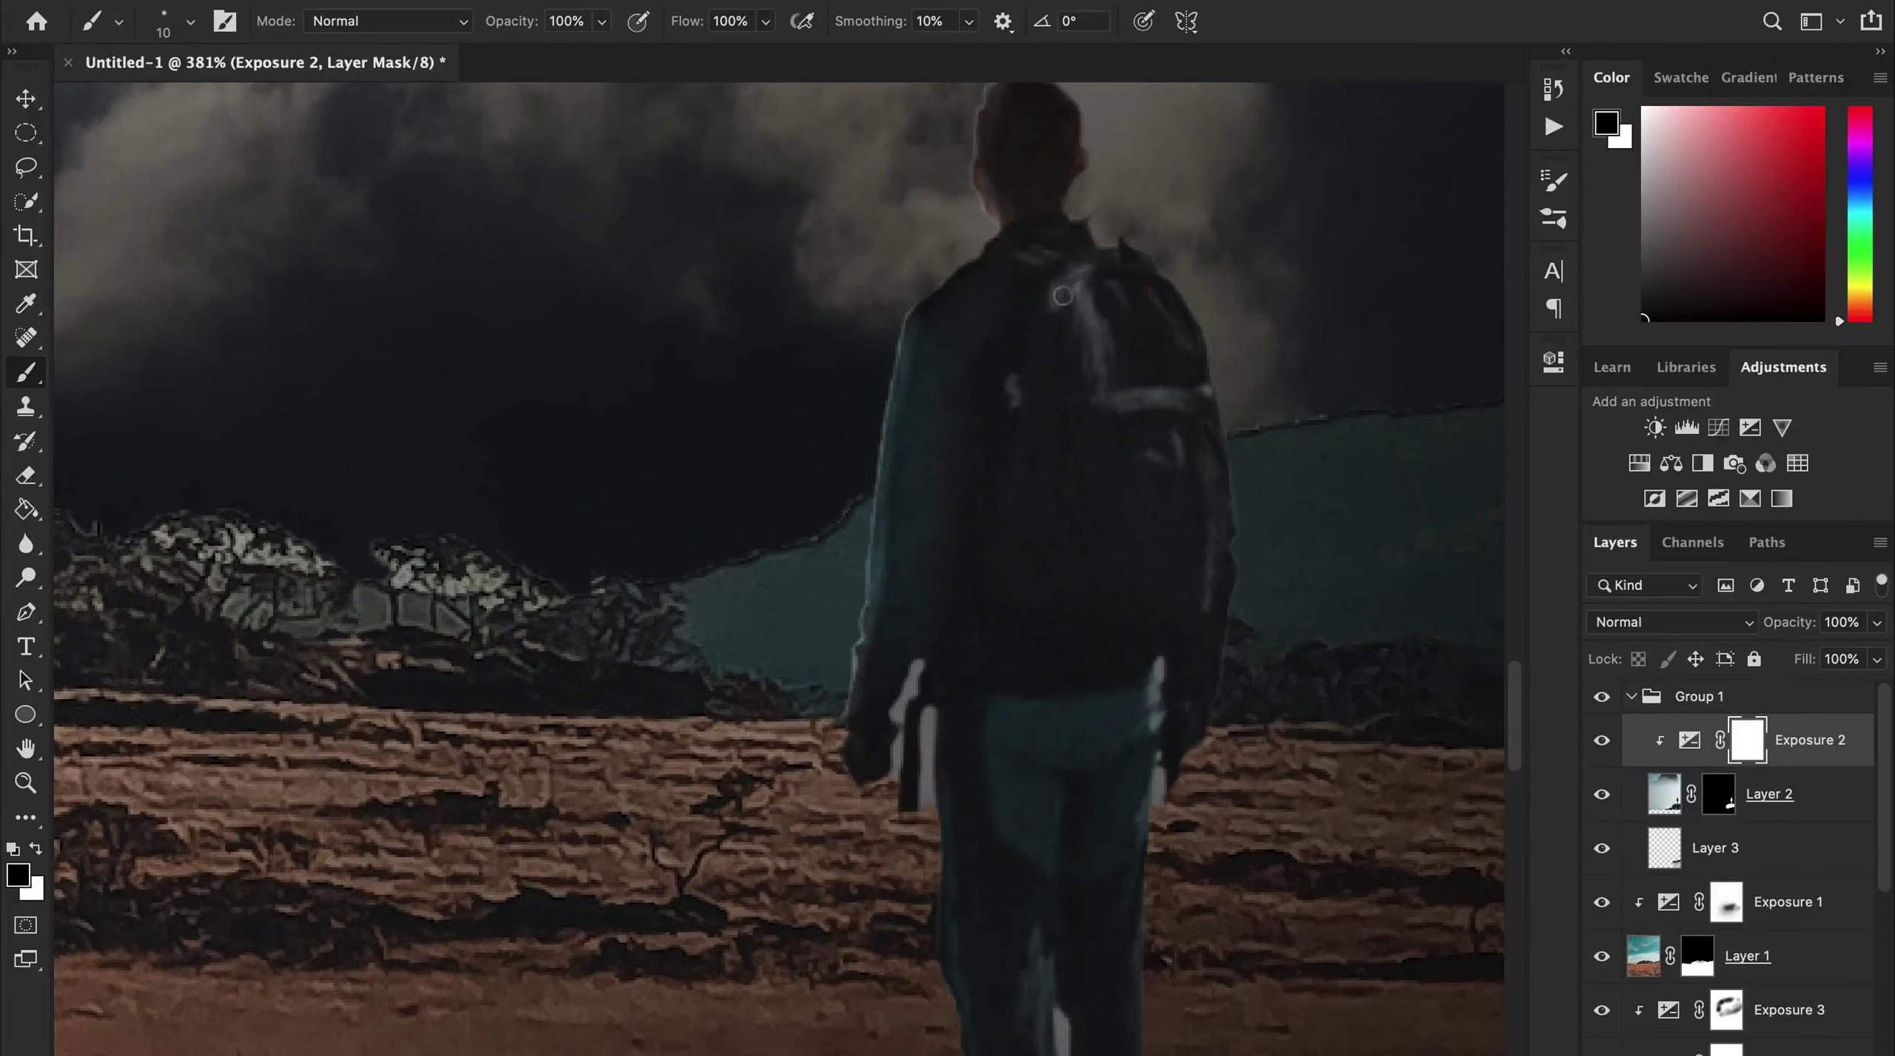
scroll(1037, 560, "down", 2)
left_click(1718, 793)
scroll(658, 613, "up", 5)
key("bracketleft")
key("bracketleft")
key("bracketleft")
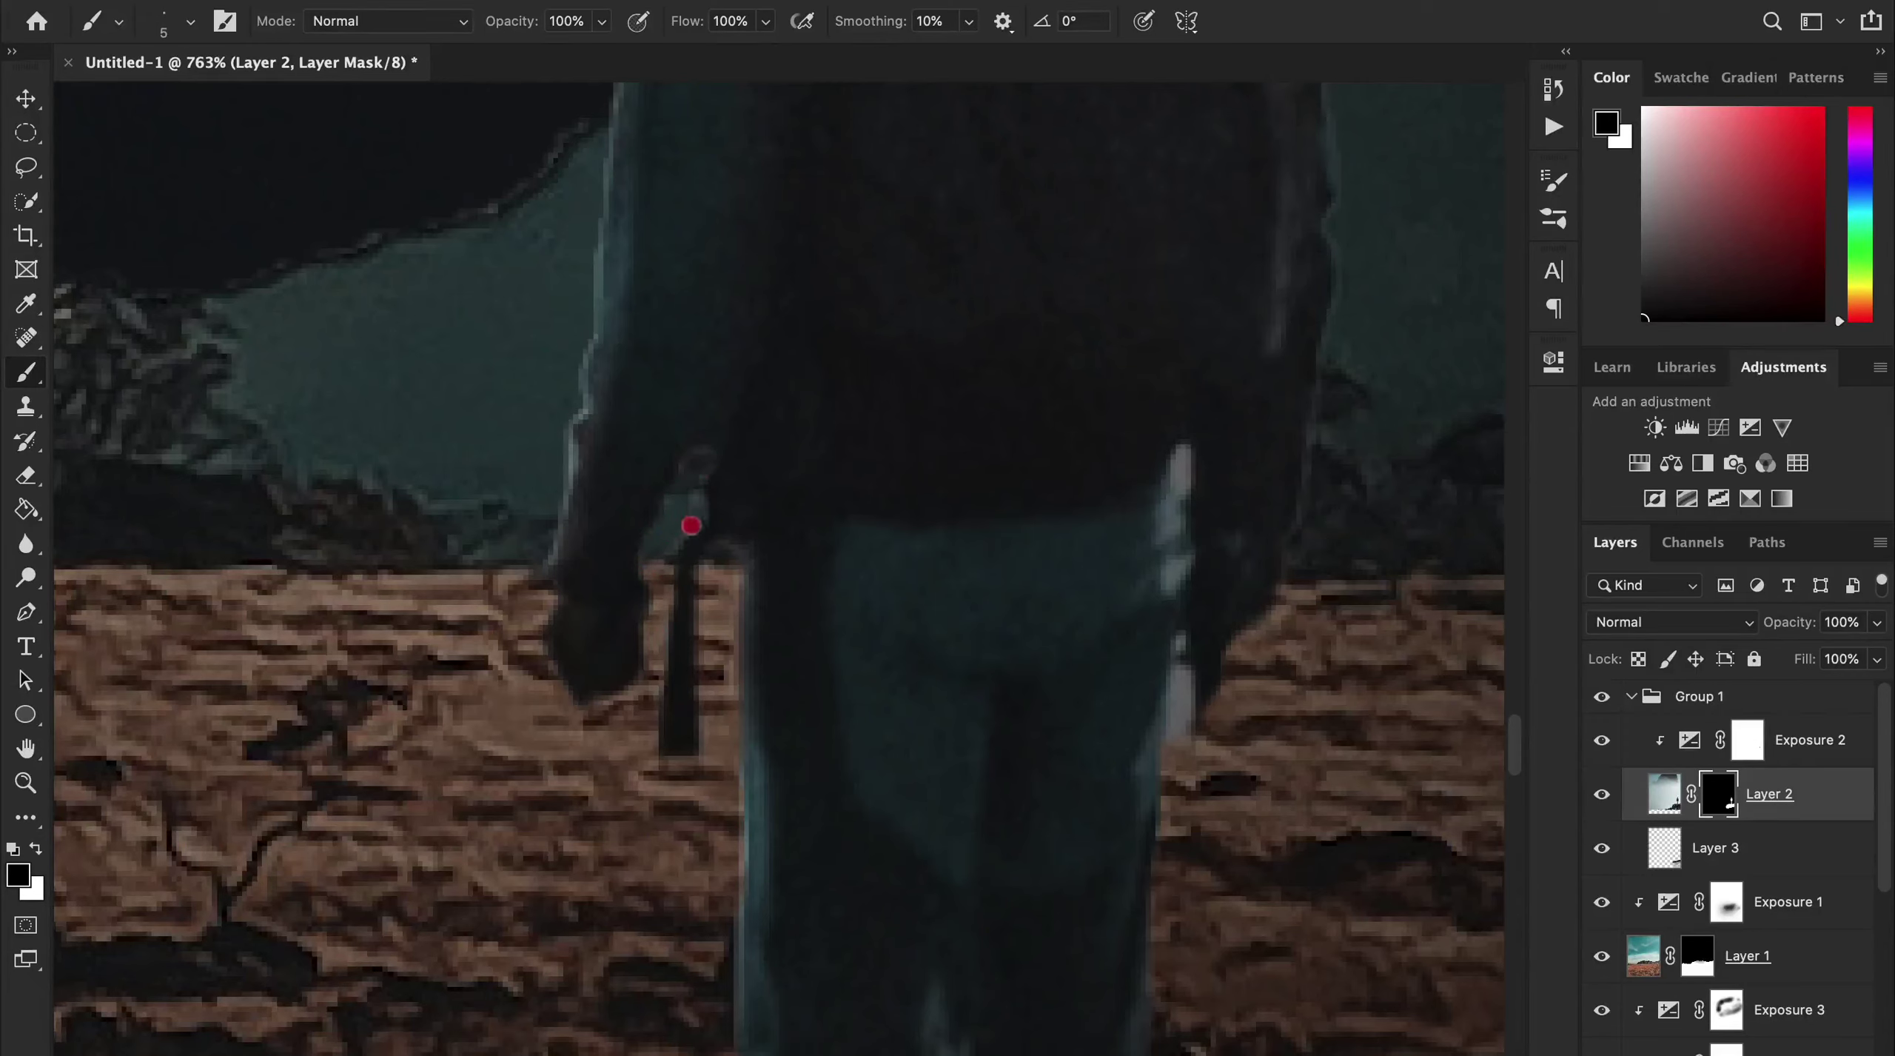
Paint black over the bright white strips along the hiker's side and leg.
left_click_drag(1178, 452, 1172, 478)
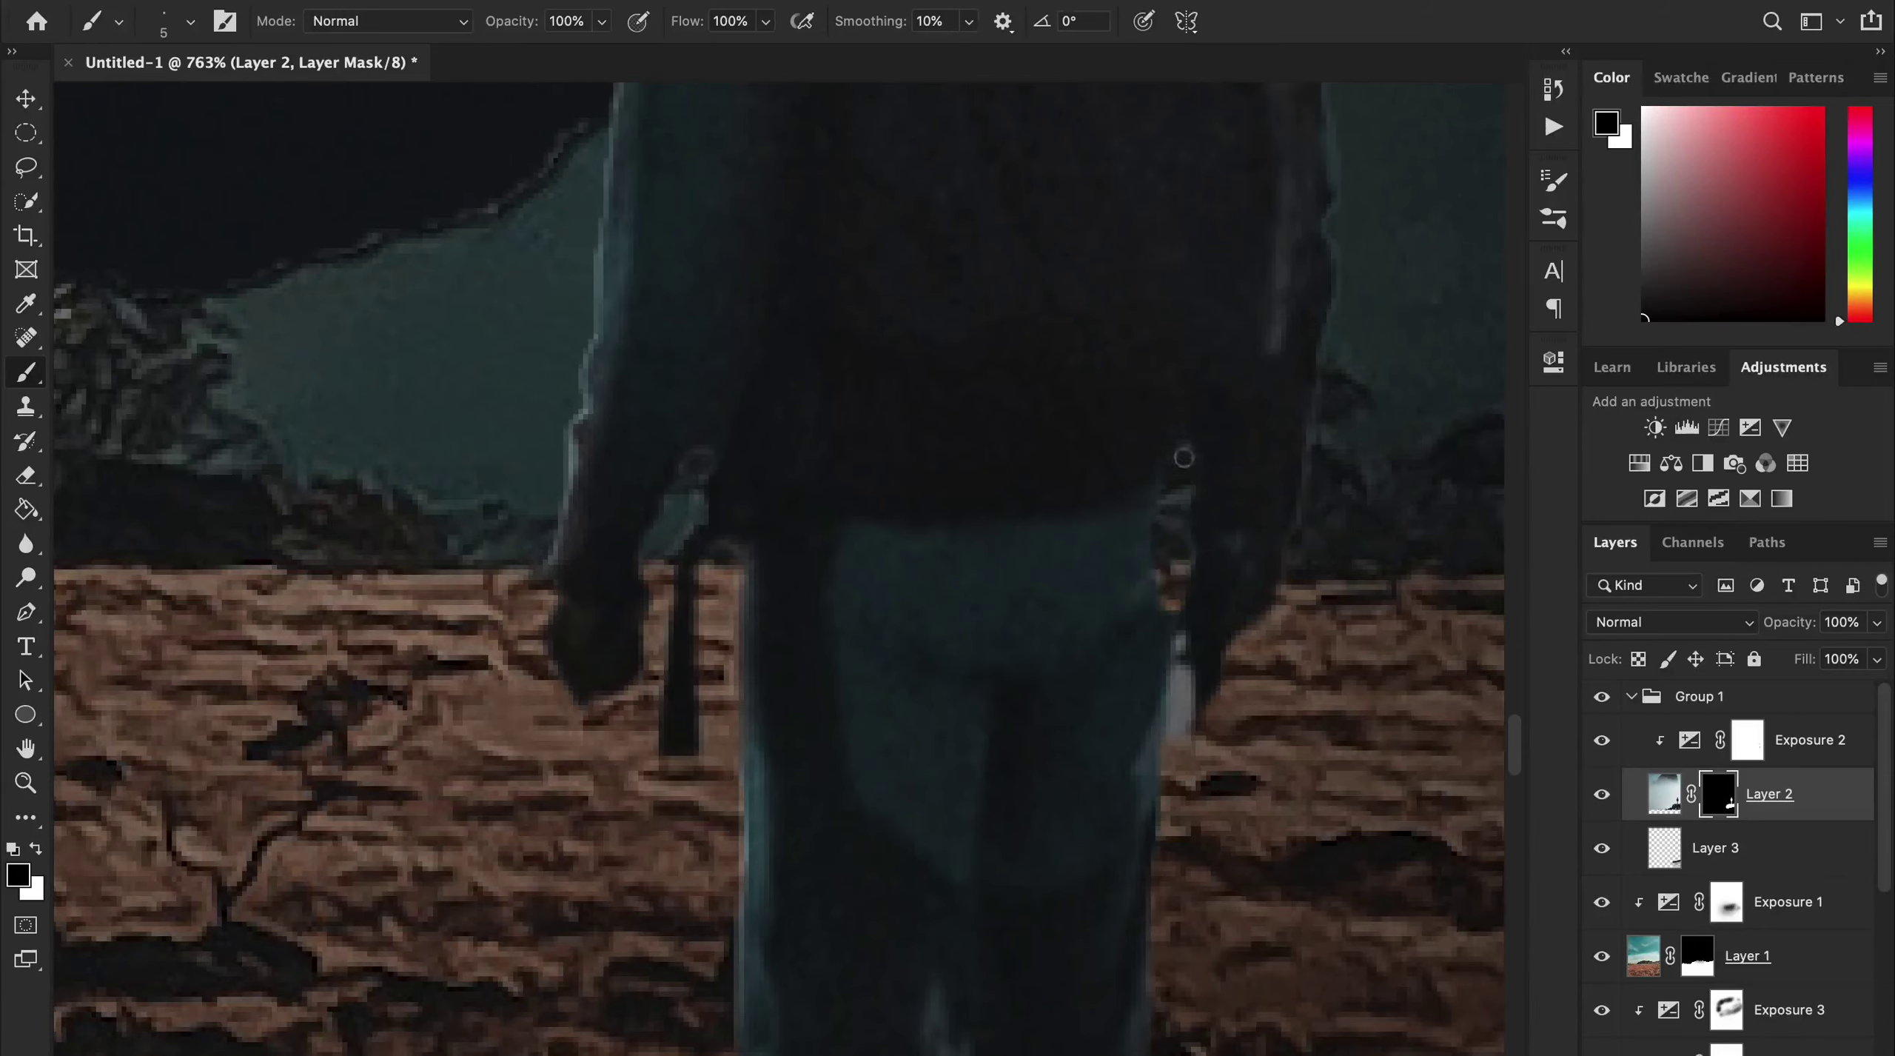
scroll(1193, 716, "down", 2)
scroll(753, 684, "up", 4)
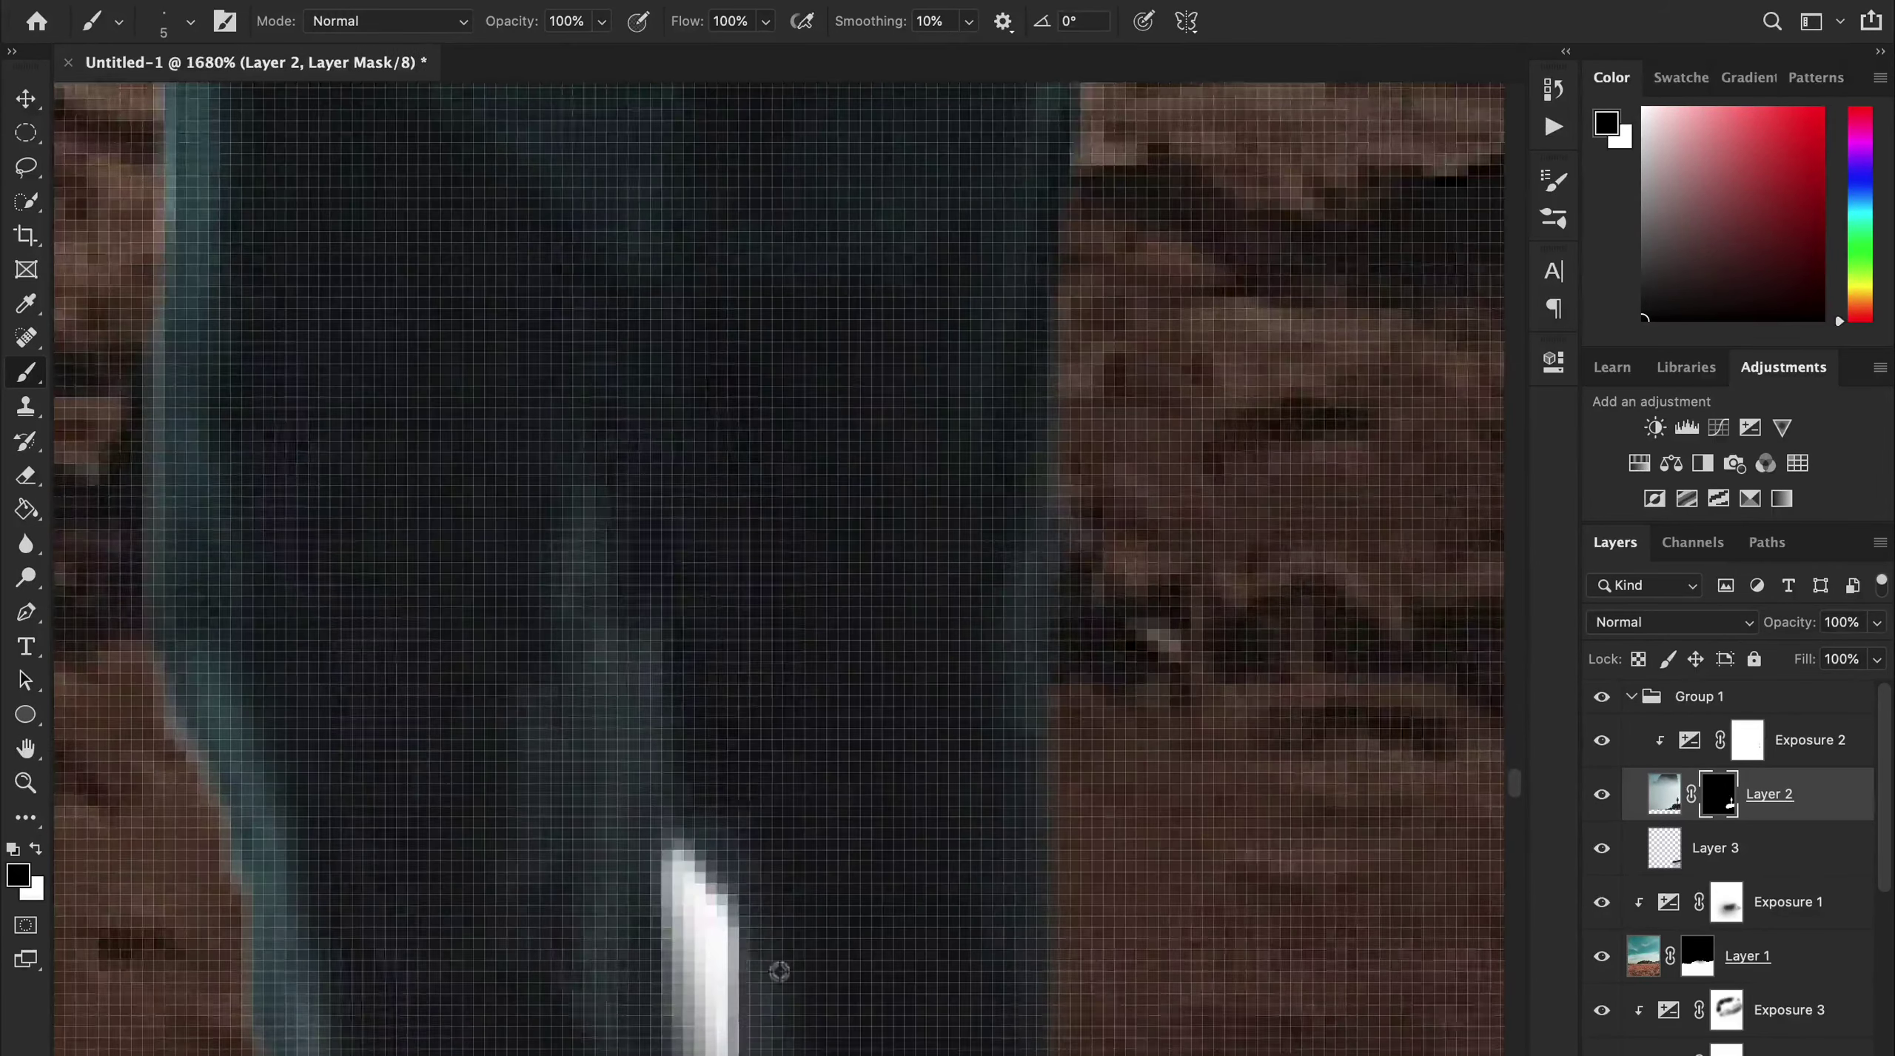
mouse_move(707, 700)
left_mouse_down()
mouse_move(689, 434)
mouse_move(711, 486)
left_mouse_up()
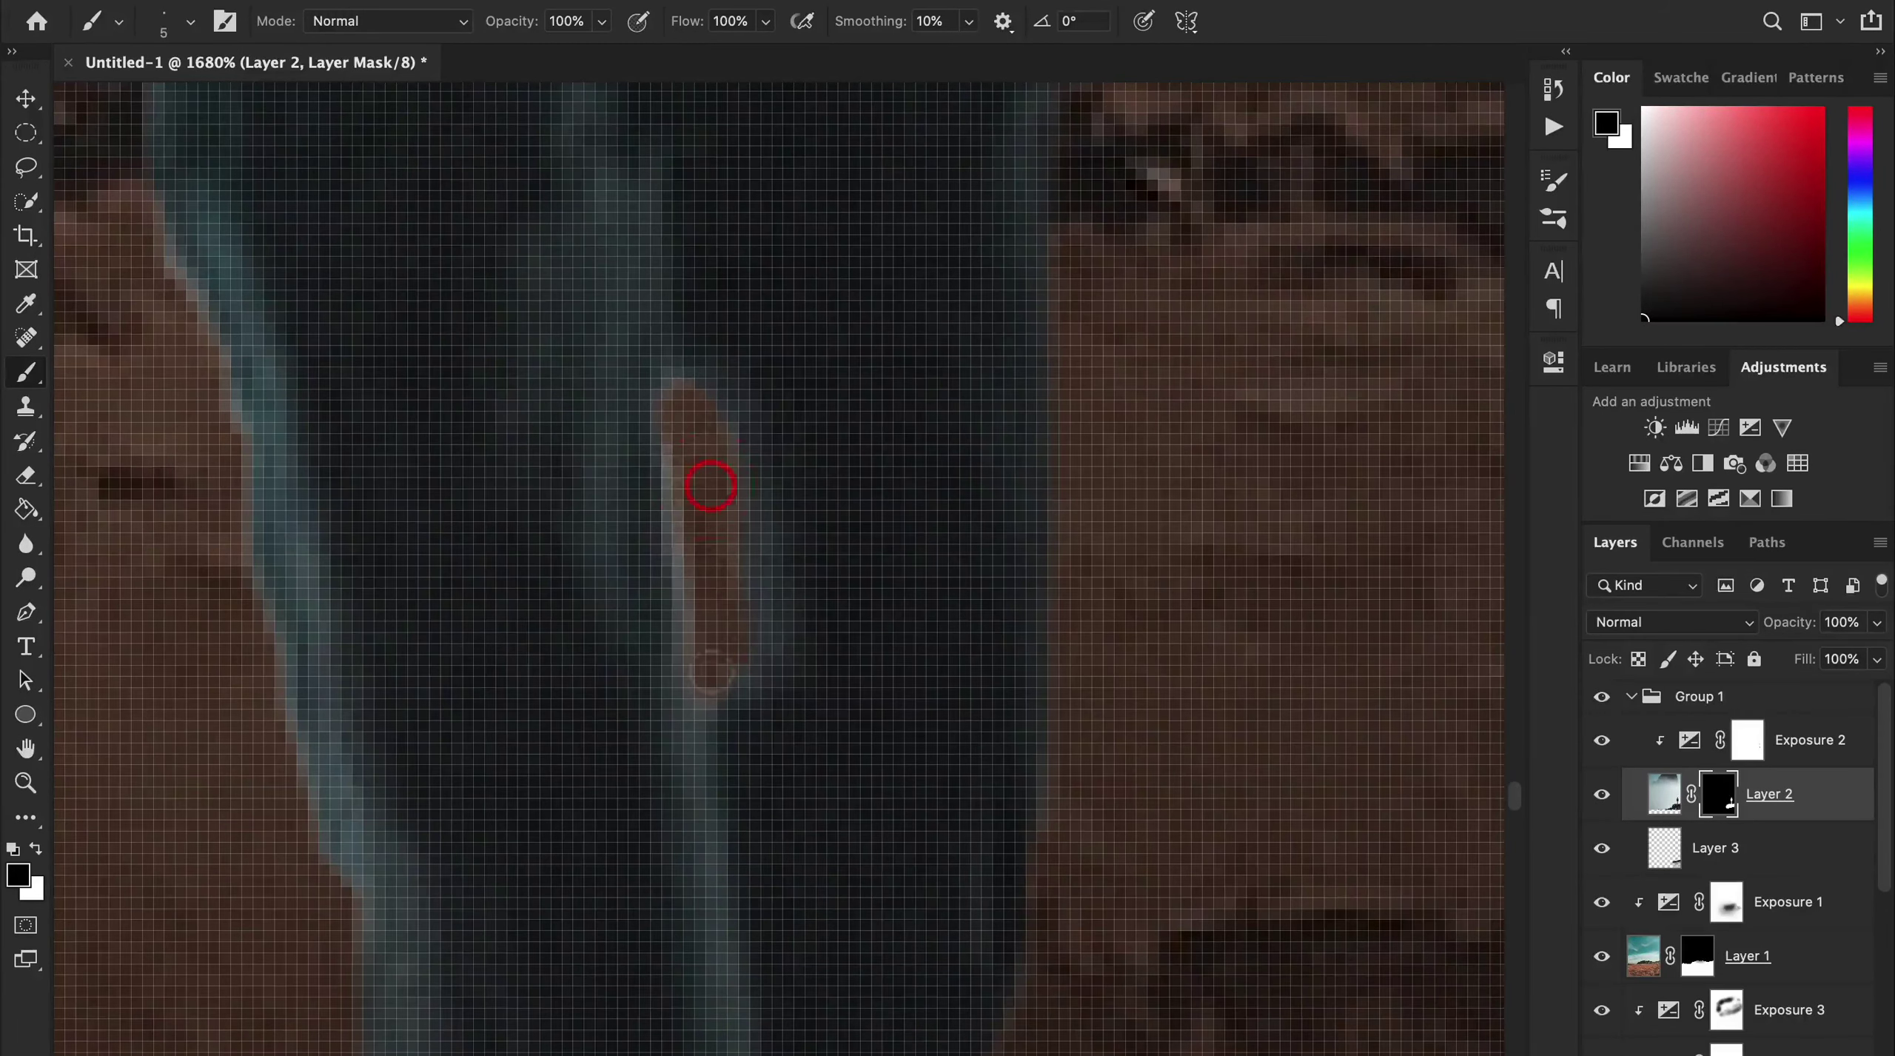
scroll(762, 214, "down", 3)
key("x")
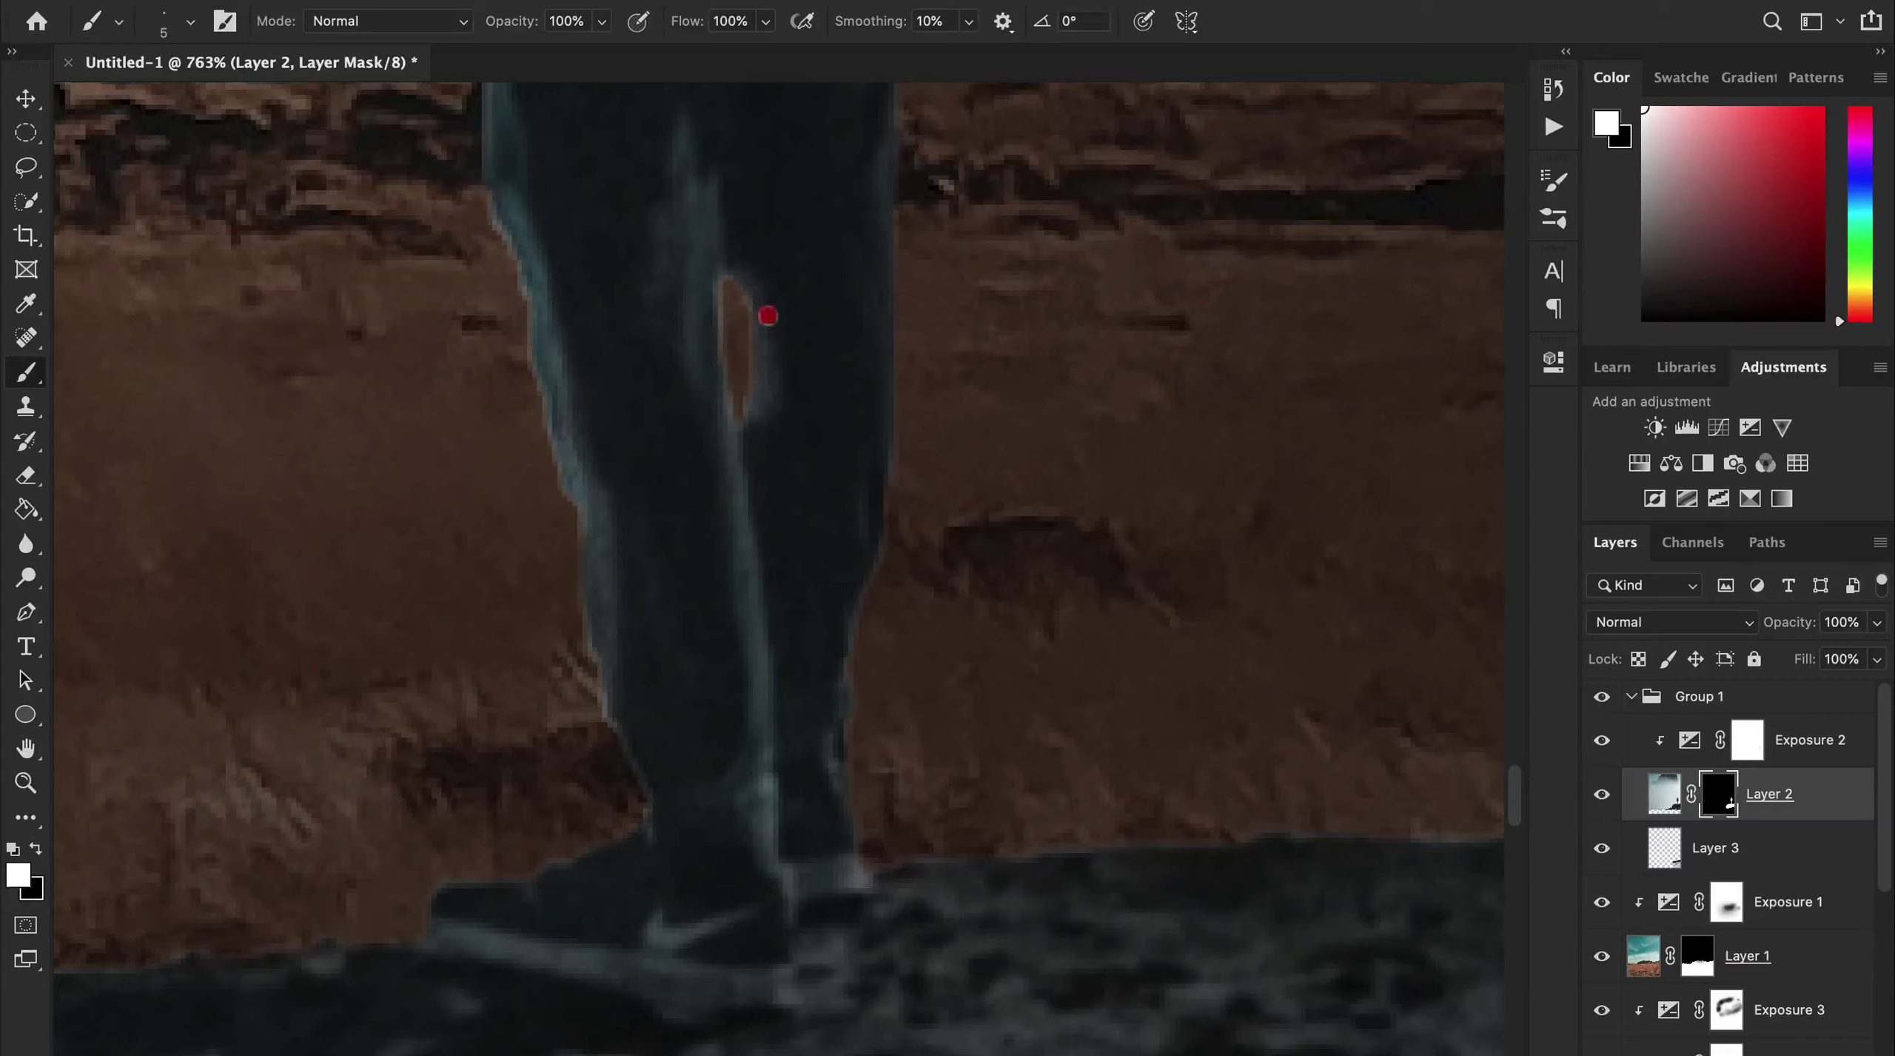
scroll(814, 385, "down", 5)
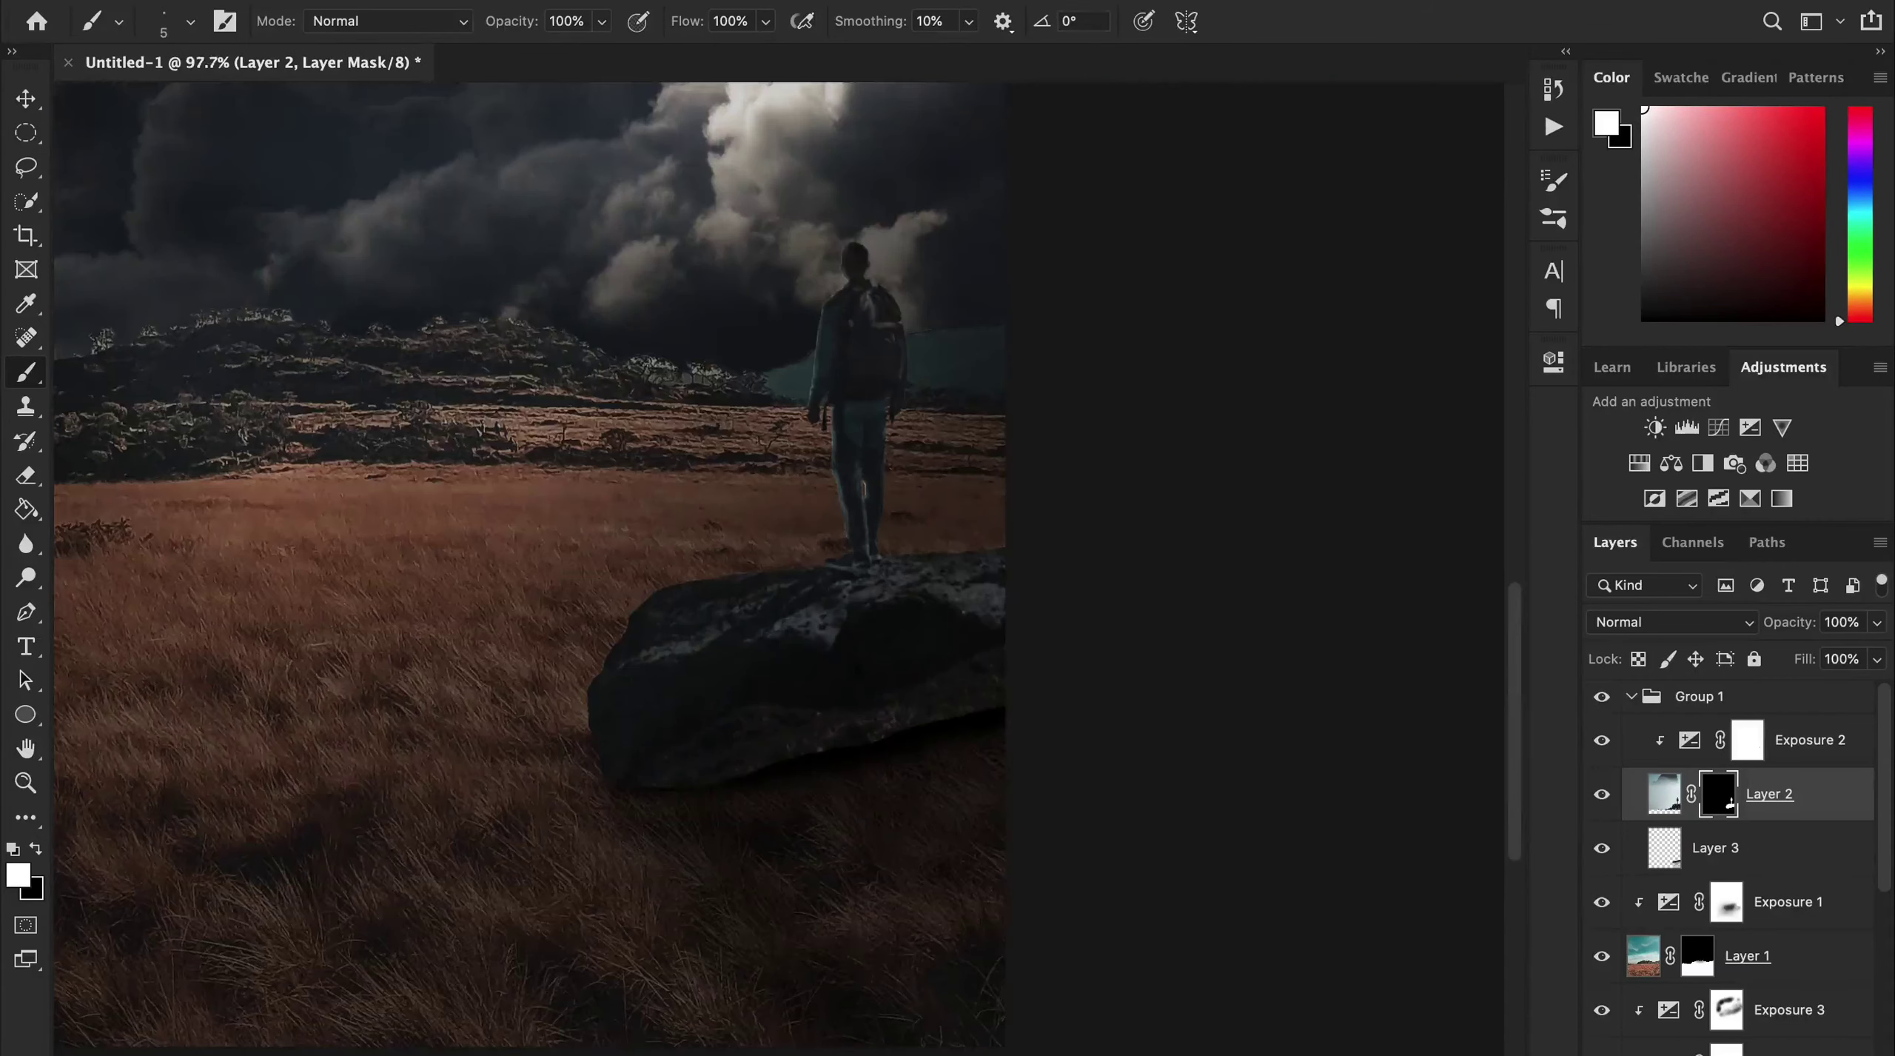
left_click(1853, 733)
scroll(862, 500, "up", 2)
Add a Color Lookup above Group 1 using the 2Strip look at 80% opacity.
scroll(846, 511, "up", 3)
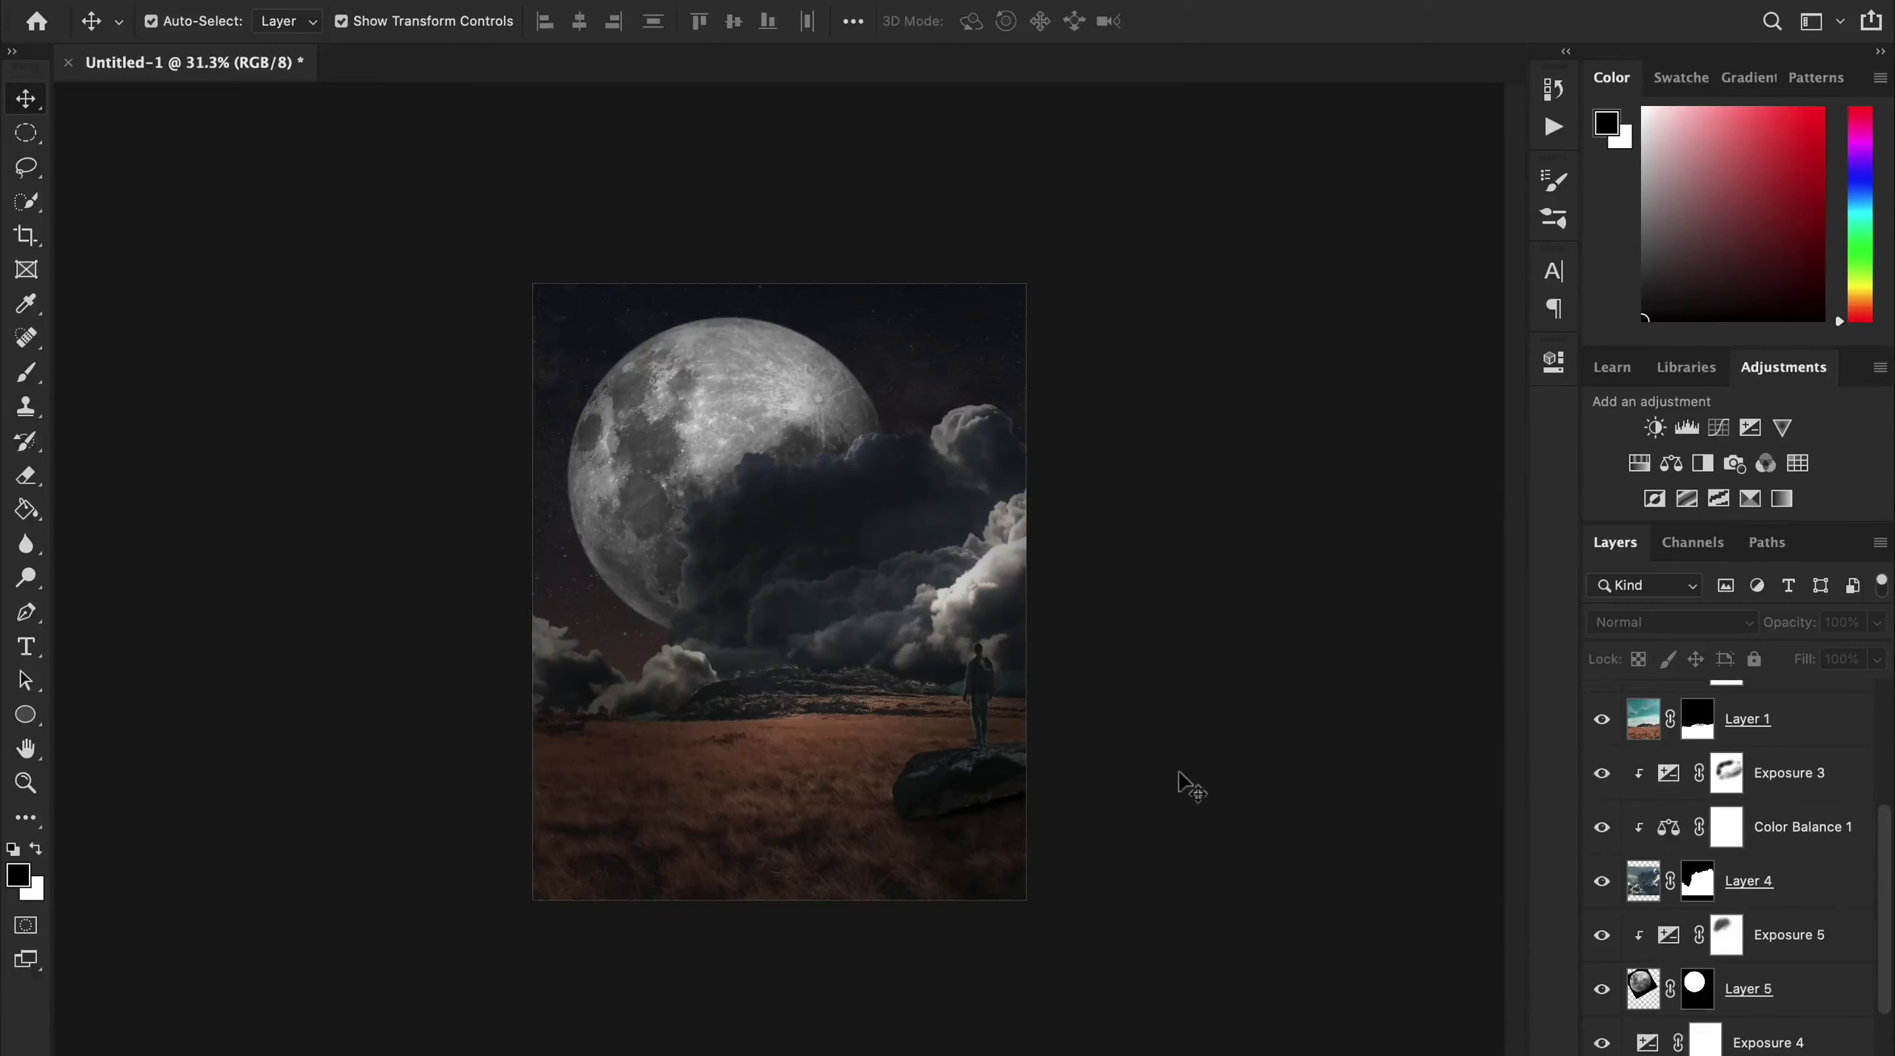
scroll(1020, 607, "up", 1)
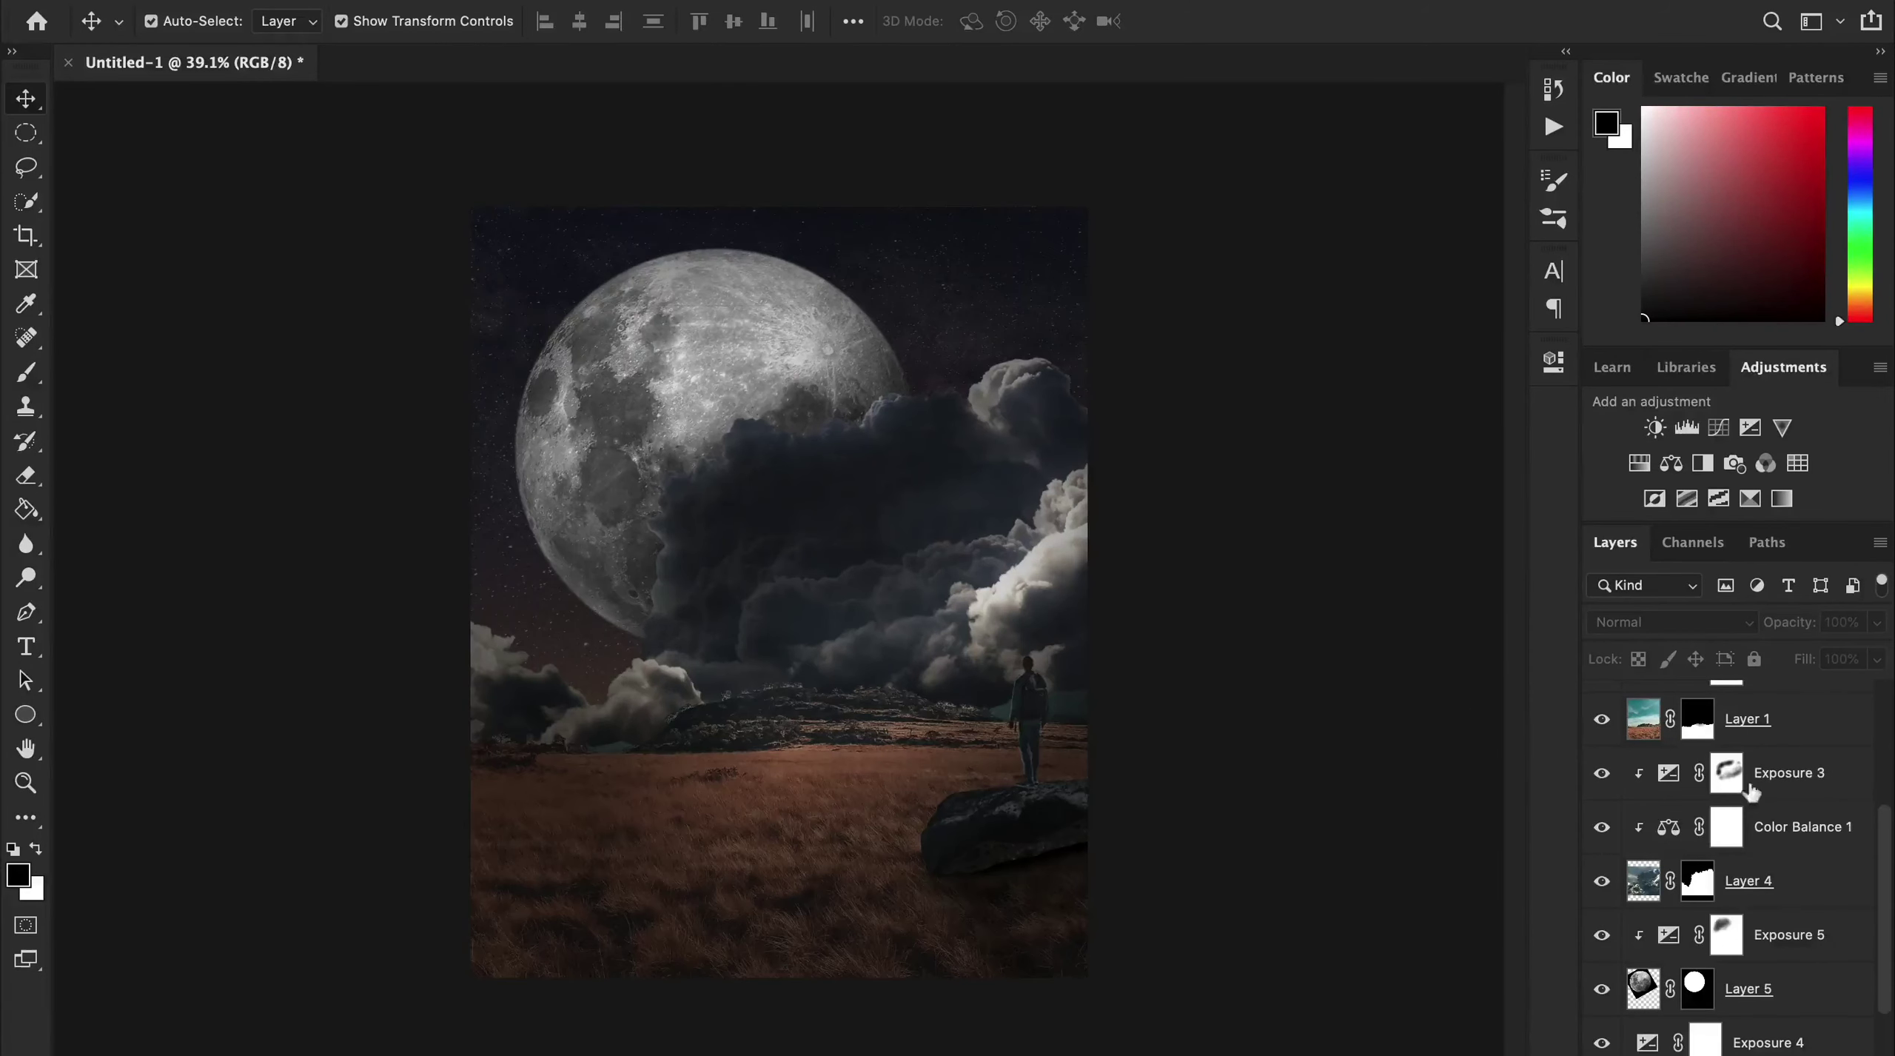
scroll(1751, 791, "up", 3)
left_click(1634, 700)
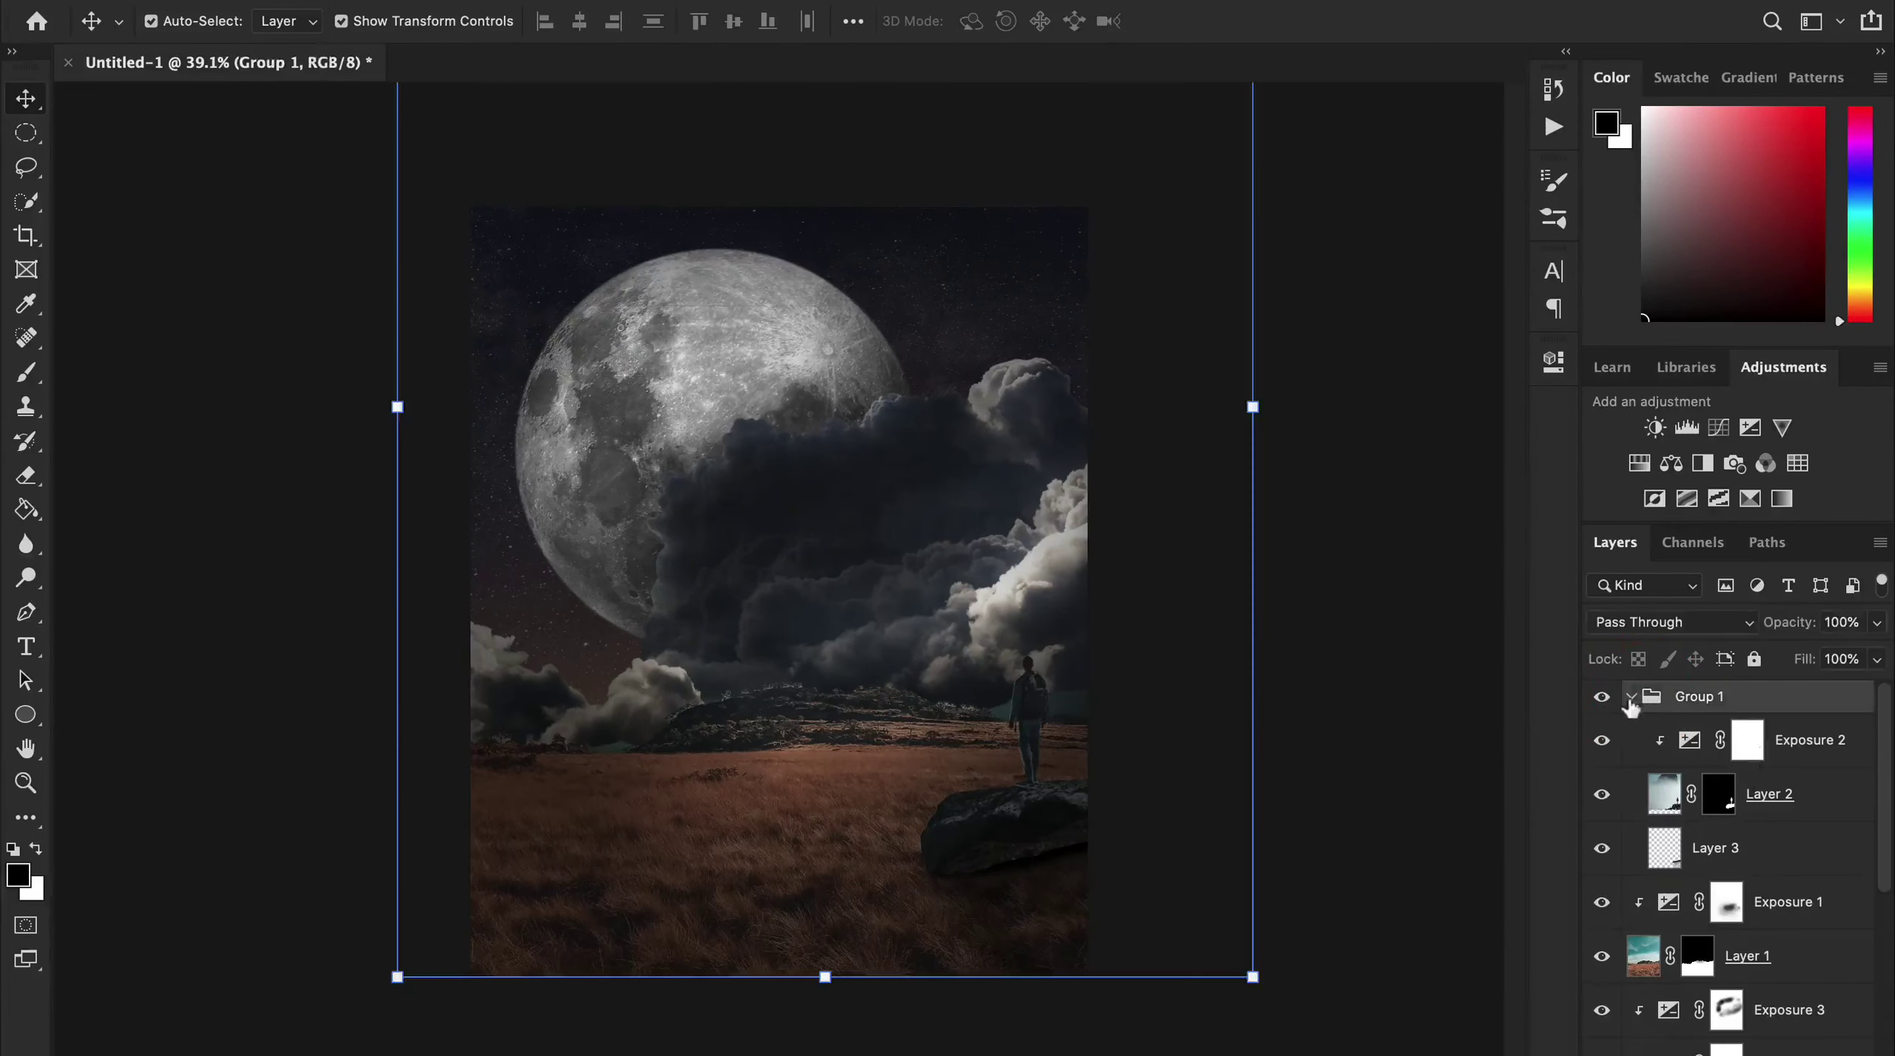
left_click(1798, 463)
left_click(1380, 439)
left_click(1360, 502)
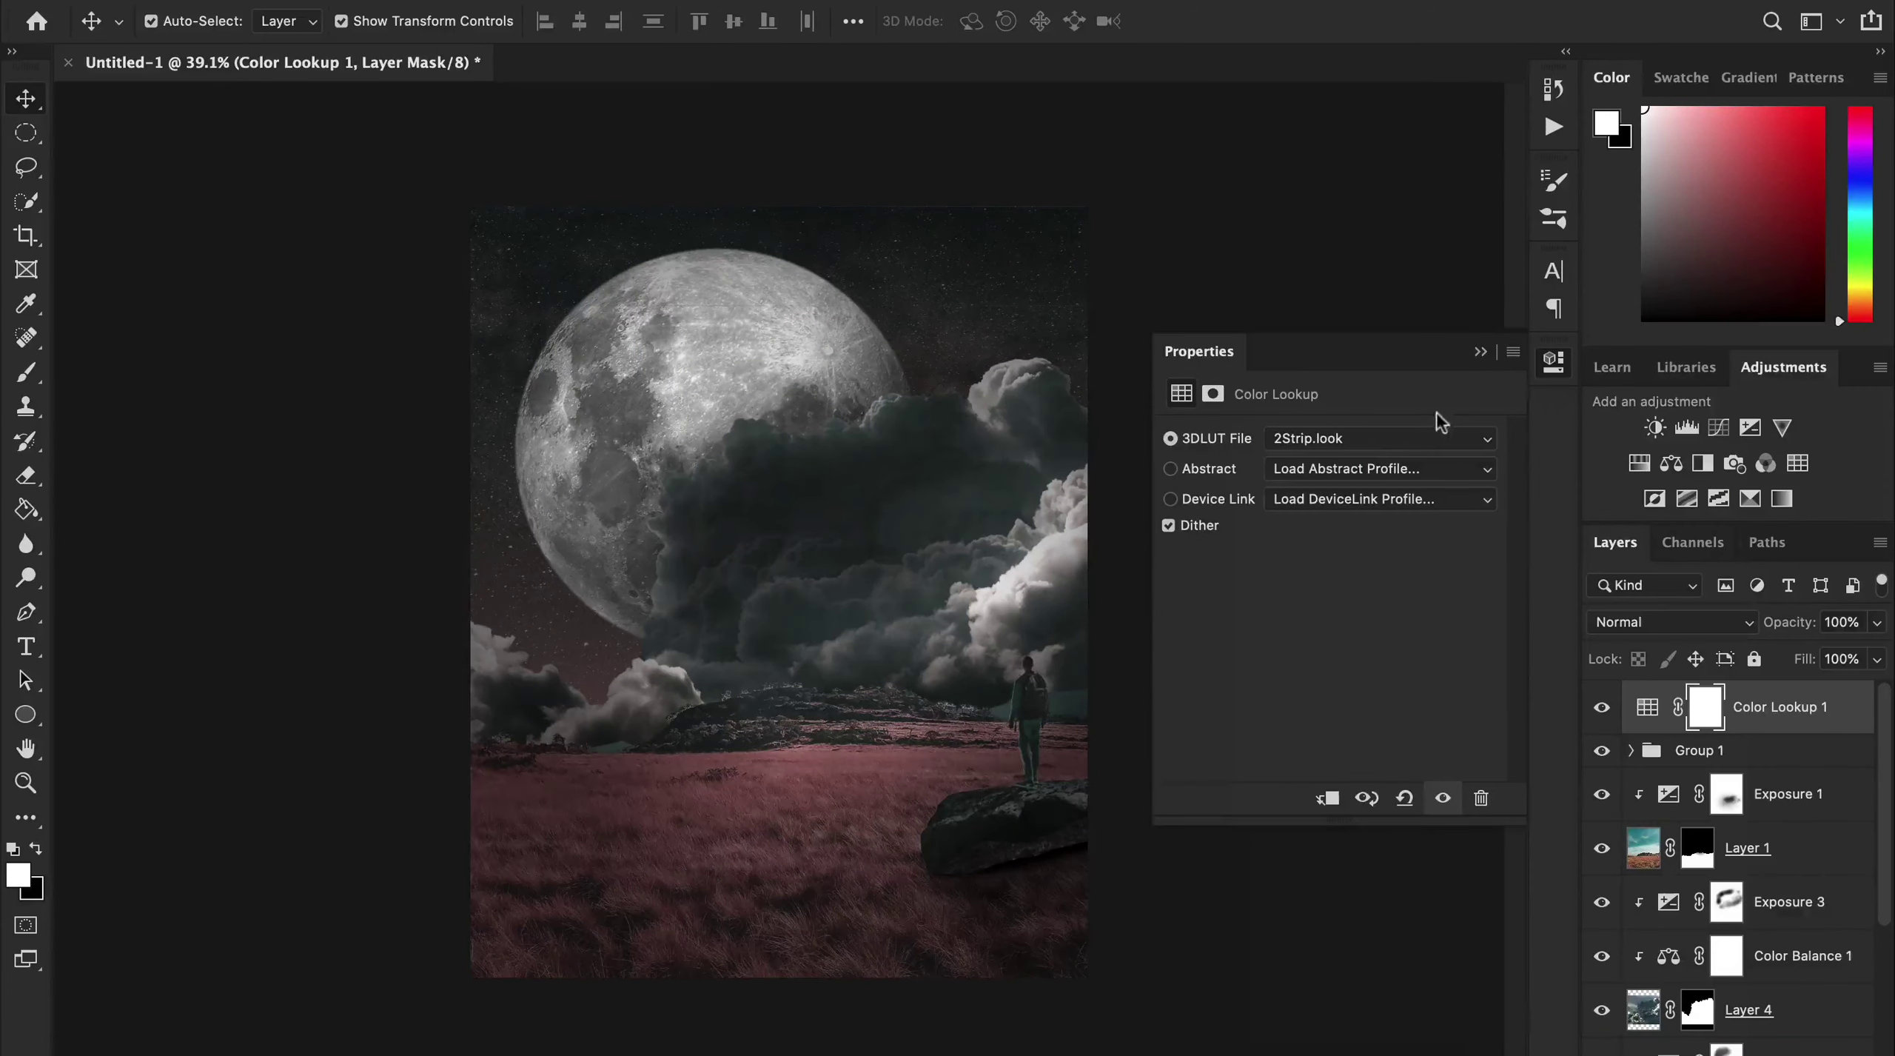
left_click(1480, 350)
left_click_drag(1788, 622, 1721, 622)
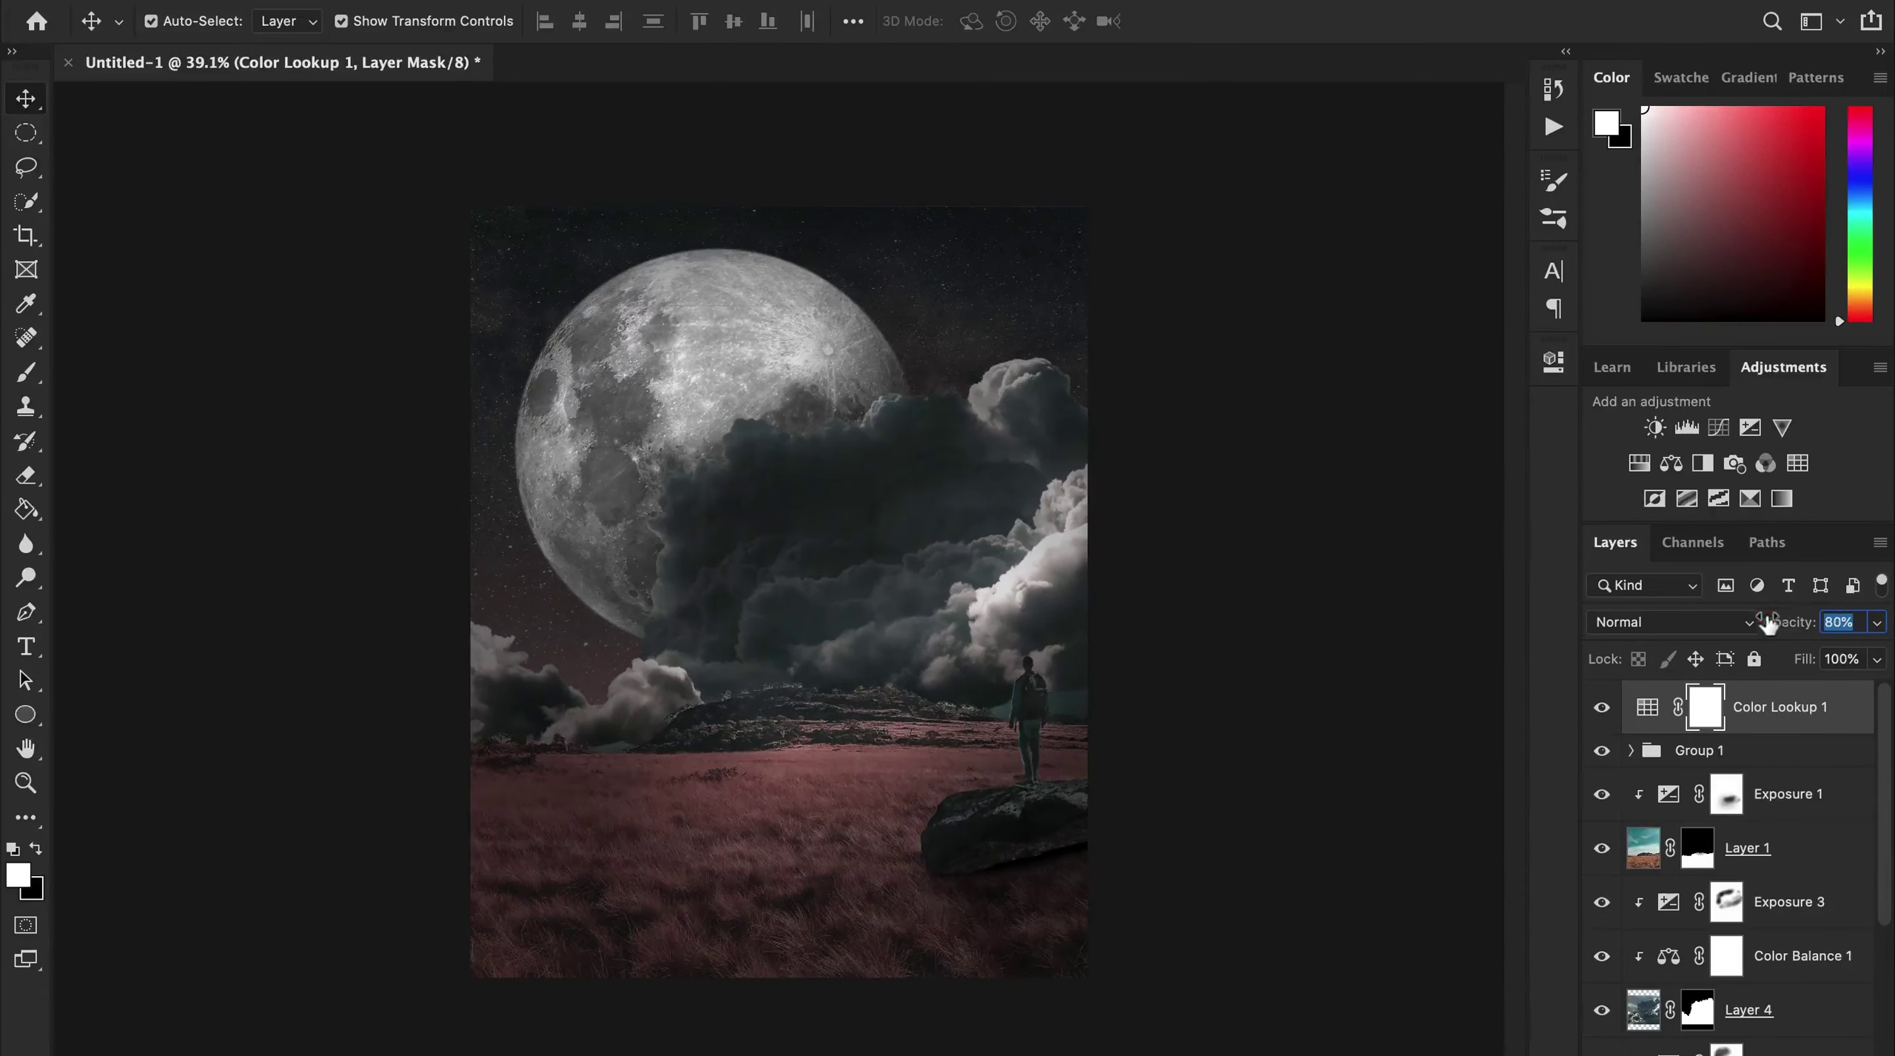
Fit the image in the window and add a new empty layer above Color Lookup 1.
key("ctrl+0")
left_click(1275, 610)
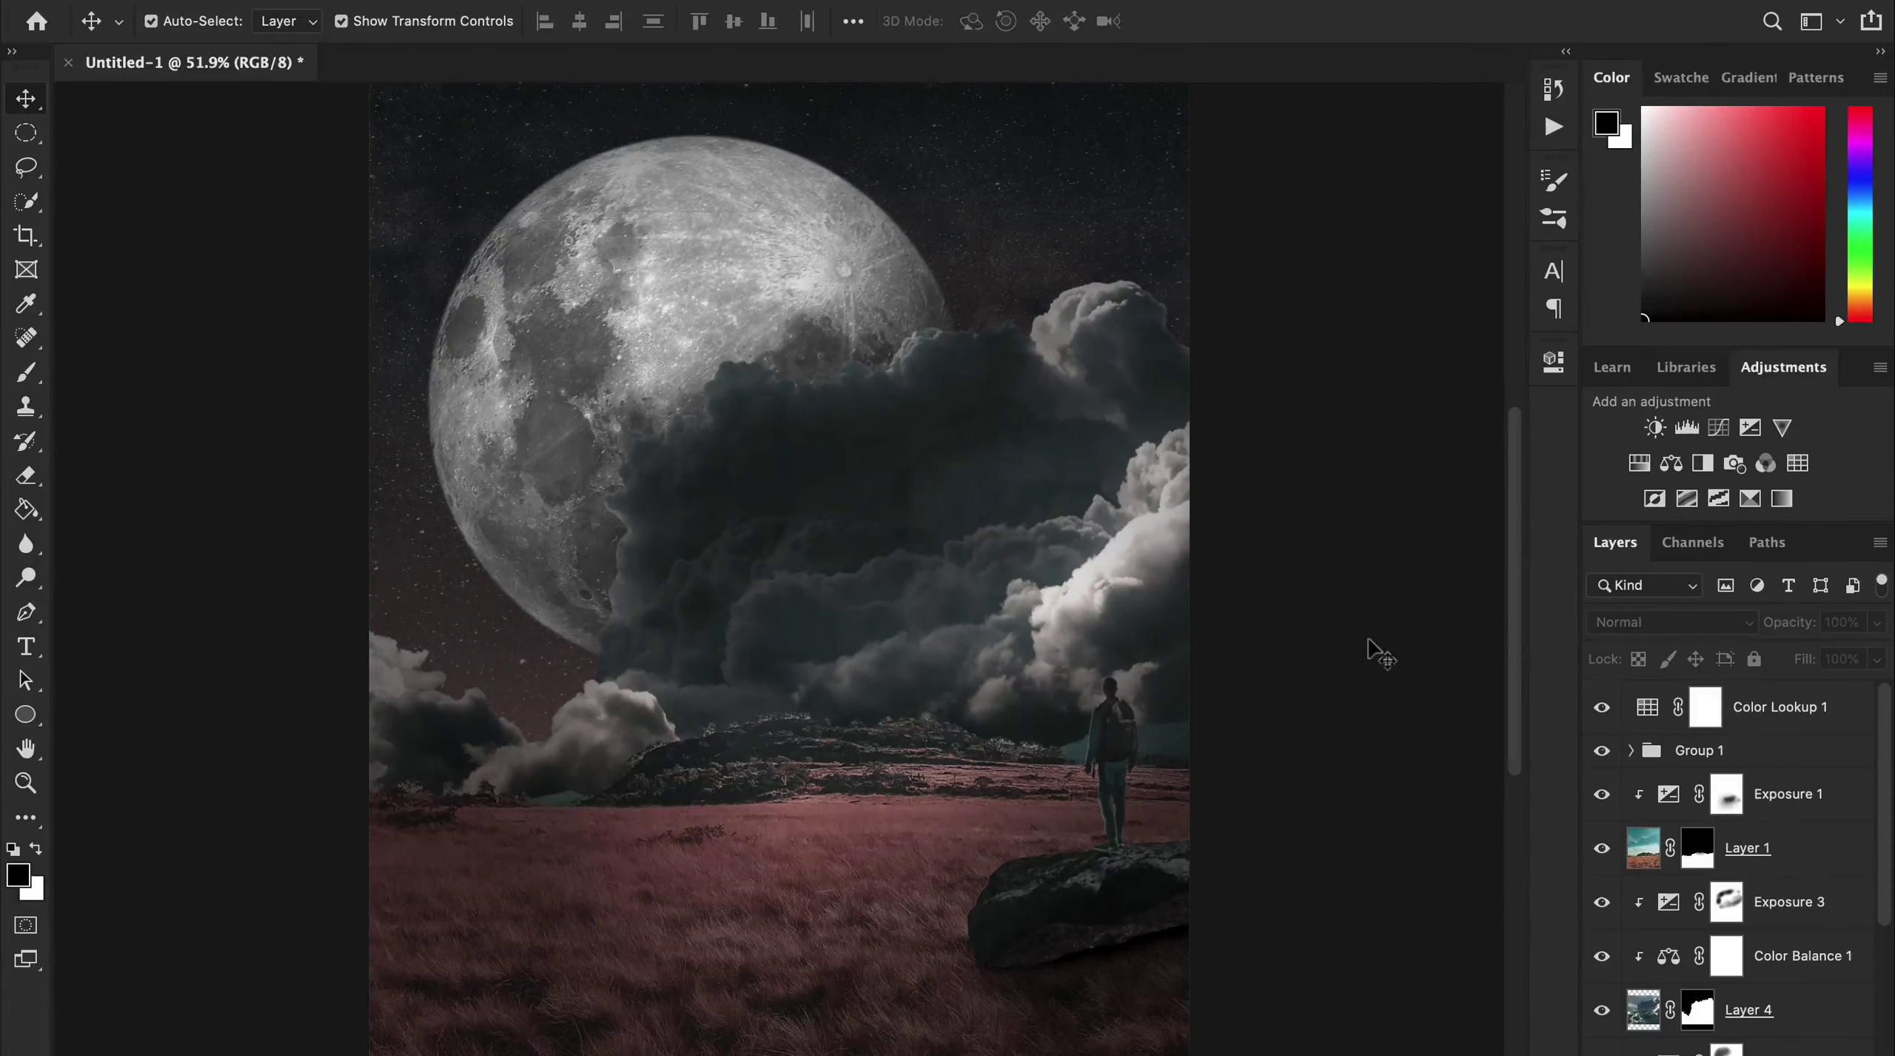
left_click(1777, 707)
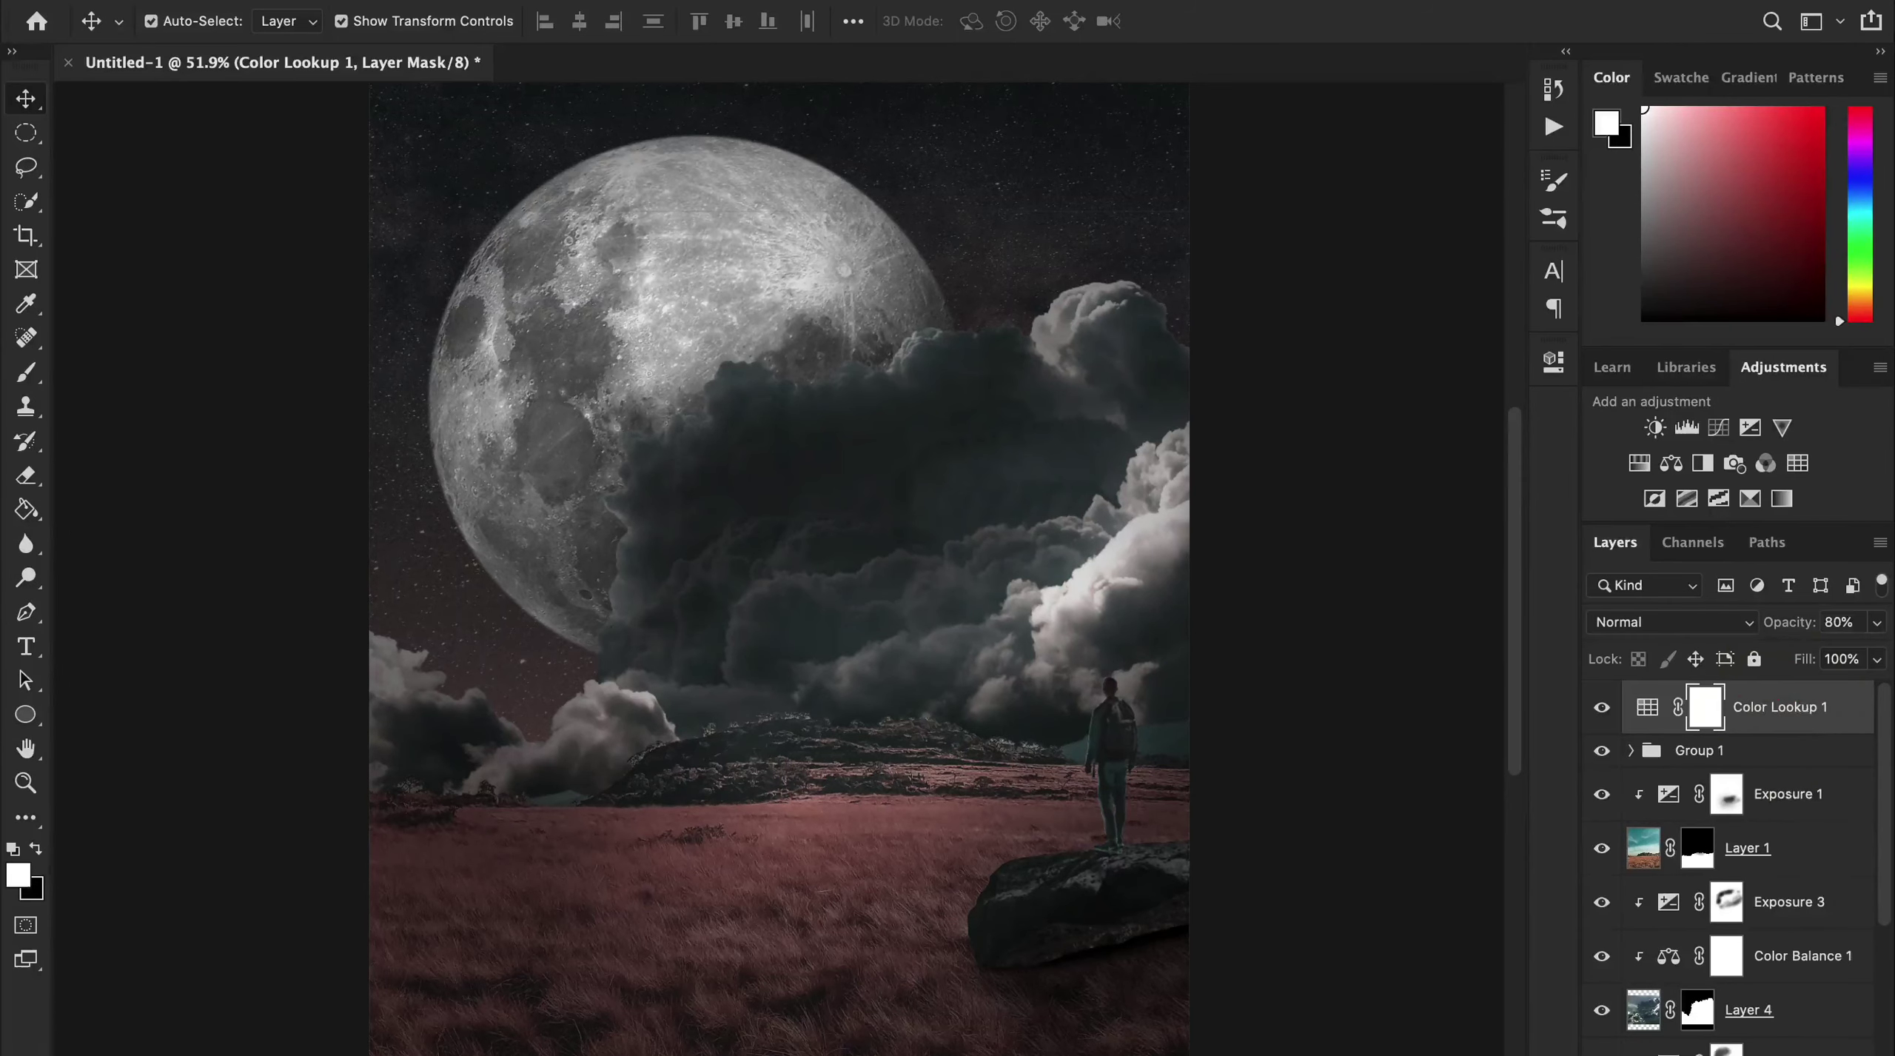
key("ctrl+shift+alt+n")
Give the brush wide spacing, 11 px size, and size, angle, roundness and opacity jitter.
key("b")
left_click(191, 21)
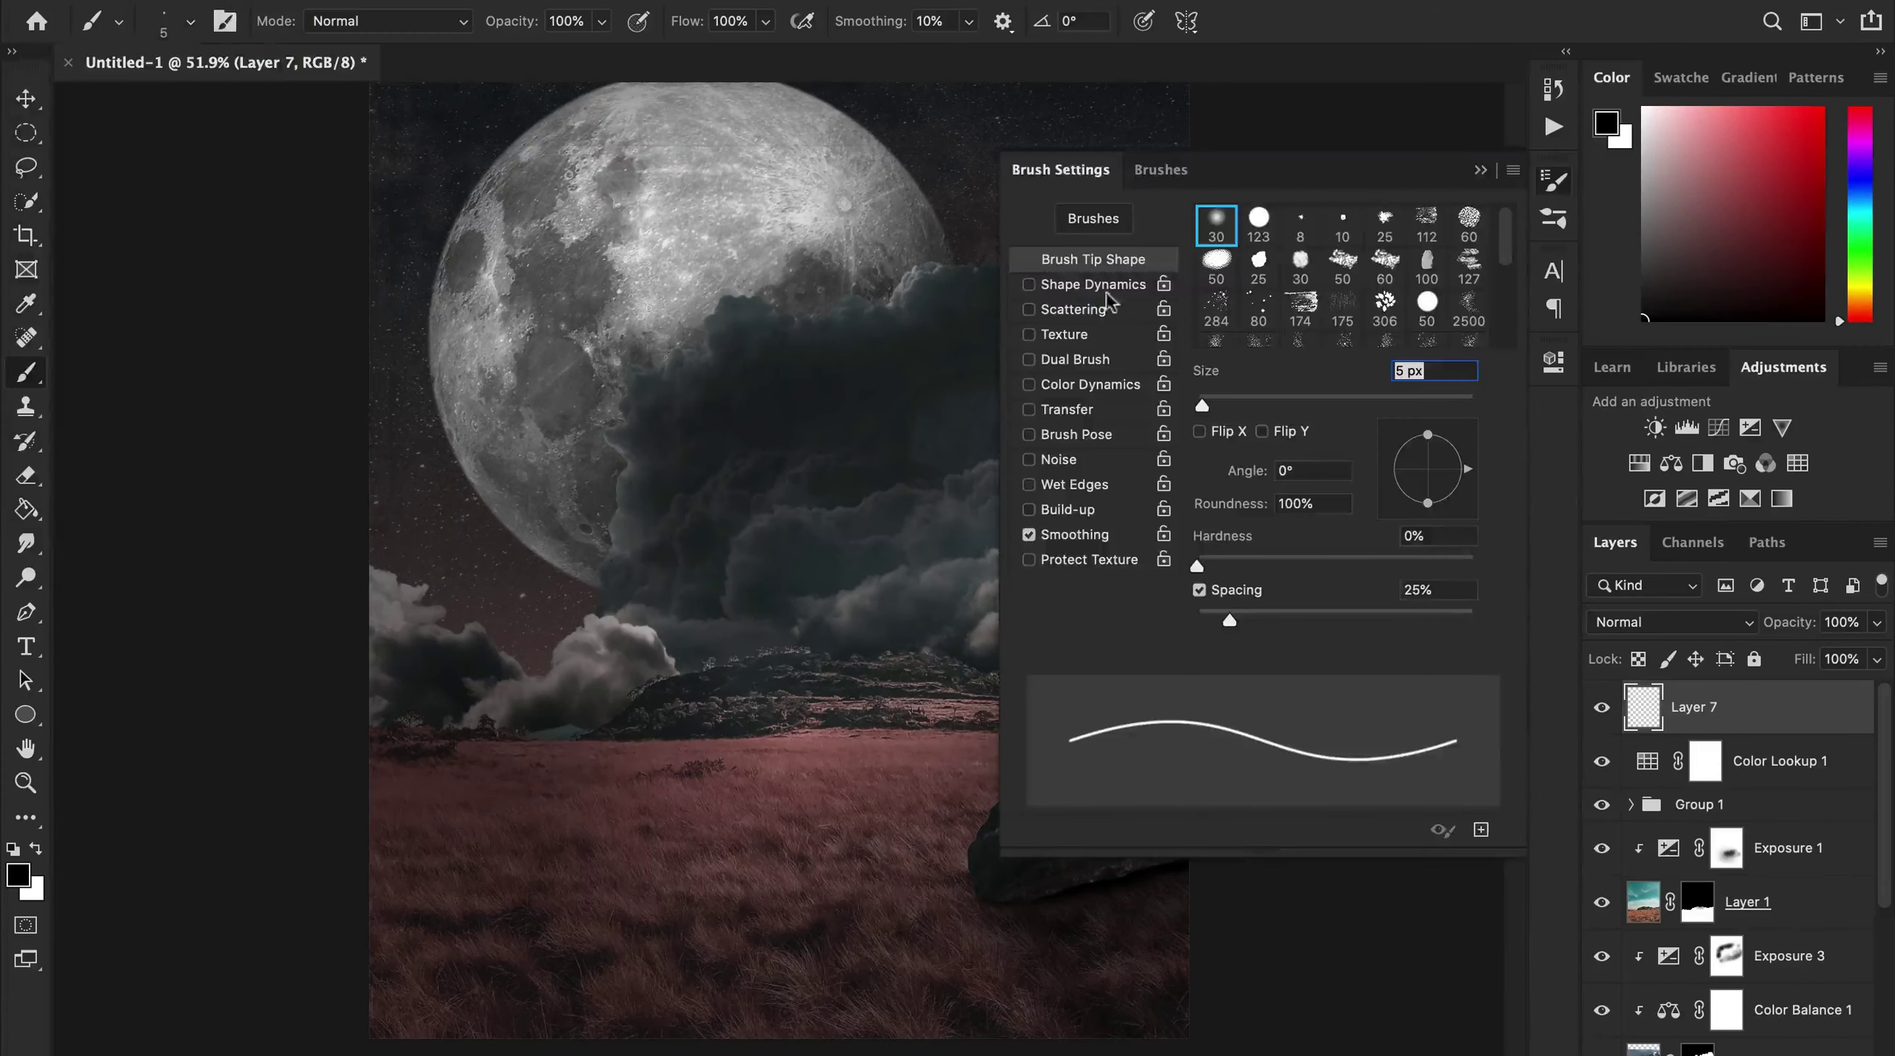
left_click_drag(1202, 406, 1209, 406)
left_click_drag(1375, 622, 1571, 588)
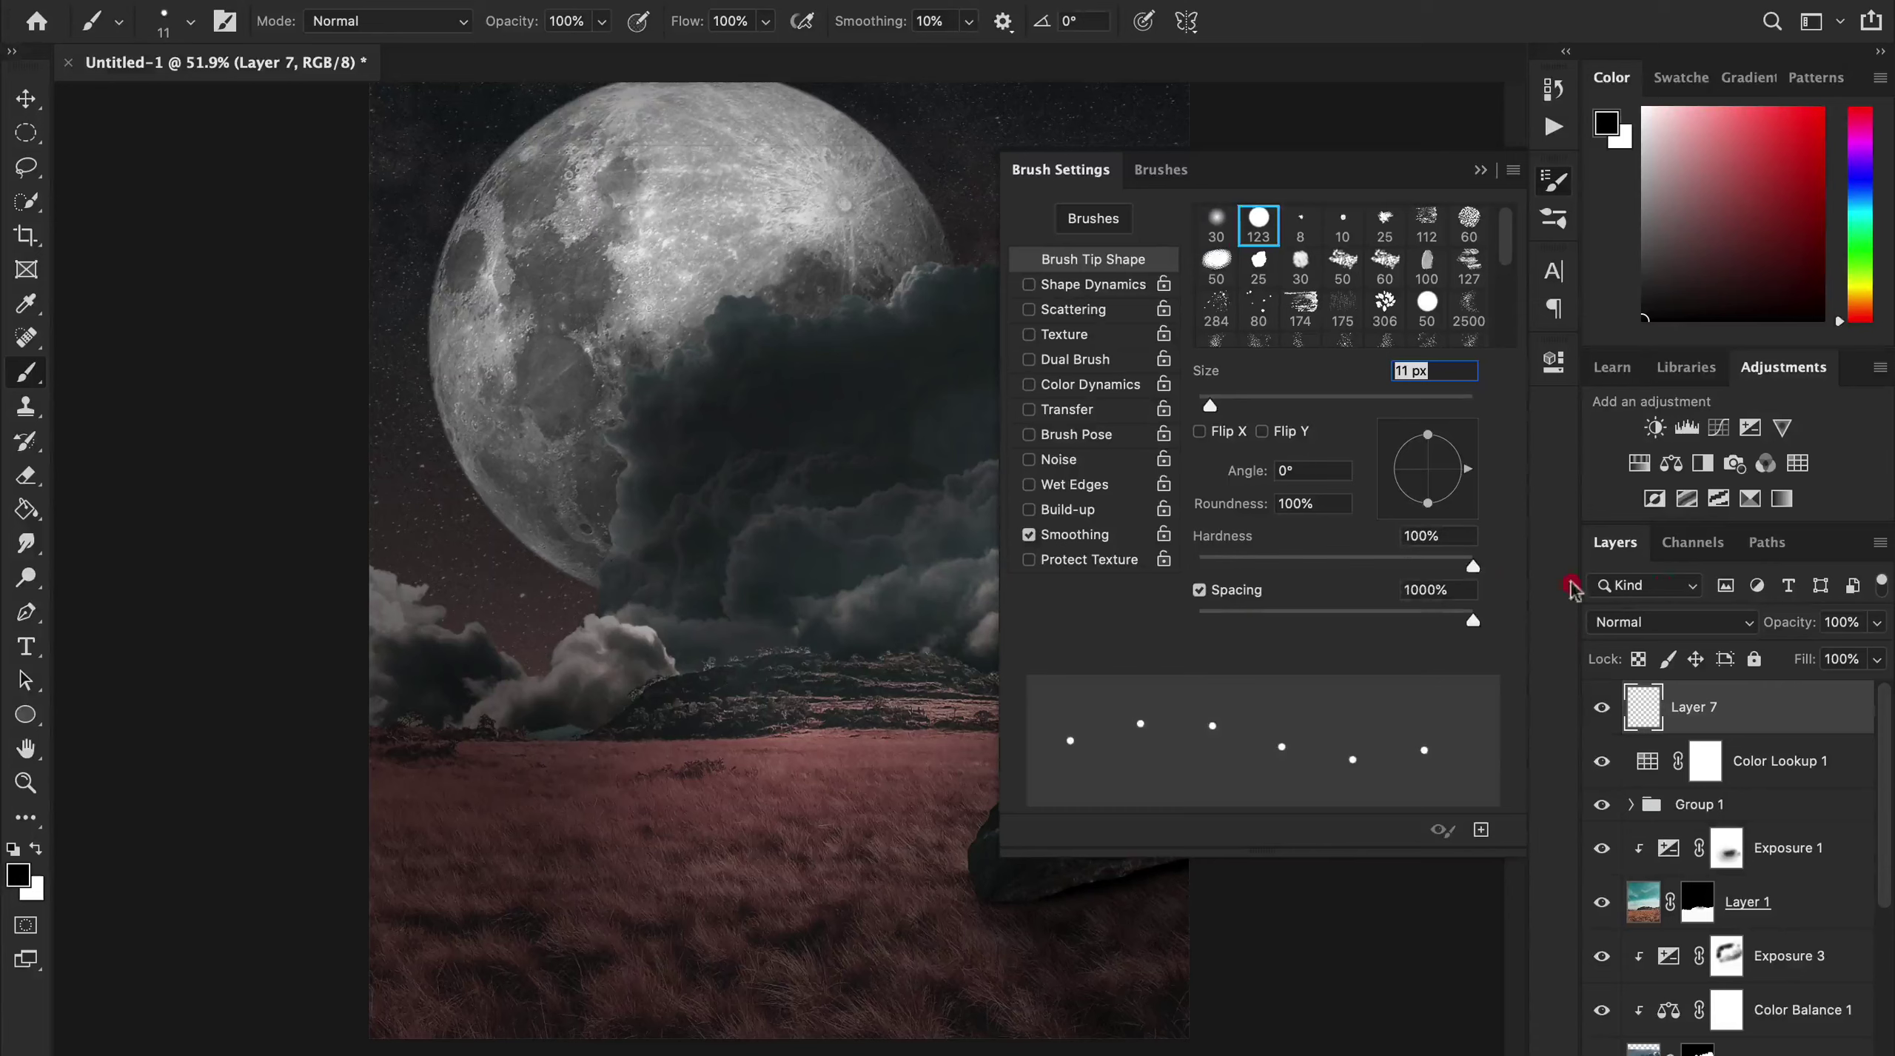
left_click(1049, 288)
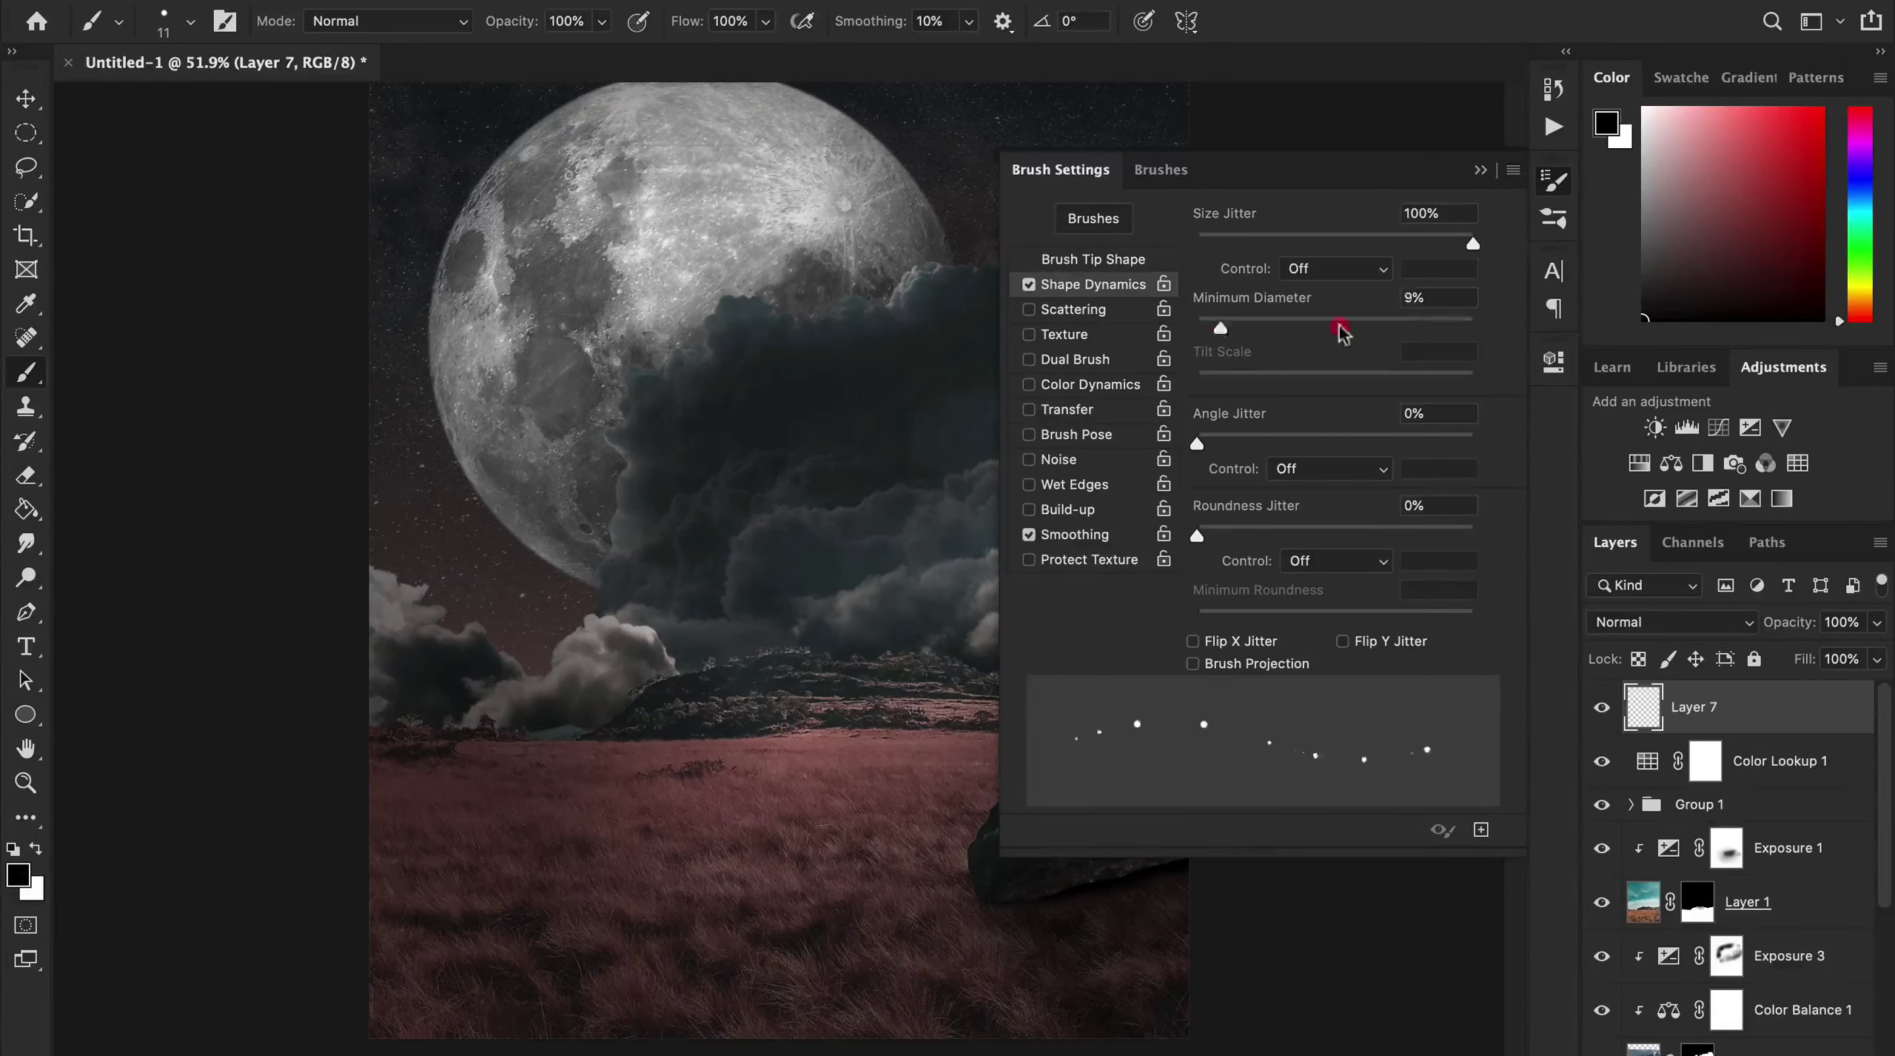
left_click_drag(1549, 448, 1464, 445)
left_click_drag(1197, 535, 1381, 529)
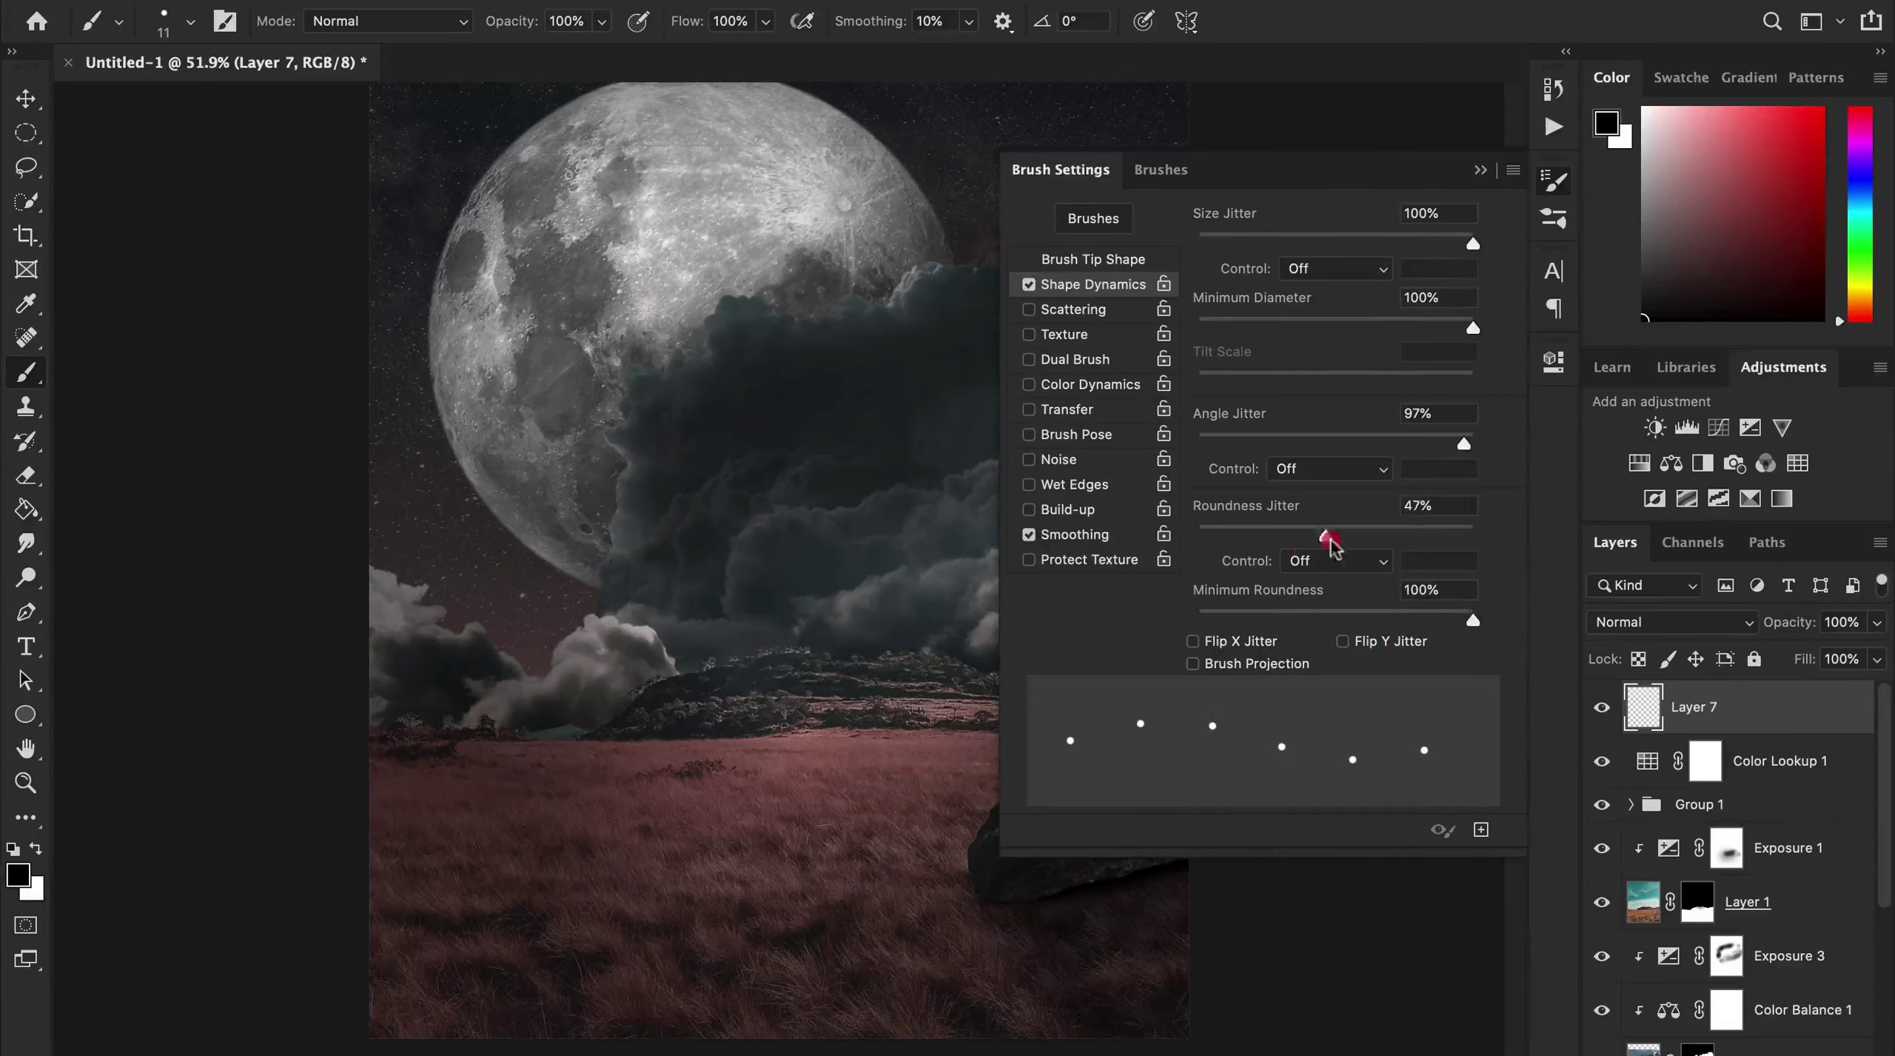
left_click(1062, 413)
left_click(1091, 309)
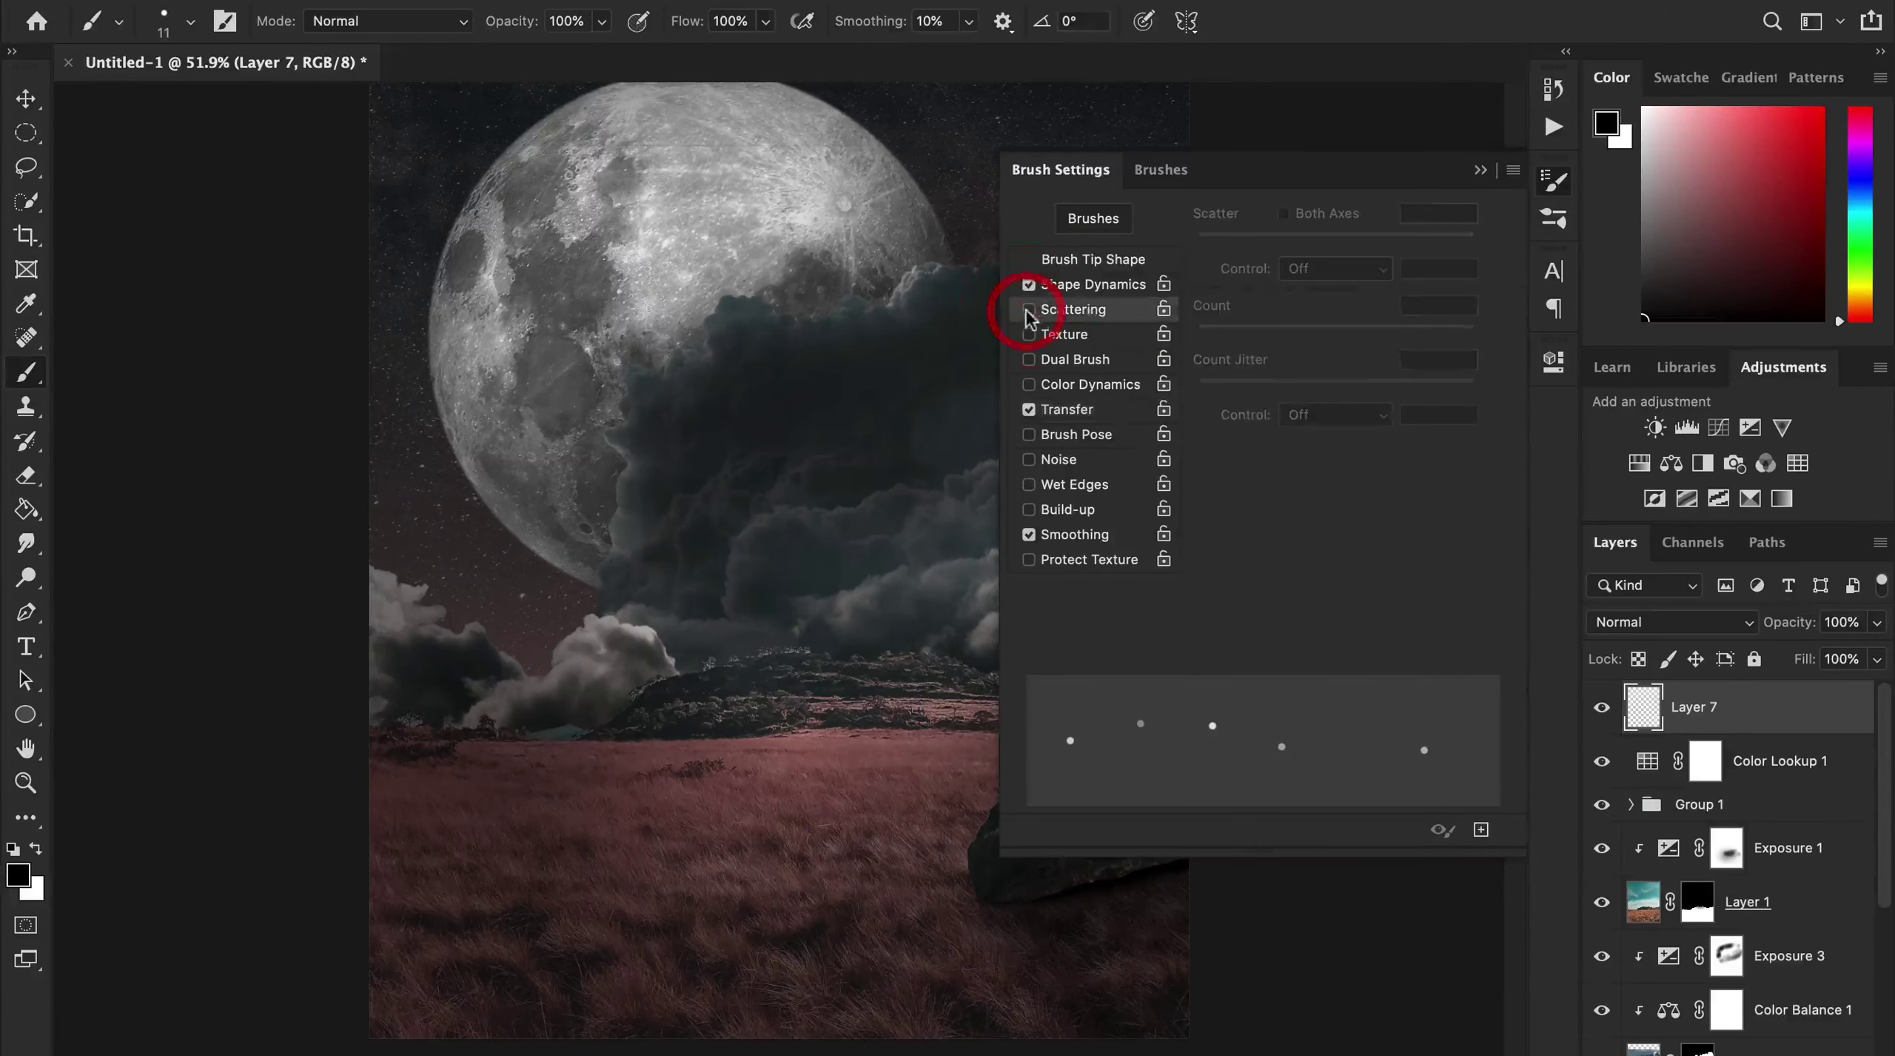
left_click(1481, 170)
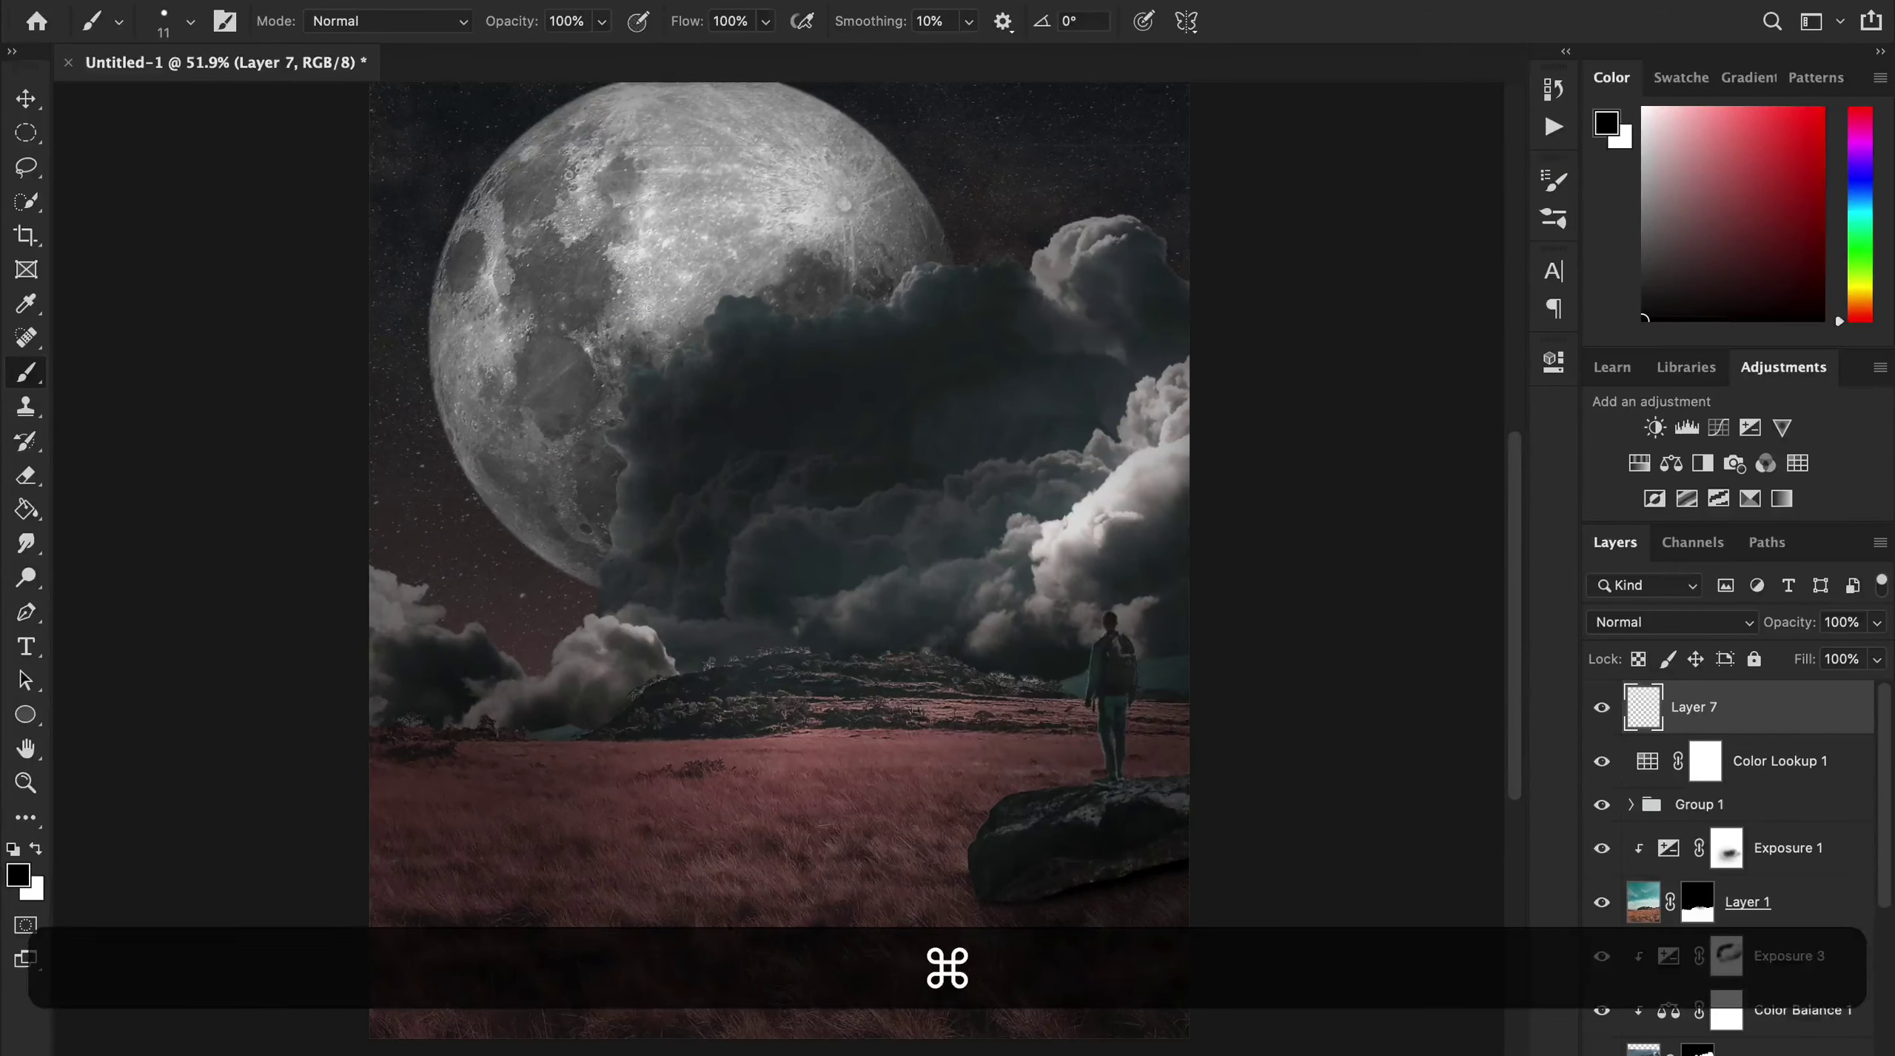
Turn on brush Scattering with a Count of 16.
left_click(225, 21)
left_click(1118, 263)
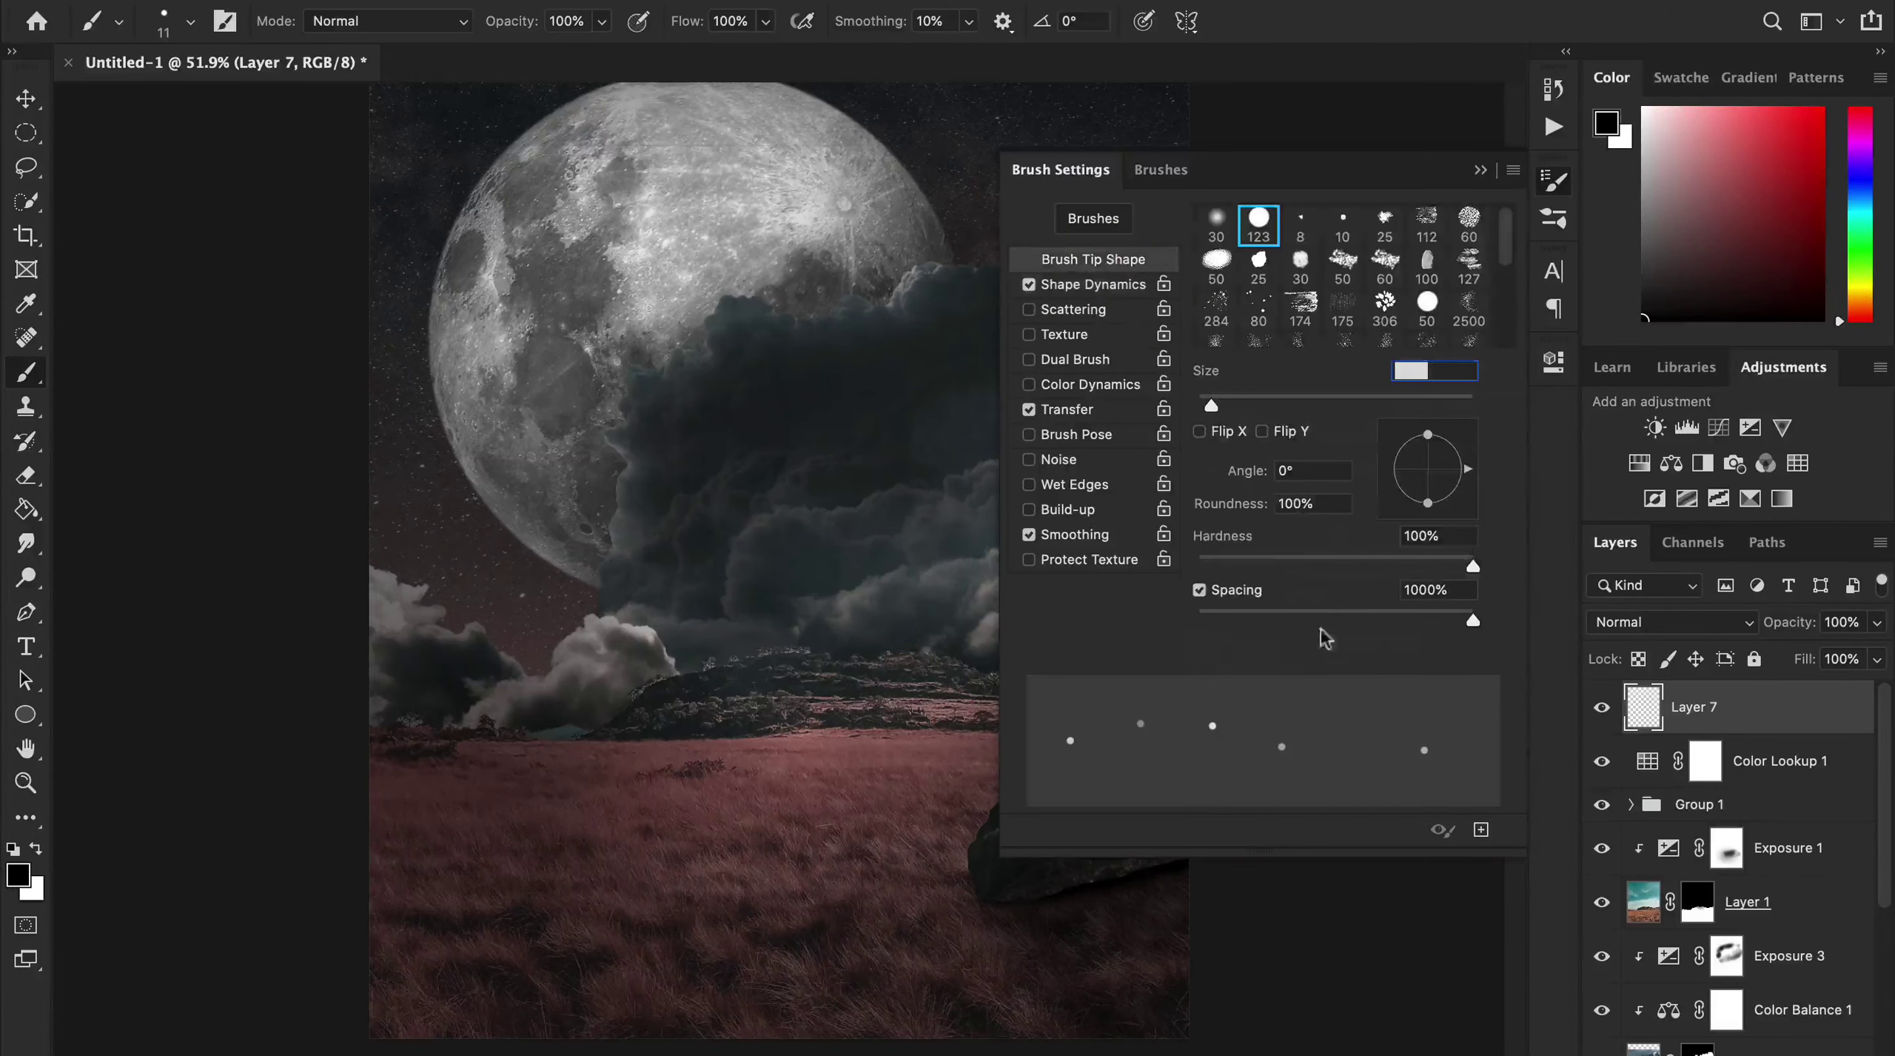
left_click(1081, 285)
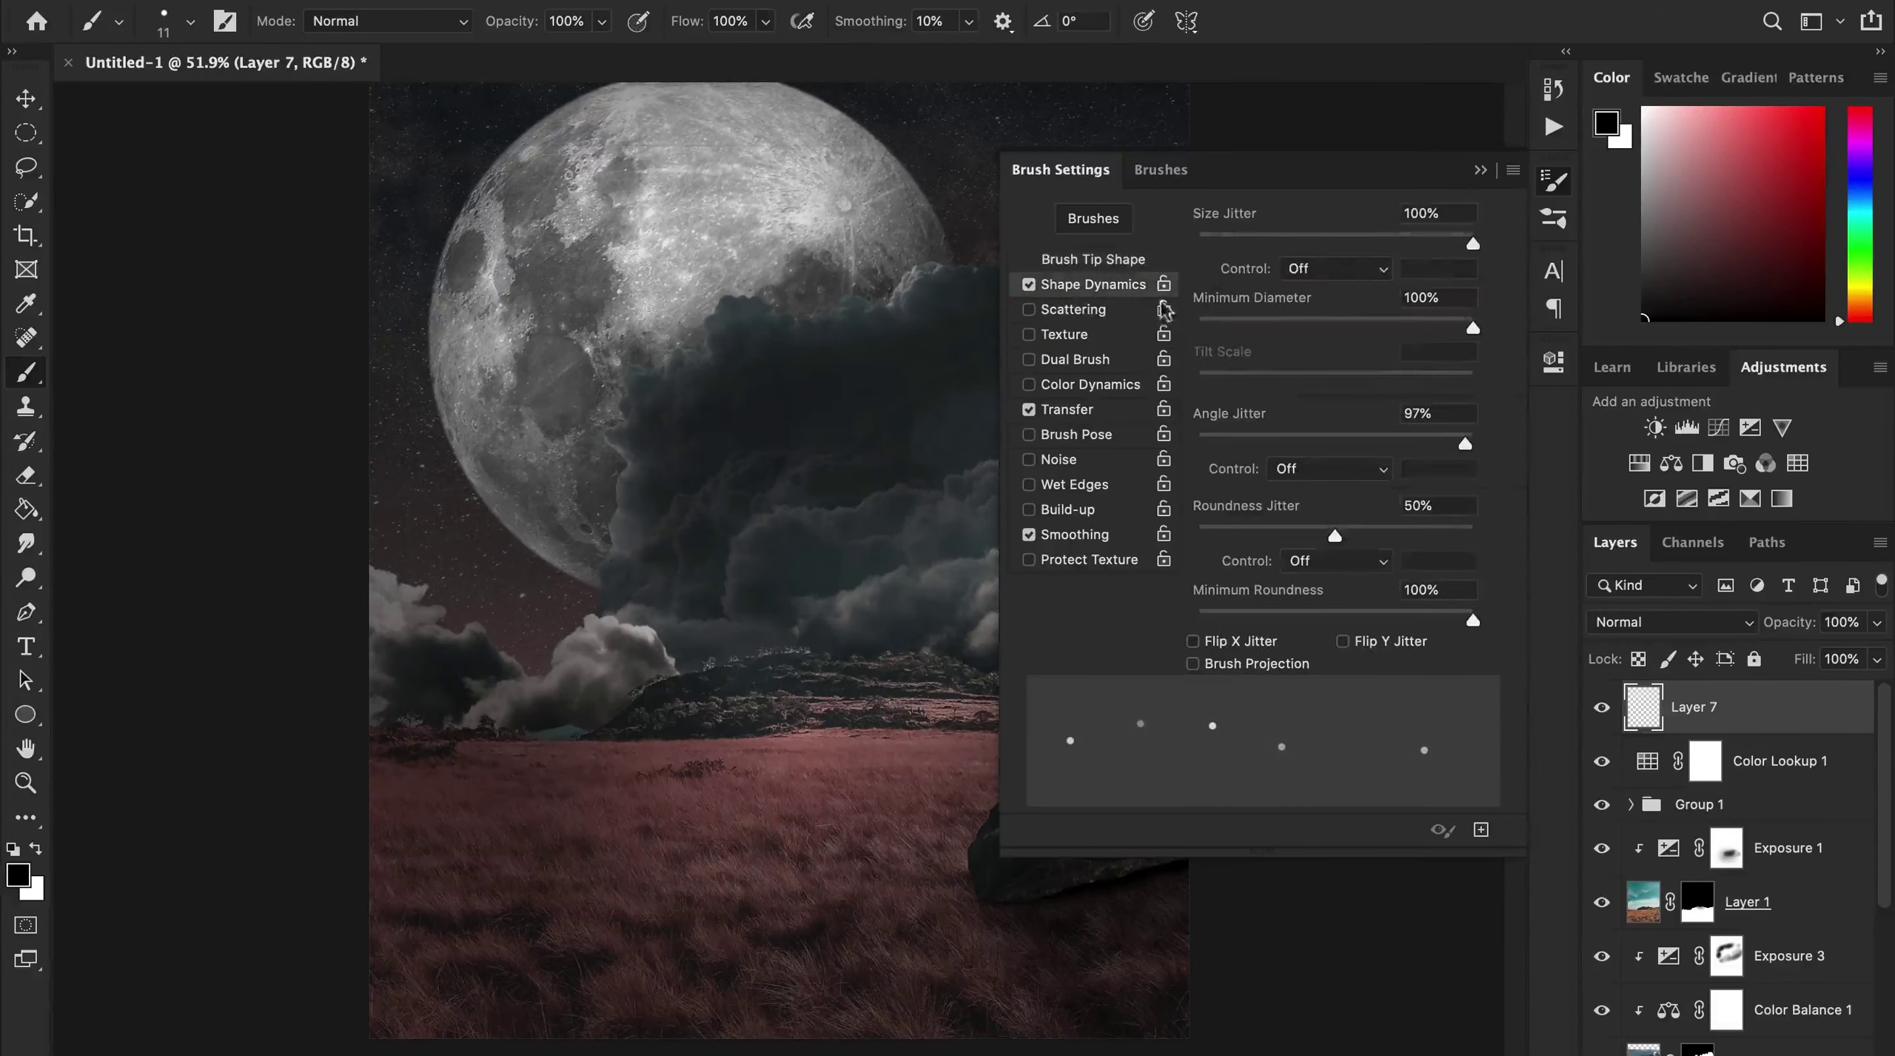
left_click(1074, 309)
left_click_drag(1258, 236, 1535, 244)
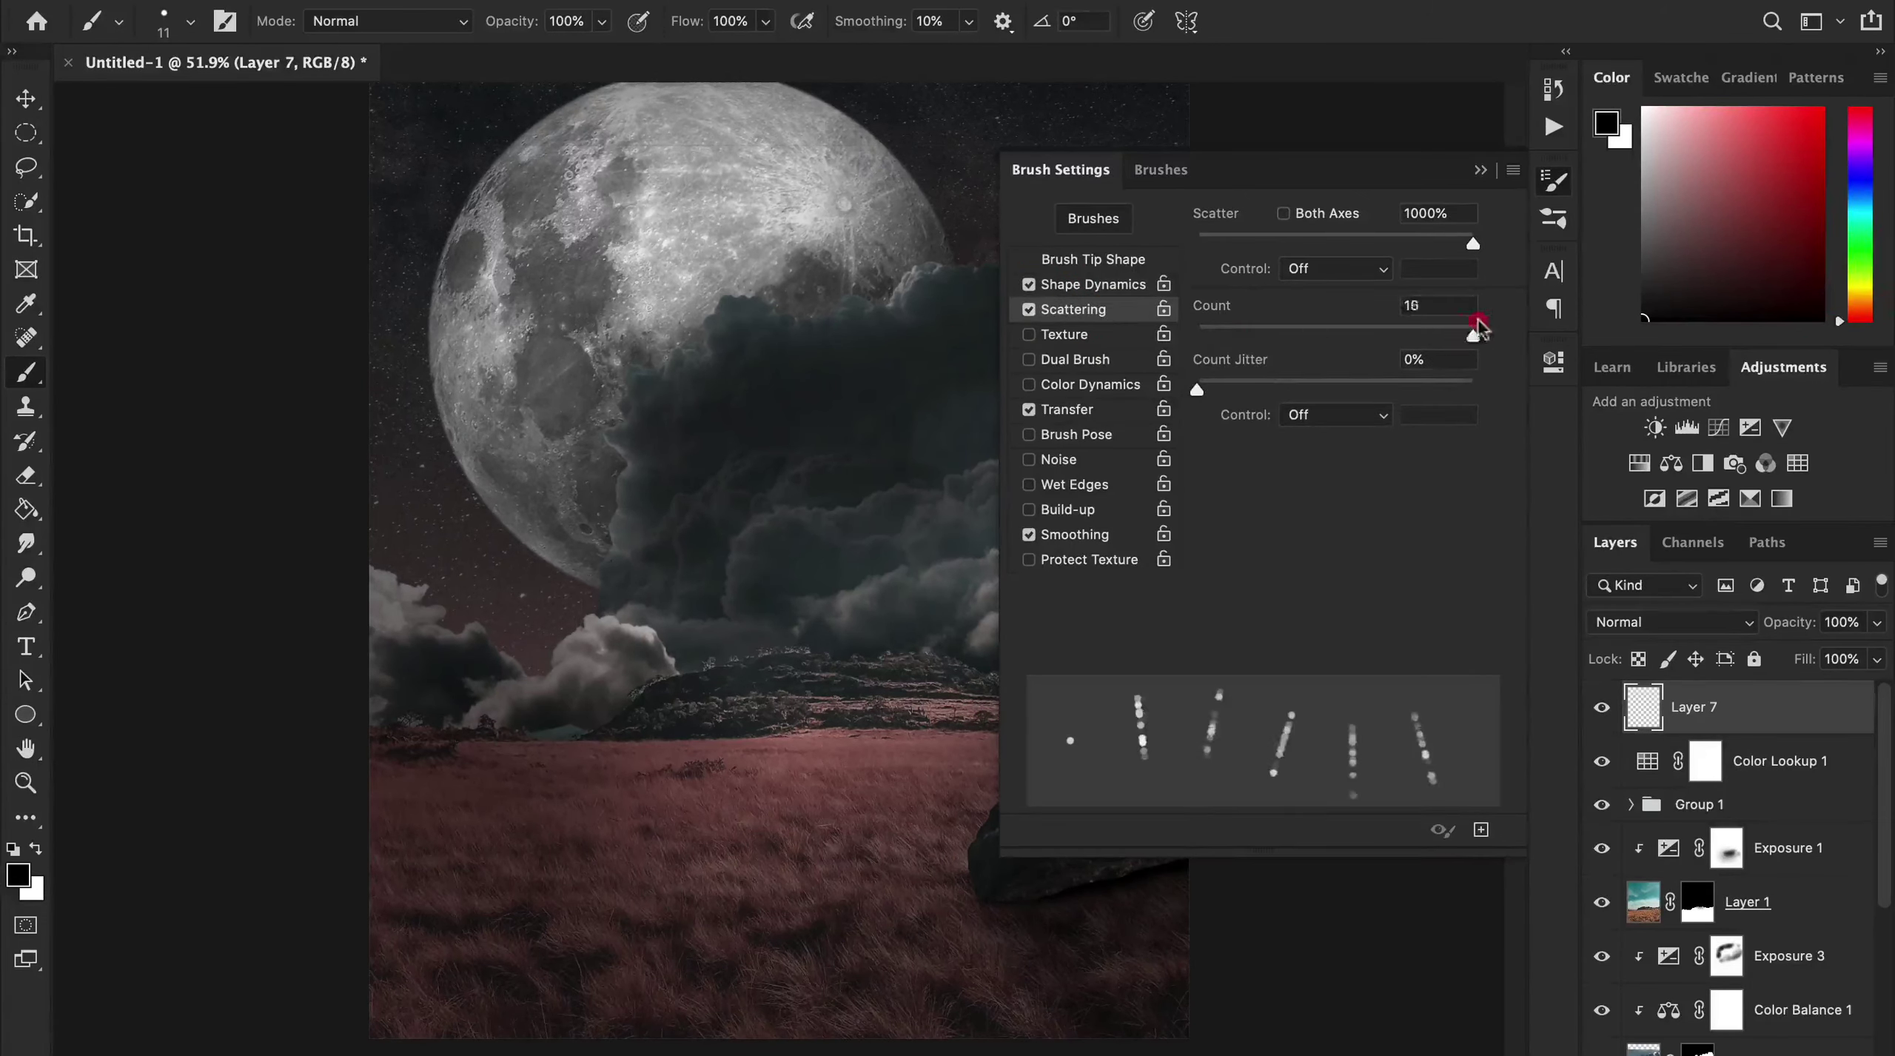
left_click(1479, 171)
Paint scattered white particles across the field with a smaller brush on Layer 7.
key("x")
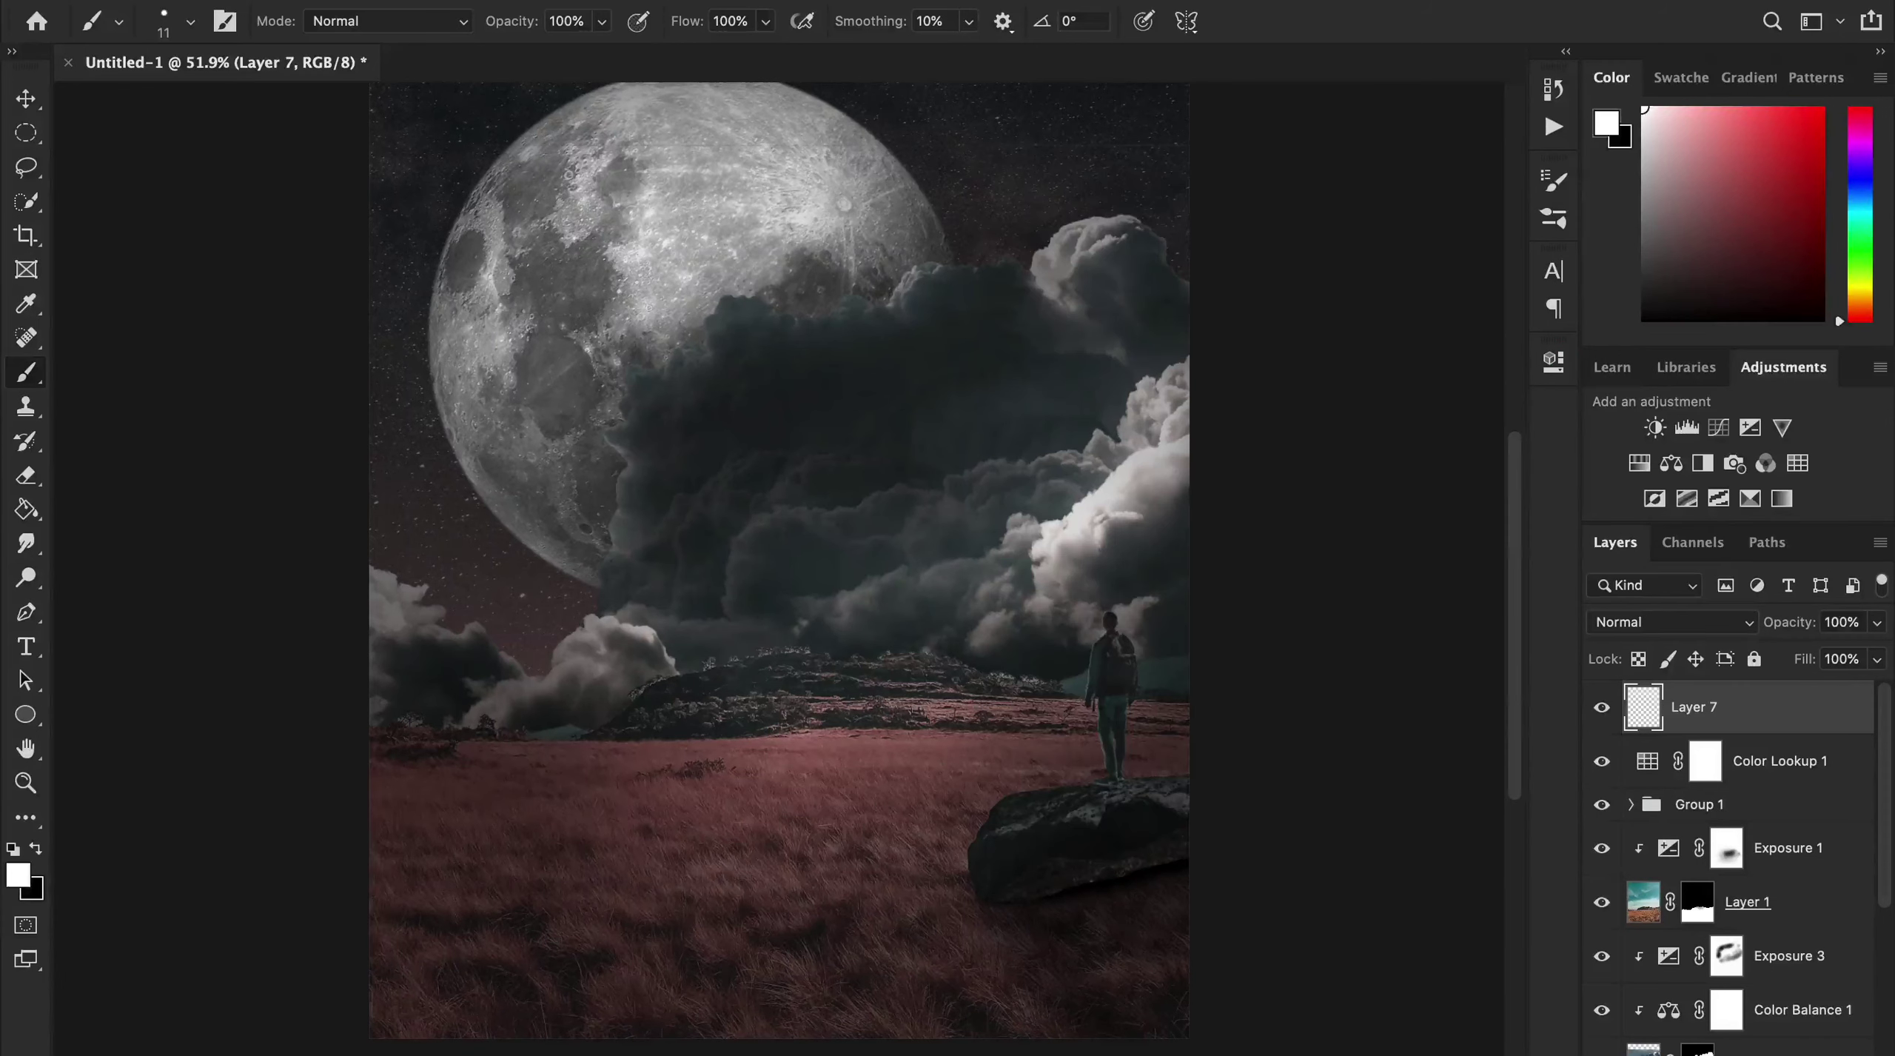
key("ctrl+z")
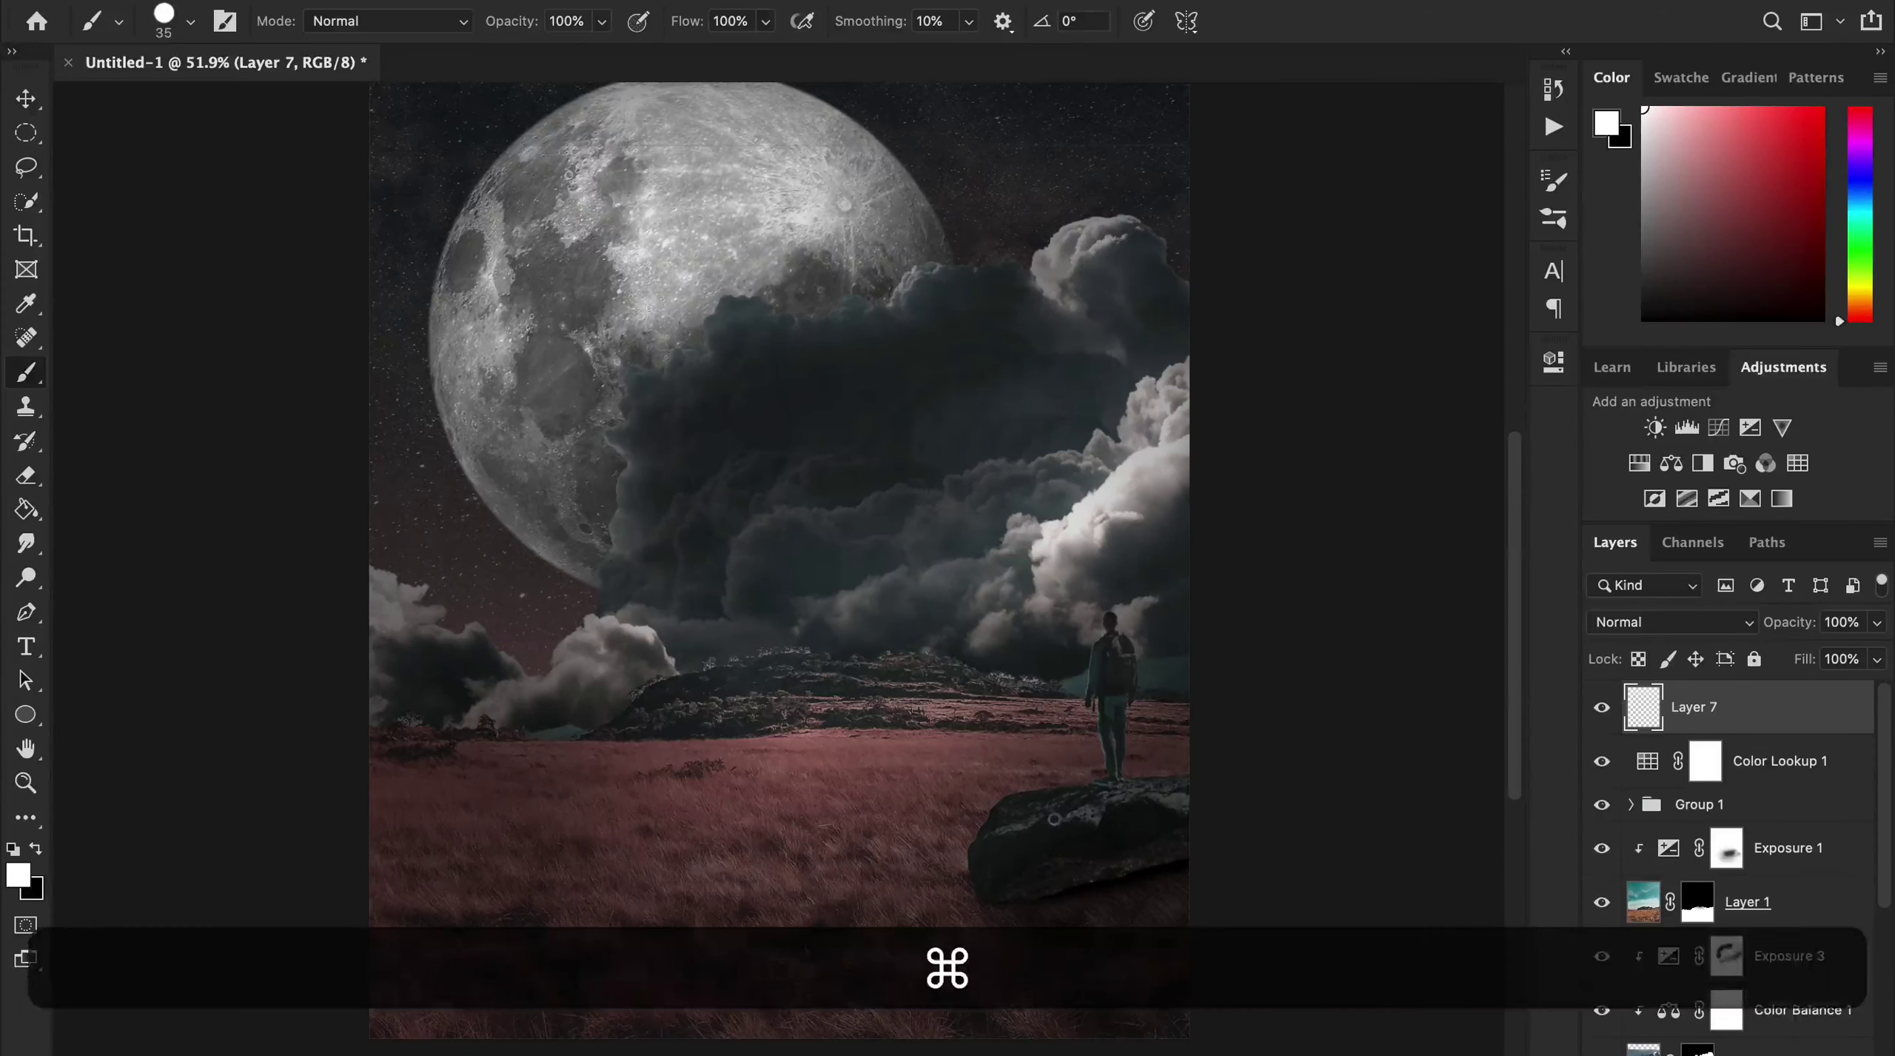
key("bracketleft")
key("bracketleft")
key("bracketleft")
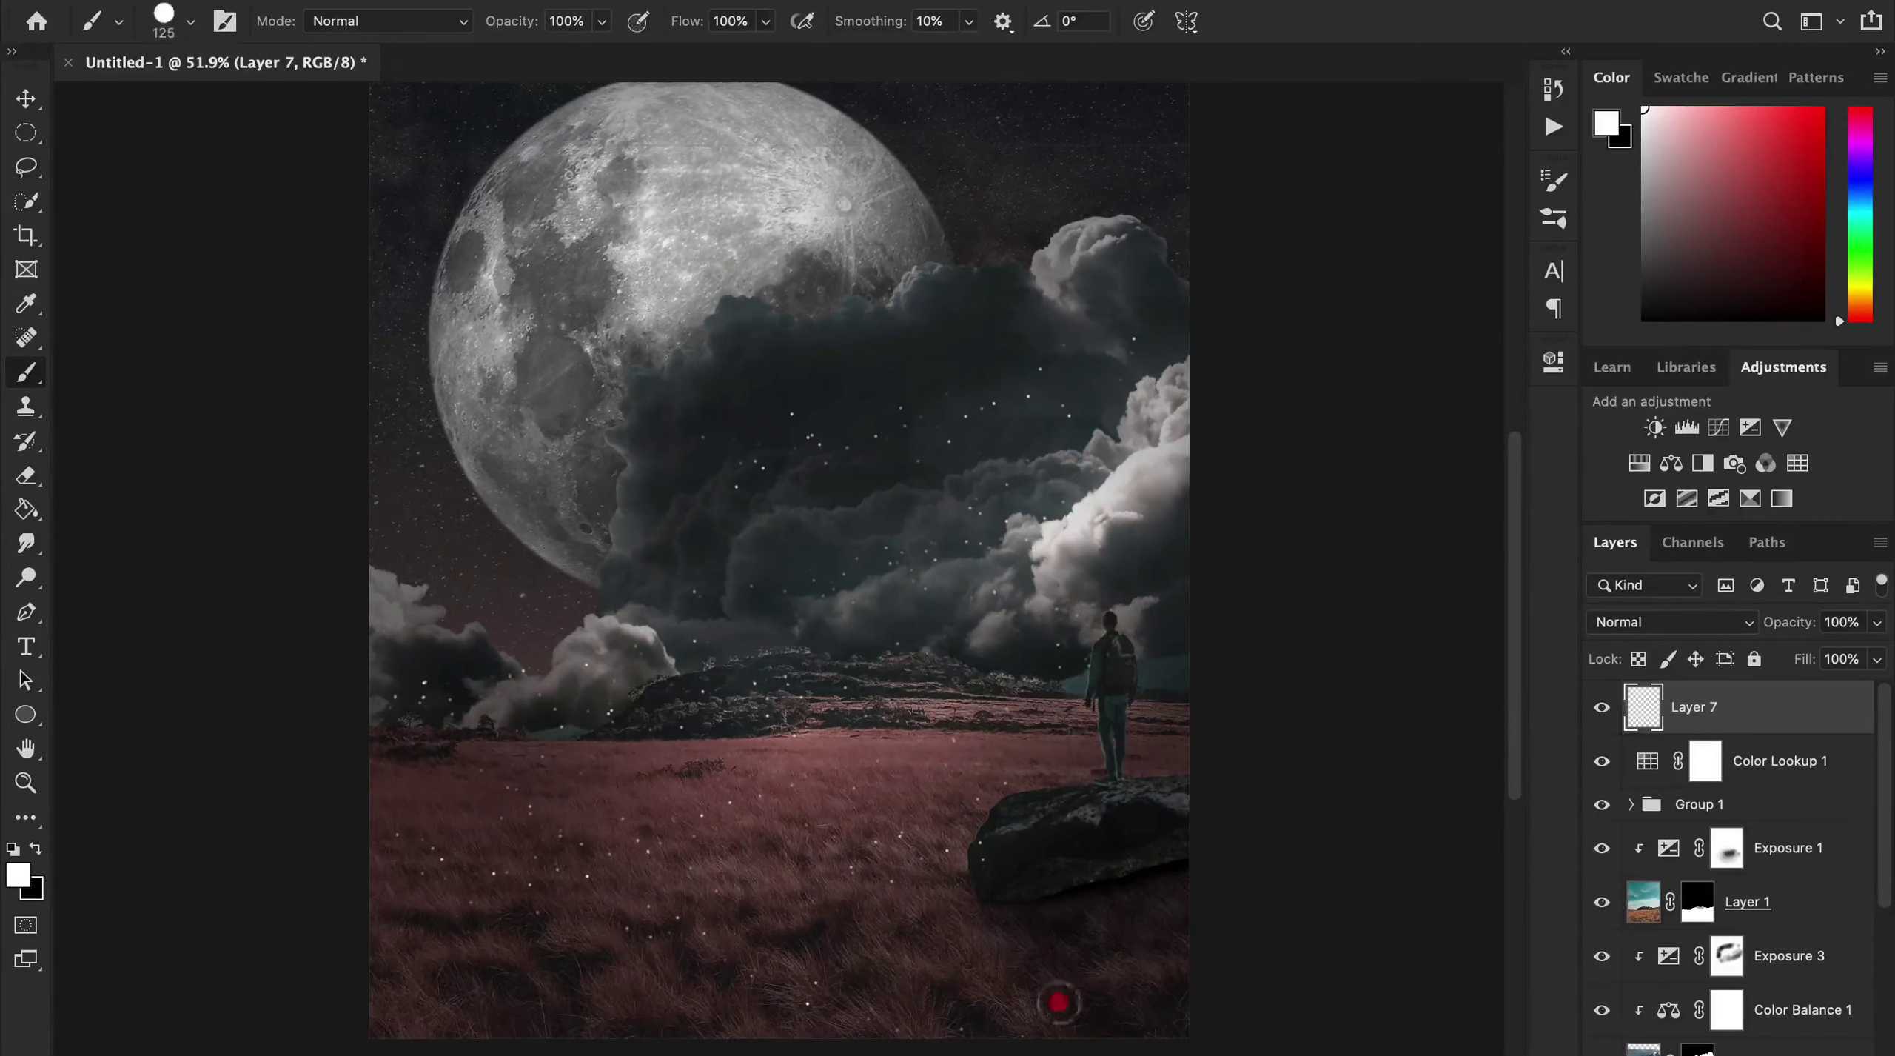
key("bracketleft")
key("bracketleft")
key("bracketleft")
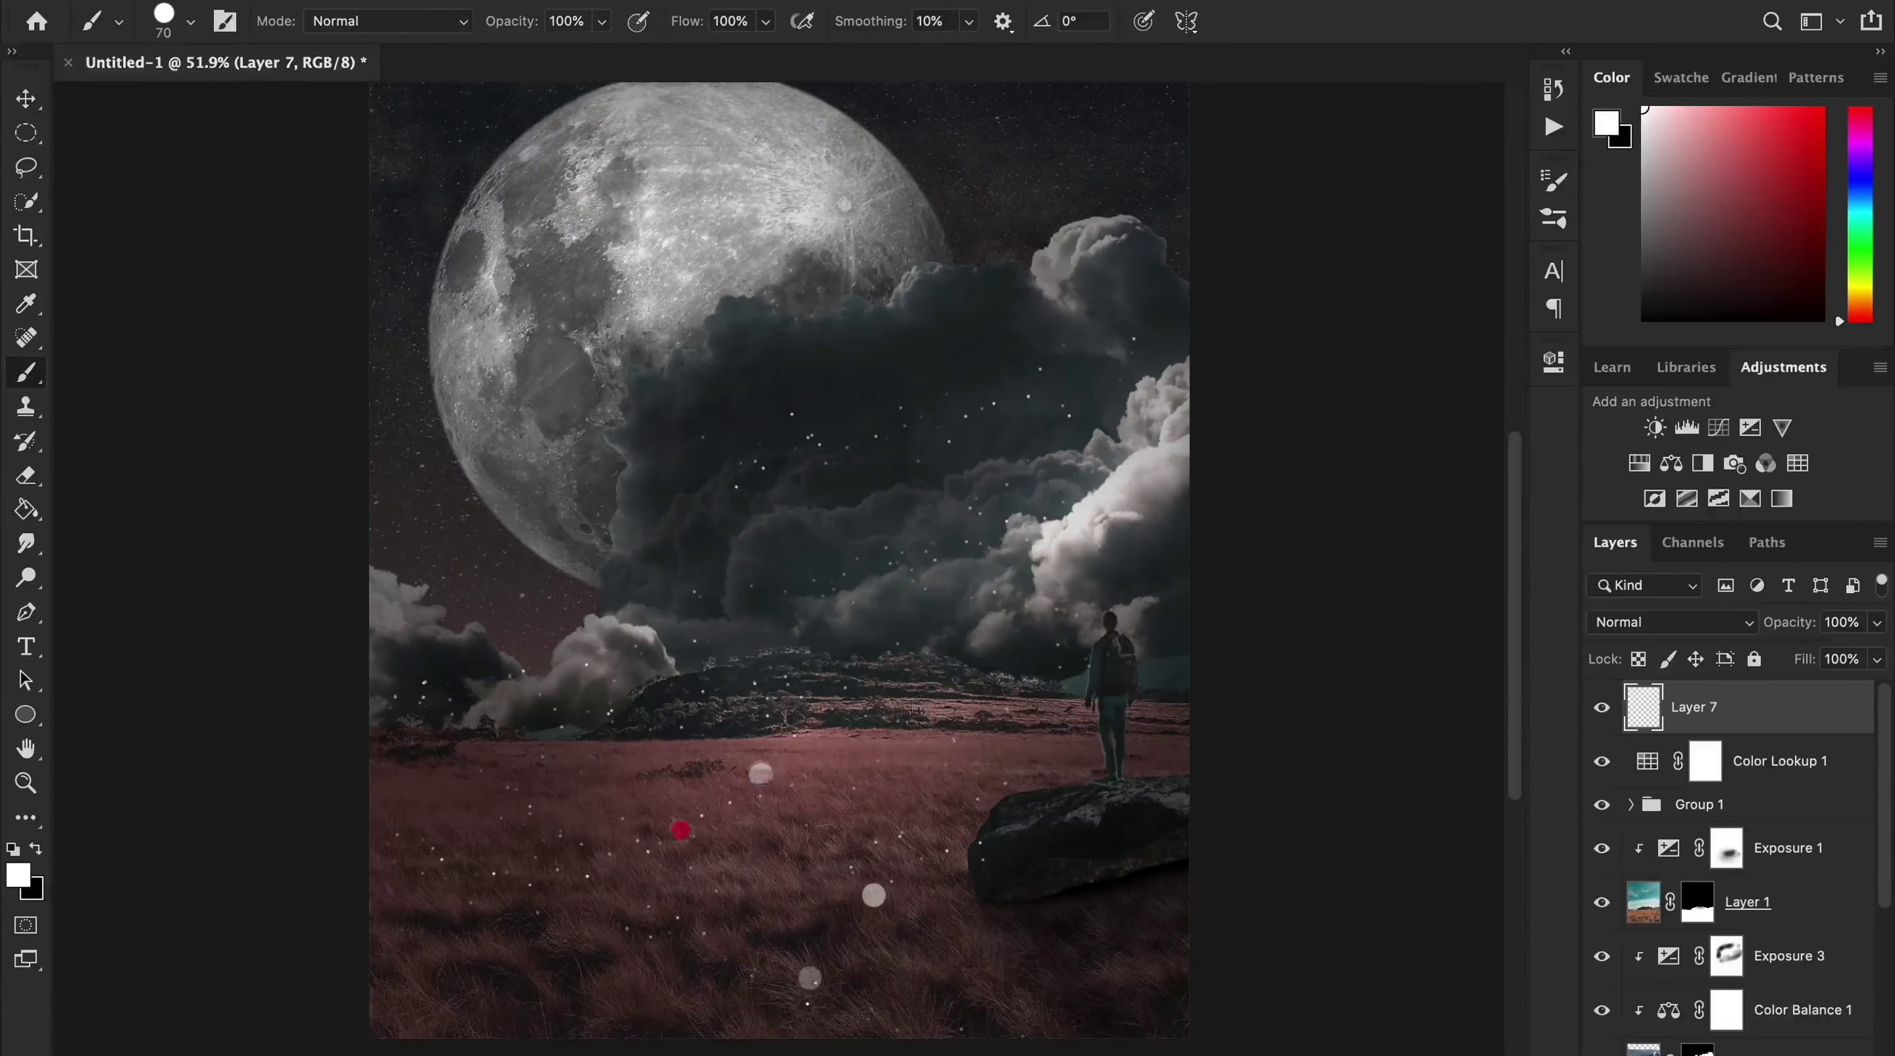
left_click_drag(681, 830, 635, 809)
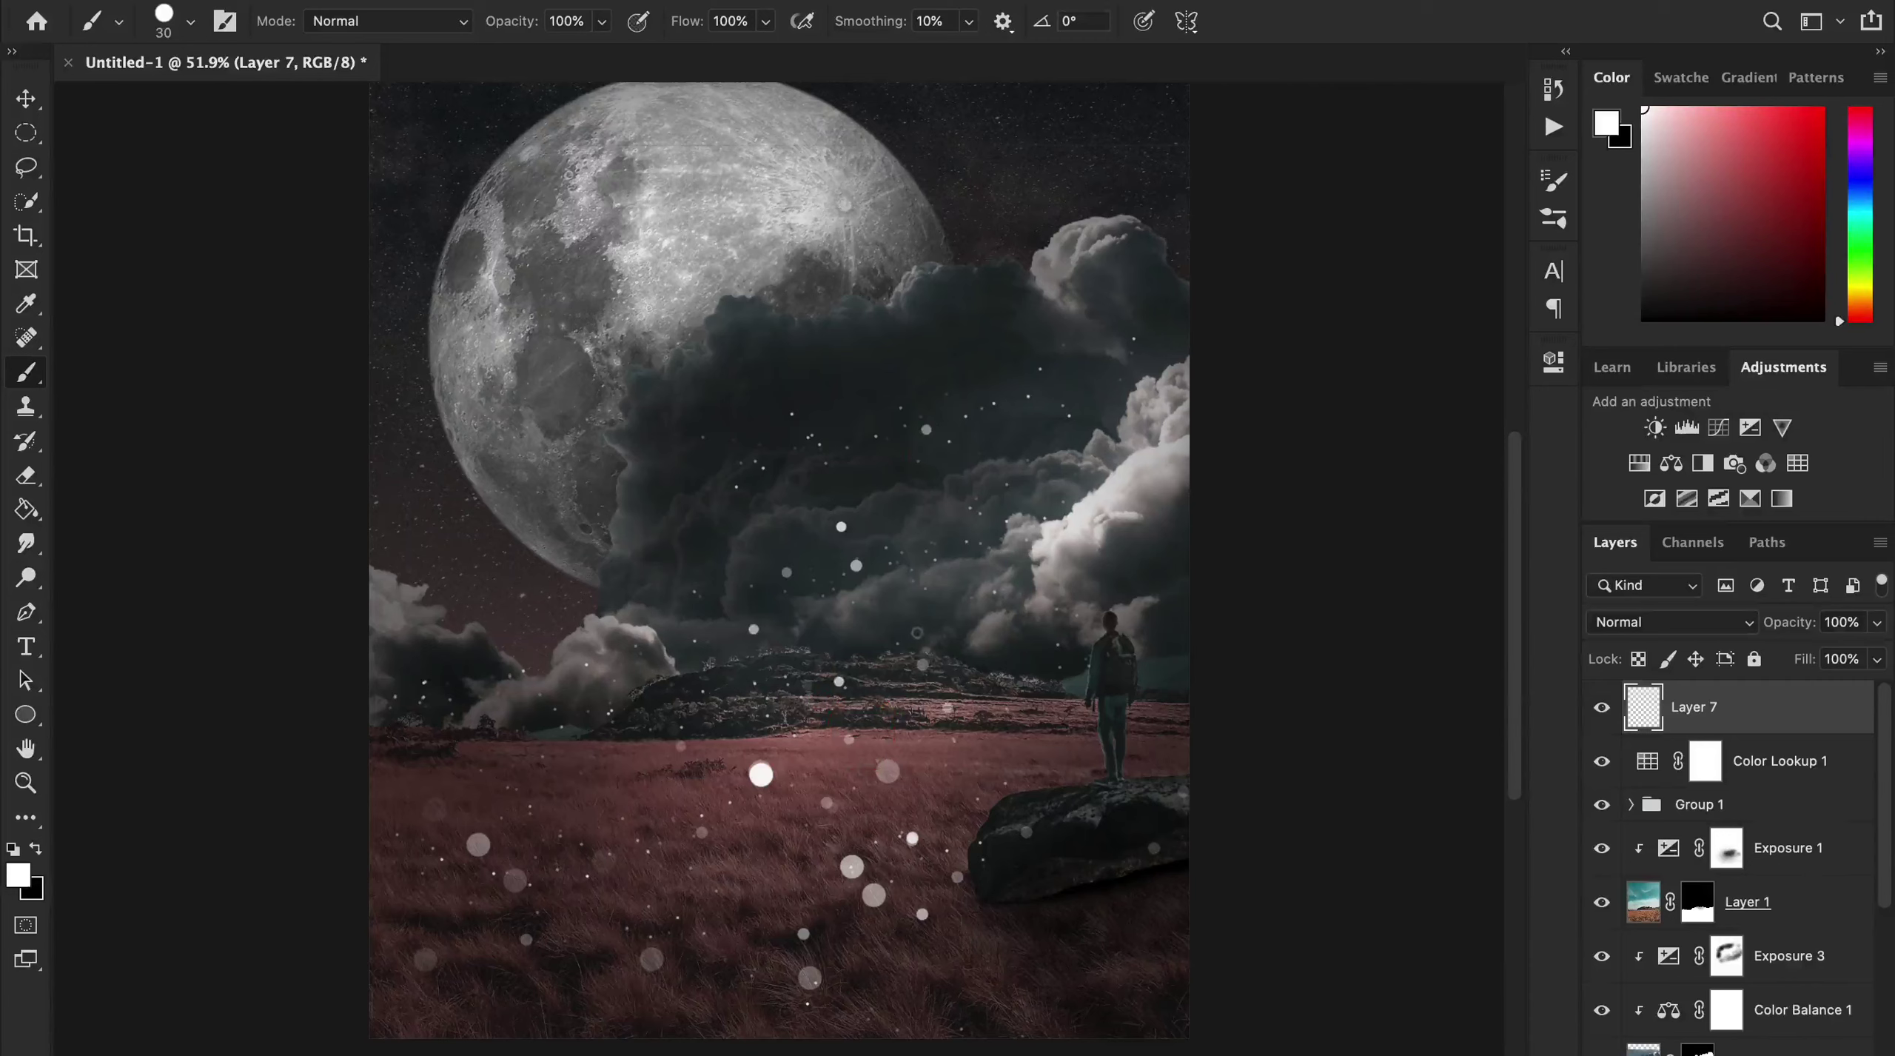
Give the particle layer an Outer Glow of size 43 px.
double_click(1806, 709)
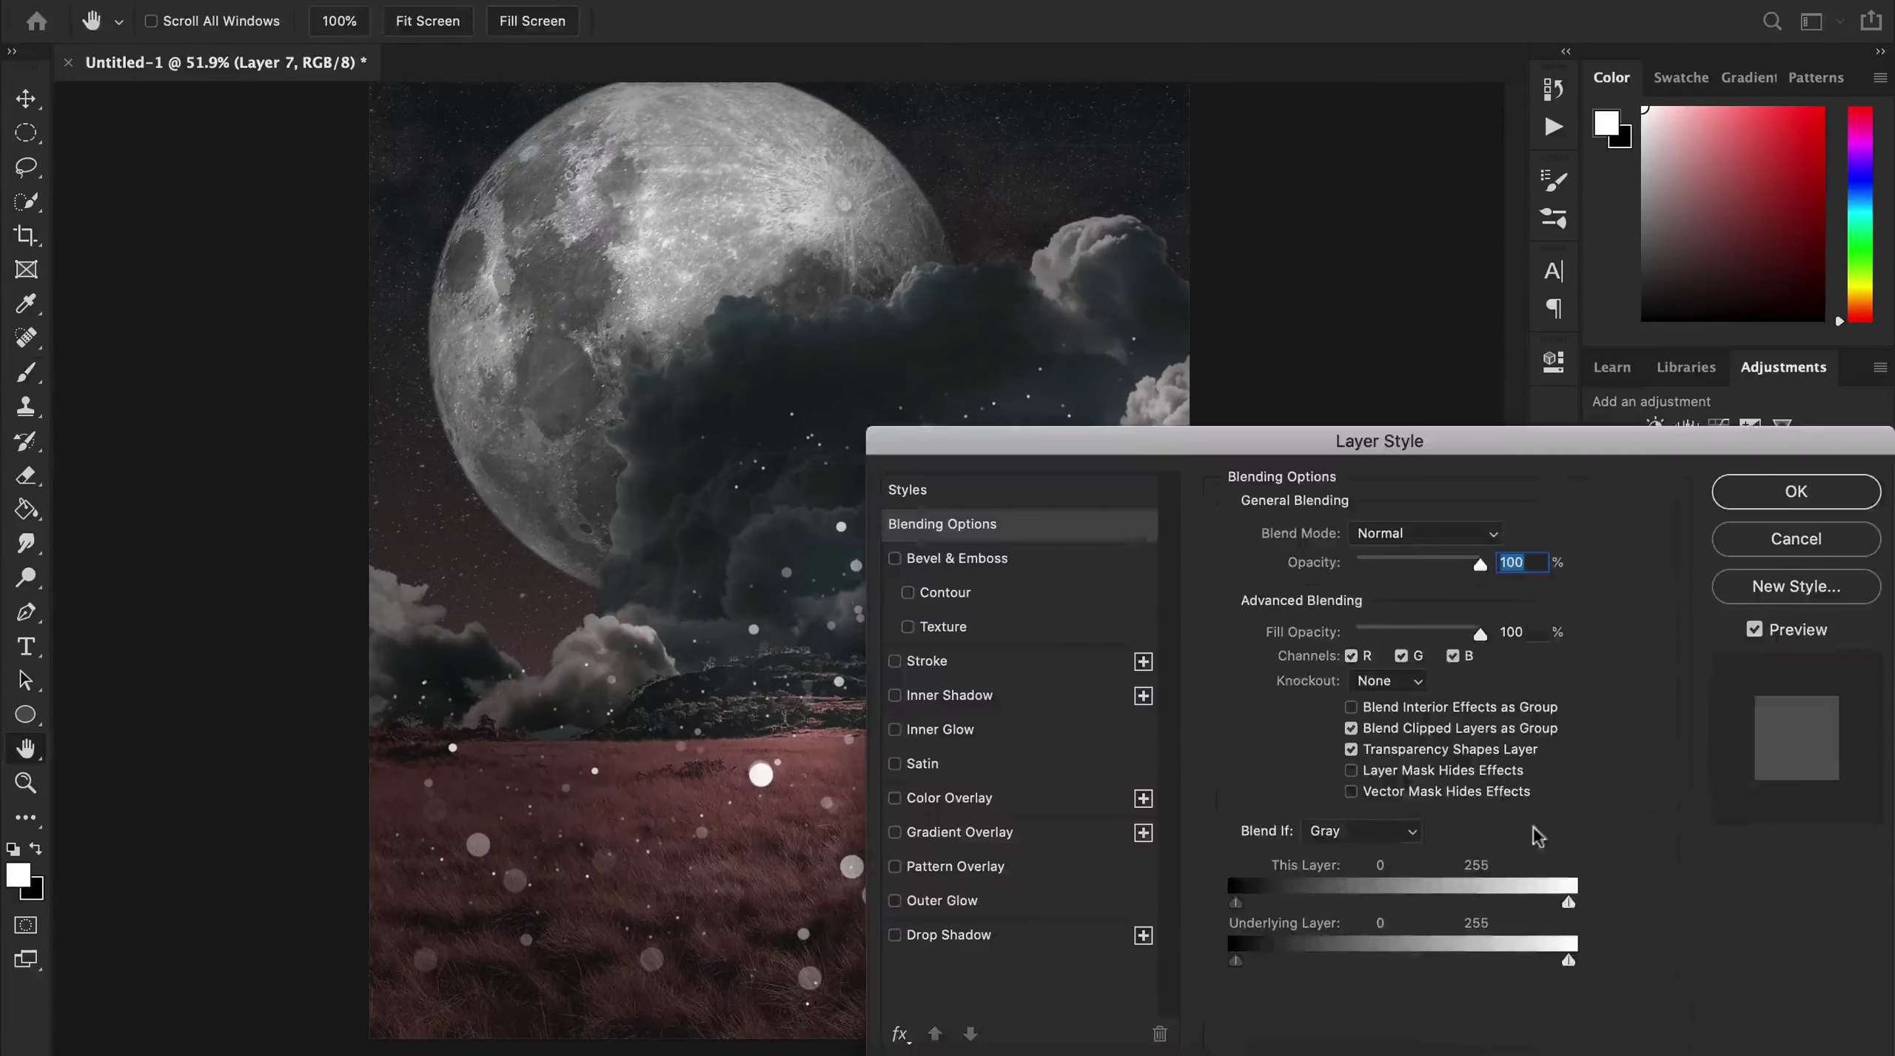
left_click(942, 899)
left_click_drag(1376, 770, 1349, 768)
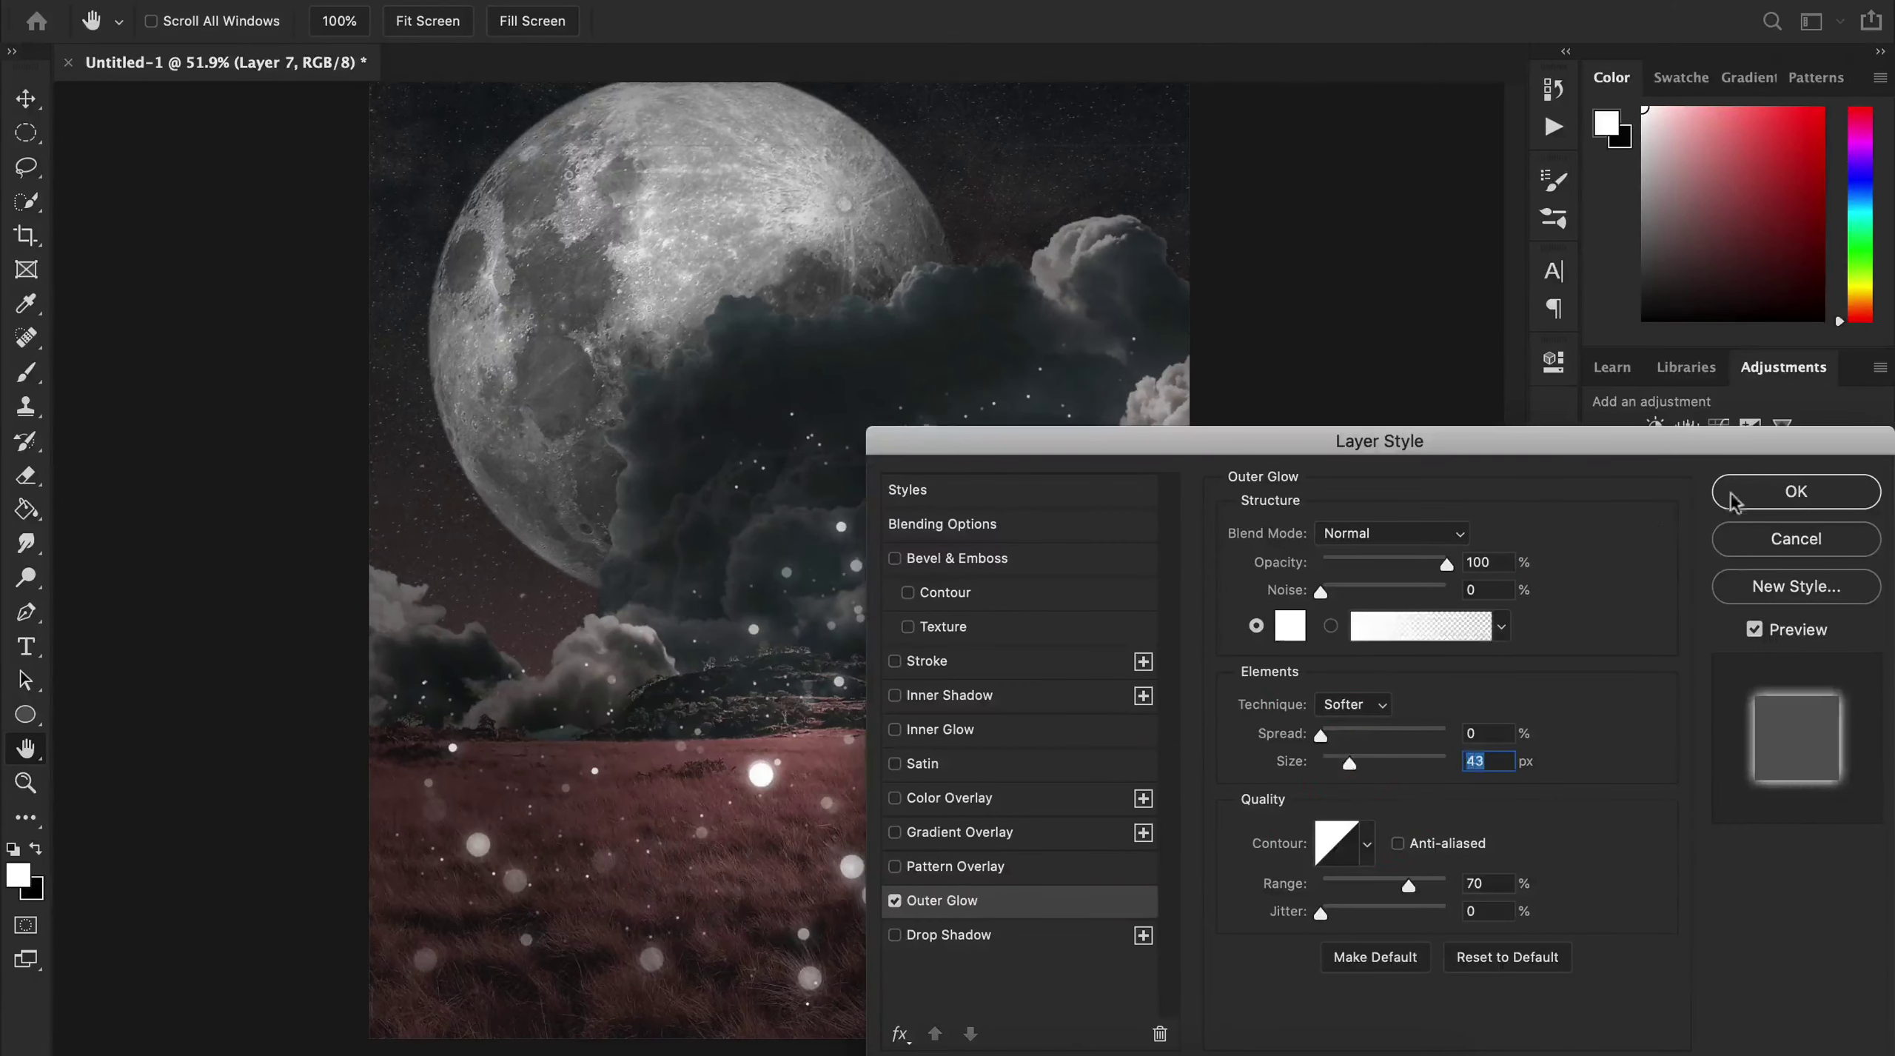
left_click(1796, 491)
scroll(1665, 903, "up", 2)
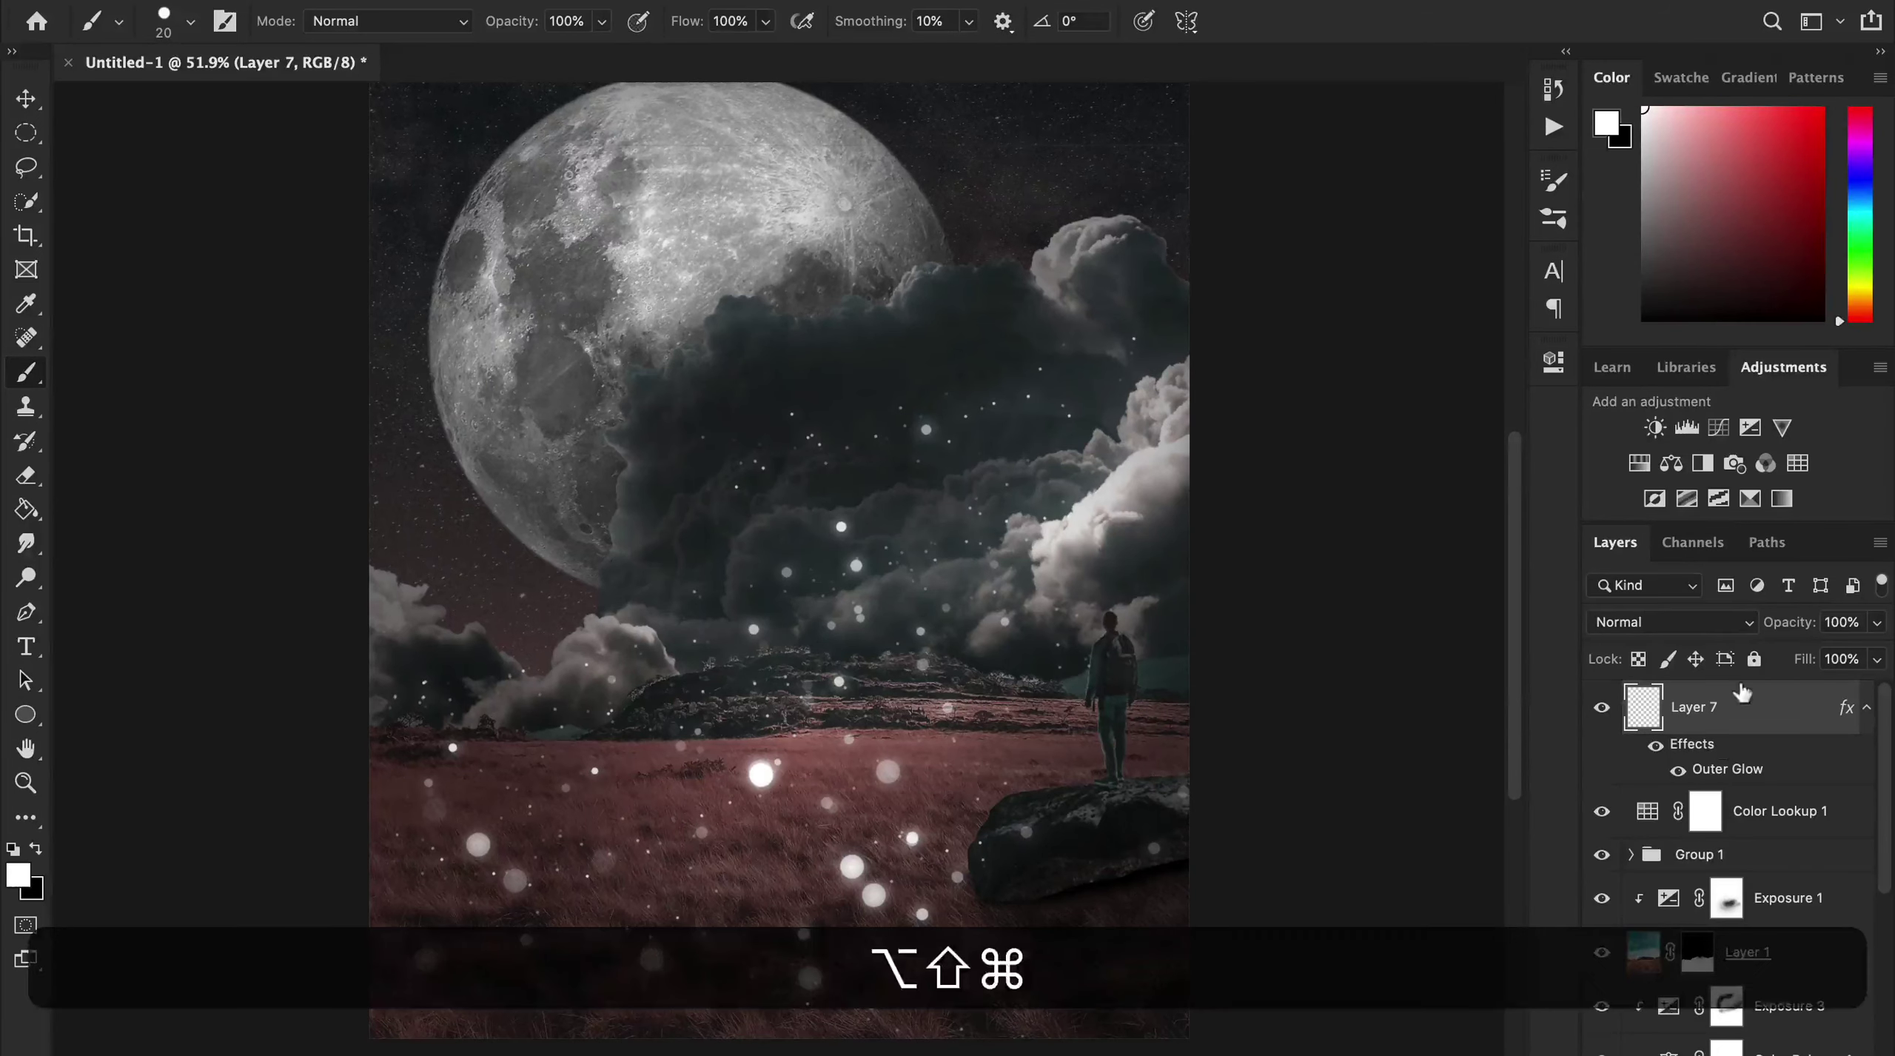
left_click(1601, 707)
Stamp a merged copy of the visible scene and apply a Gaussian Blur to it.
left_click(1661, 822)
key("ctrl+alt+shift+e")
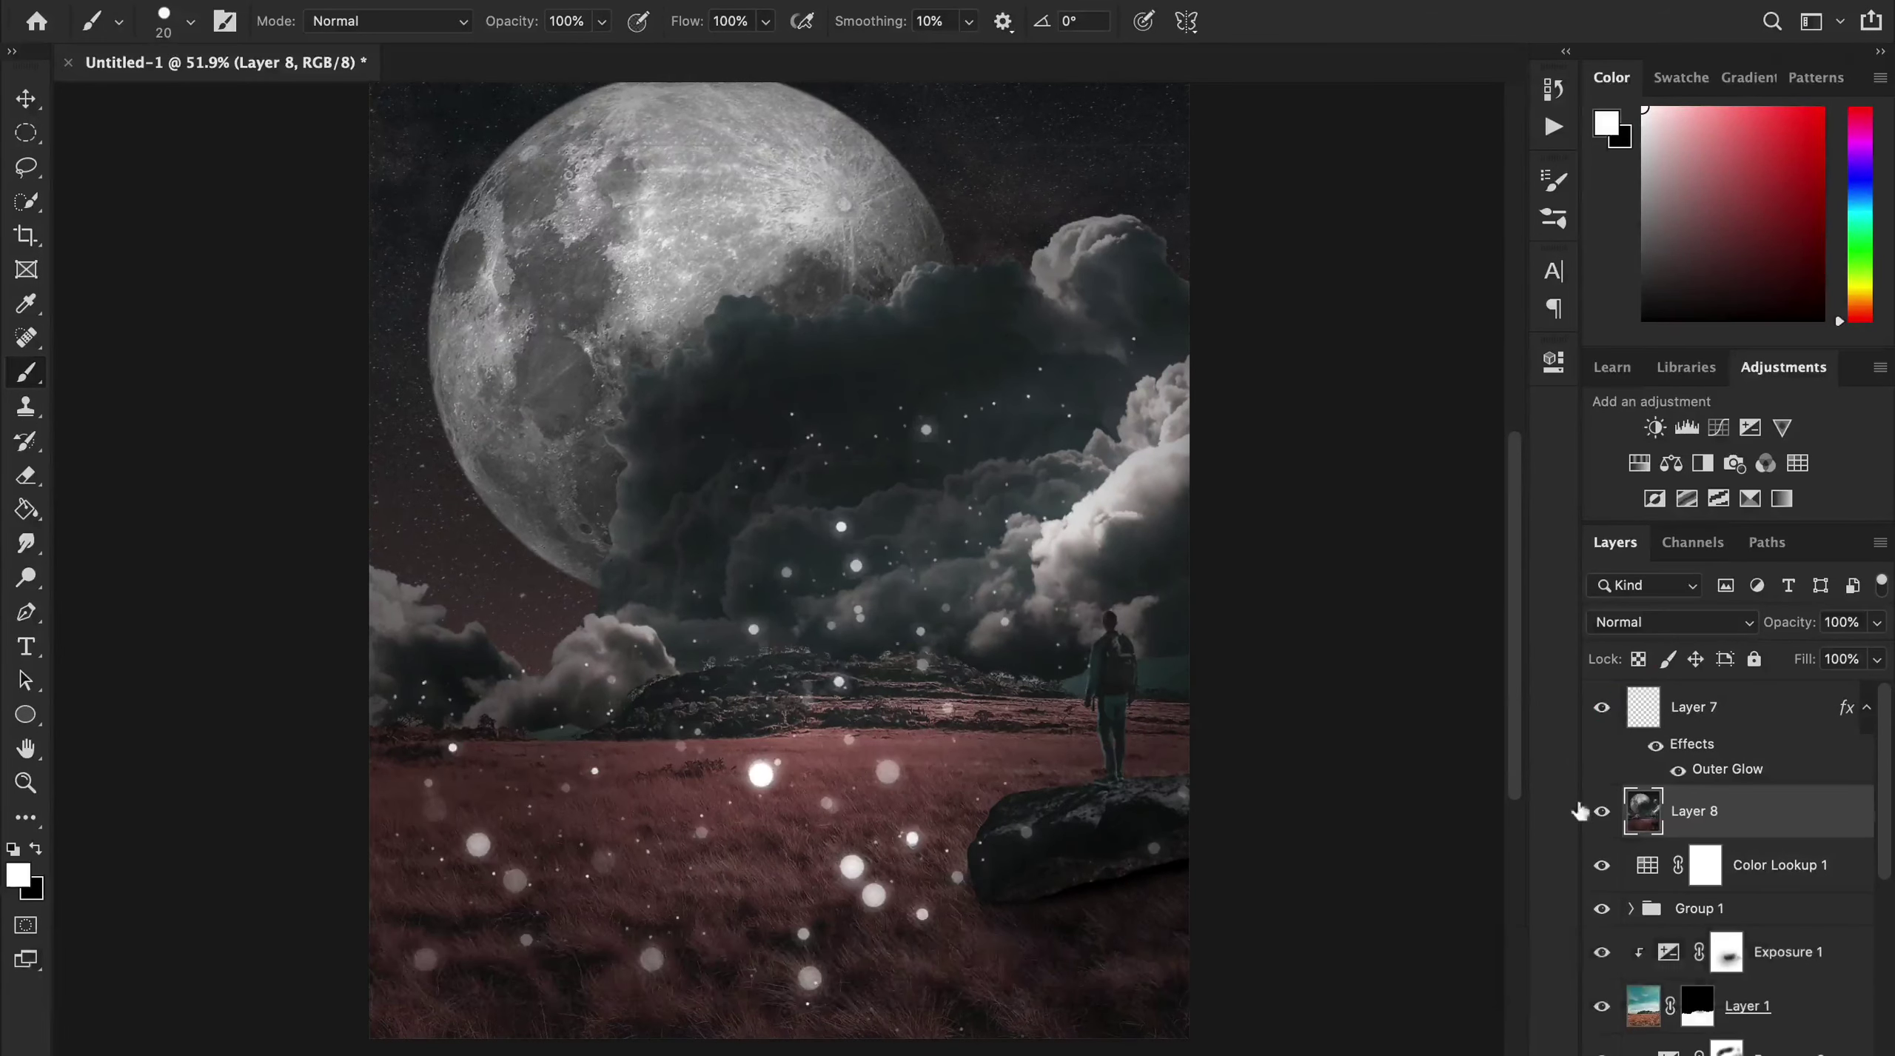
left_click(1109, 367)
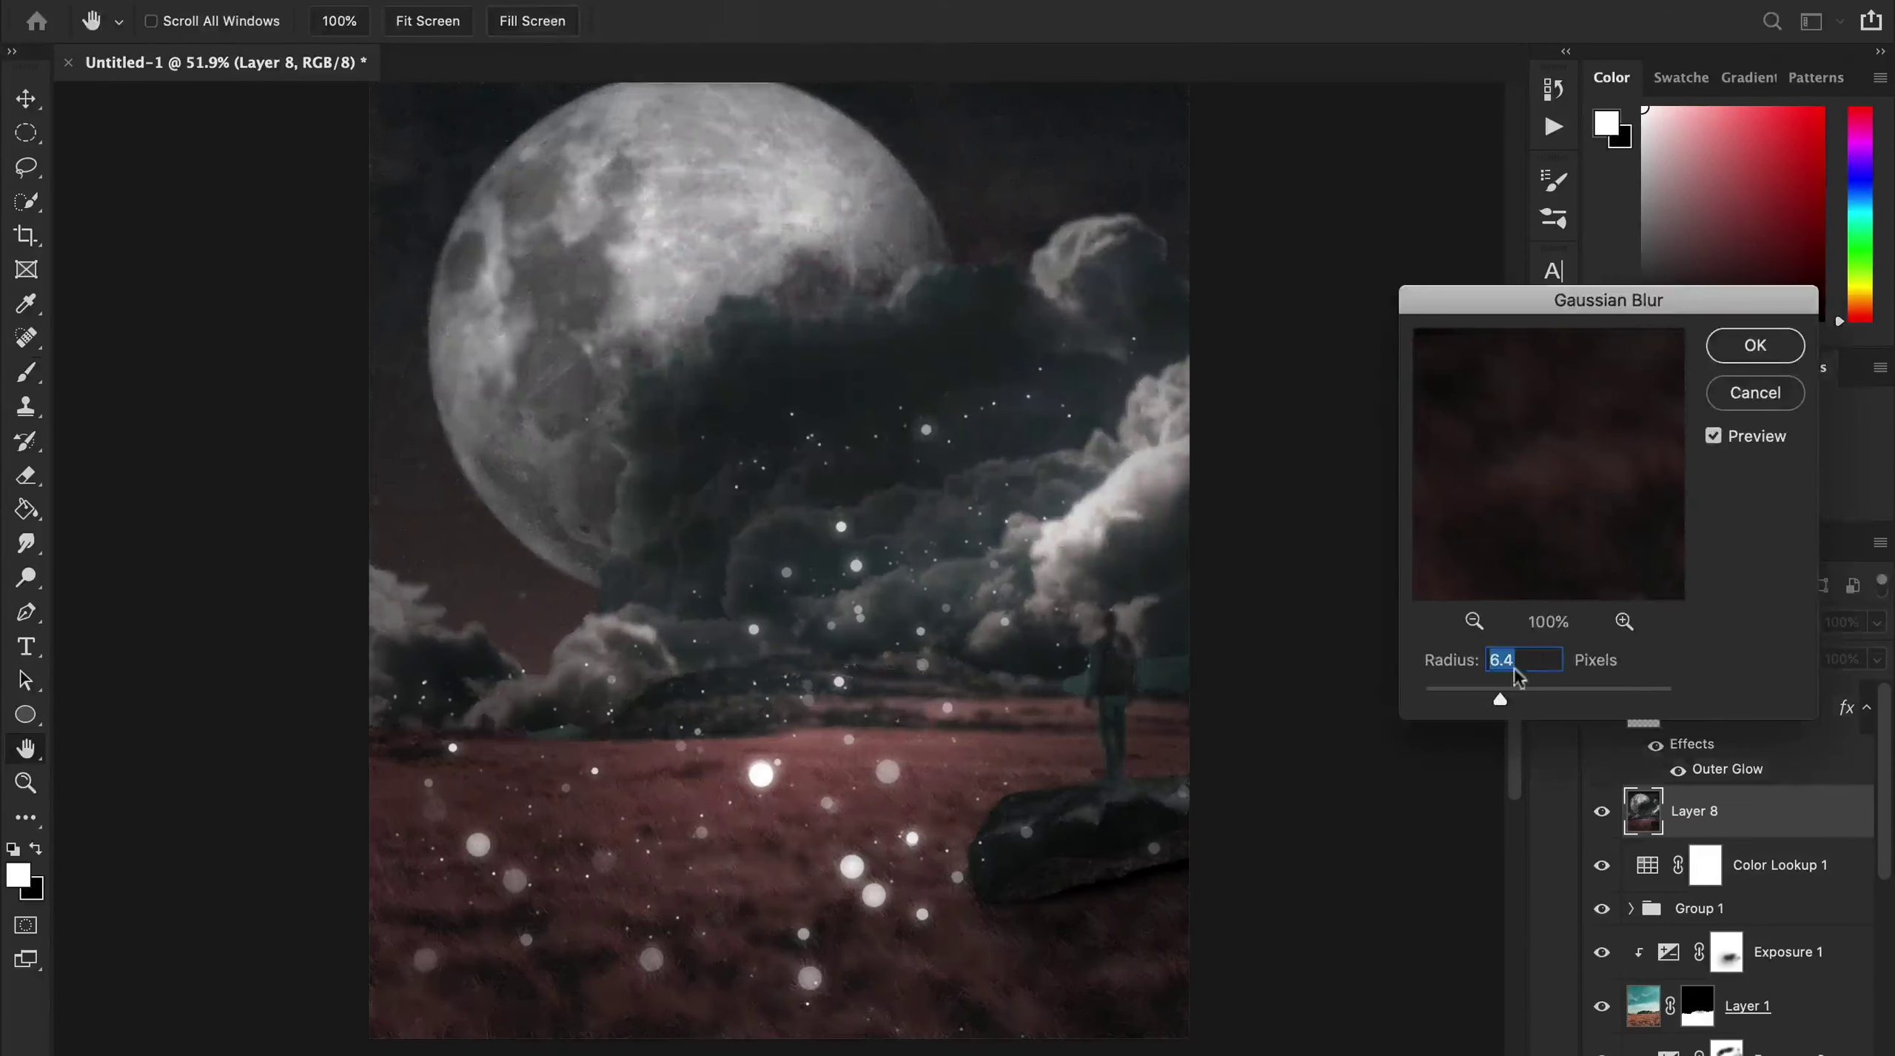
left_click_drag(1531, 699, 1512, 700)
left_click(1755, 345)
Mask the blurred copy, painting black with a large soft round brush over most of the scene.
key("b")
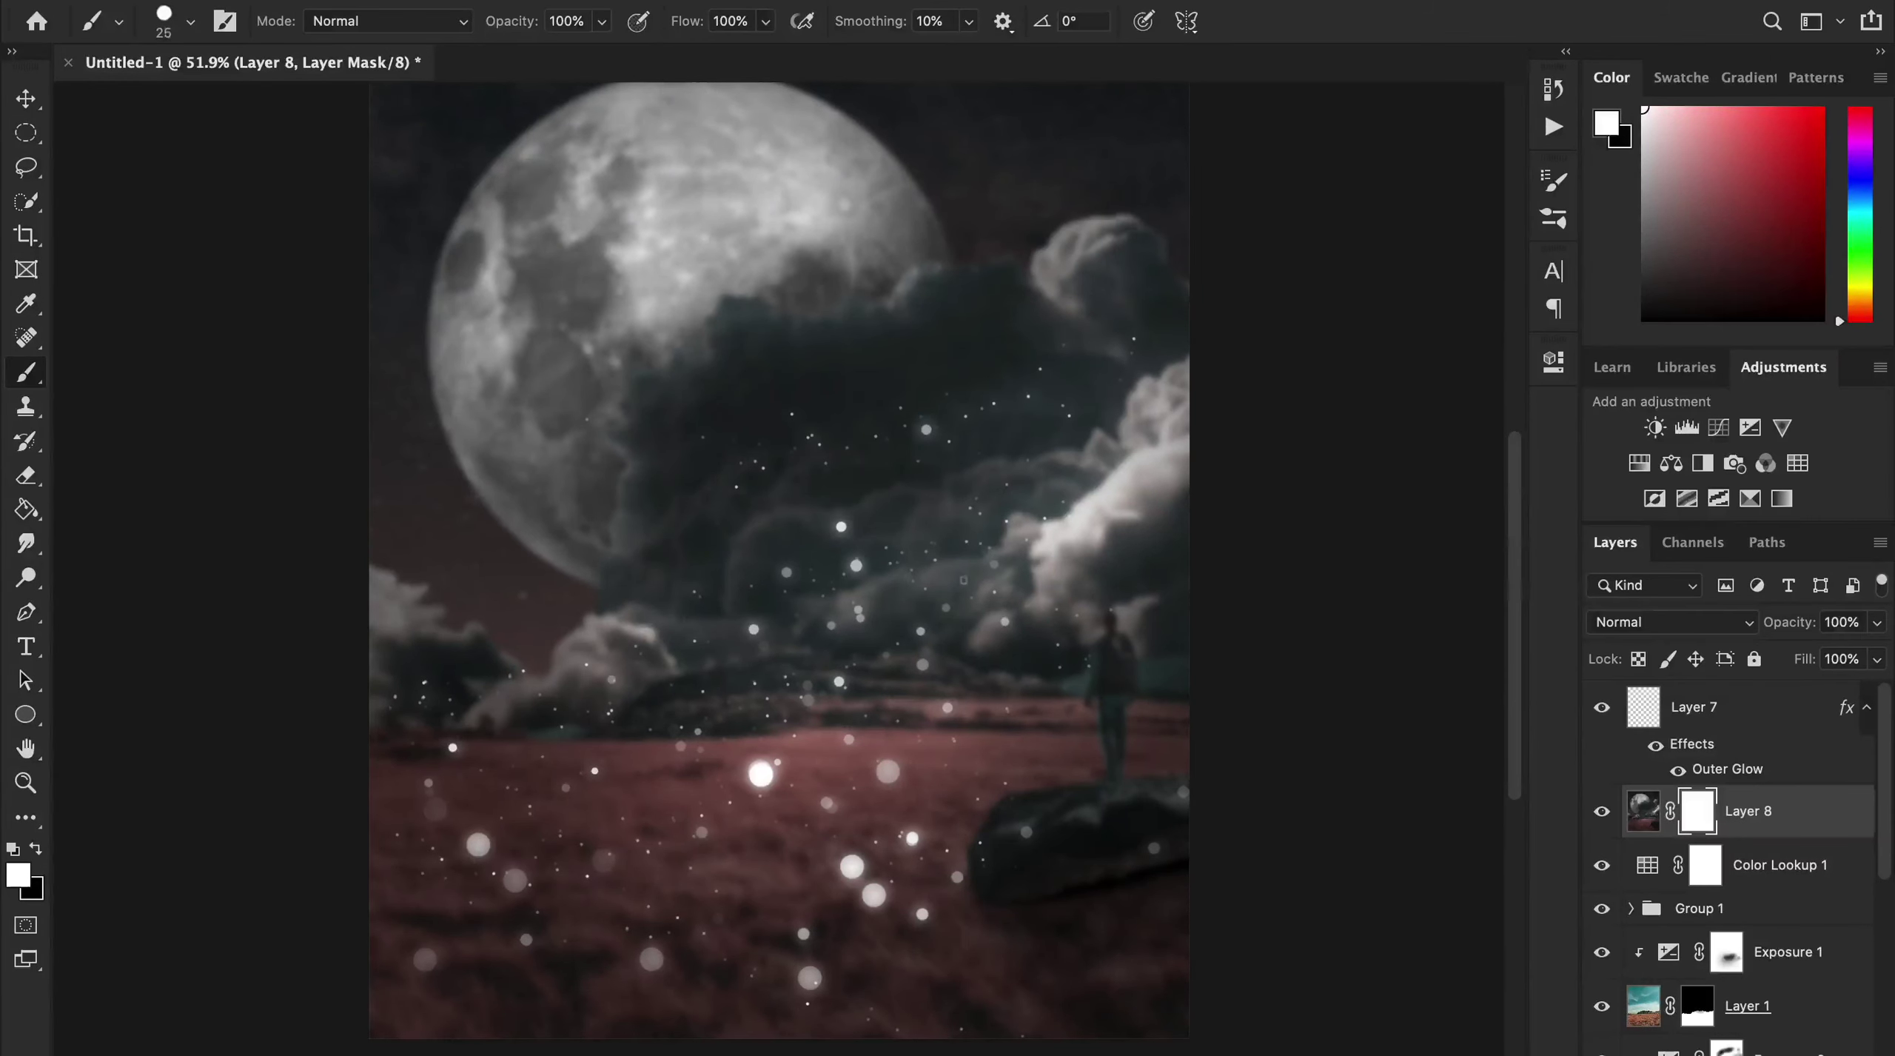
left_click(190, 20)
left_click(126, 313)
left_click(621, 373)
left_click_drag(689, 507, 925, 473)
key("x")
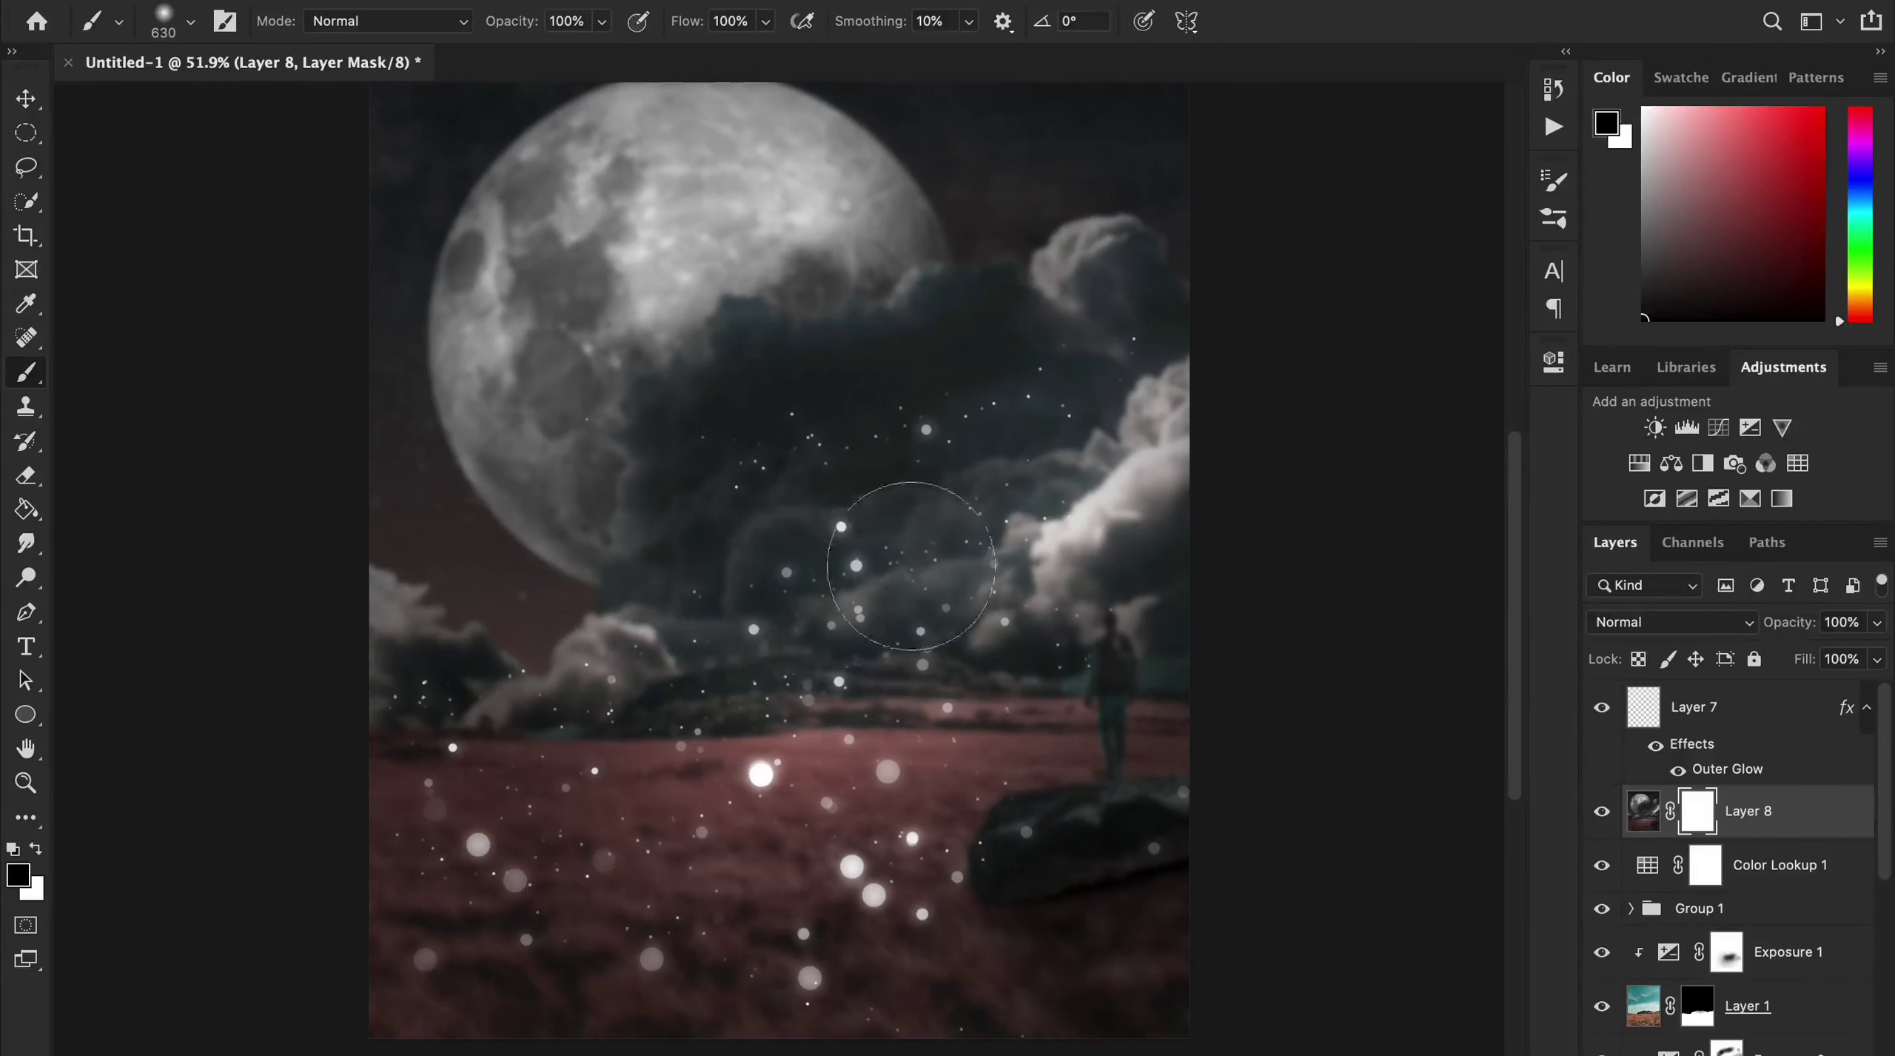
mouse_move(911, 566)
left_mouse_down()
mouse_move(615, 233)
mouse_move(1139, 674)
left_mouse_up()
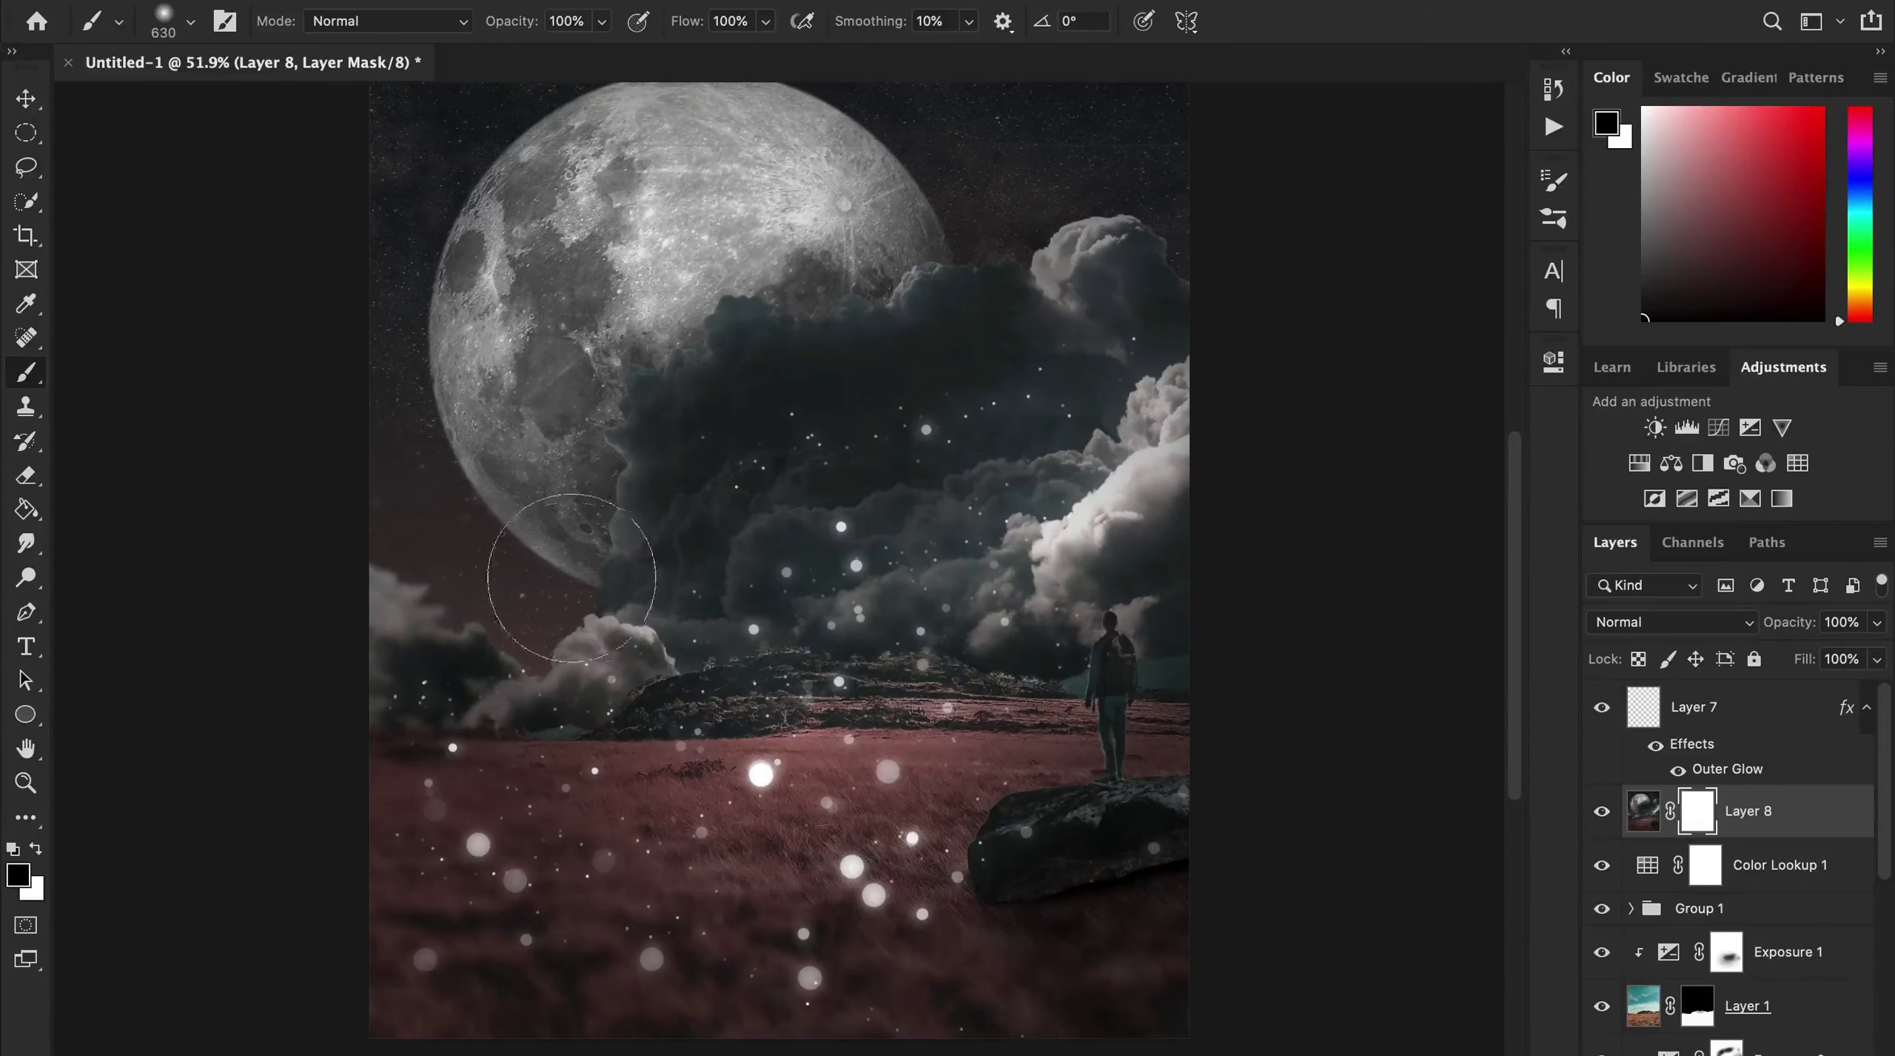
left_click_drag(550, 592, 889, 551)
key("ctrl+z")
key("bracketright")
left_click_drag(922, 629, 1207, 241)
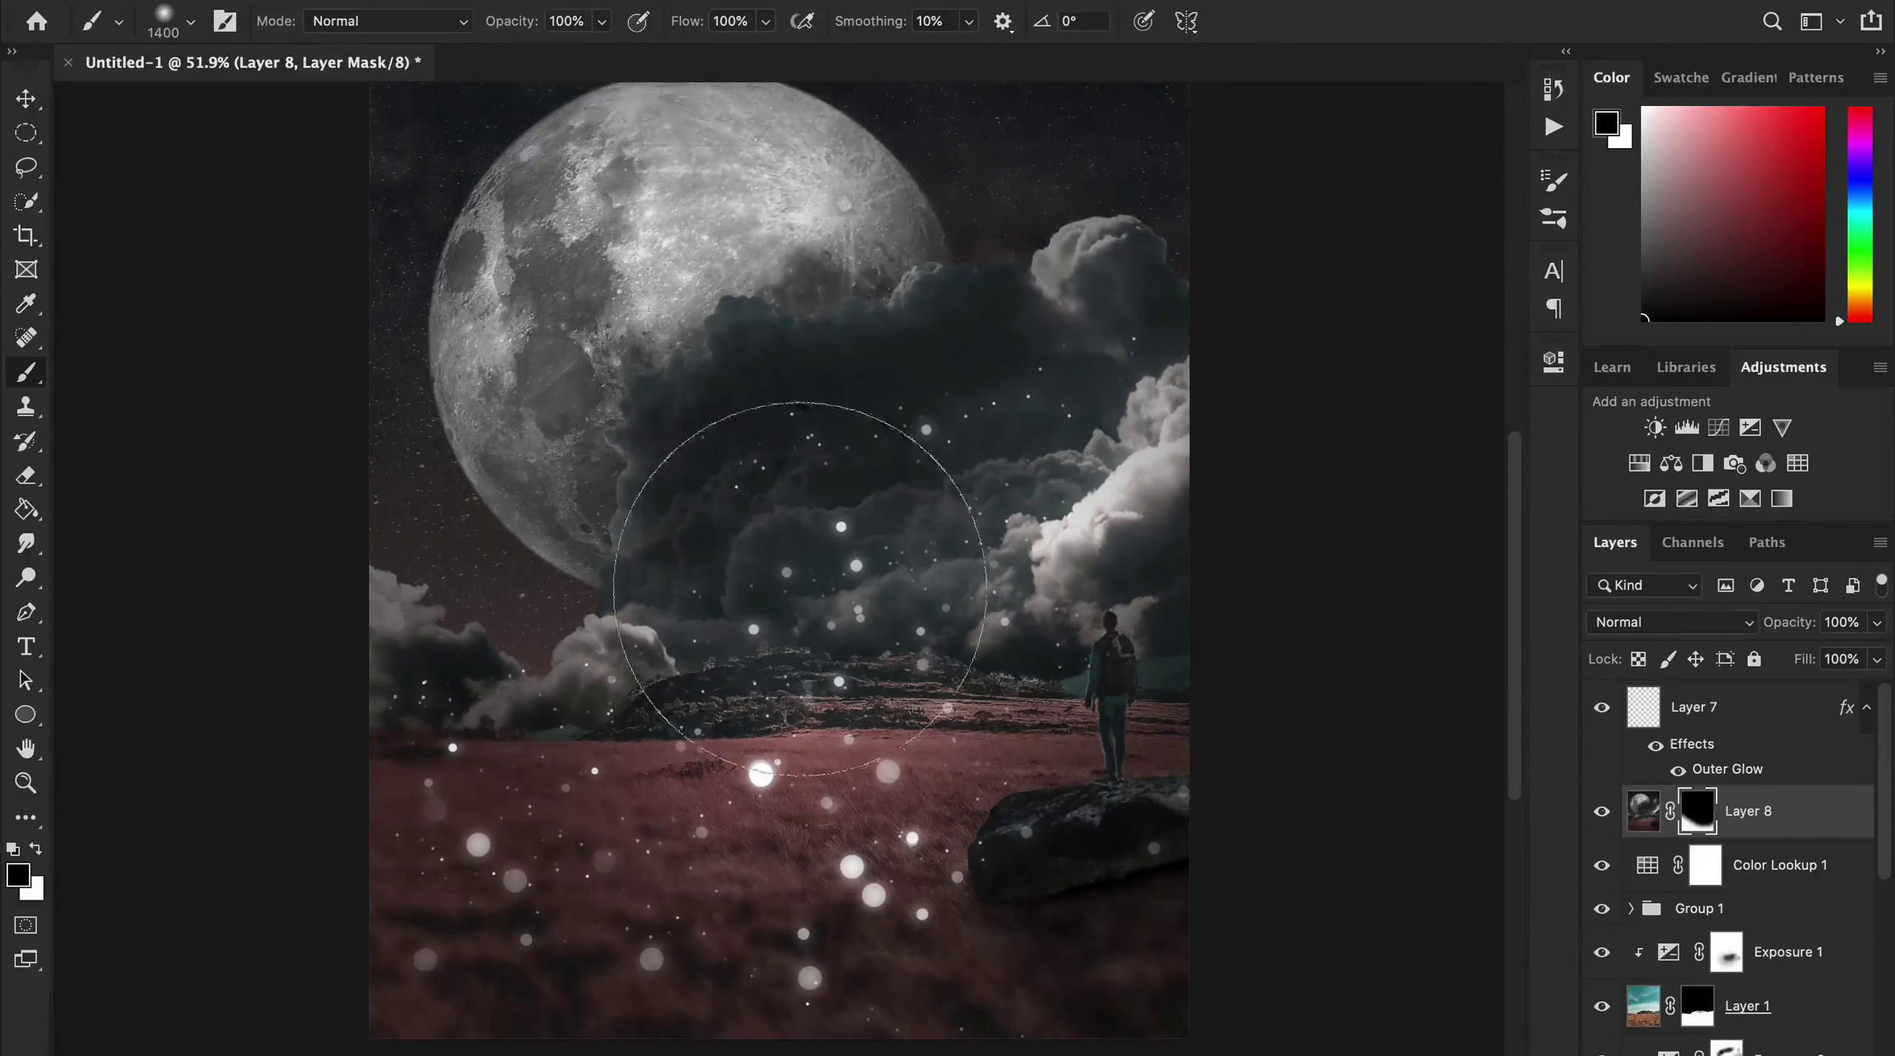
left_click(1603, 811)
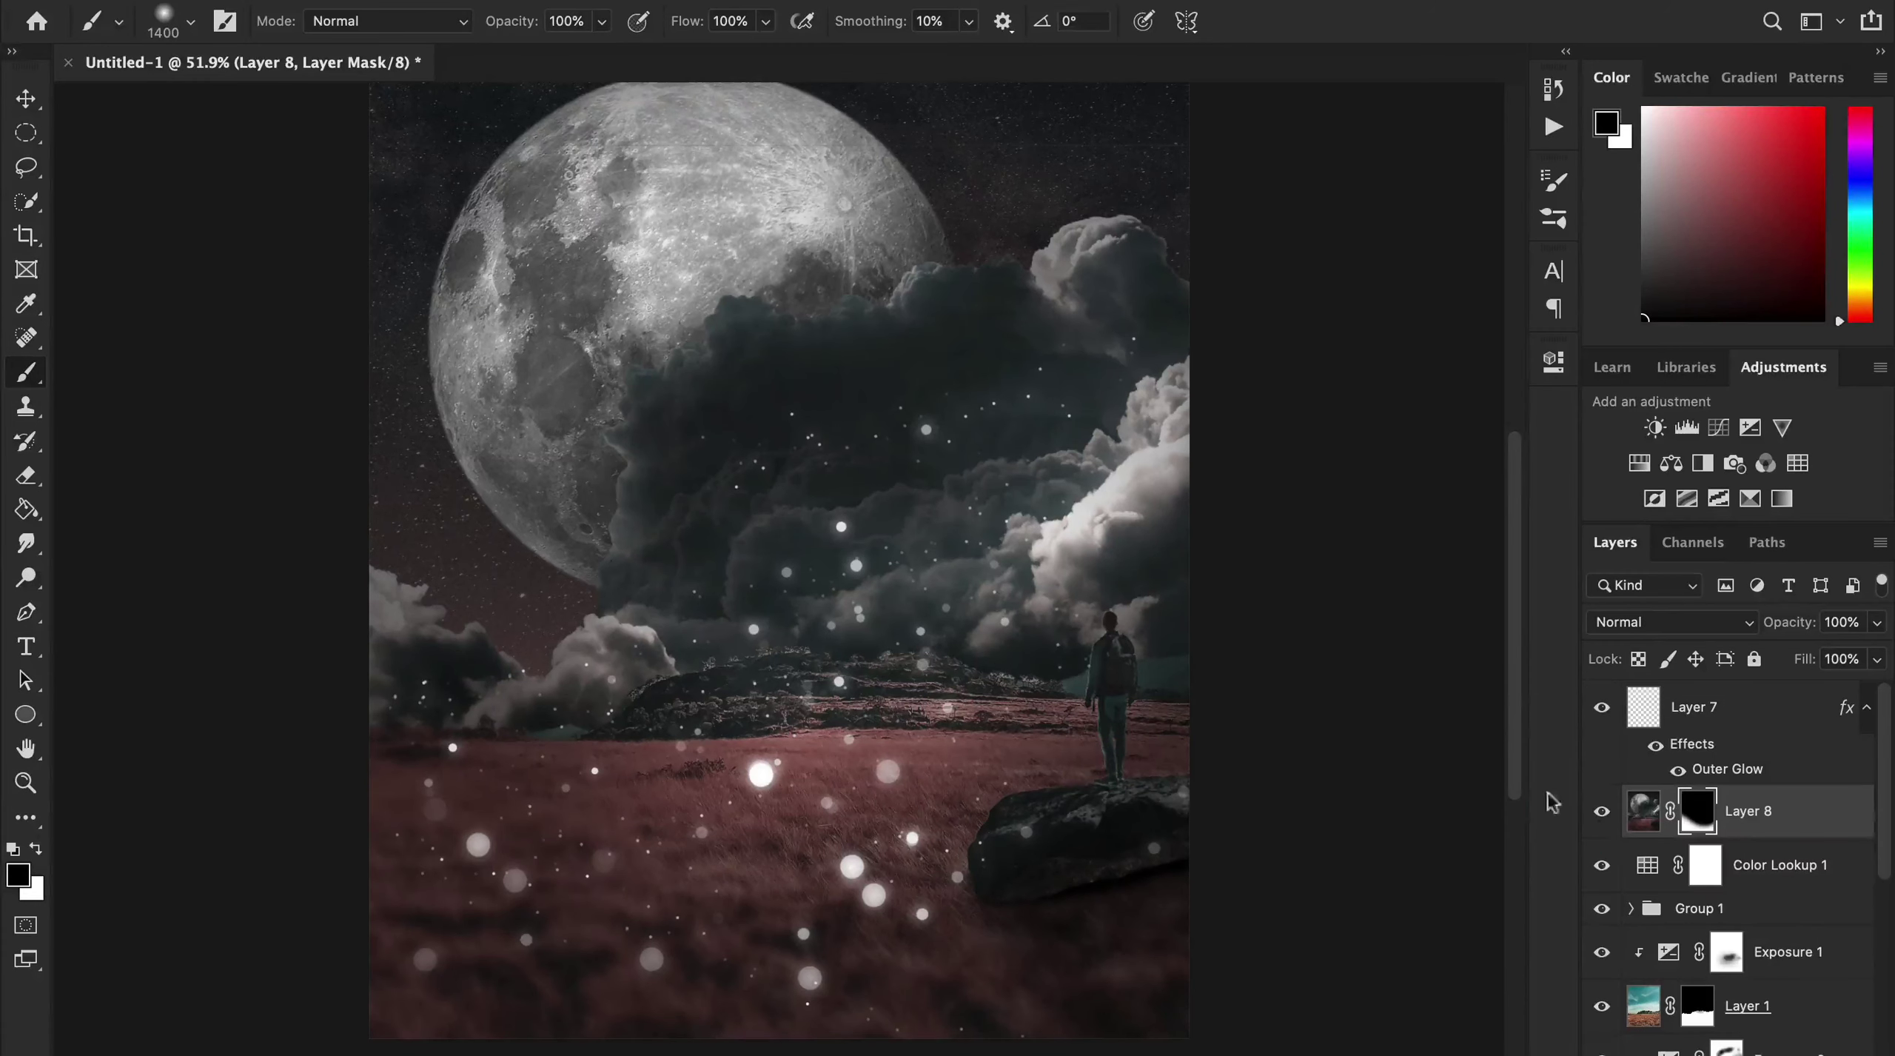
Paint faint blur back in with 22% white, then add empty Layer 9 on top.
key("x")
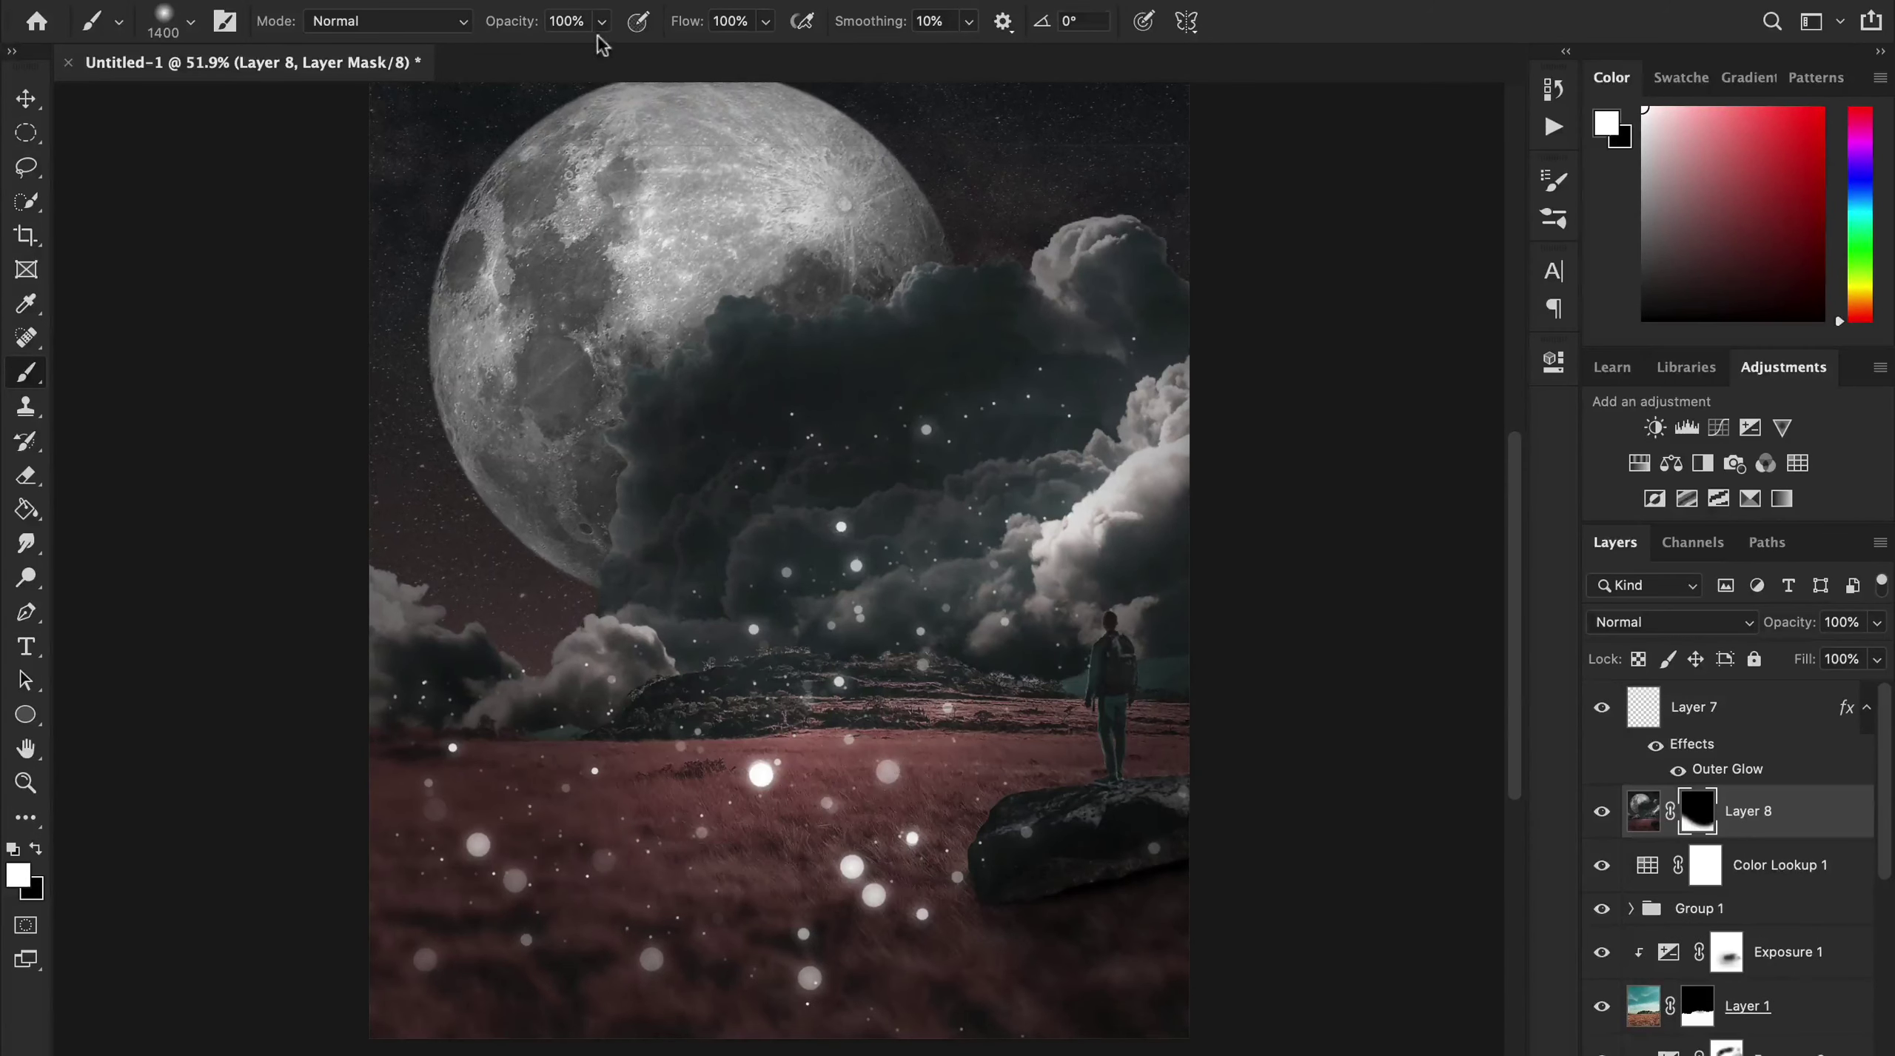
key("2")
key("2")
left_click_drag(592, 787, 828, 775)
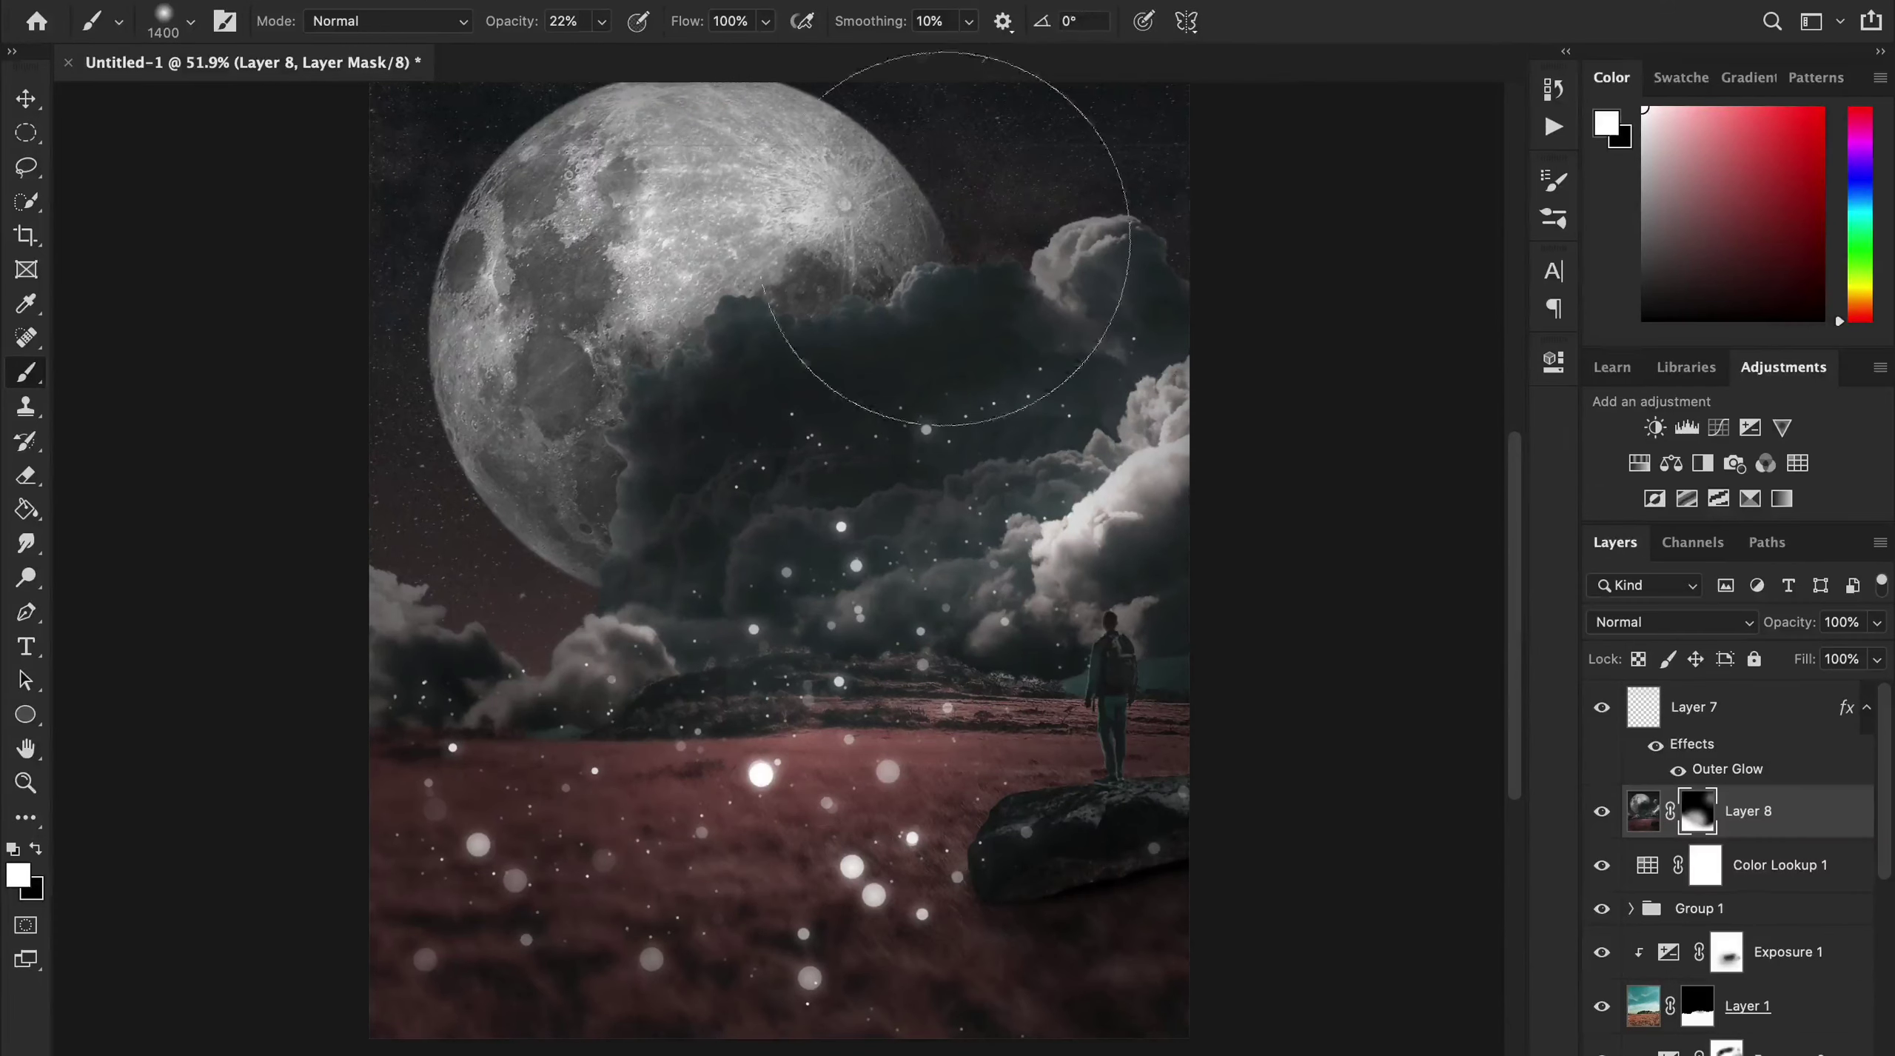
scroll(289, 585, "up", 3)
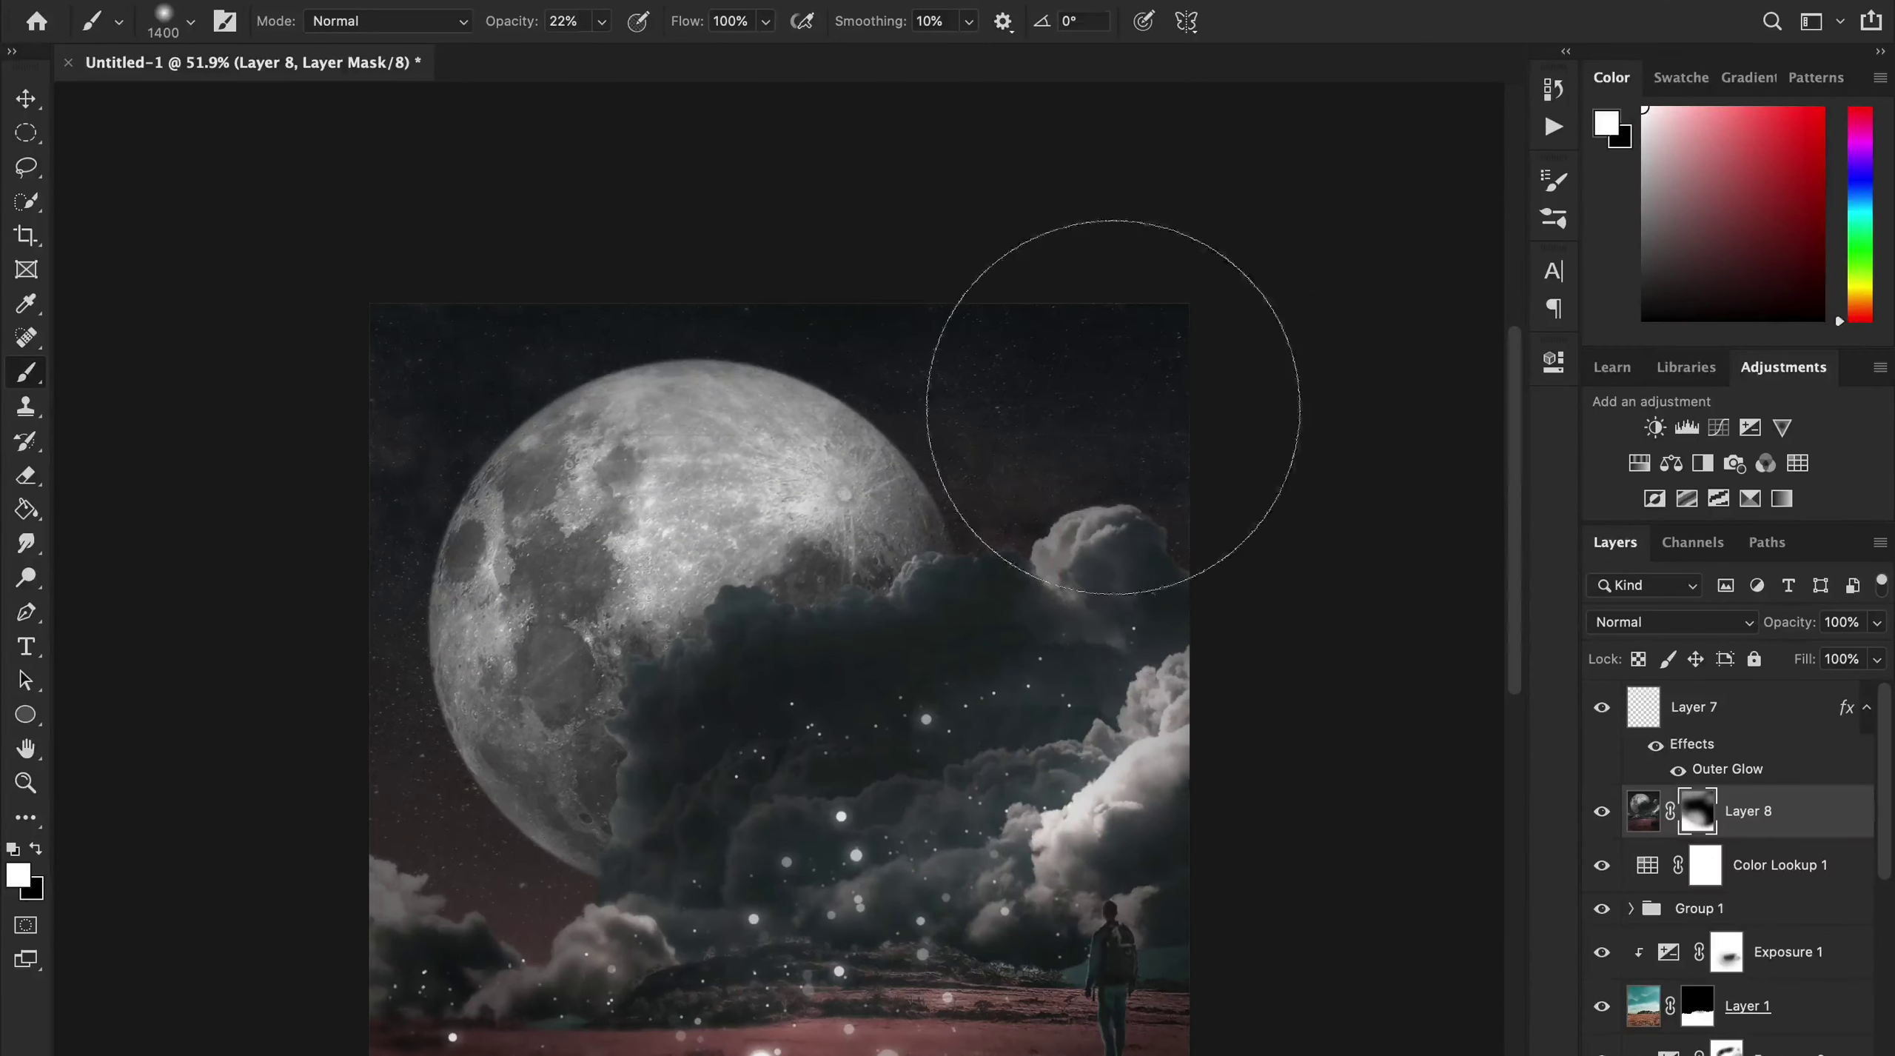
scroll(1120, 339, "down", 2)
key("ctrl+shift+alt+n")
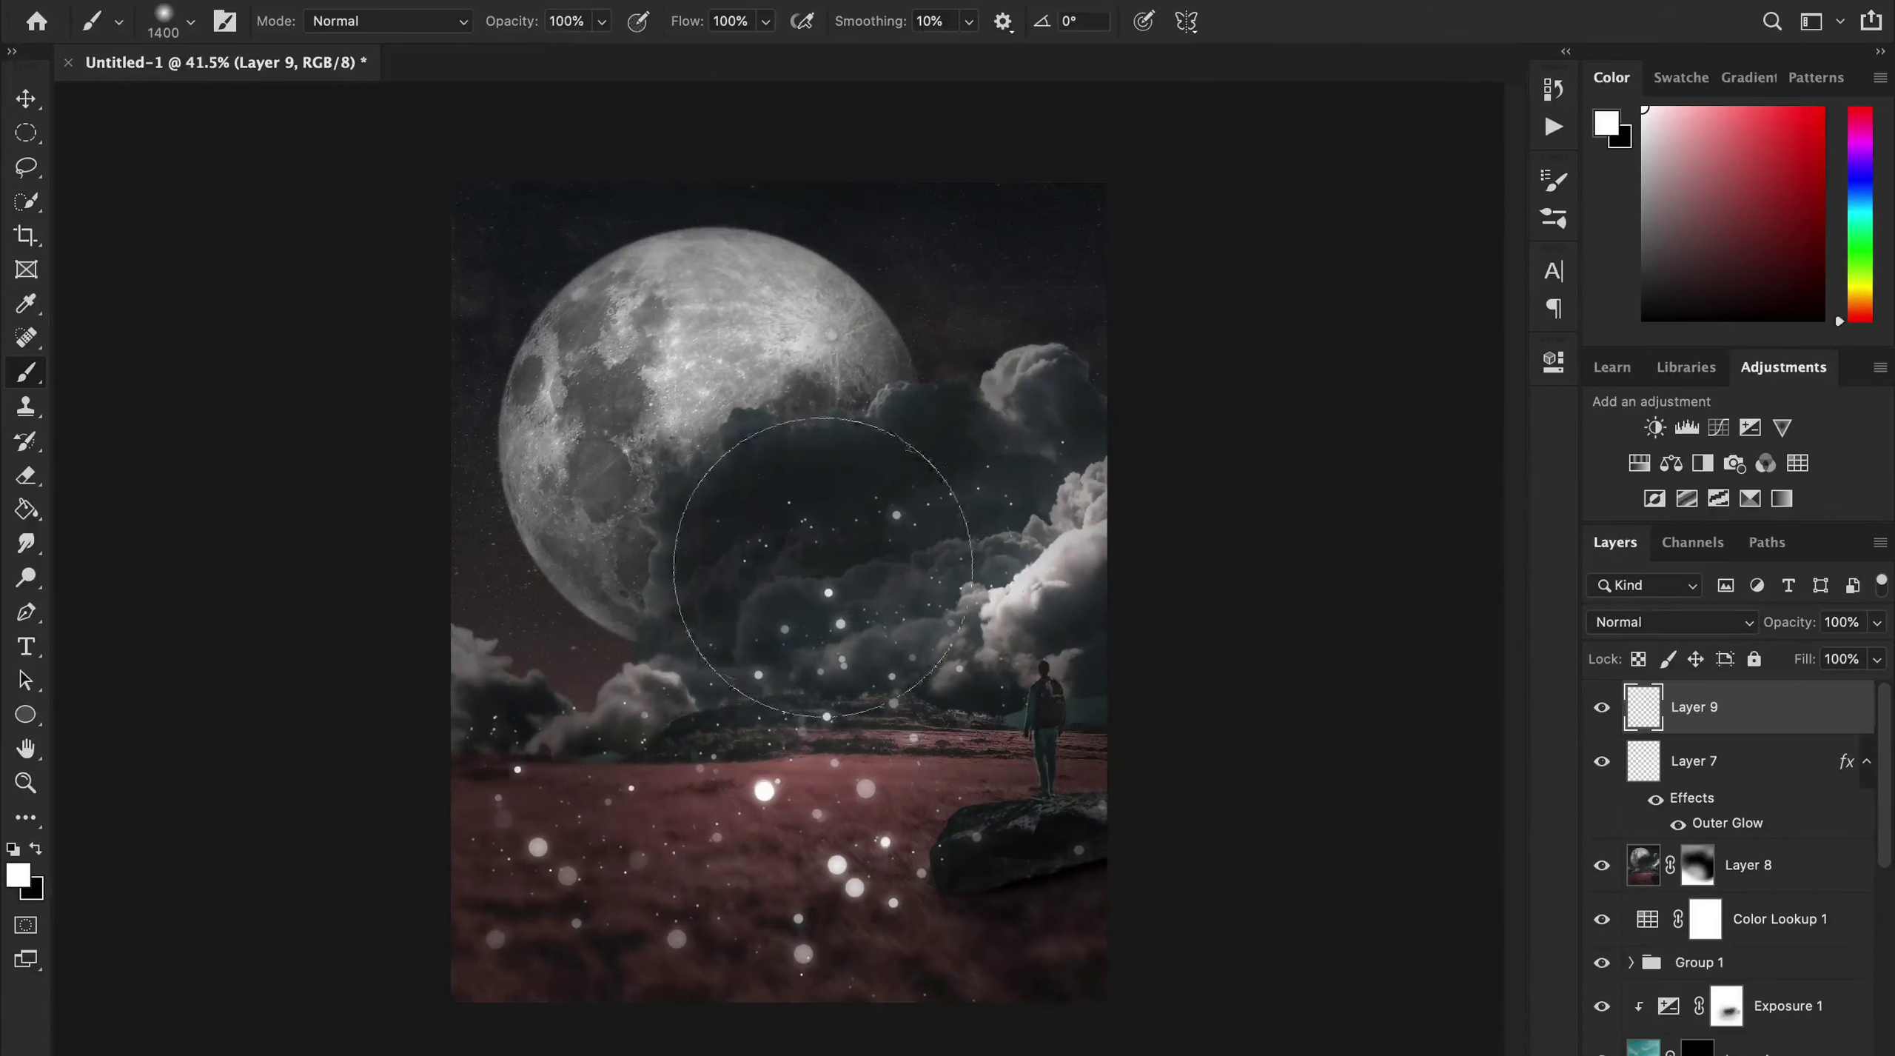
Paint a soft white glow and transform it into a thin diagonal streak on the moon's upper-left edge.
left_click(786, 489)
key("ctrl+t")
mouse_move(1109, 797)
left_mouse_down()
mouse_move(852, 450)
mouse_move(796, 494)
mouse_move(665, 287)
mouse_move(947, 246)
left_mouse_up()
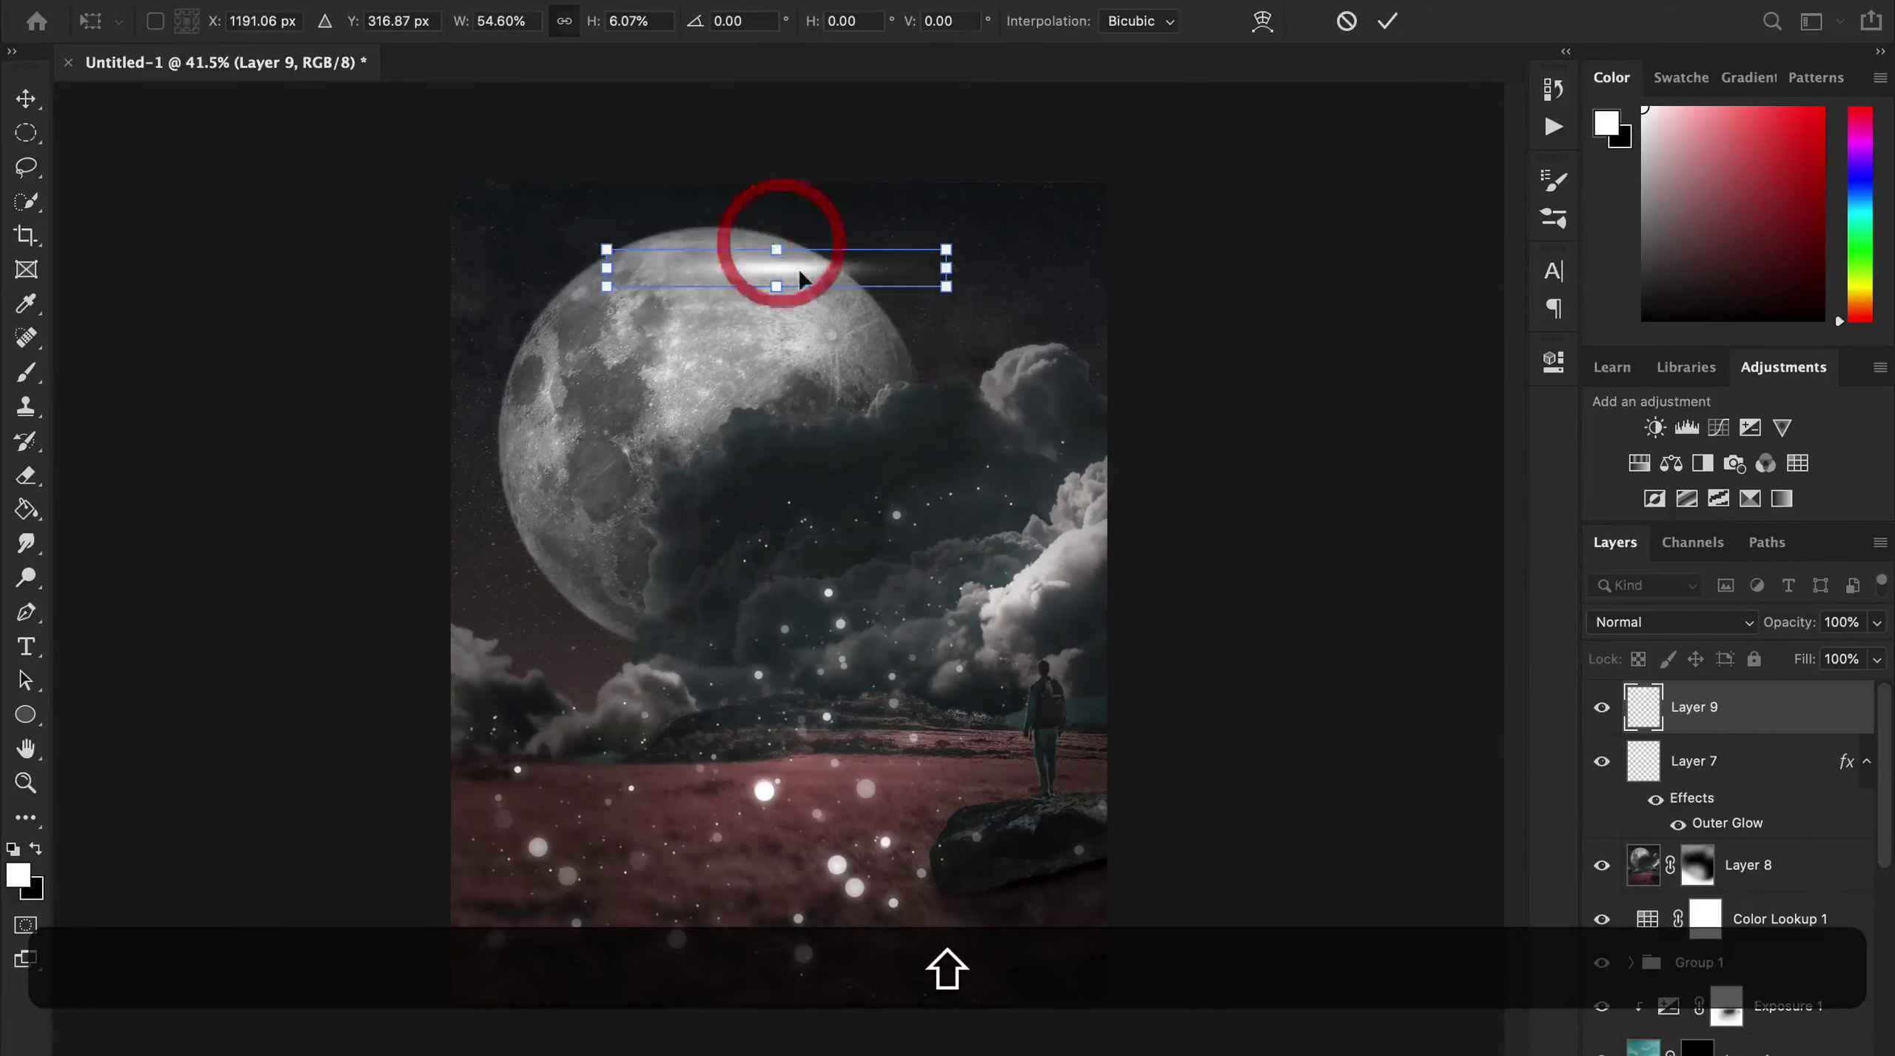
left_click_drag(763, 237, 656, 296)
left_click_drag(814, 256, 728, 192)
left_click_drag(629, 292, 627, 256)
key("Return")
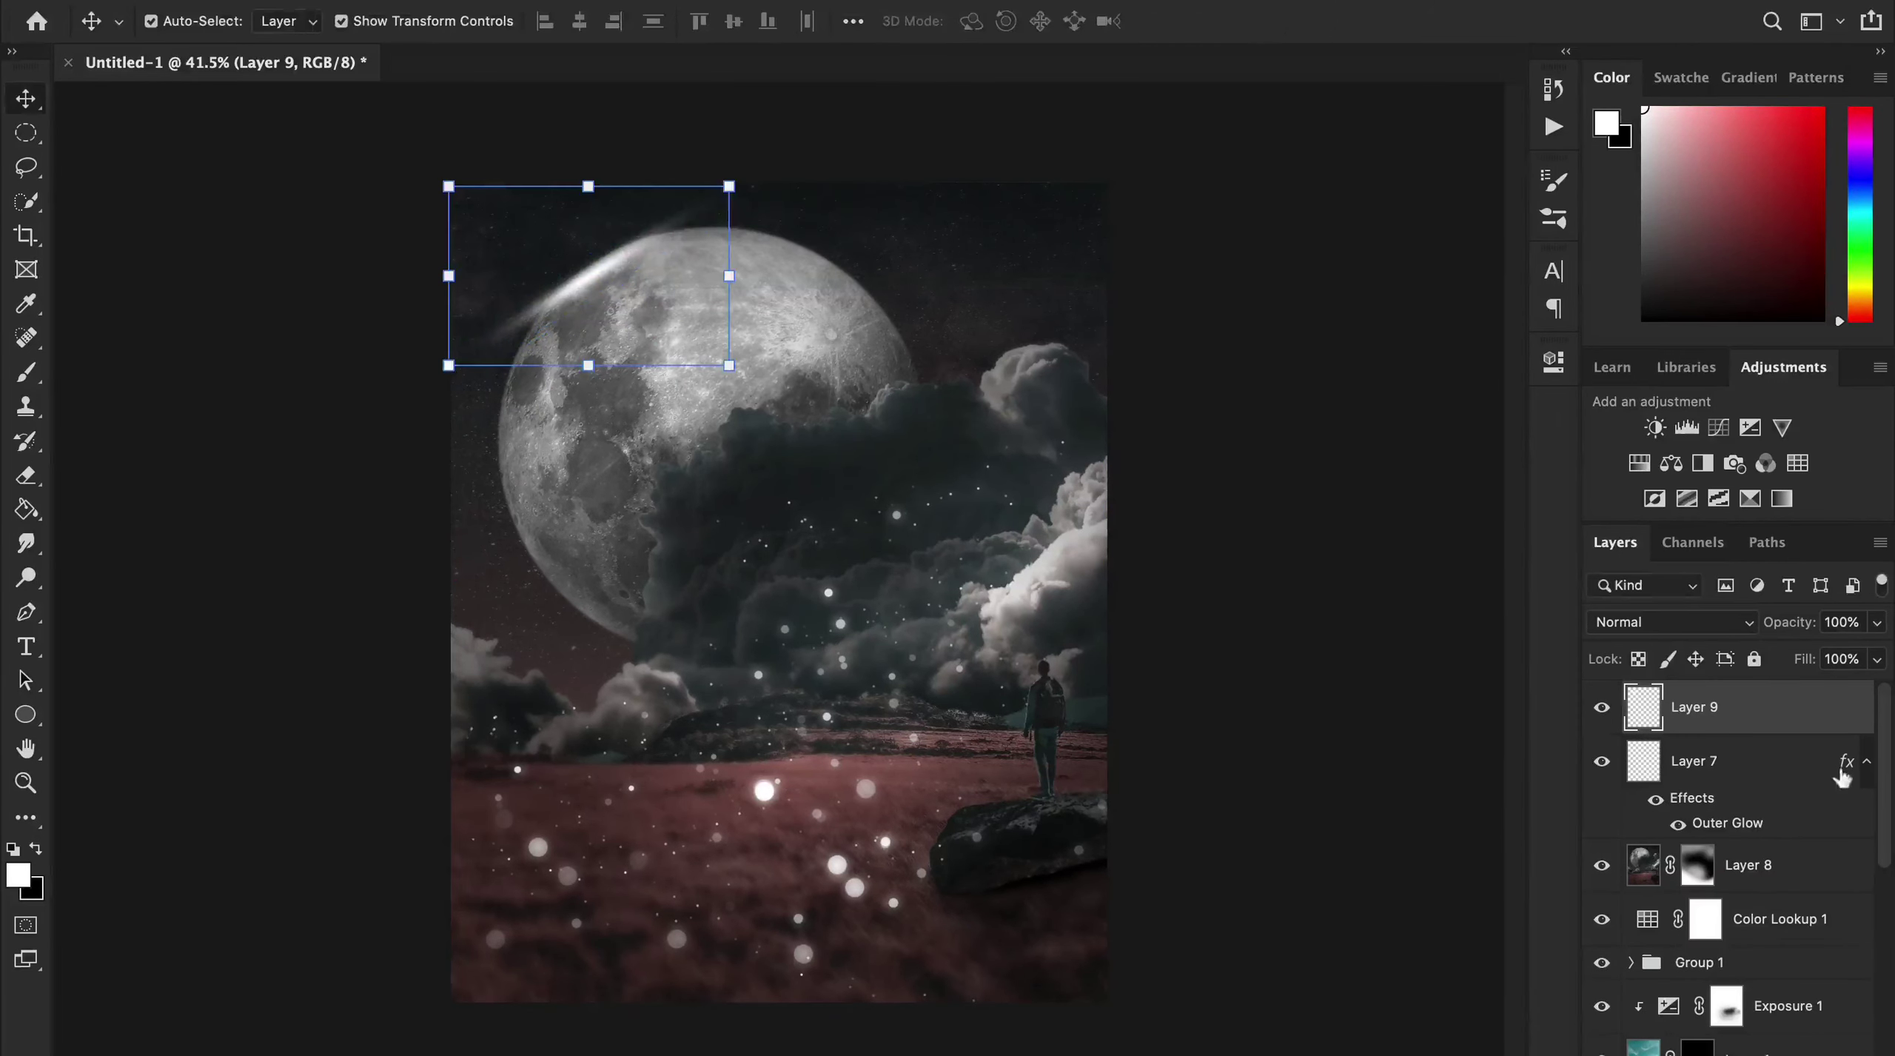
Try Screen blending and distort the streak into a beam shape, then cancel the distortion.
left_click(1740, 621)
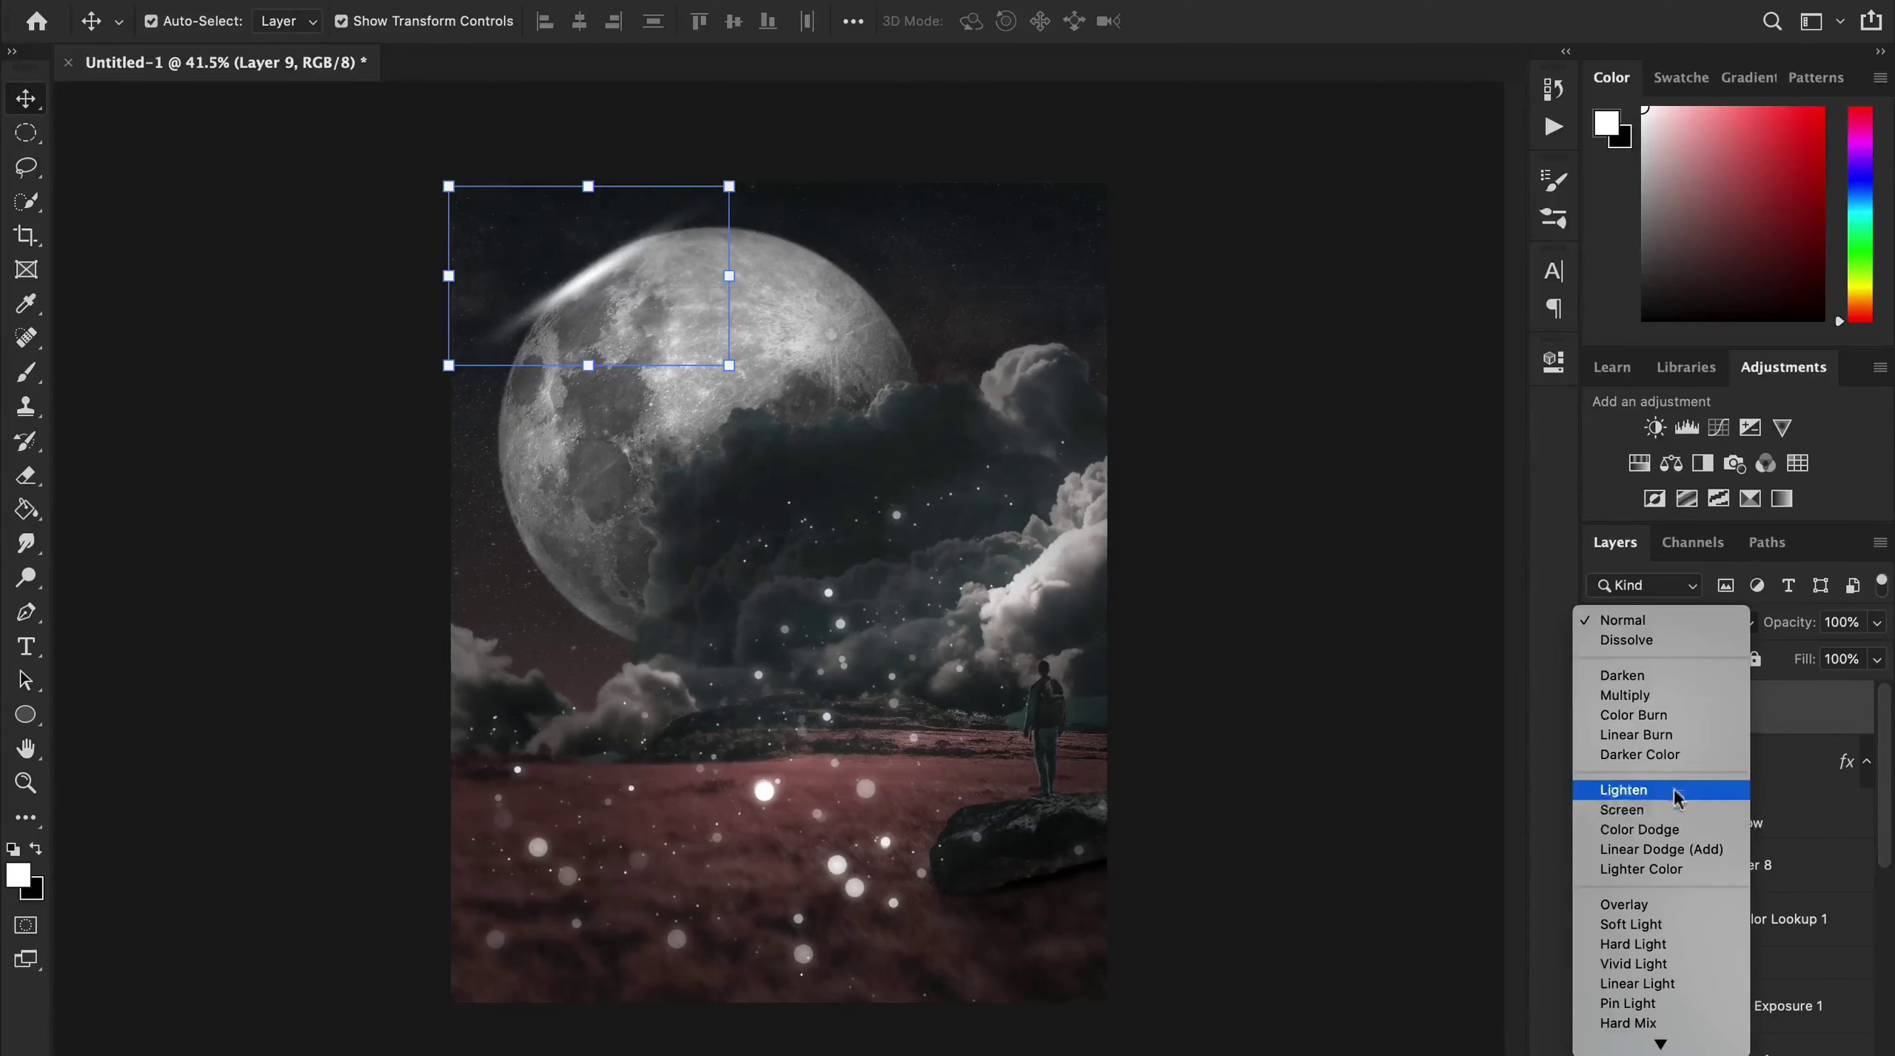
left_click(1702, 809)
left_click_drag(613, 256, 601, 272)
key("ctrl+t")
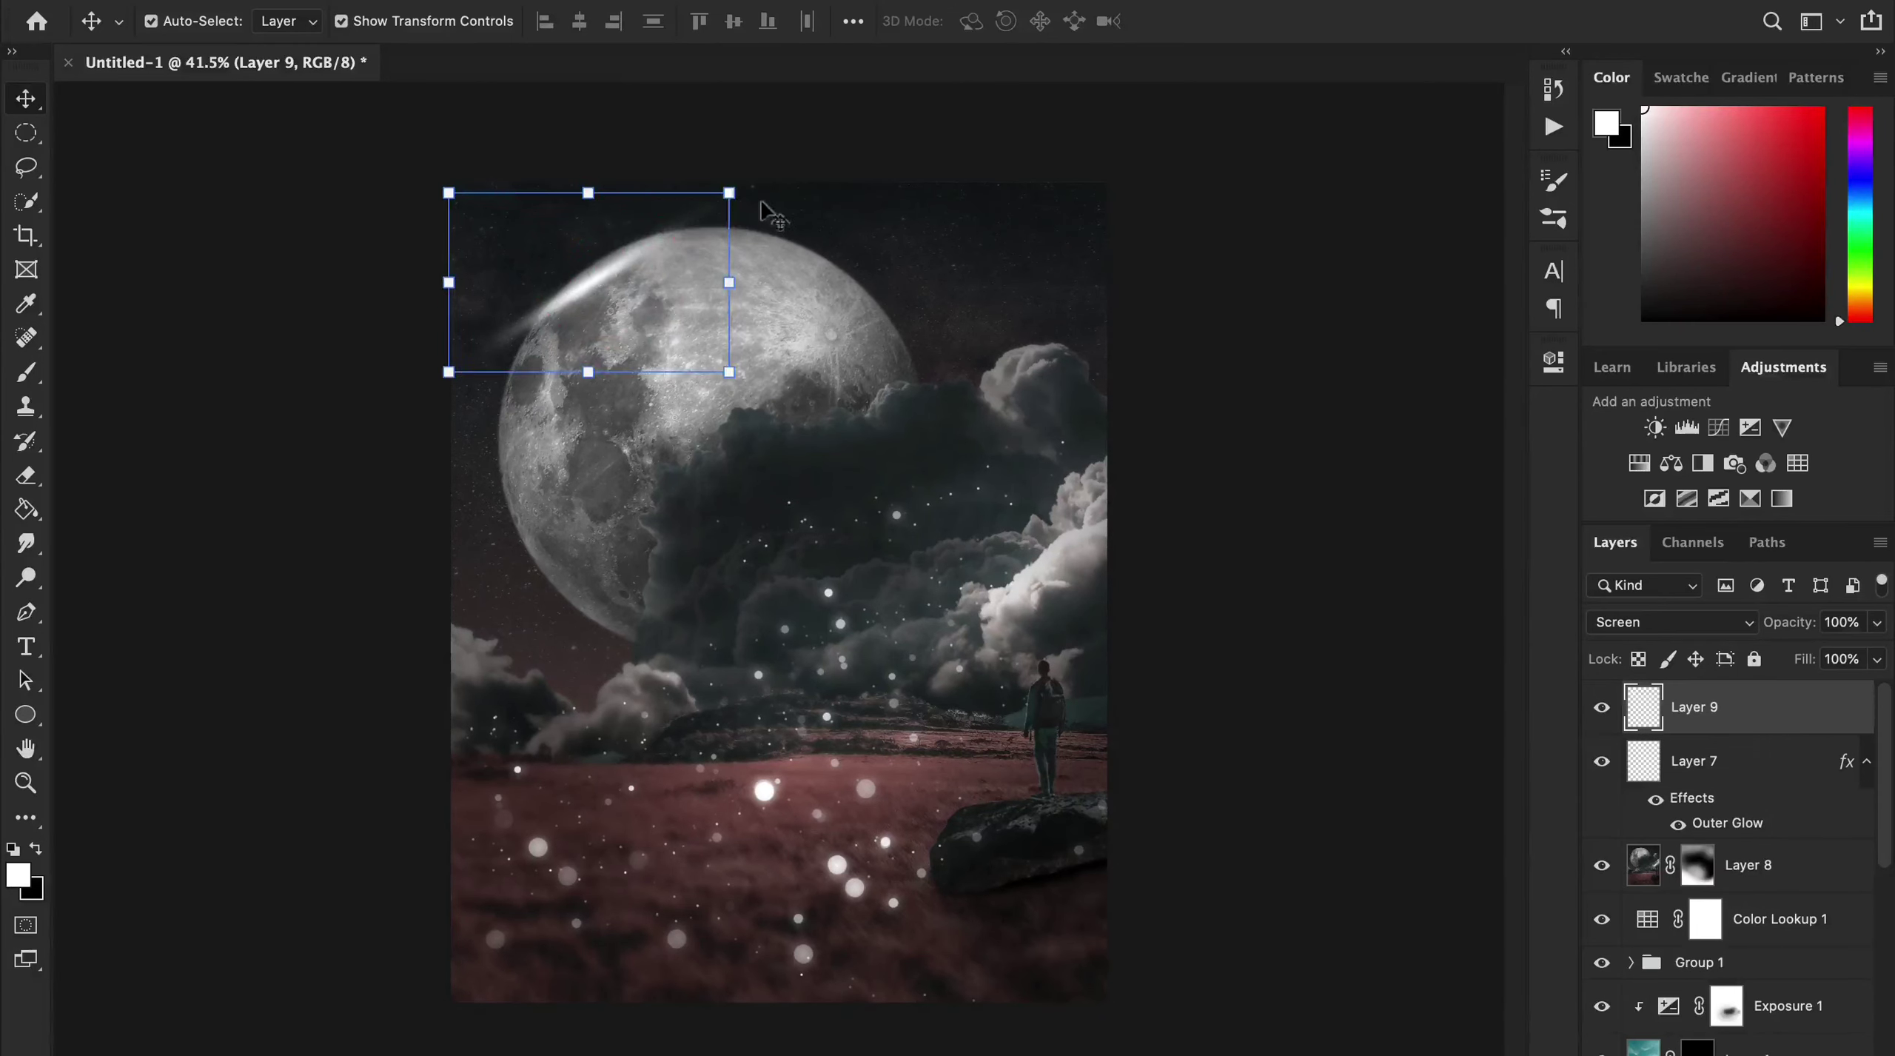
left_click_drag(728, 186, 731, 218)
left_click_drag(728, 368, 625, 260)
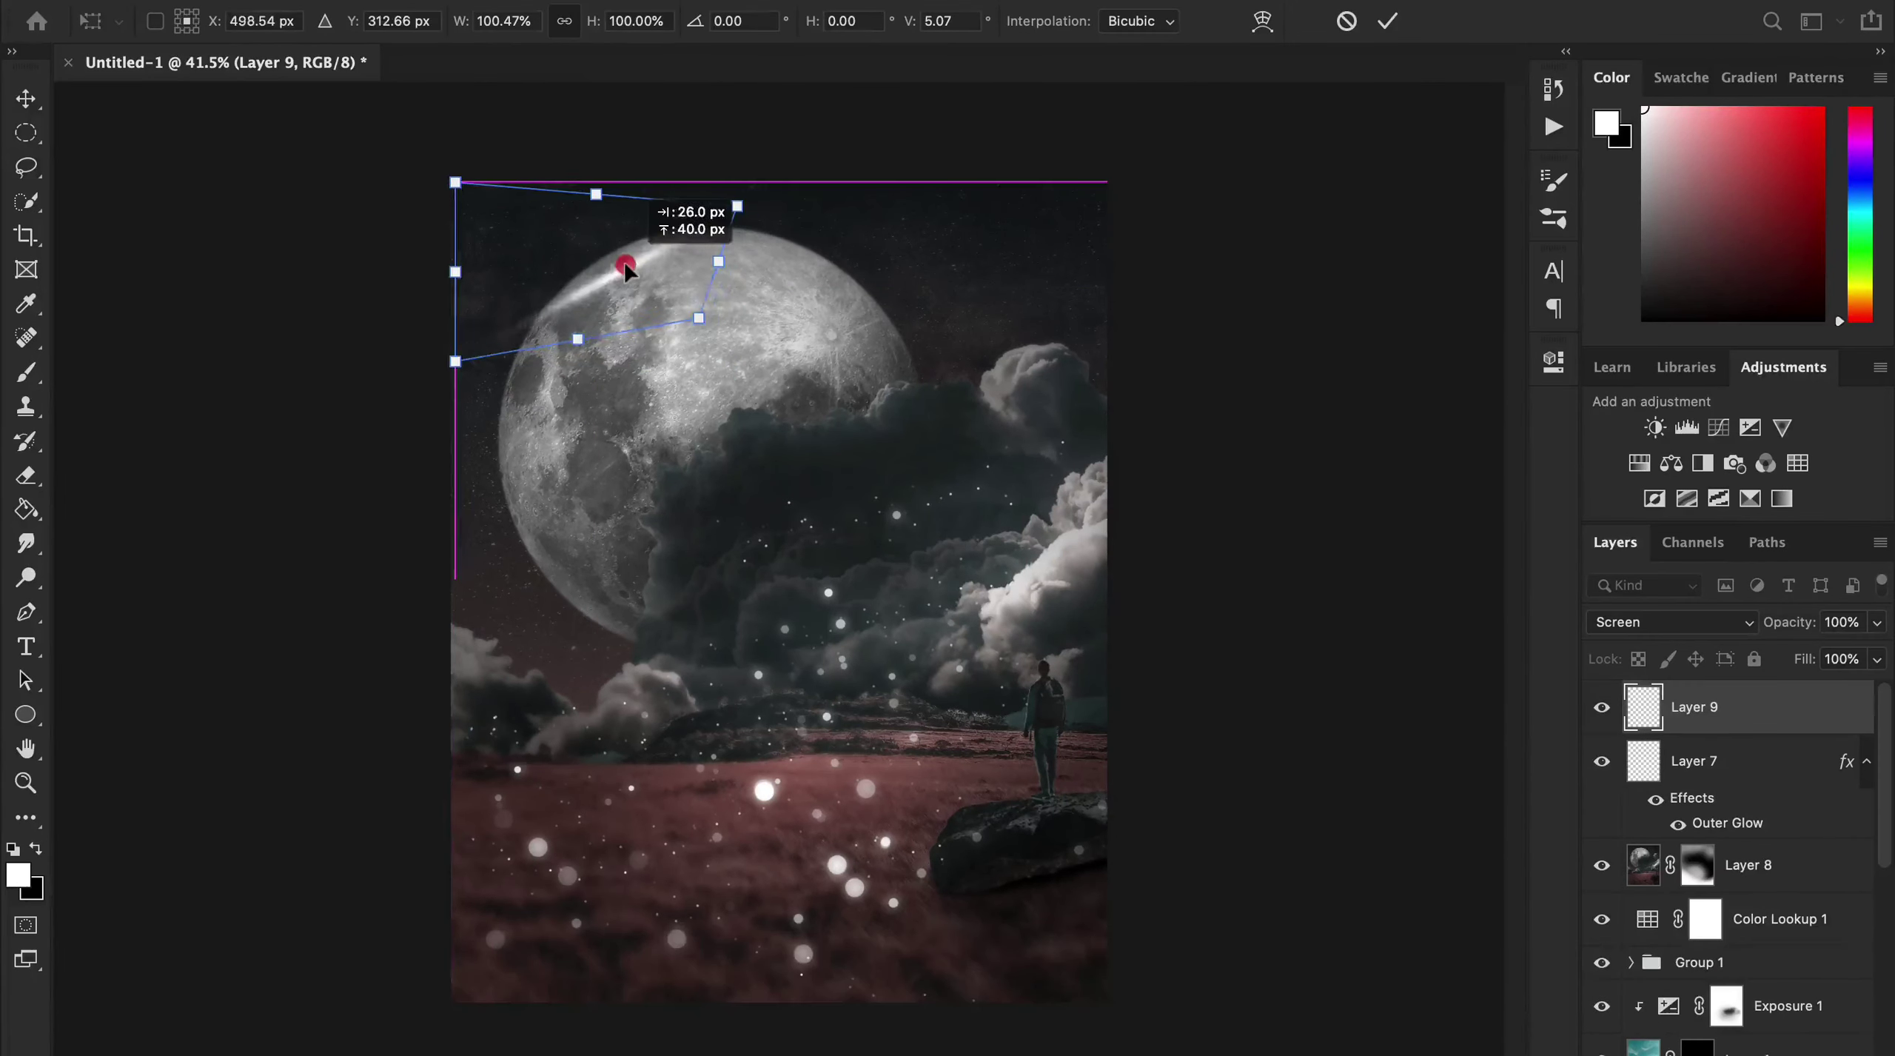
left_click_drag(445, 357, 484, 329)
left_click_drag(732, 193, 612, 254)
left_click_drag(694, 318, 758, 378)
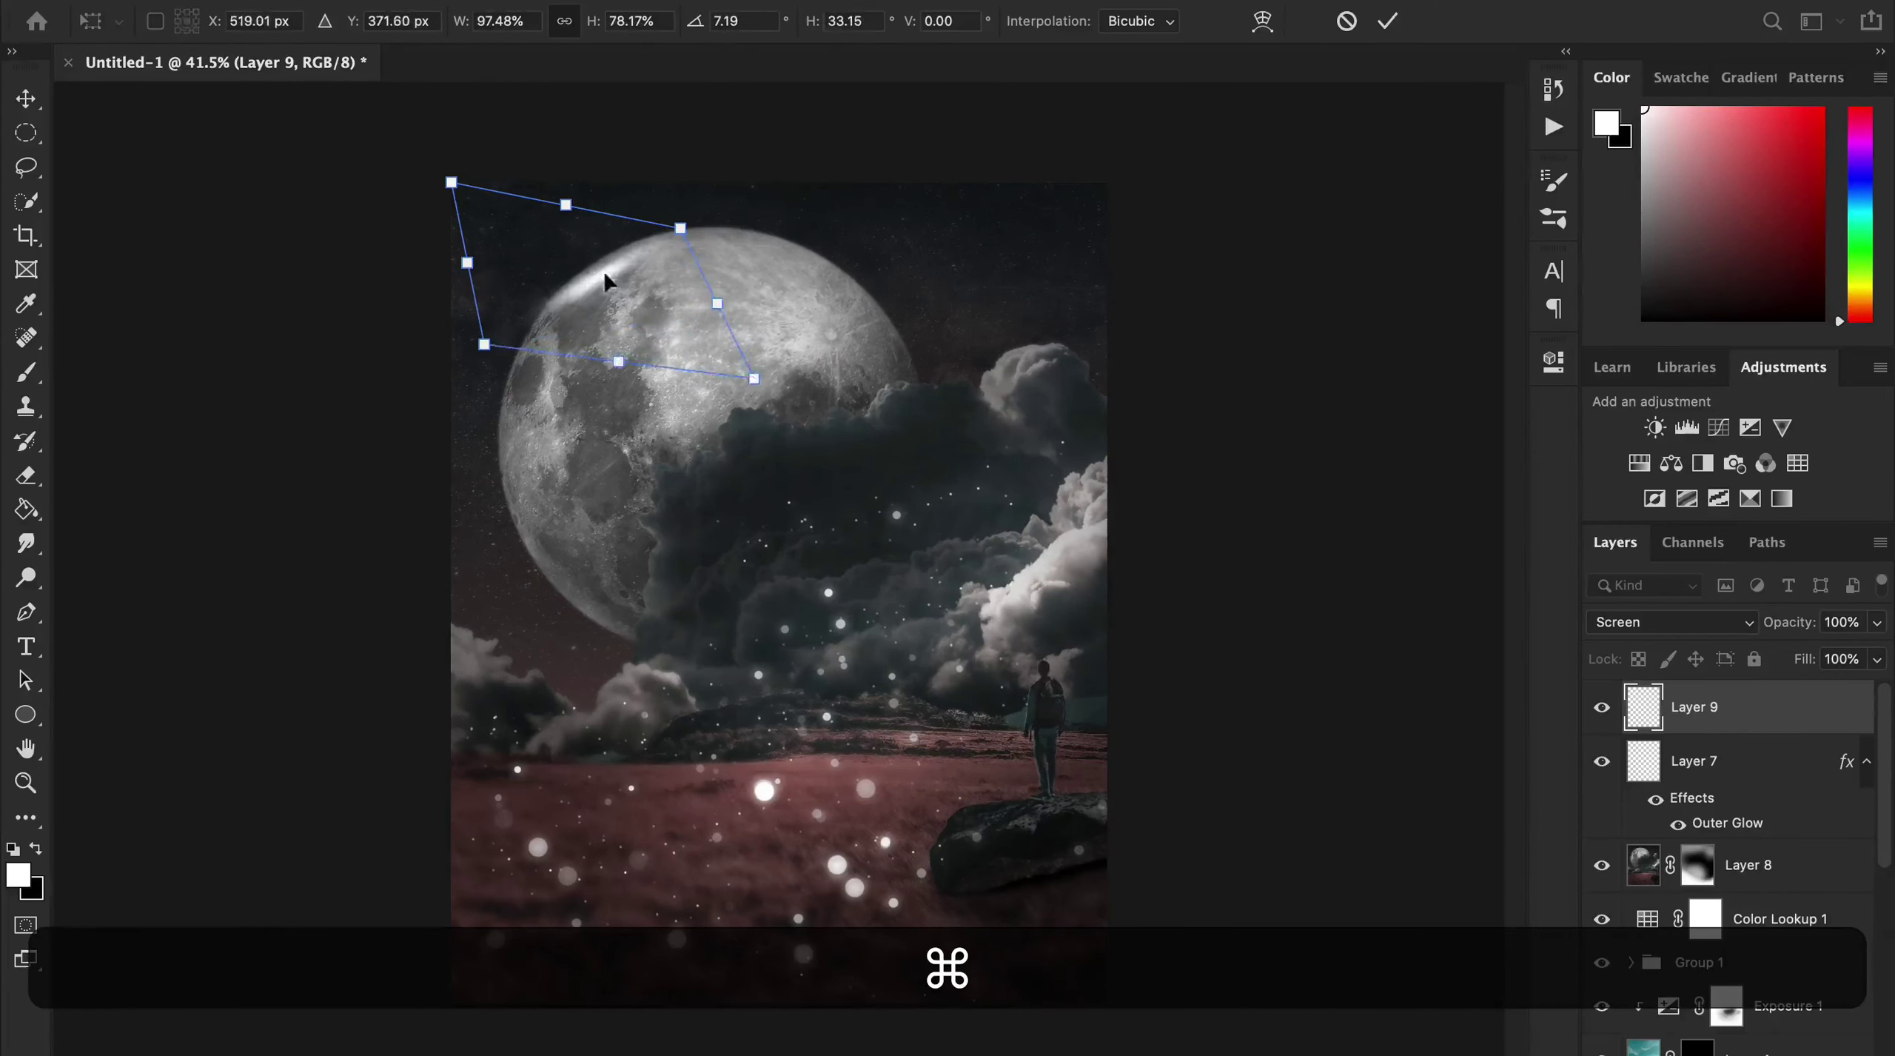
left_click_drag(604, 271, 615, 263)
left_click_drag(617, 333, 638, 360)
key("Escape")
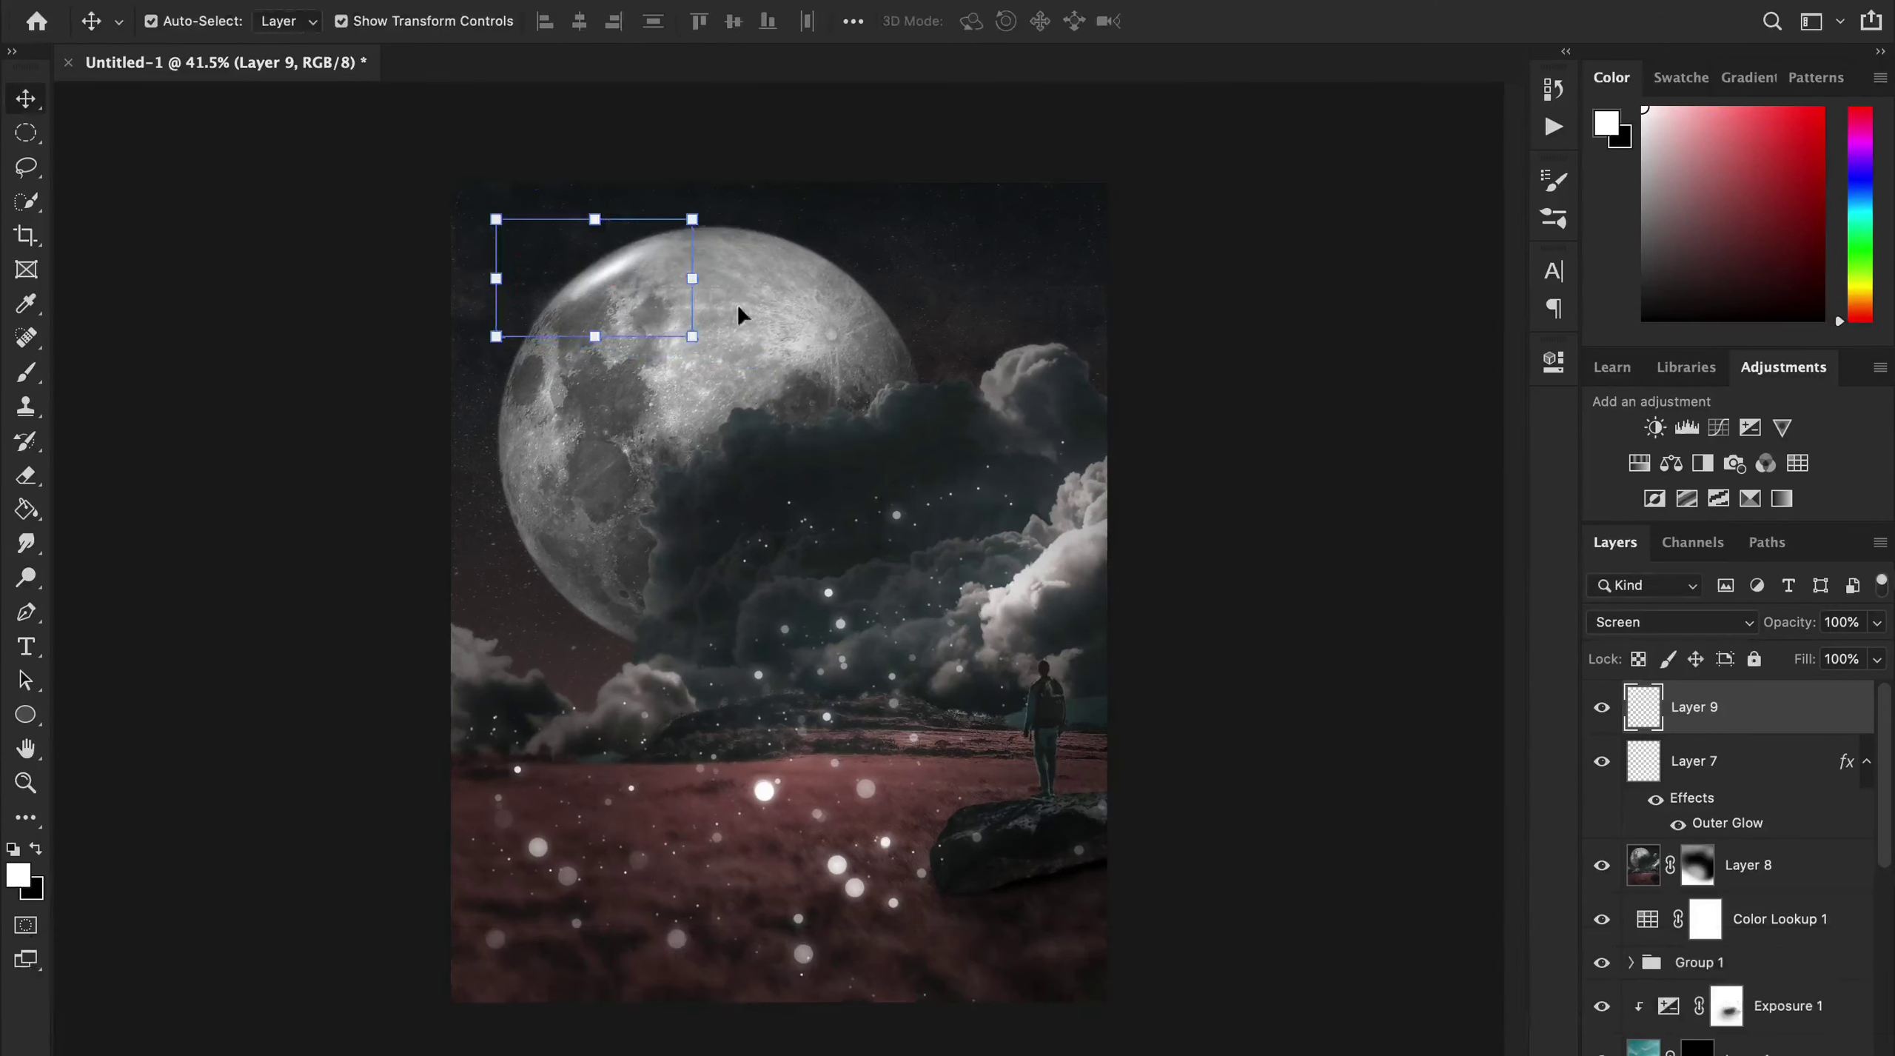
Set Layer 9 to Color Dodge and reposition the highlight on the moon's upper left.
left_click(1292, 360)
left_click(1703, 704)
left_click(1672, 622)
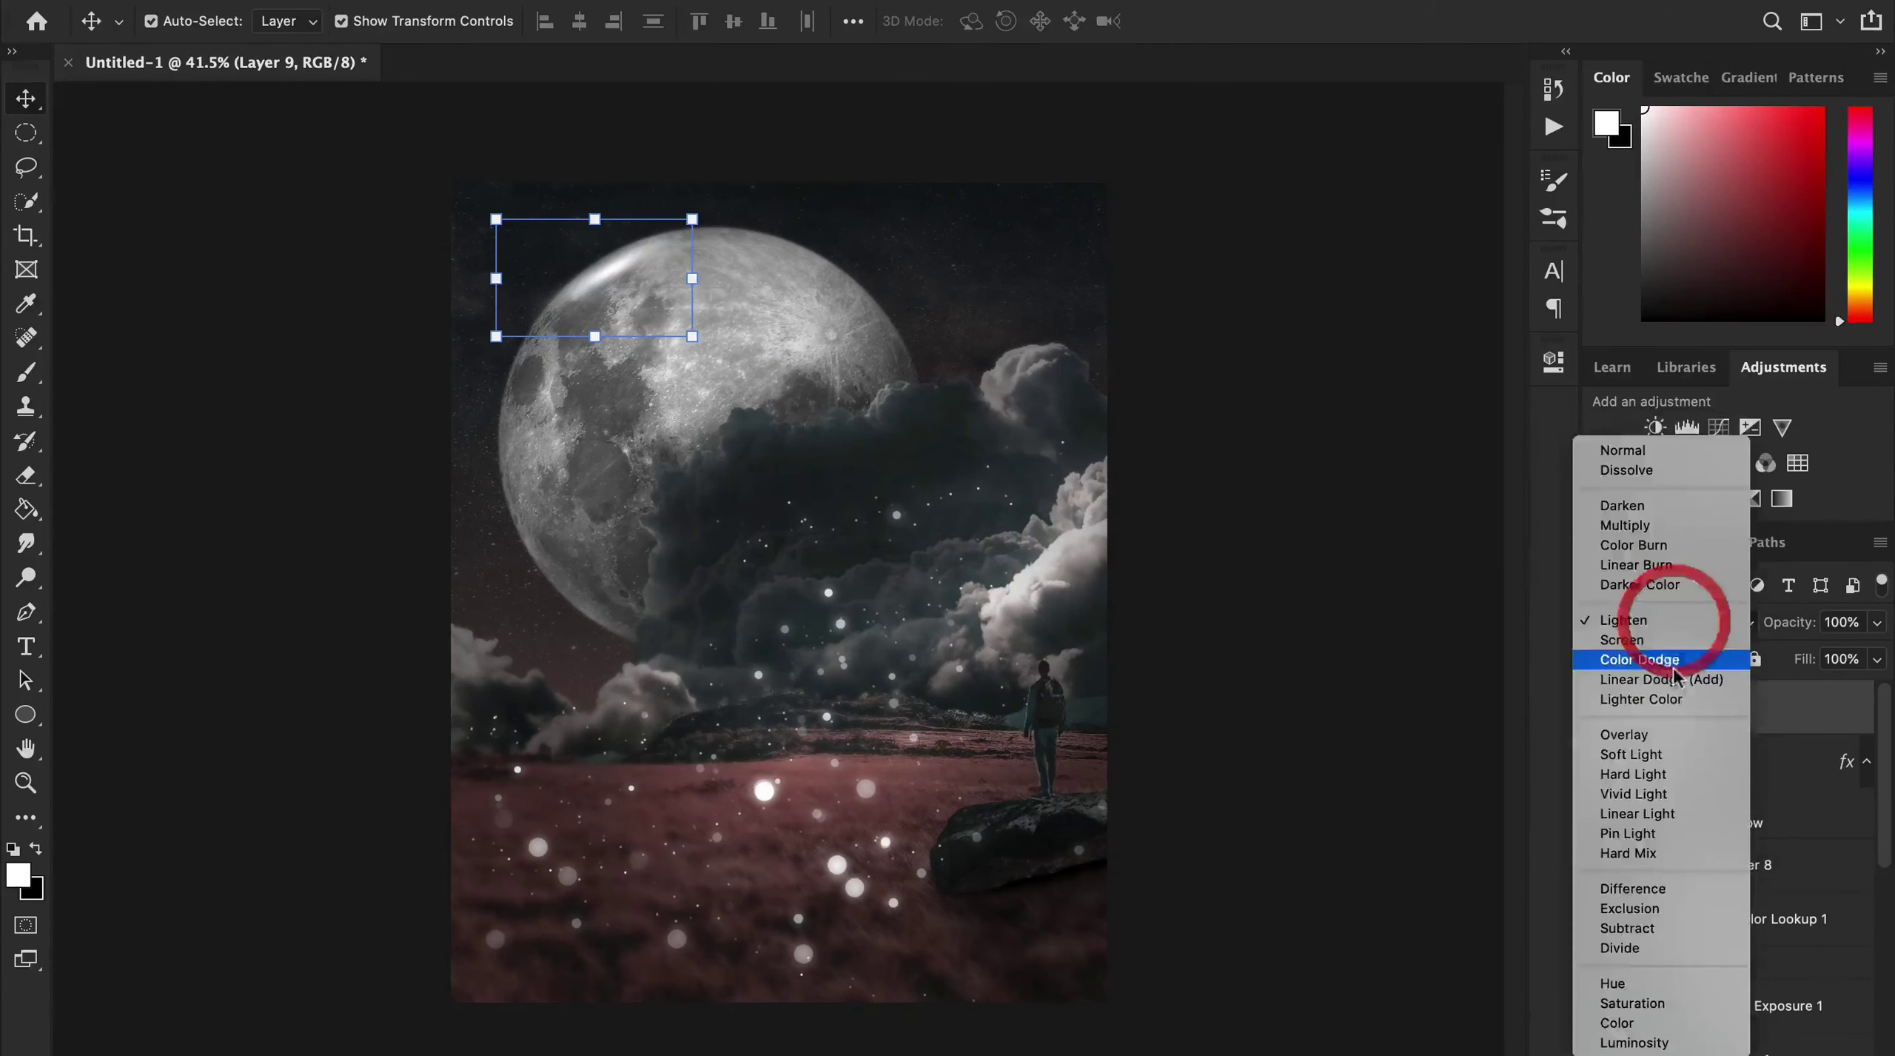
left_click(1672, 638)
key("ctrl+t")
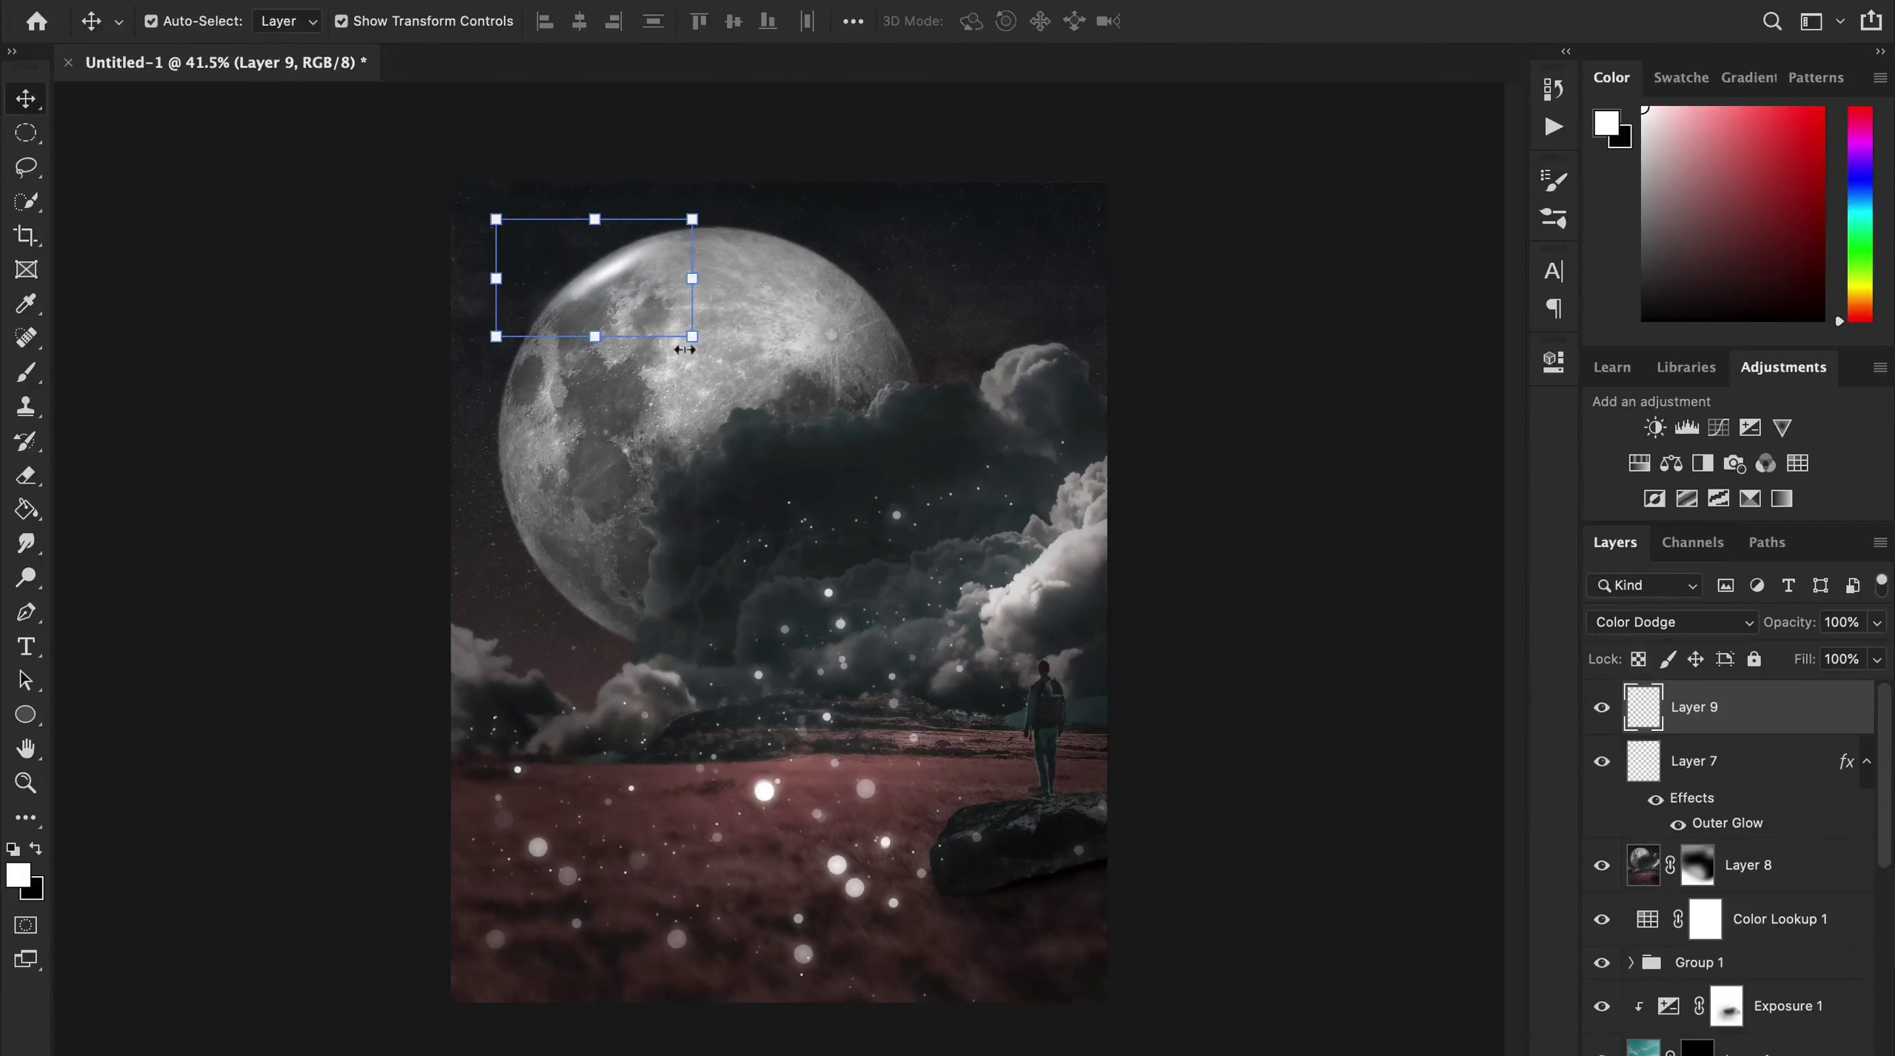
left_click_drag(613, 284, 618, 284)
key("Return")
Paint a white glow on new Layer 10 and transform it into a diagonal strip from the moon.
key("ctrl+shift+alt+n")
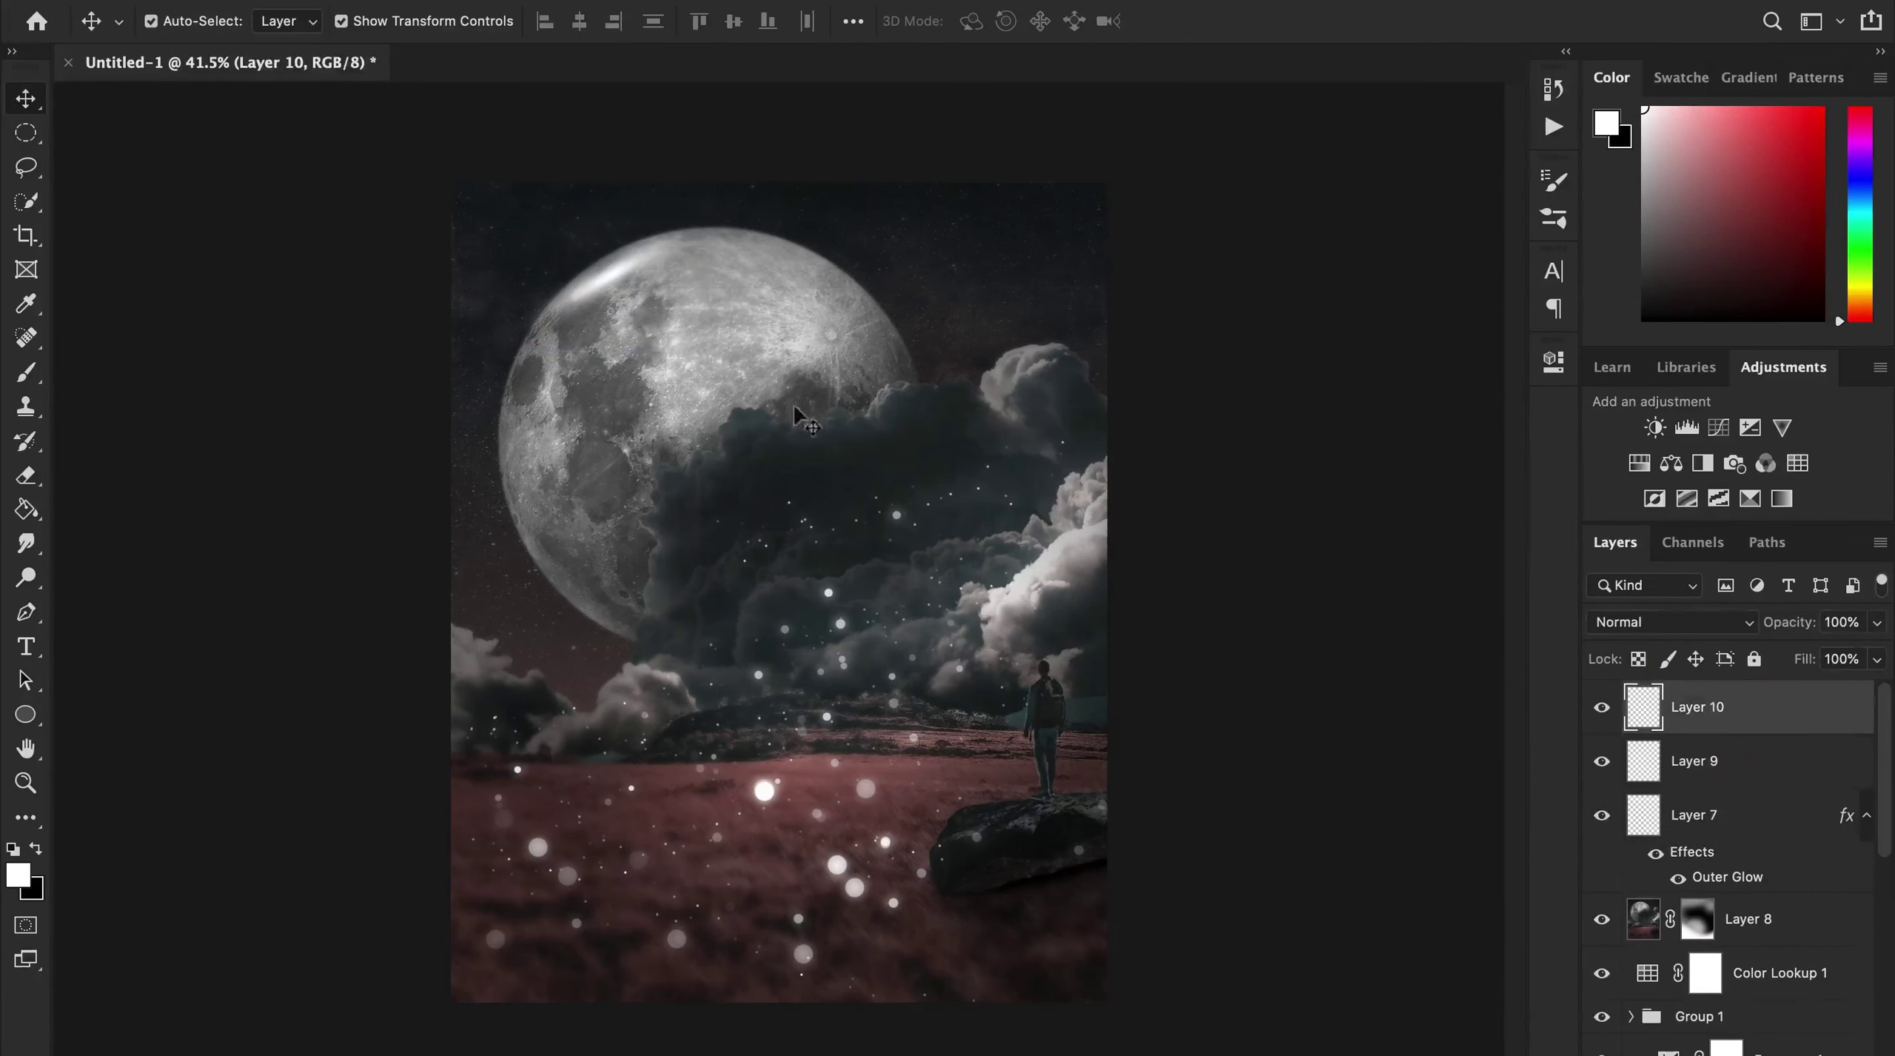
key("b")
left_click(713, 403)
key("v")
left_click_drag(1038, 464, 900, 459)
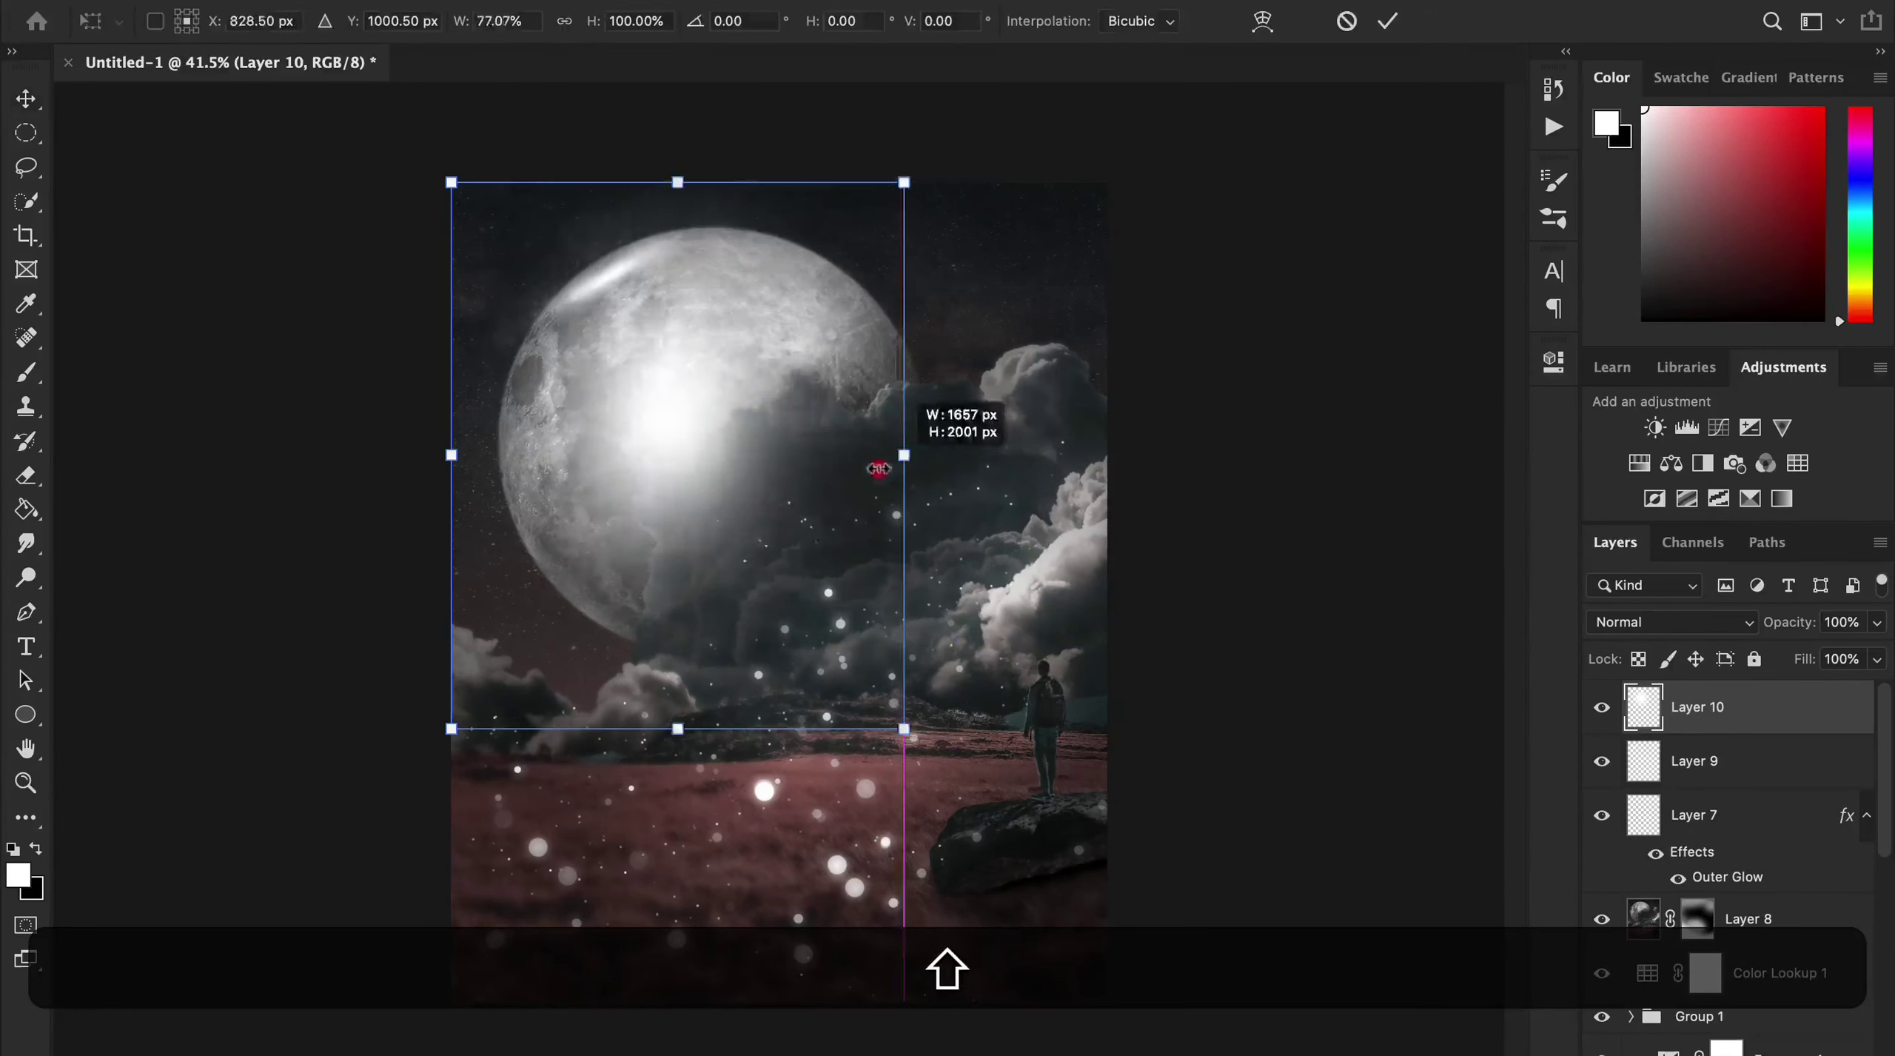
left_click_drag(814, 518, 764, 545)
mouse_move(722, 471)
left_mouse_down()
mouse_move(704, 445)
mouse_move(1107, 503)
mouse_move(846, 612)
mouse_move(834, 655)
left_mouse_up()
double_click(812, 625)
Blend the light beam in Screen mode at 81% opacity and rotate it into position.
left_click(1671, 622)
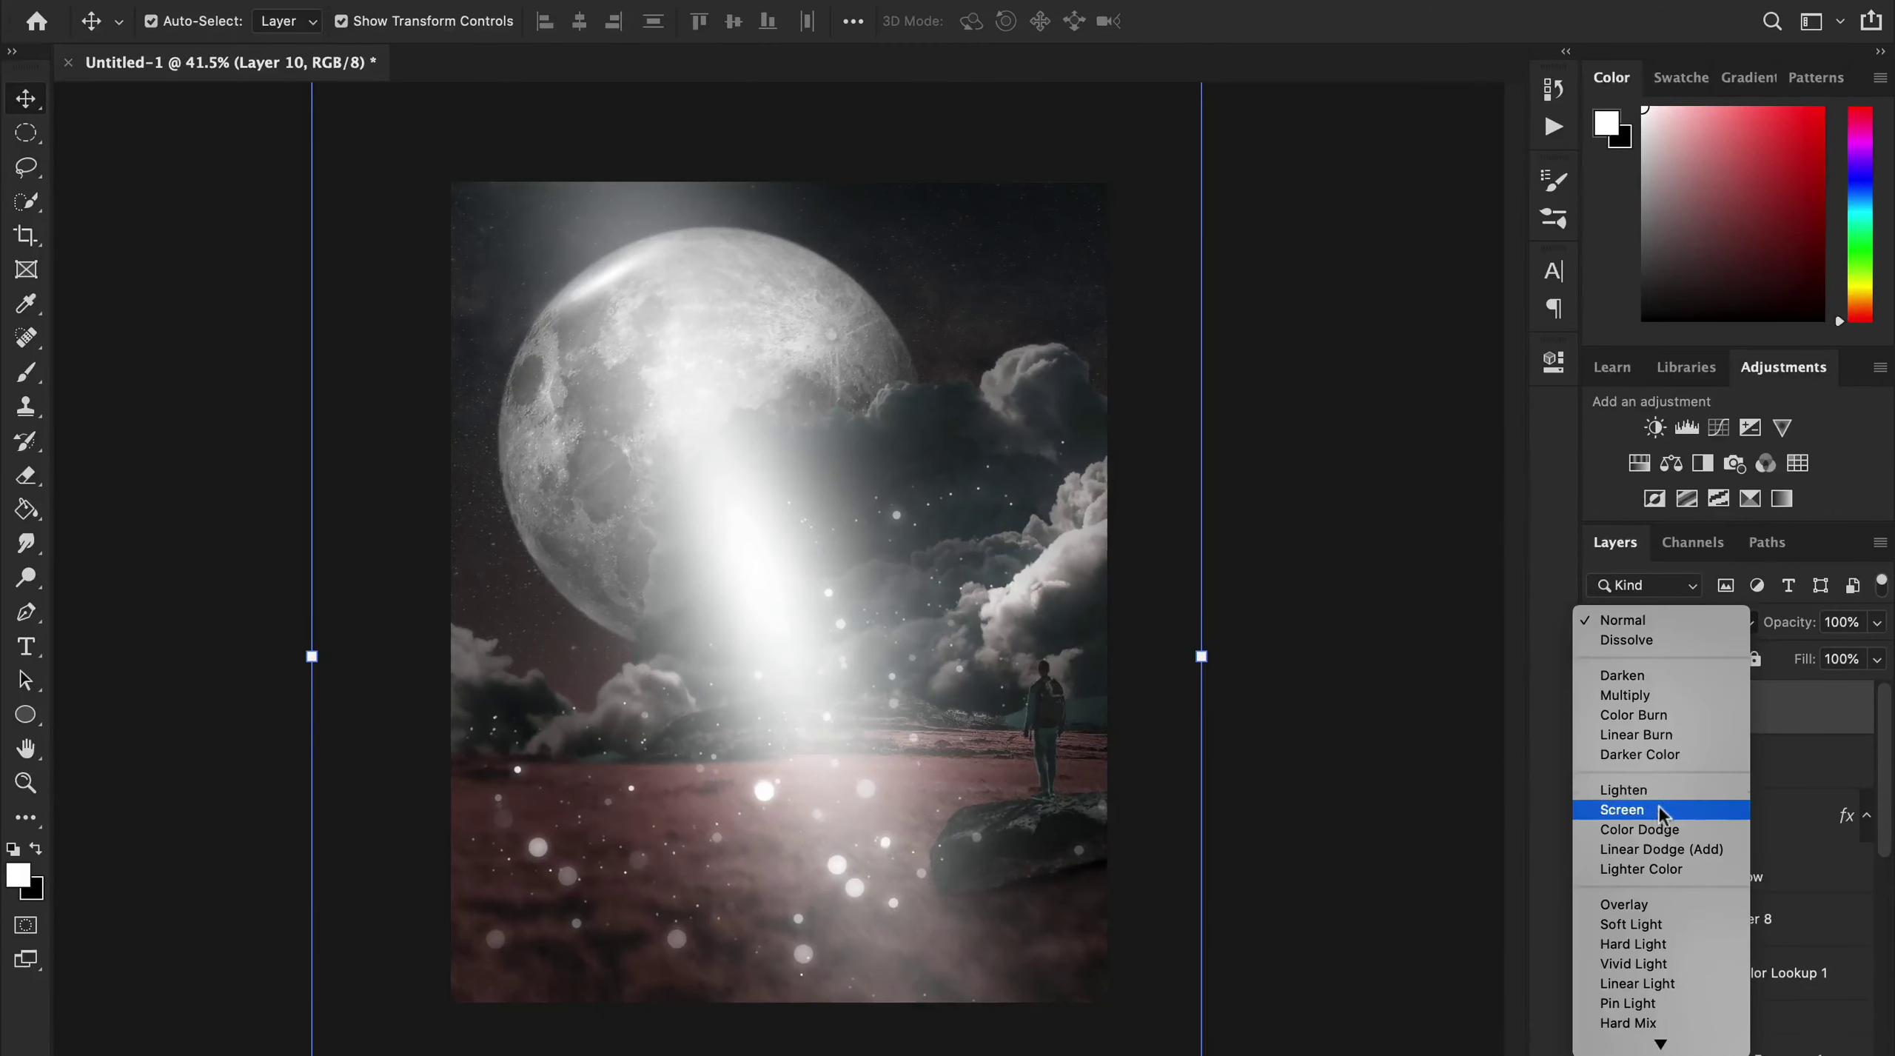
left_click(1659, 810)
mouse_move(1786, 622)
left_mouse_down()
mouse_move(1769, 619)
mouse_move(1791, 675)
left_mouse_up()
mouse_move(776, 880)
left_mouse_down()
mouse_move(827, 885)
mouse_move(785, 774)
left_mouse_up()
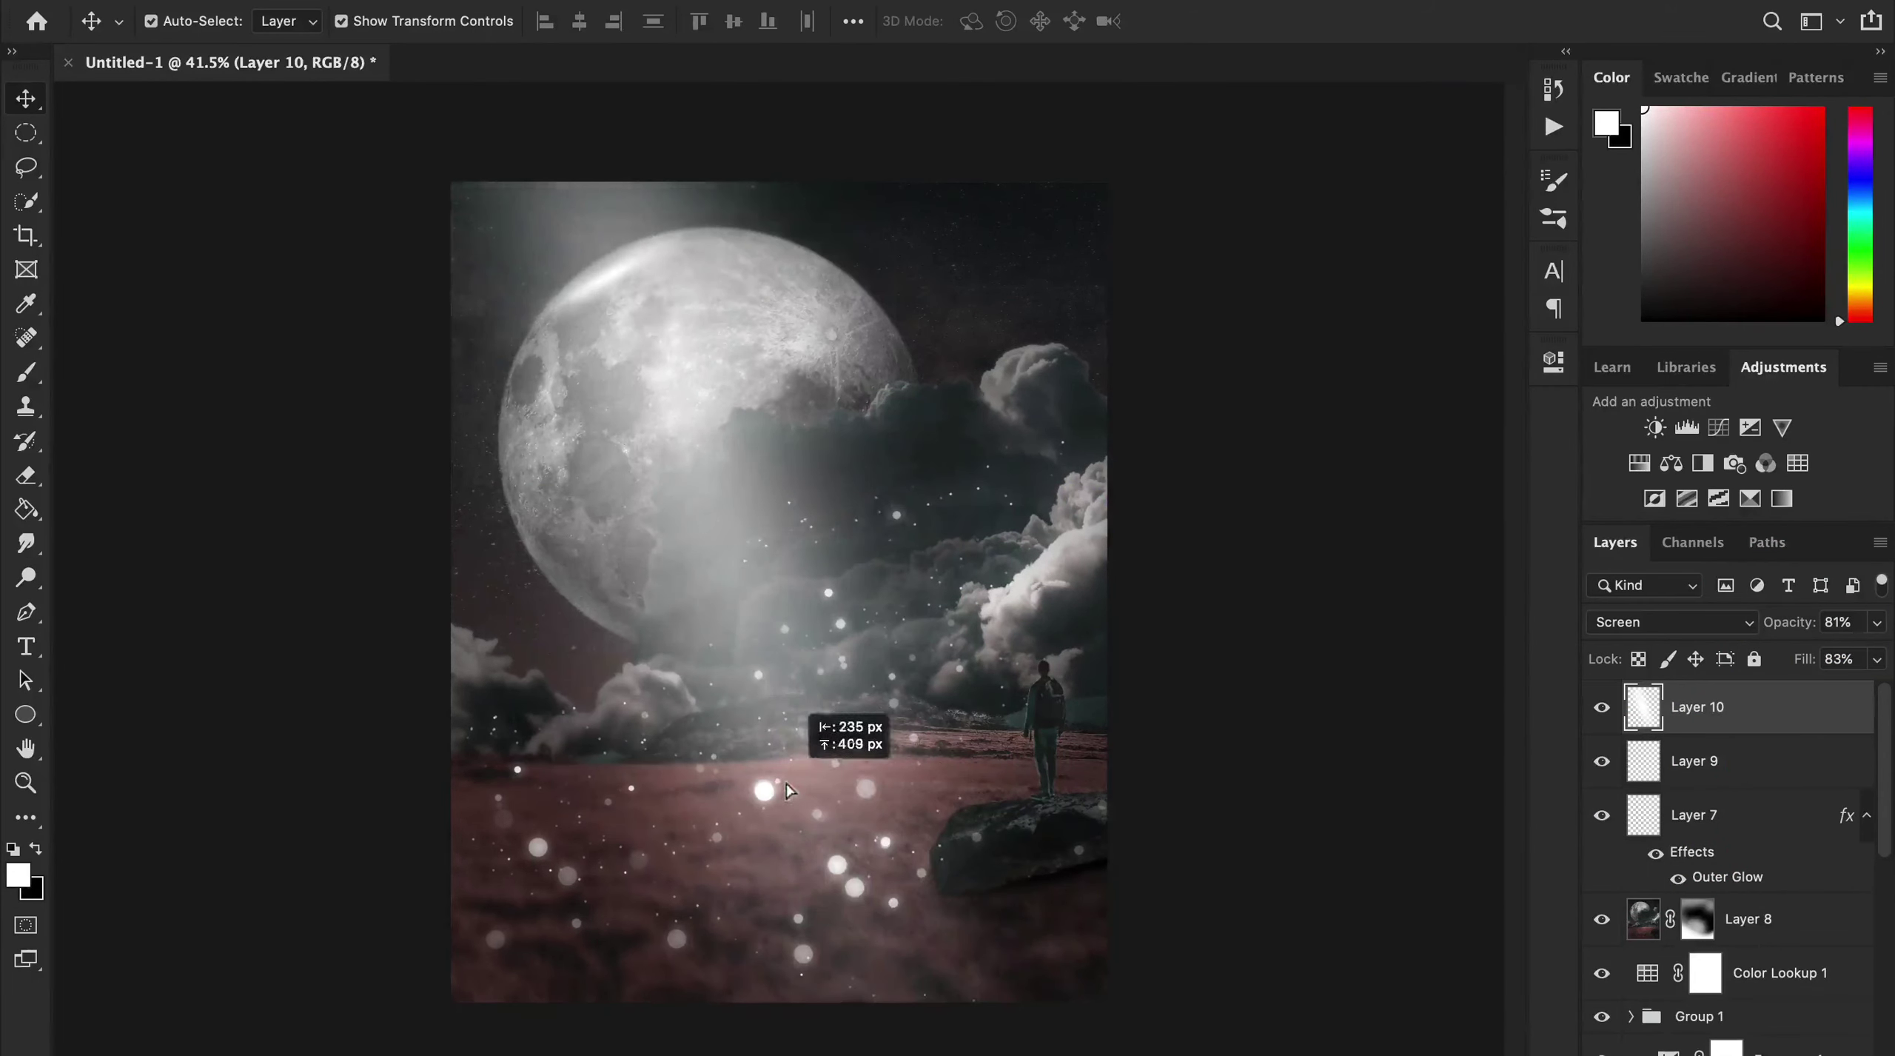
key("ctrl+t")
left_click_drag(1197, 562, 1248, 529)
mouse_move(827, 779)
left_mouse_down()
mouse_move(855, 774)
mouse_move(868, 732)
left_mouse_up()
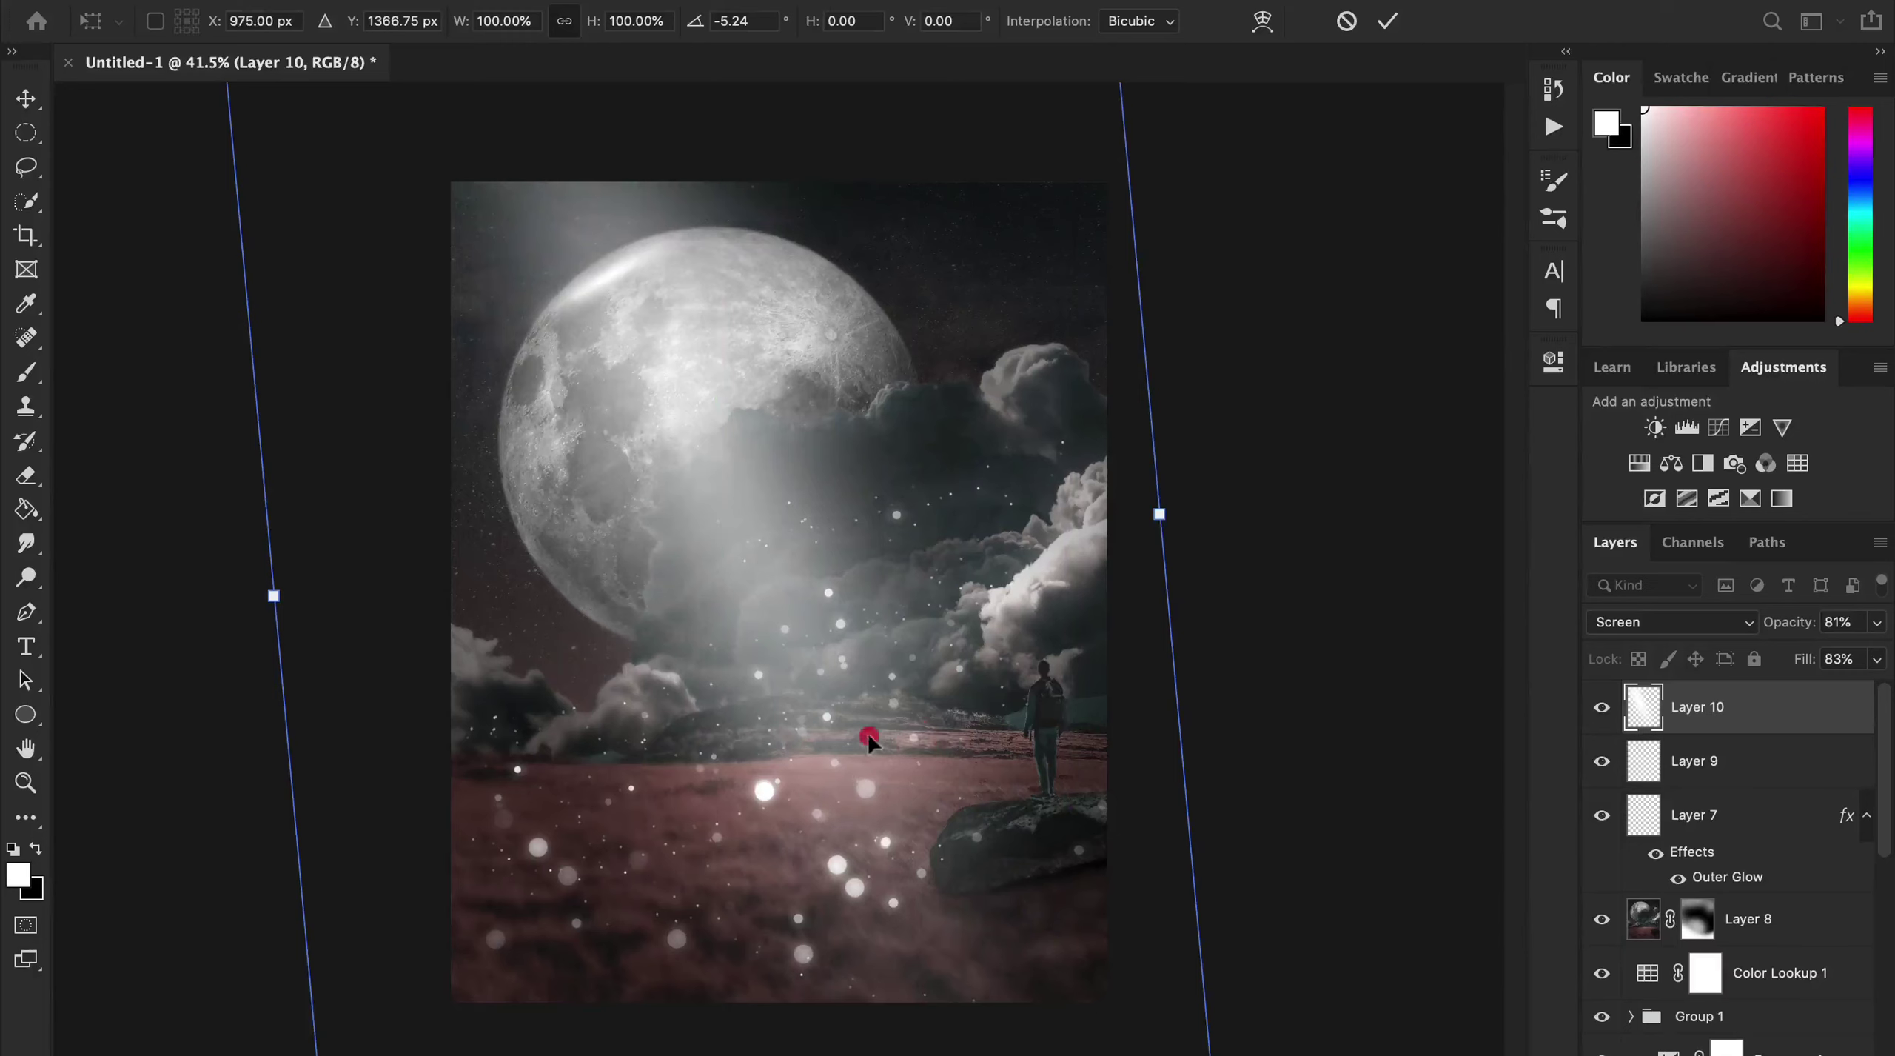
Rescale the Layer 9 highlight to fit the moon's upper-left rim.
key("Return")
left_click(1695, 760)
left_click_drag(699, 350, 808, 407)
left_click_drag(650, 407, 740, 478)
left_click_drag(719, 337, 597, 270)
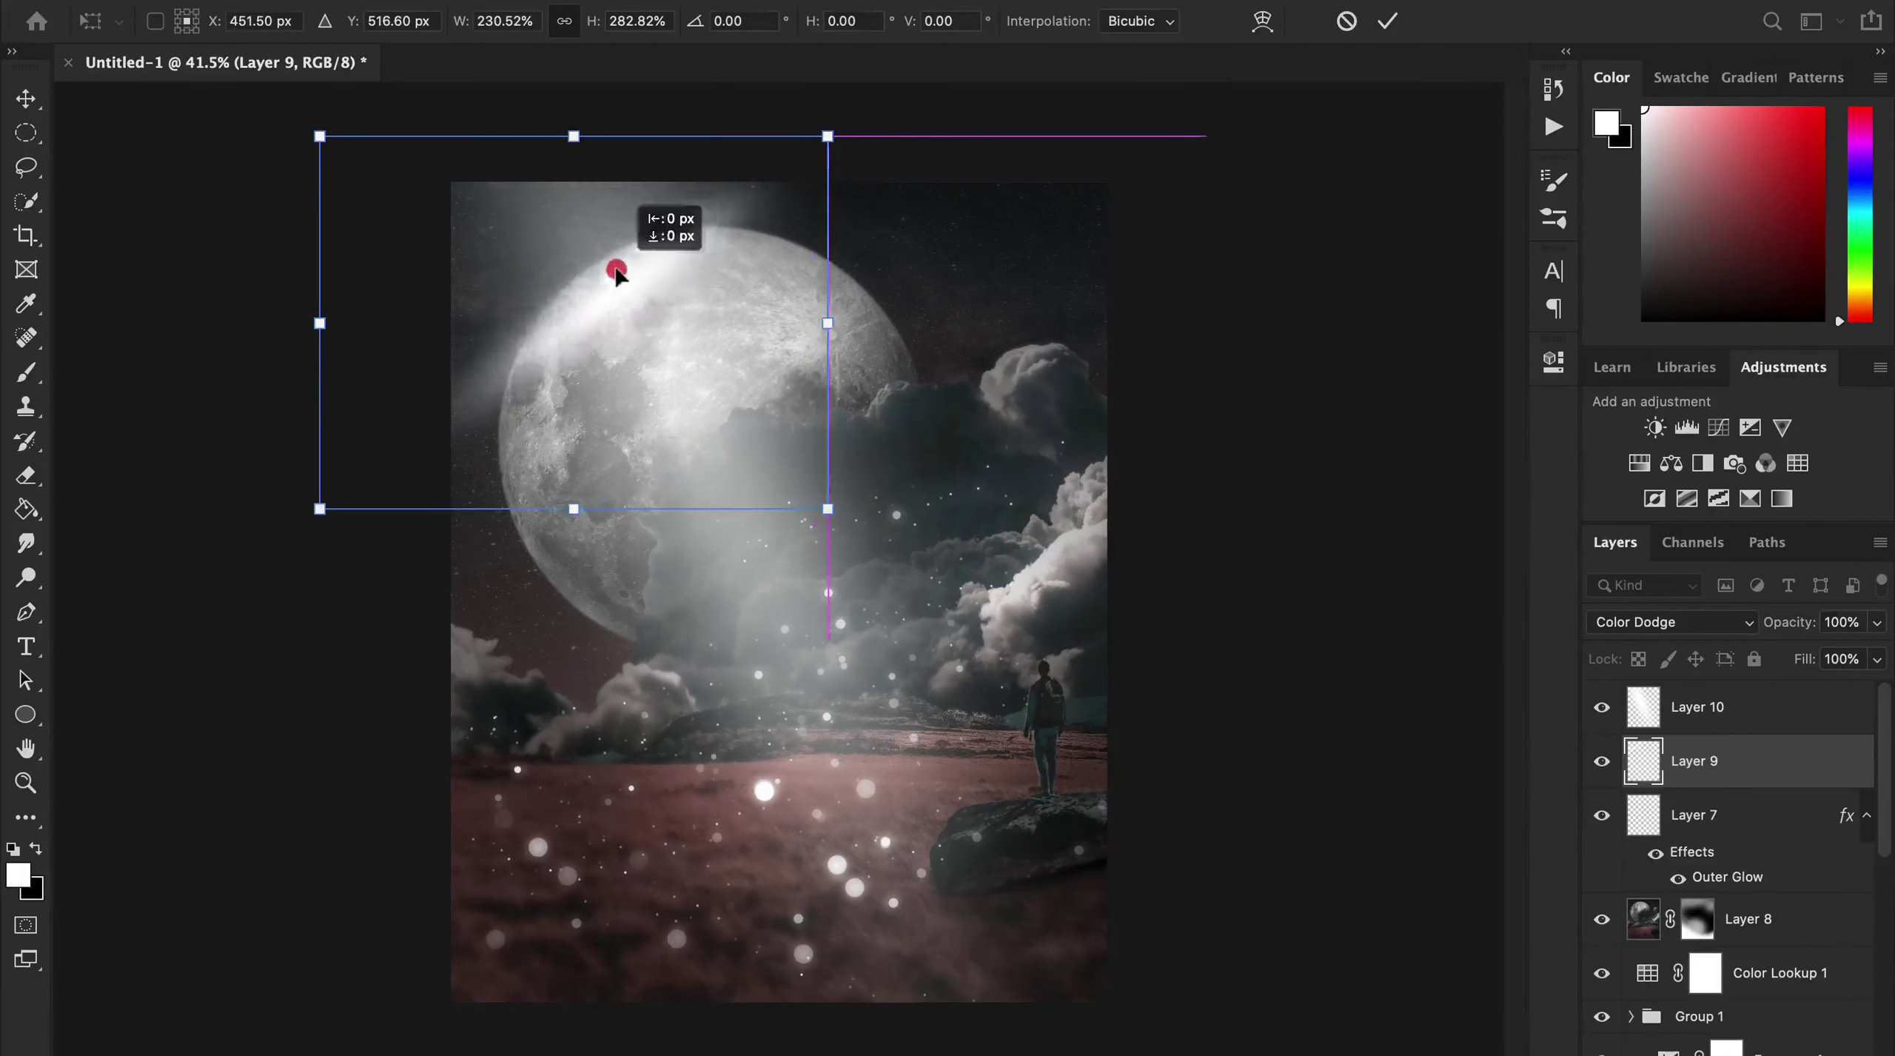
left_click_drag(827, 136, 787, 136)
left_click_drag(519, 245, 605, 274)
left_click_drag(740, 178, 707, 196)
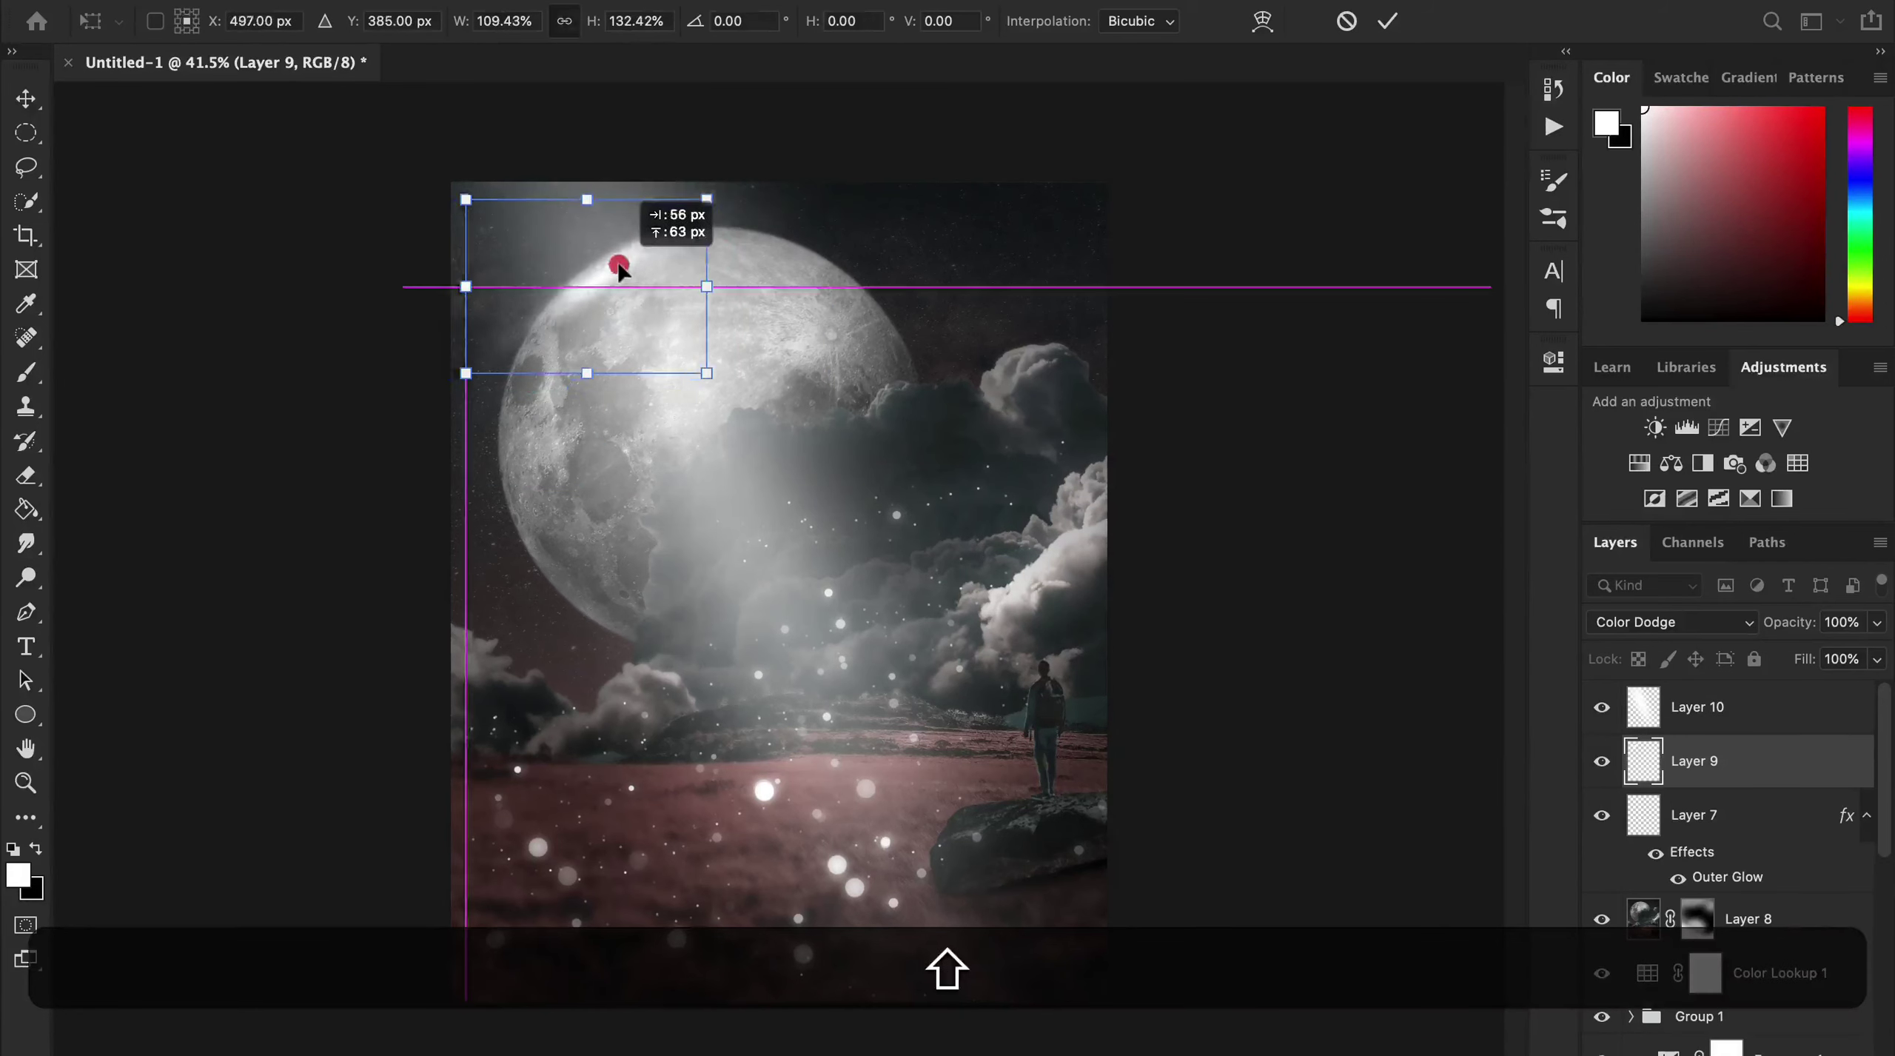
key("Return")
Nudge the Layer 9 highlight slightly along the moon's rim.
left_click(759, 326)
left_click(689, 287)
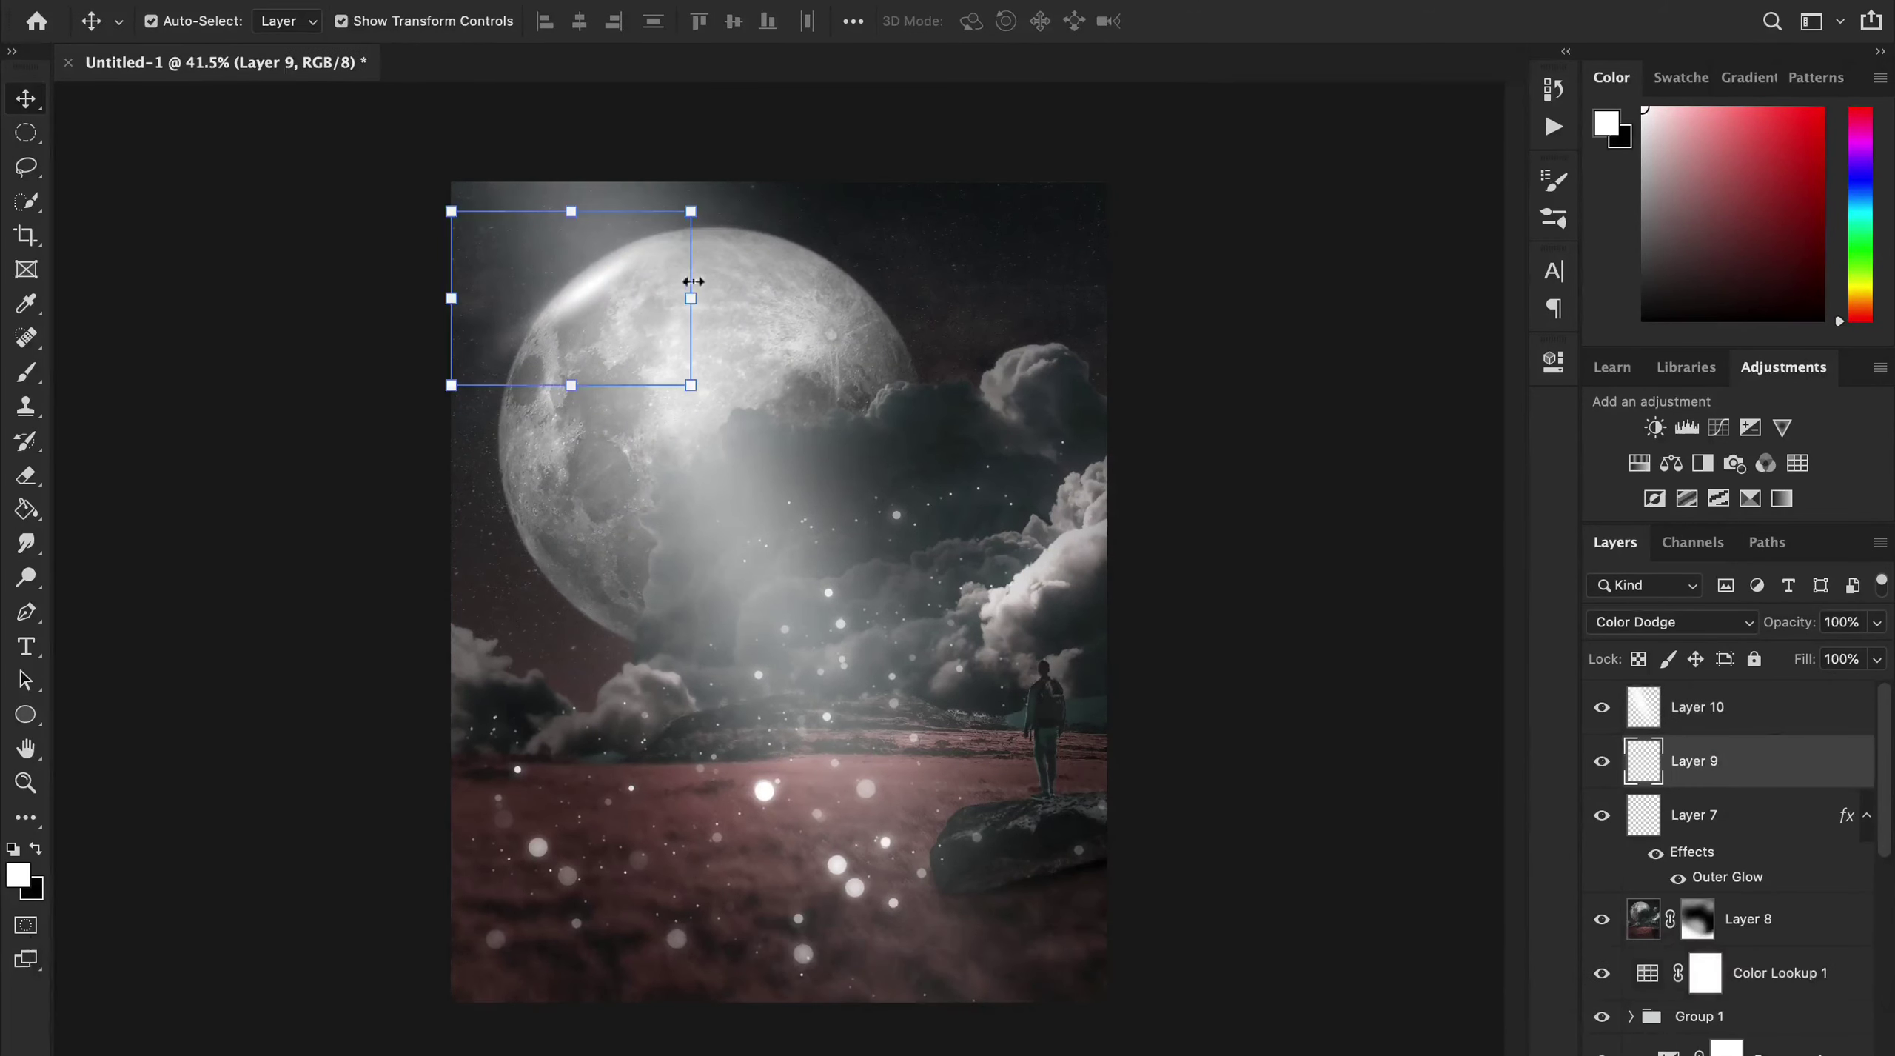
key("ctrl+t")
left_click_drag(596, 265, 609, 265)
key("Return")
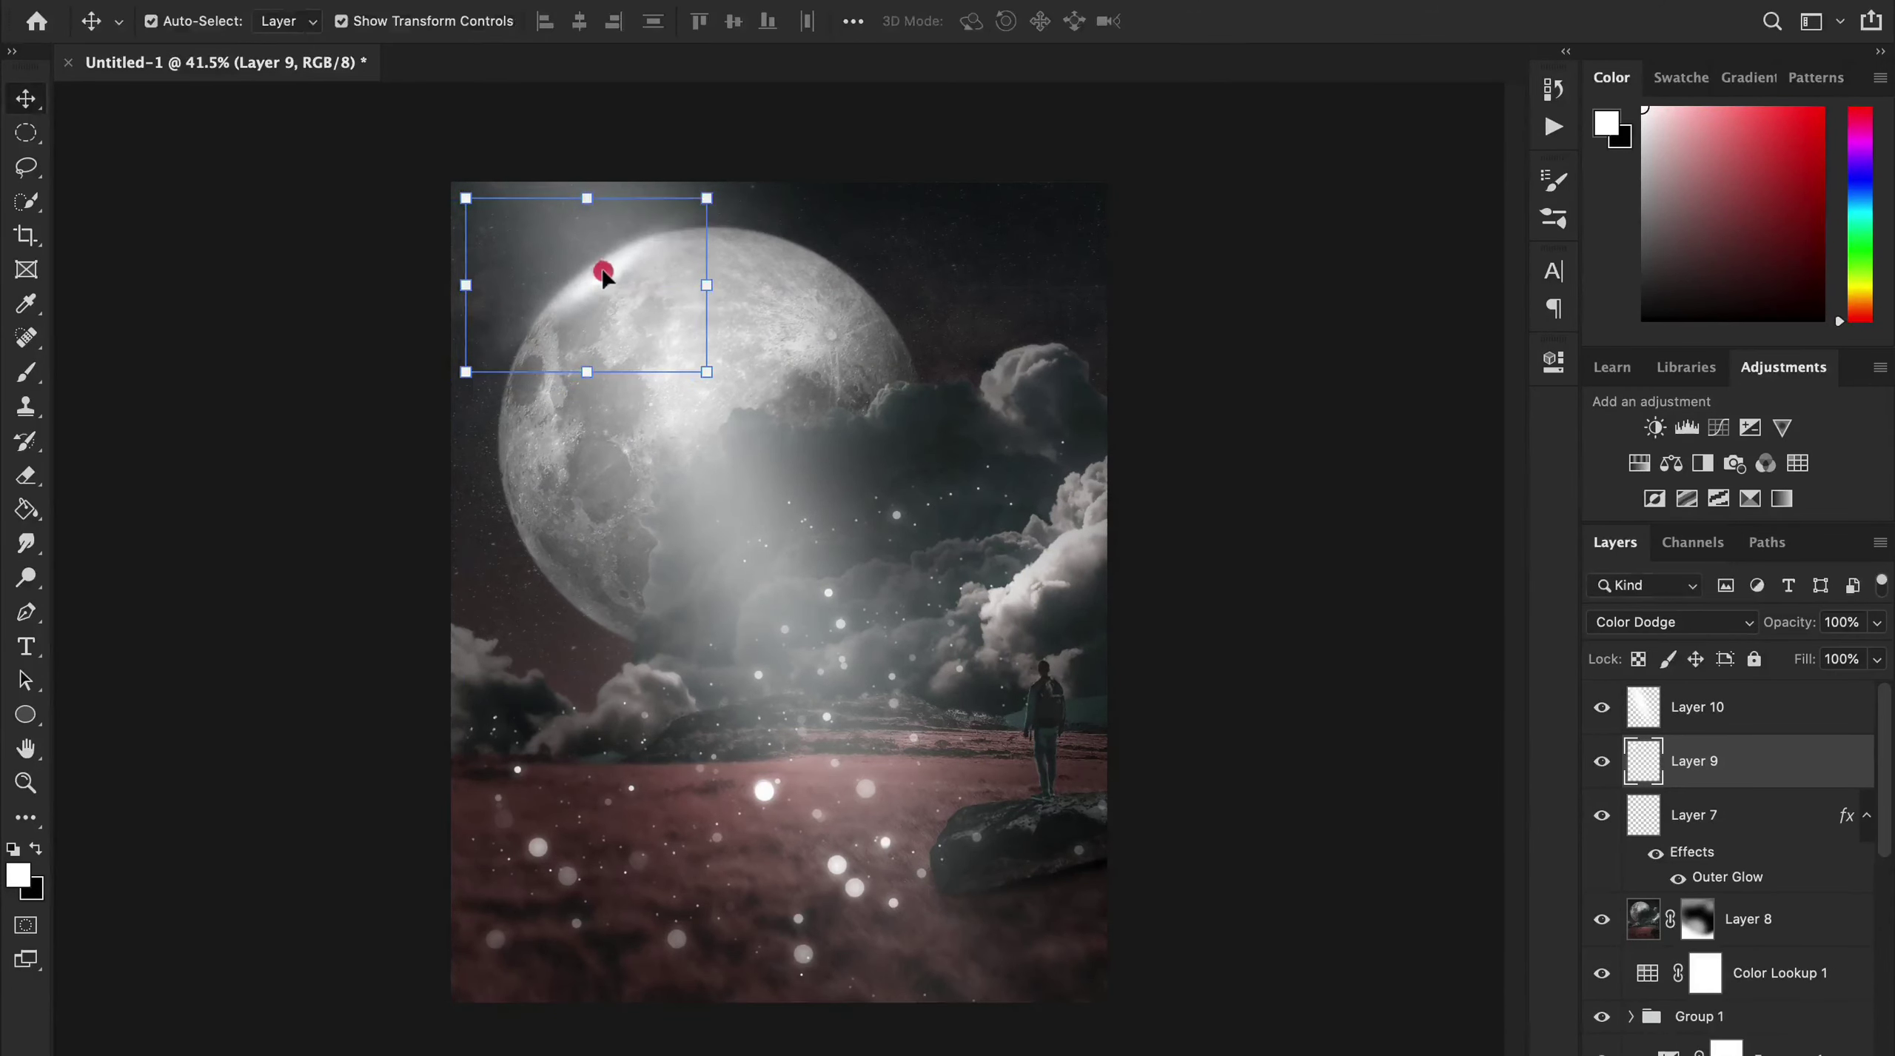
scroll(1705, 843, "down", 3)
scroll(1651, 799, "down", 2)
Paint black on the Exposure 5 mask to hide part of the darkening on the moon.
left_click(1695, 988)
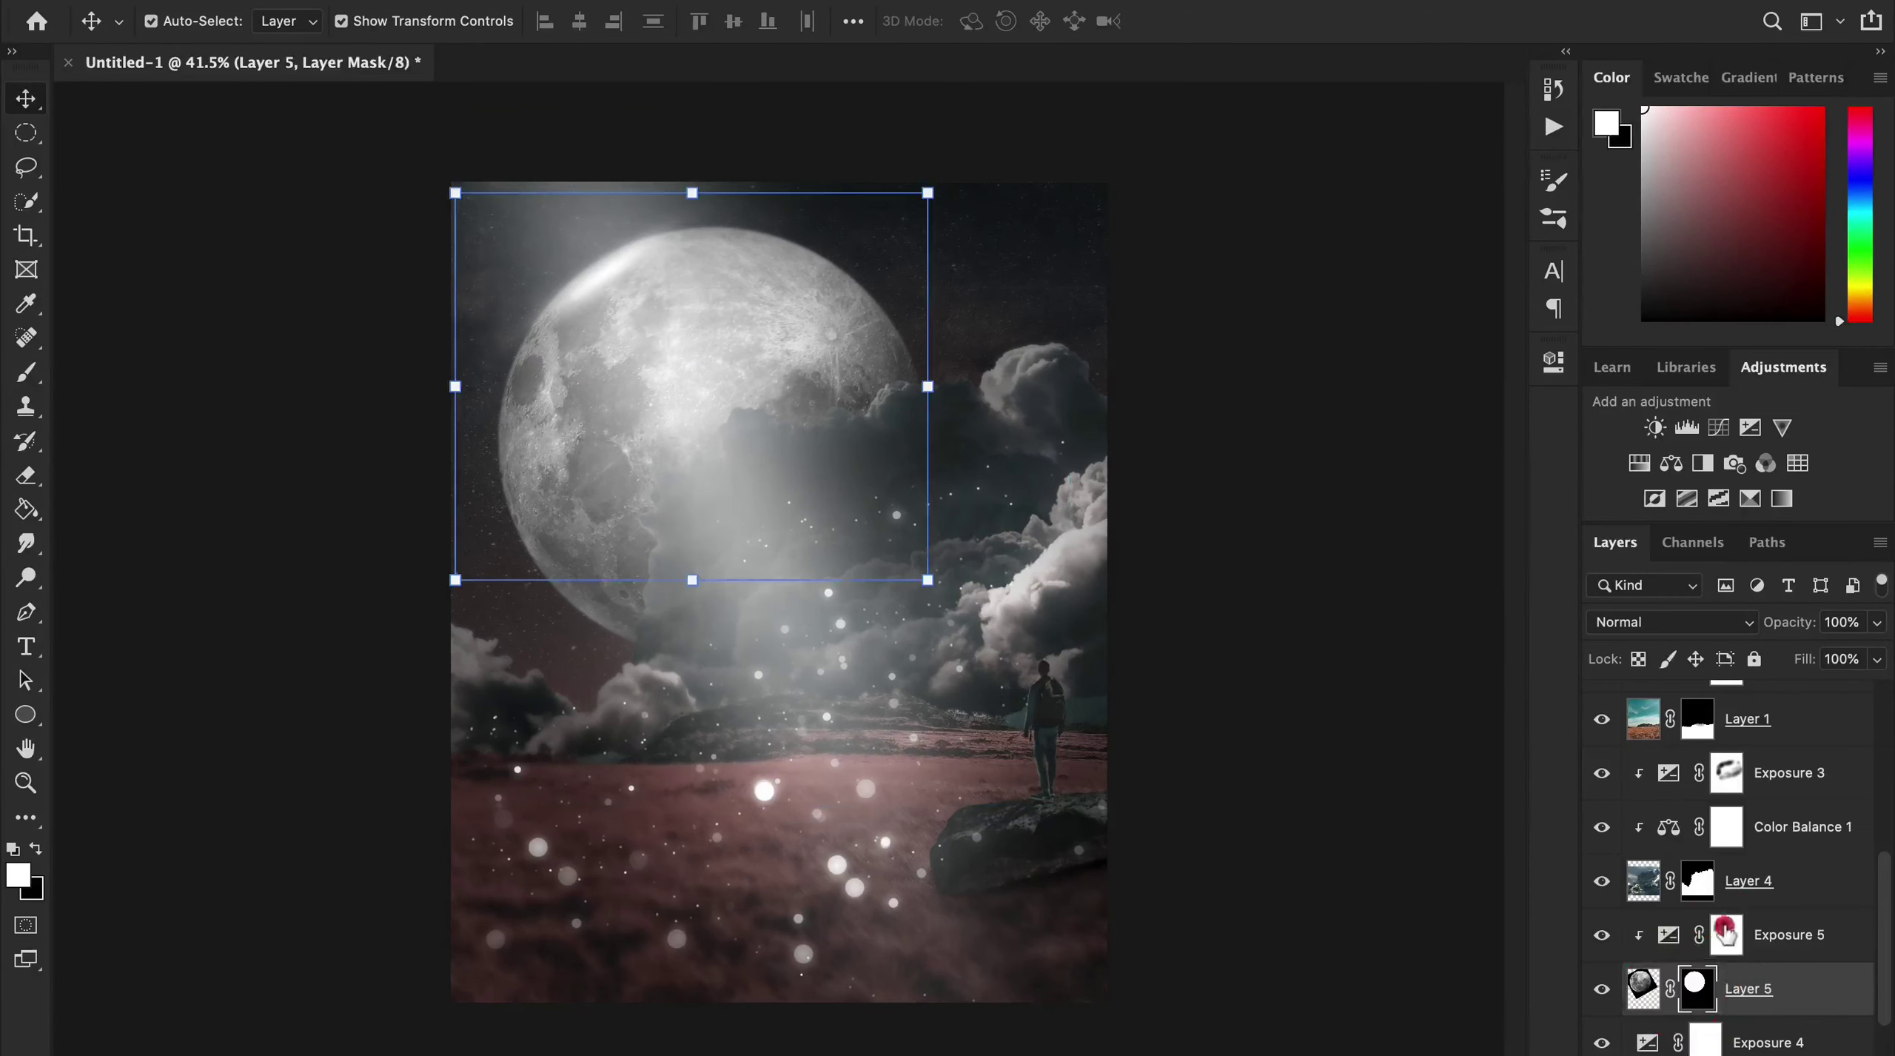
left_click(1726, 934)
key("b")
key("x")
mouse_move(664, 363)
left_mouse_down()
mouse_move(584, 298)
mouse_move(727, 232)
left_mouse_up()
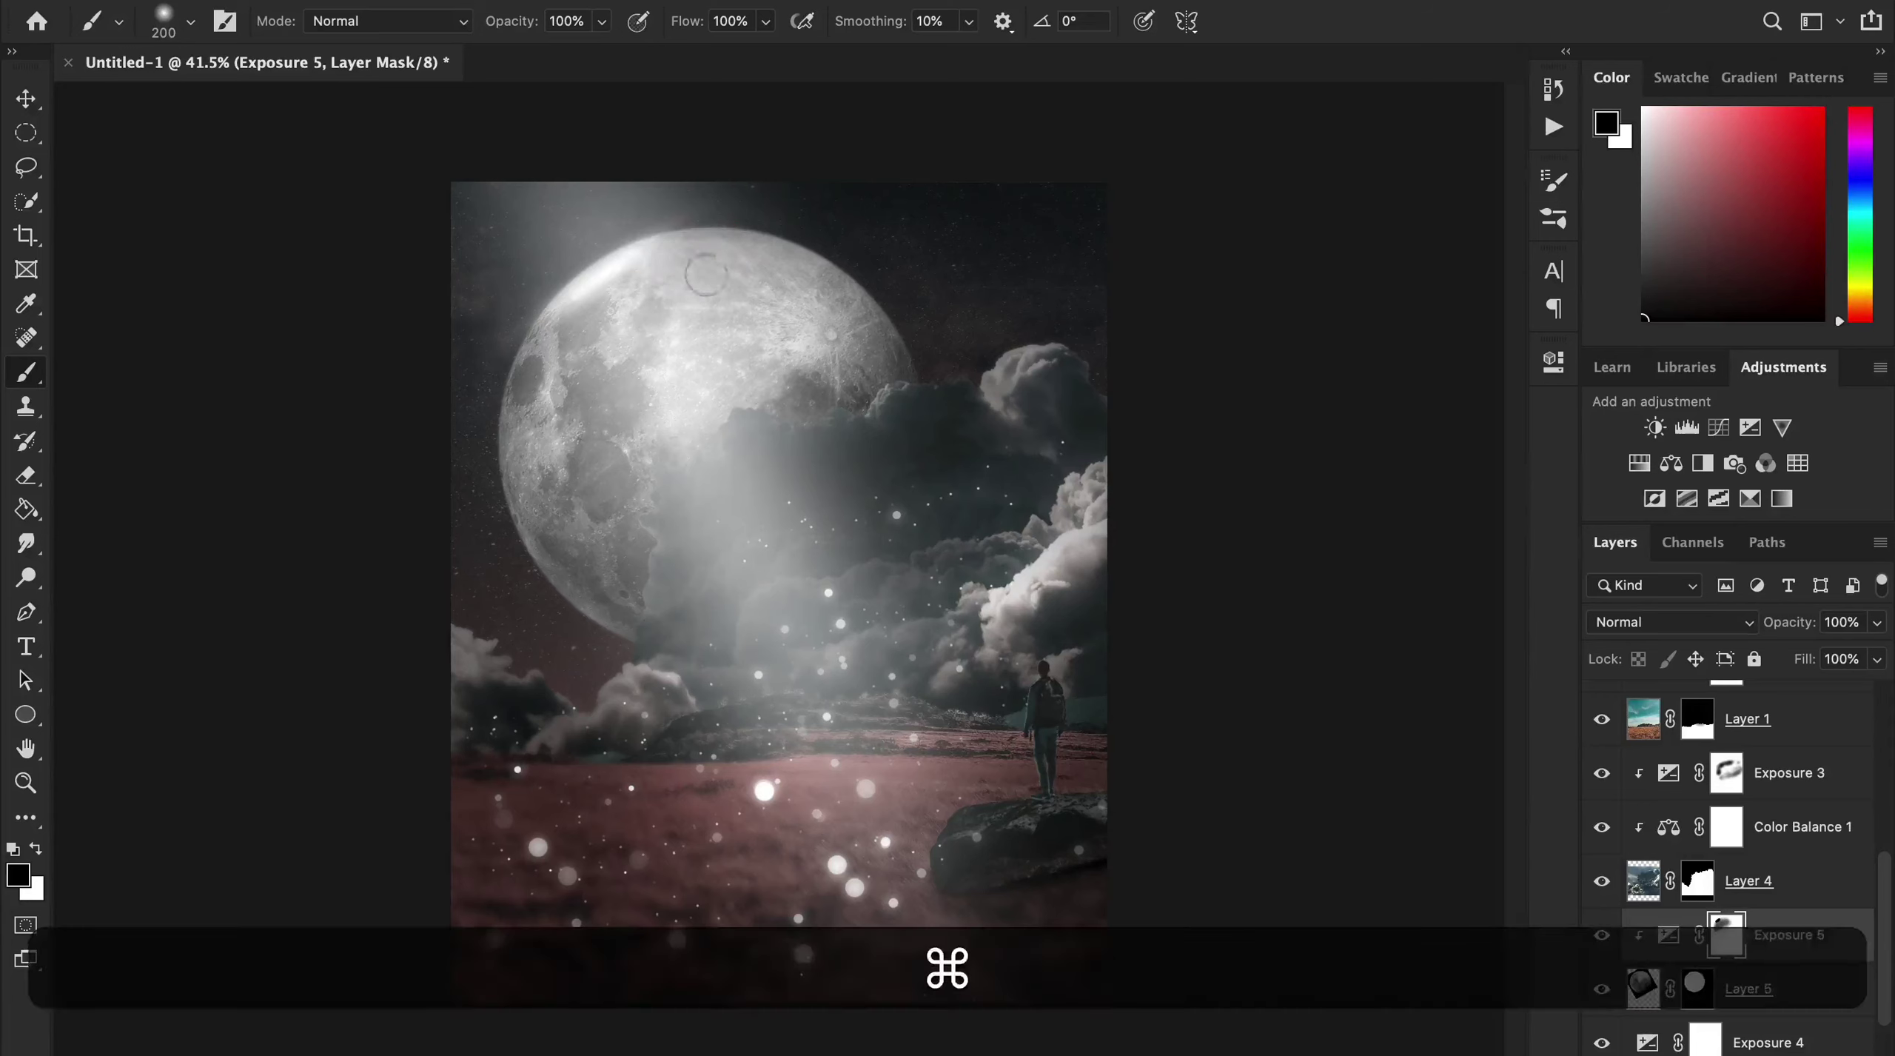
key("x")
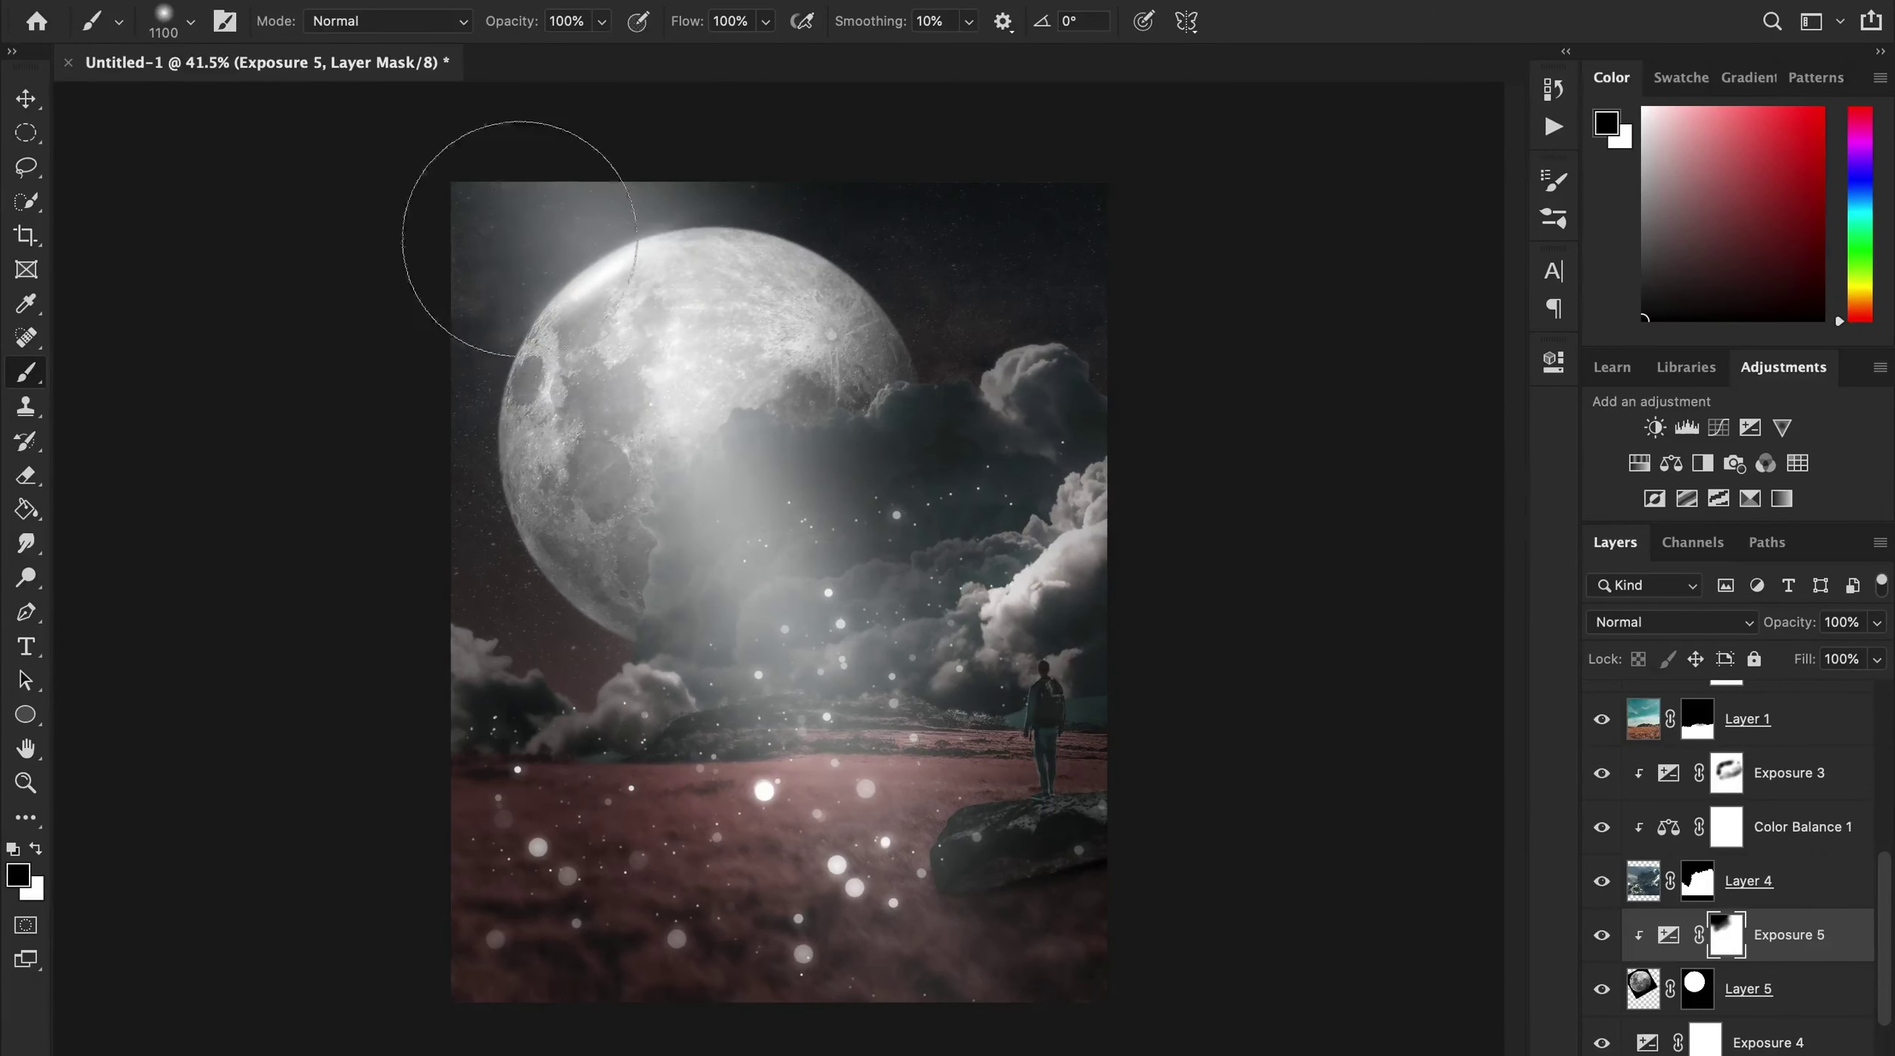
Lower Exposure 5's exposure and paint the darkening back over the moon in white.
double_click(1668, 935)
left_click_drag(1255, 507, 1242, 510)
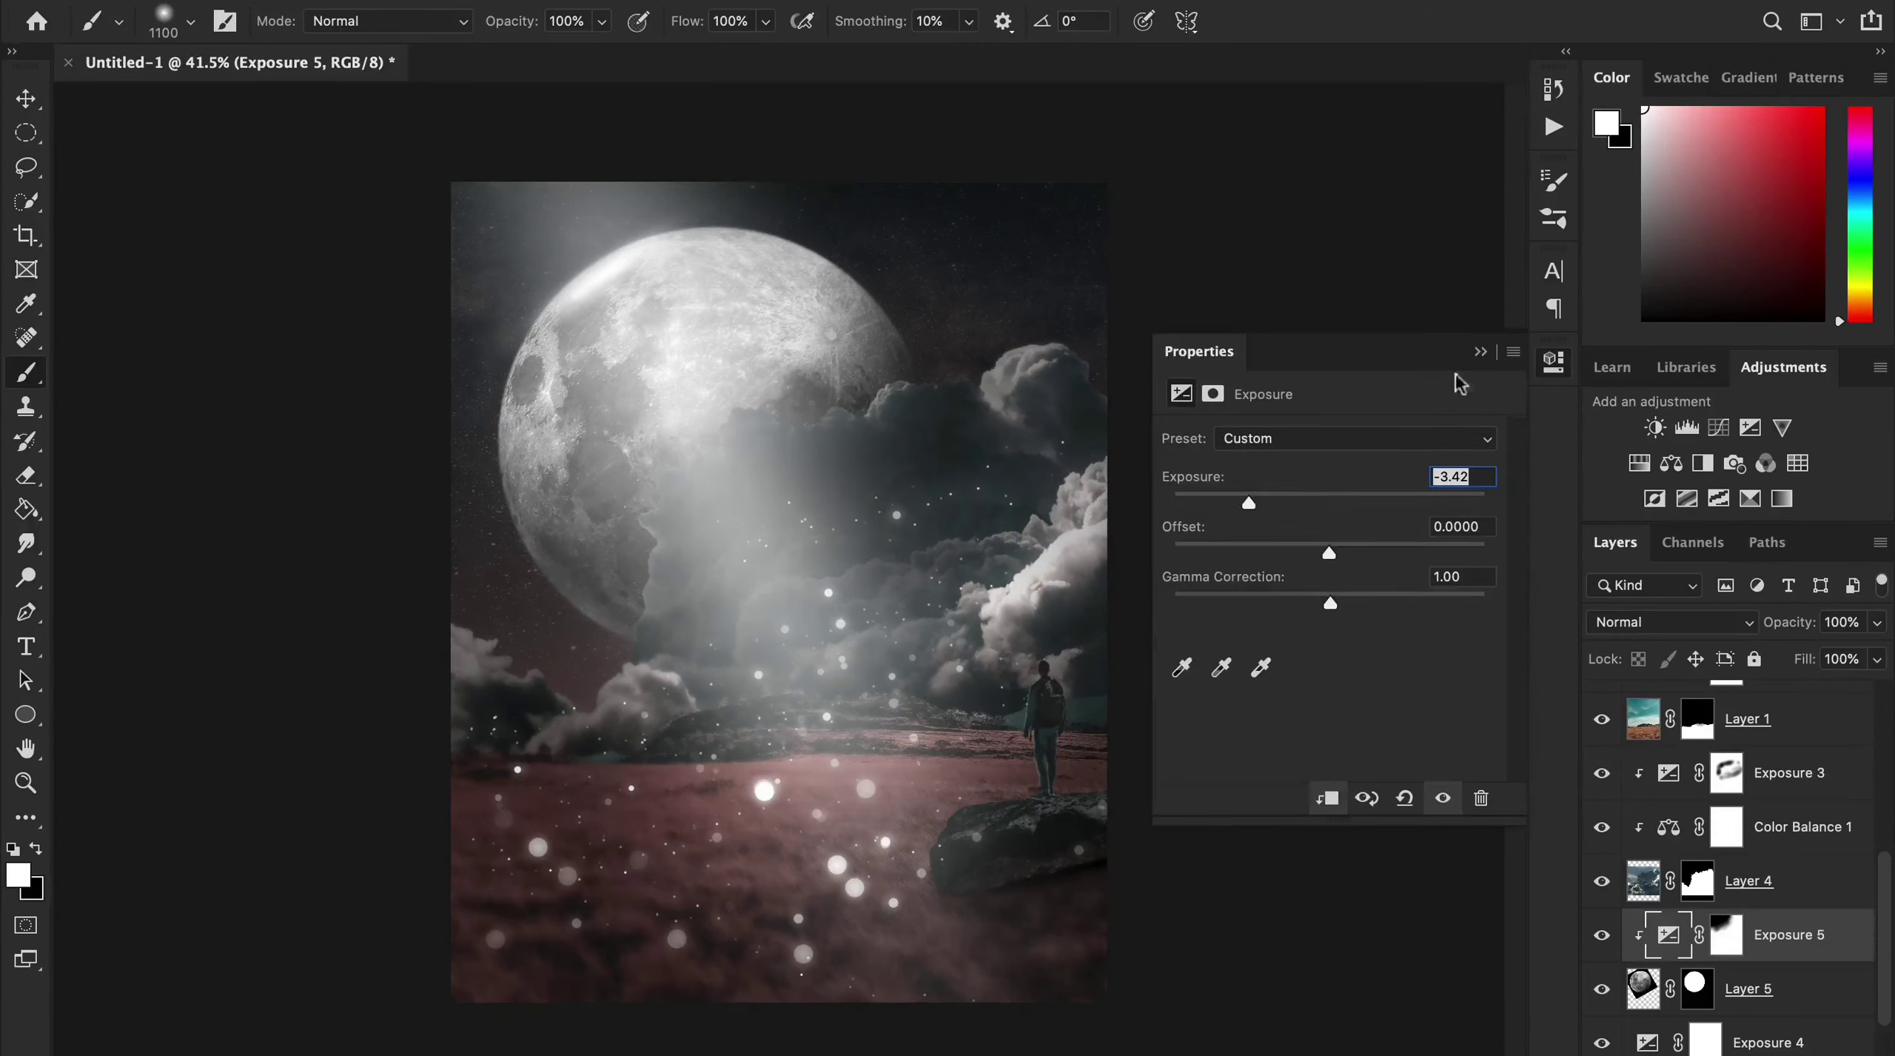
left_click(1480, 351)
left_click(1727, 935)
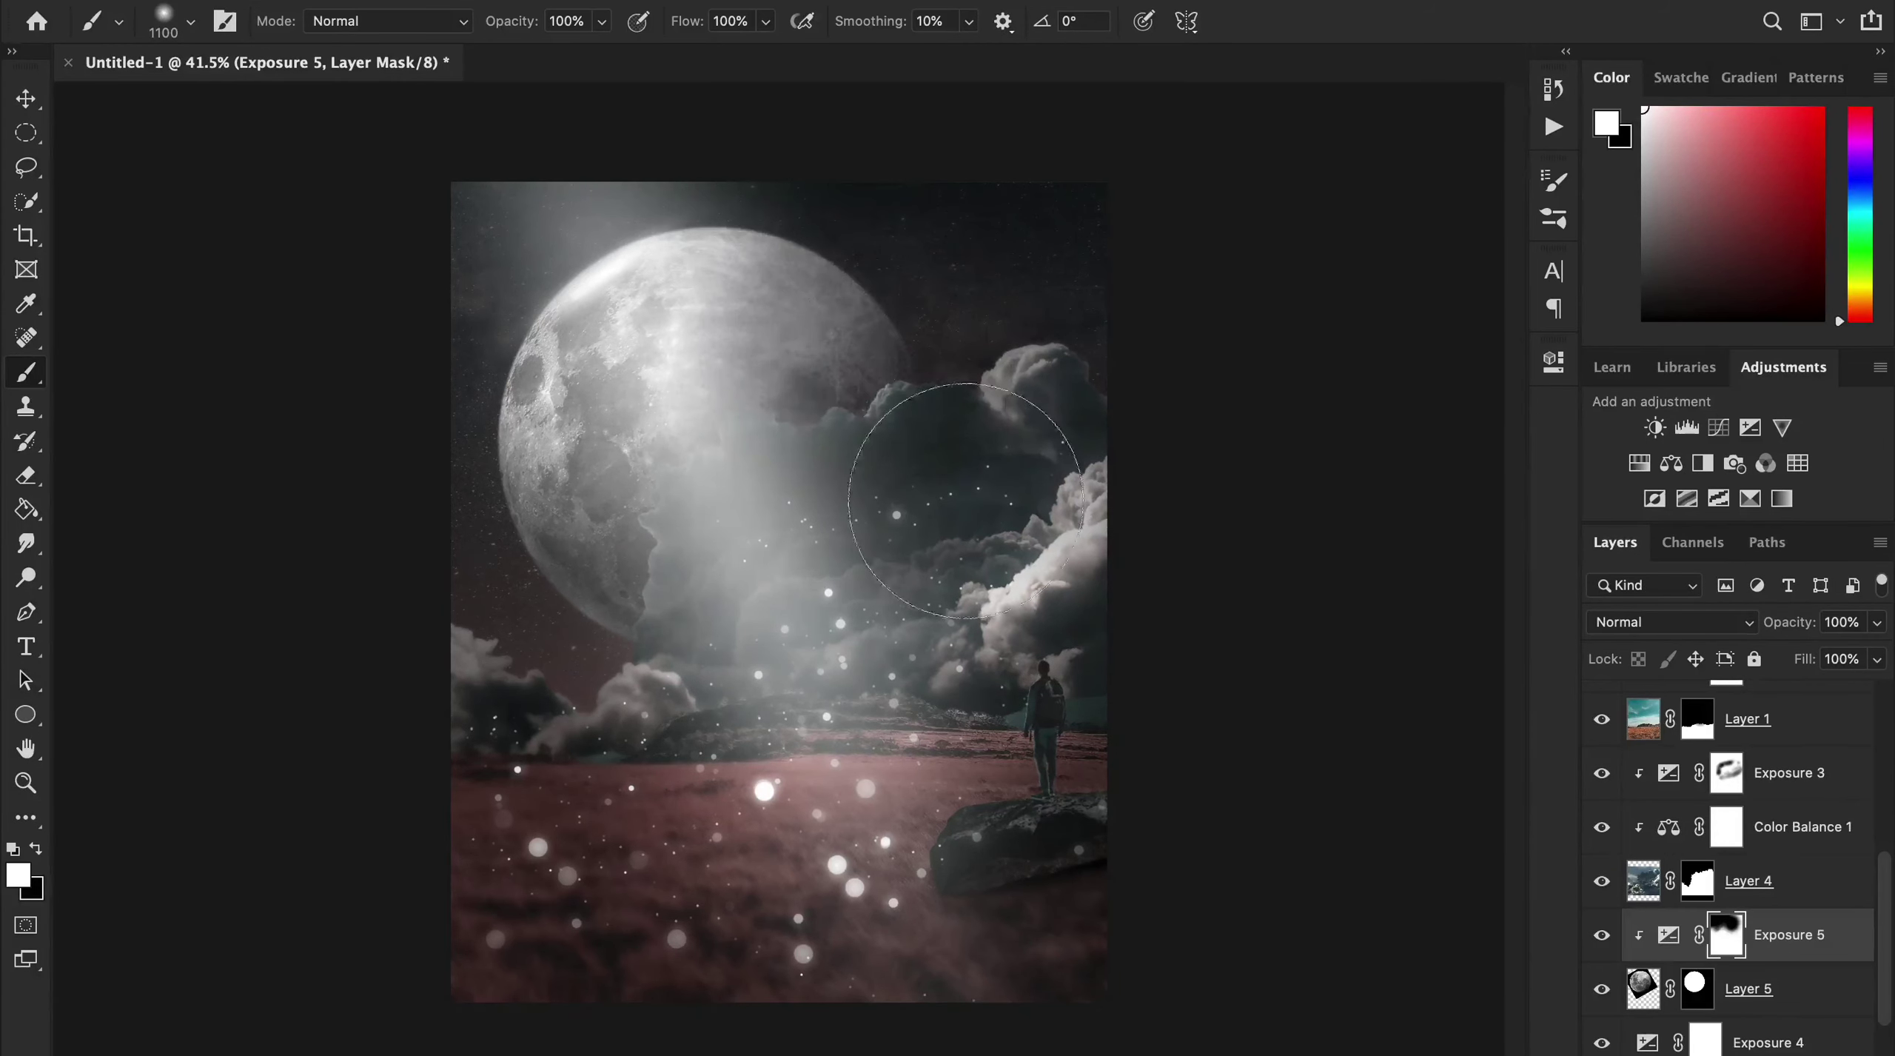
left_click_drag(966, 501, 486, 634)
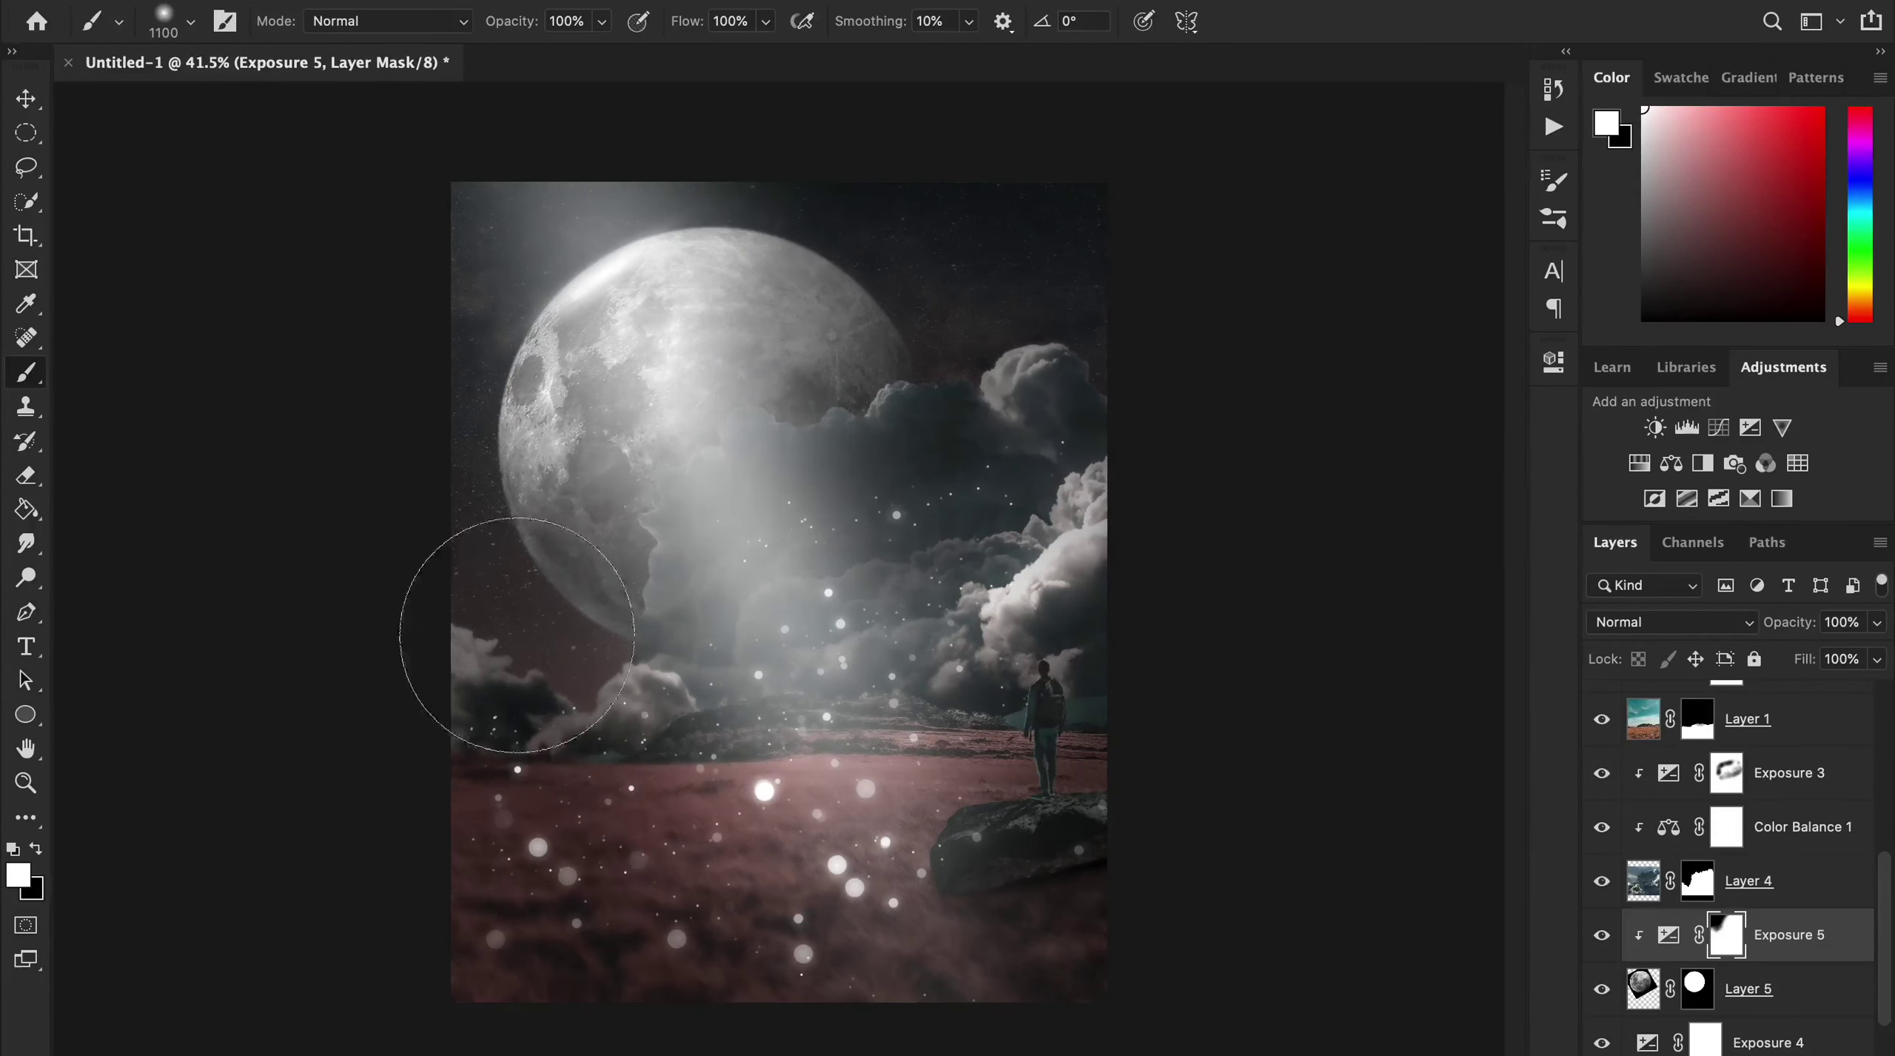
Retune Exposure 5's offset, deepening then slightly brightening the moon's shadows.
double_click(1669, 934)
left_click_drag(1331, 548, 1308, 563)
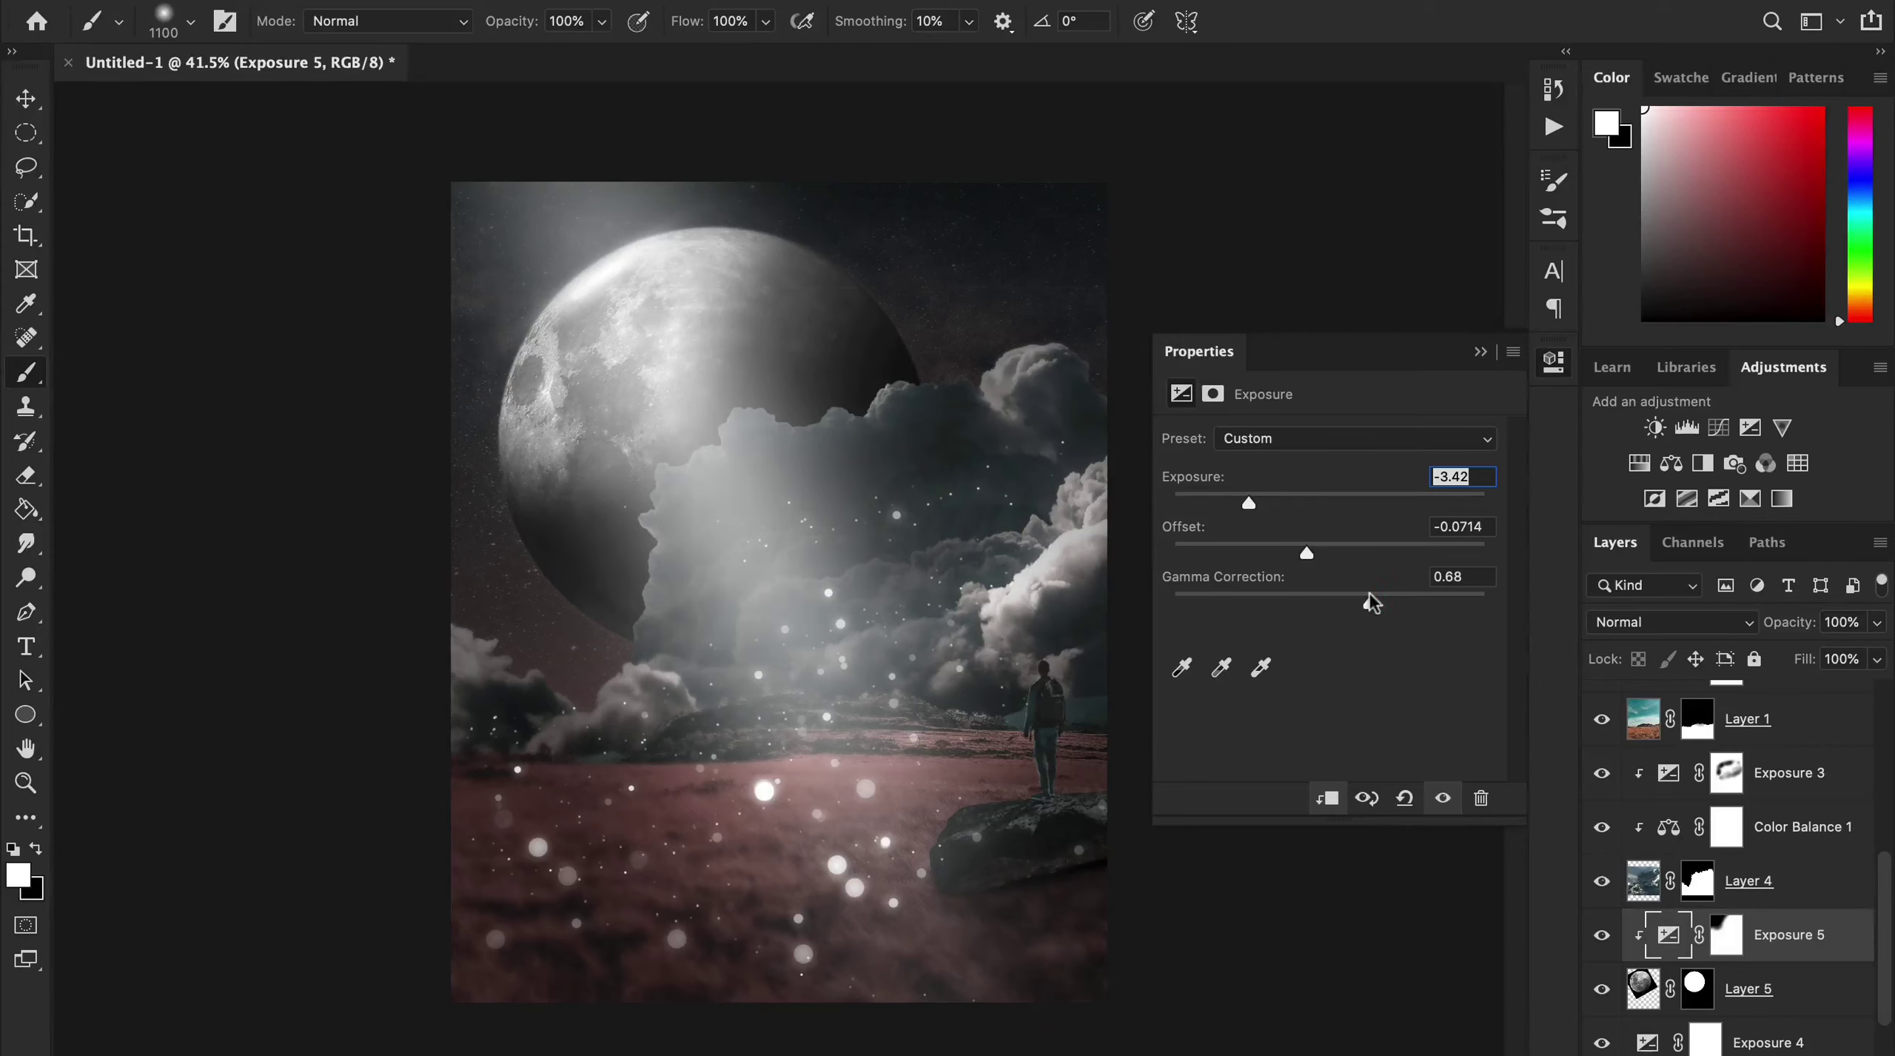
left_click_drag(1307, 557, 1363, 596)
left_click(1481, 351)
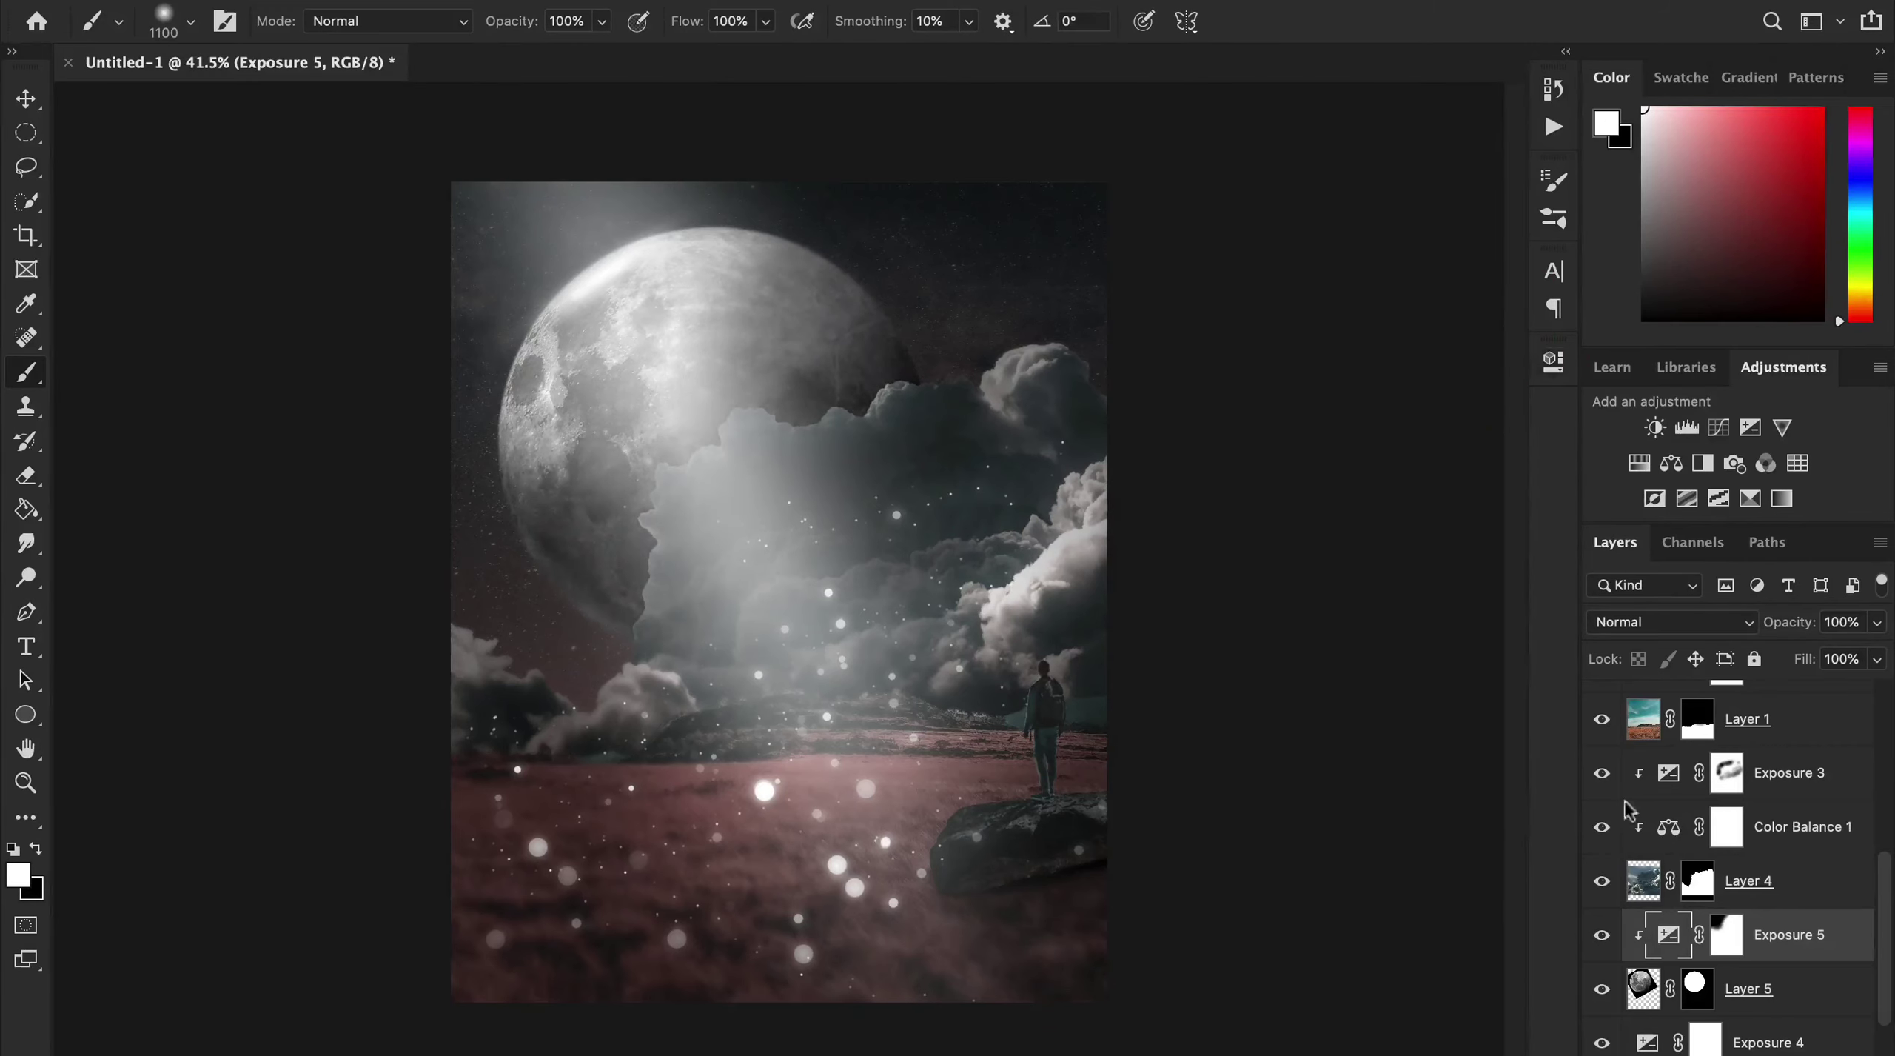
Mask out the haze over the moon by painting black on the Exposure 5 mask.
left_click(1726, 935)
key("x")
left_click_drag(722, 409, 748, 389)
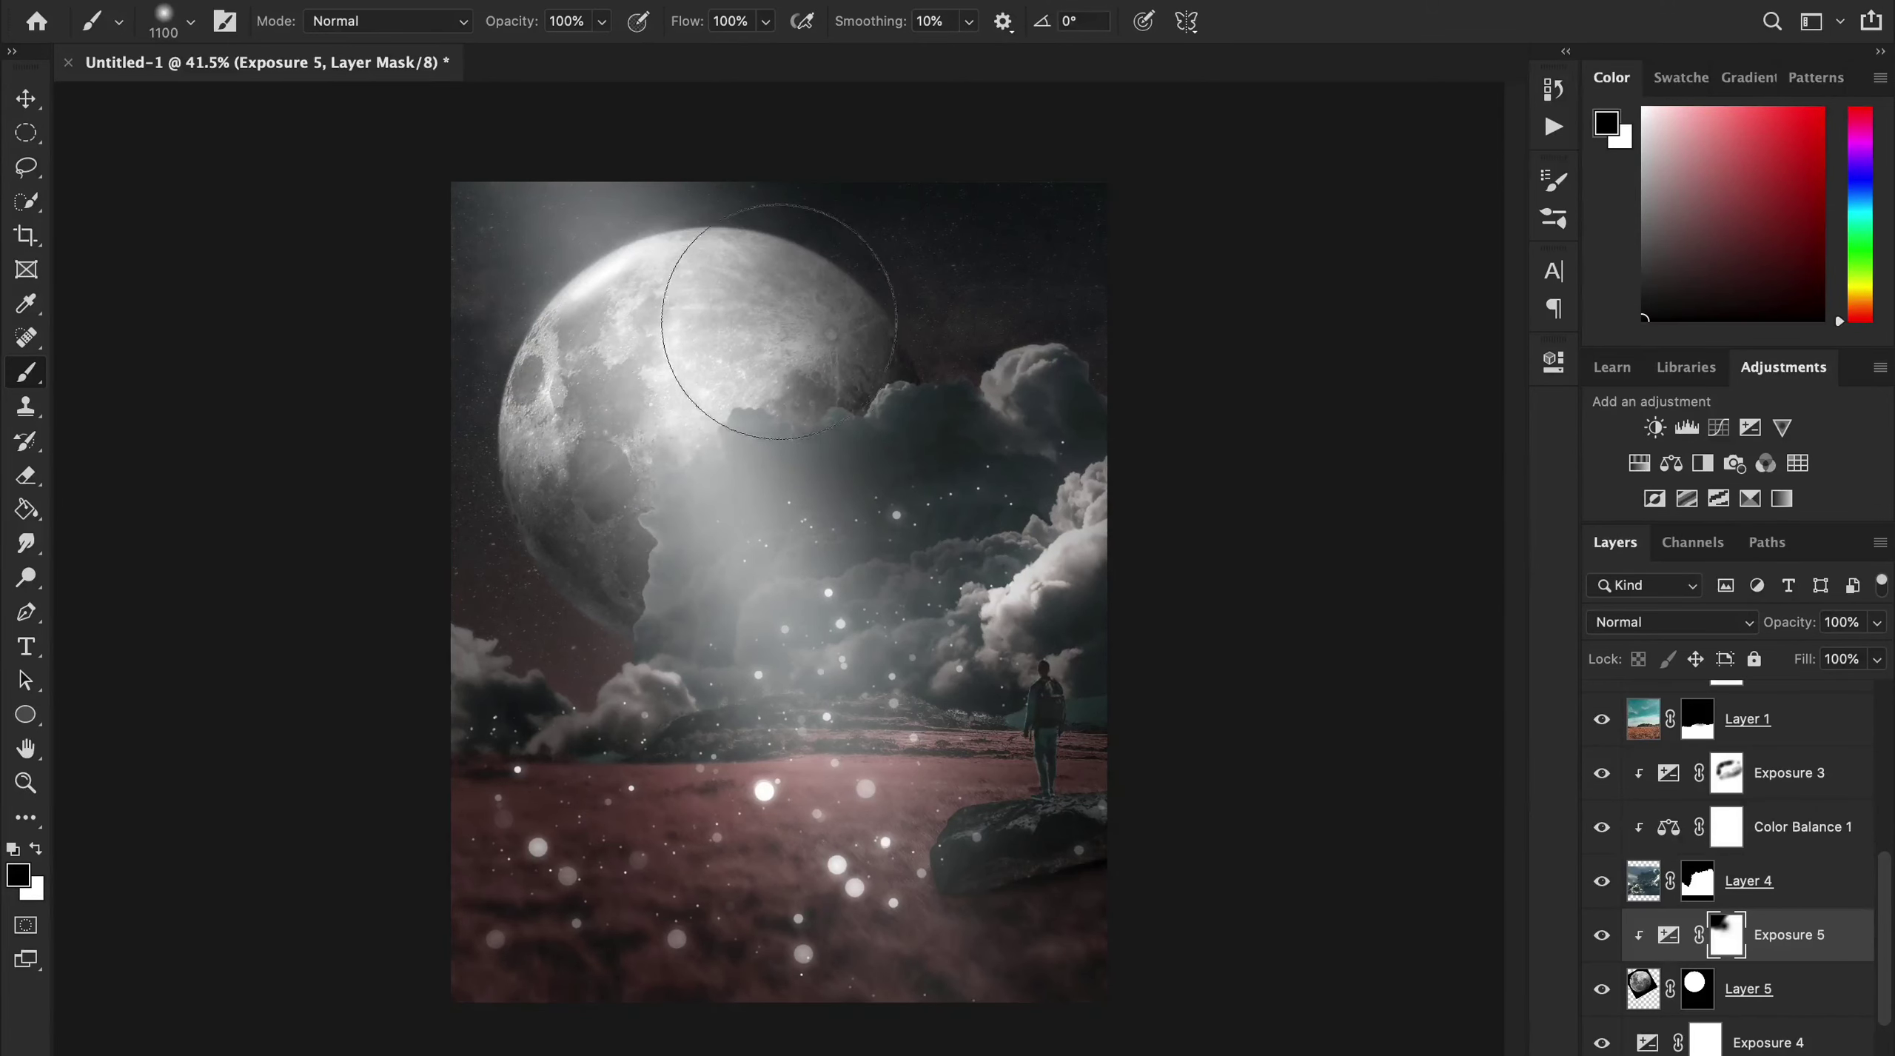
key("x")
scroll(1703, 815, "up", 10)
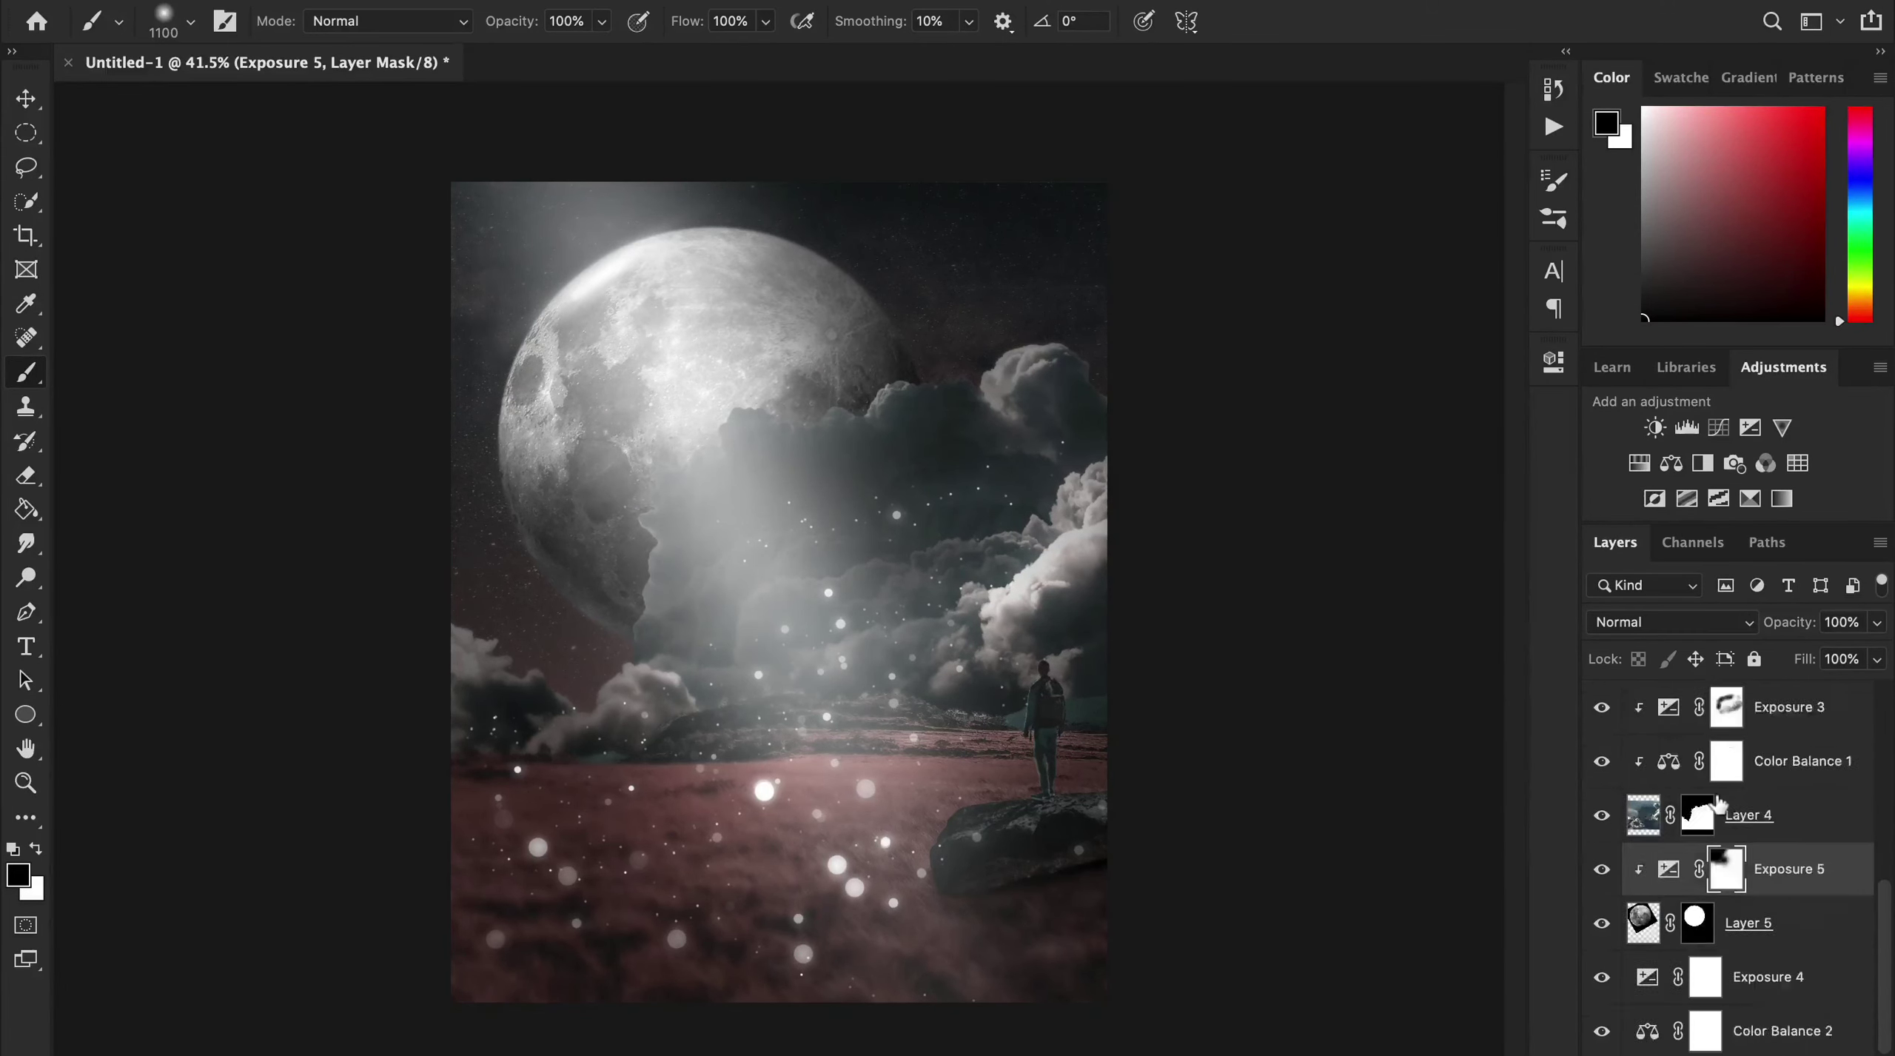
left_click(1695, 706)
scroll(1732, 851, "down", 5)
scroll(1762, 926, "down", 3)
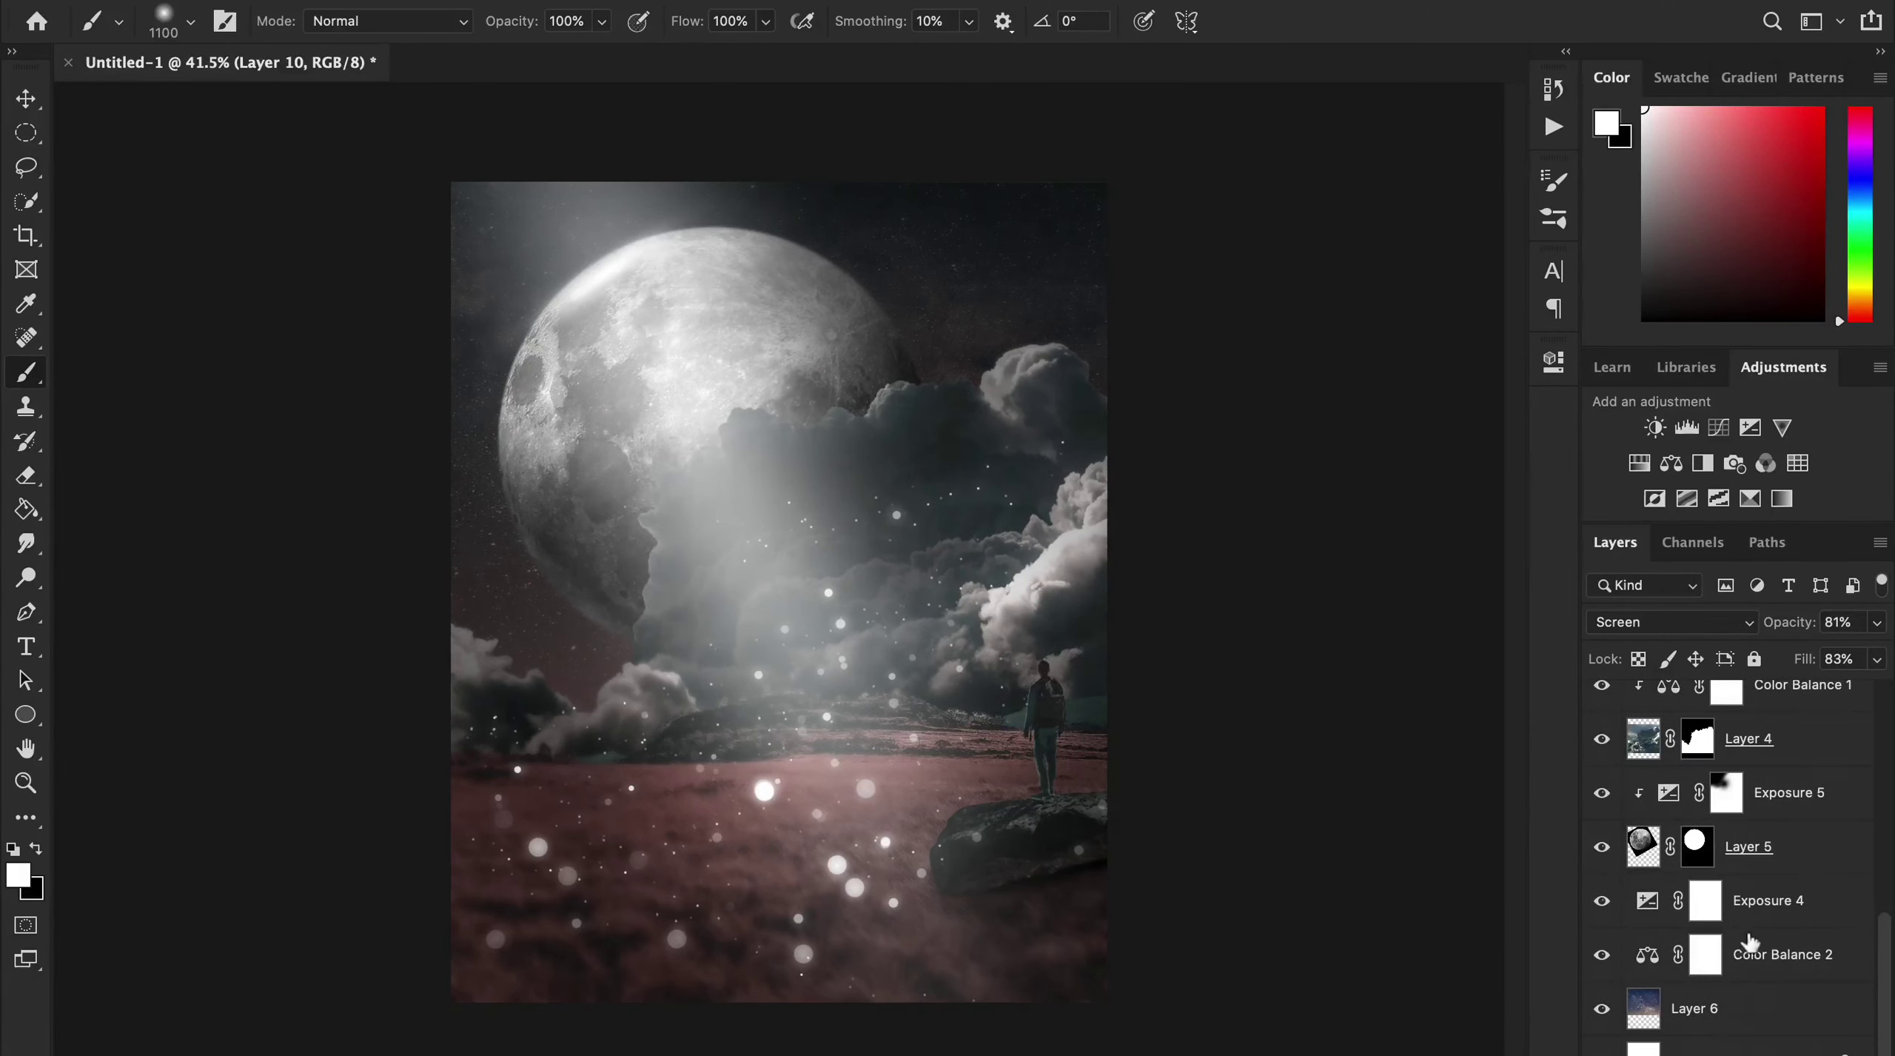
key("ctrl+plus")
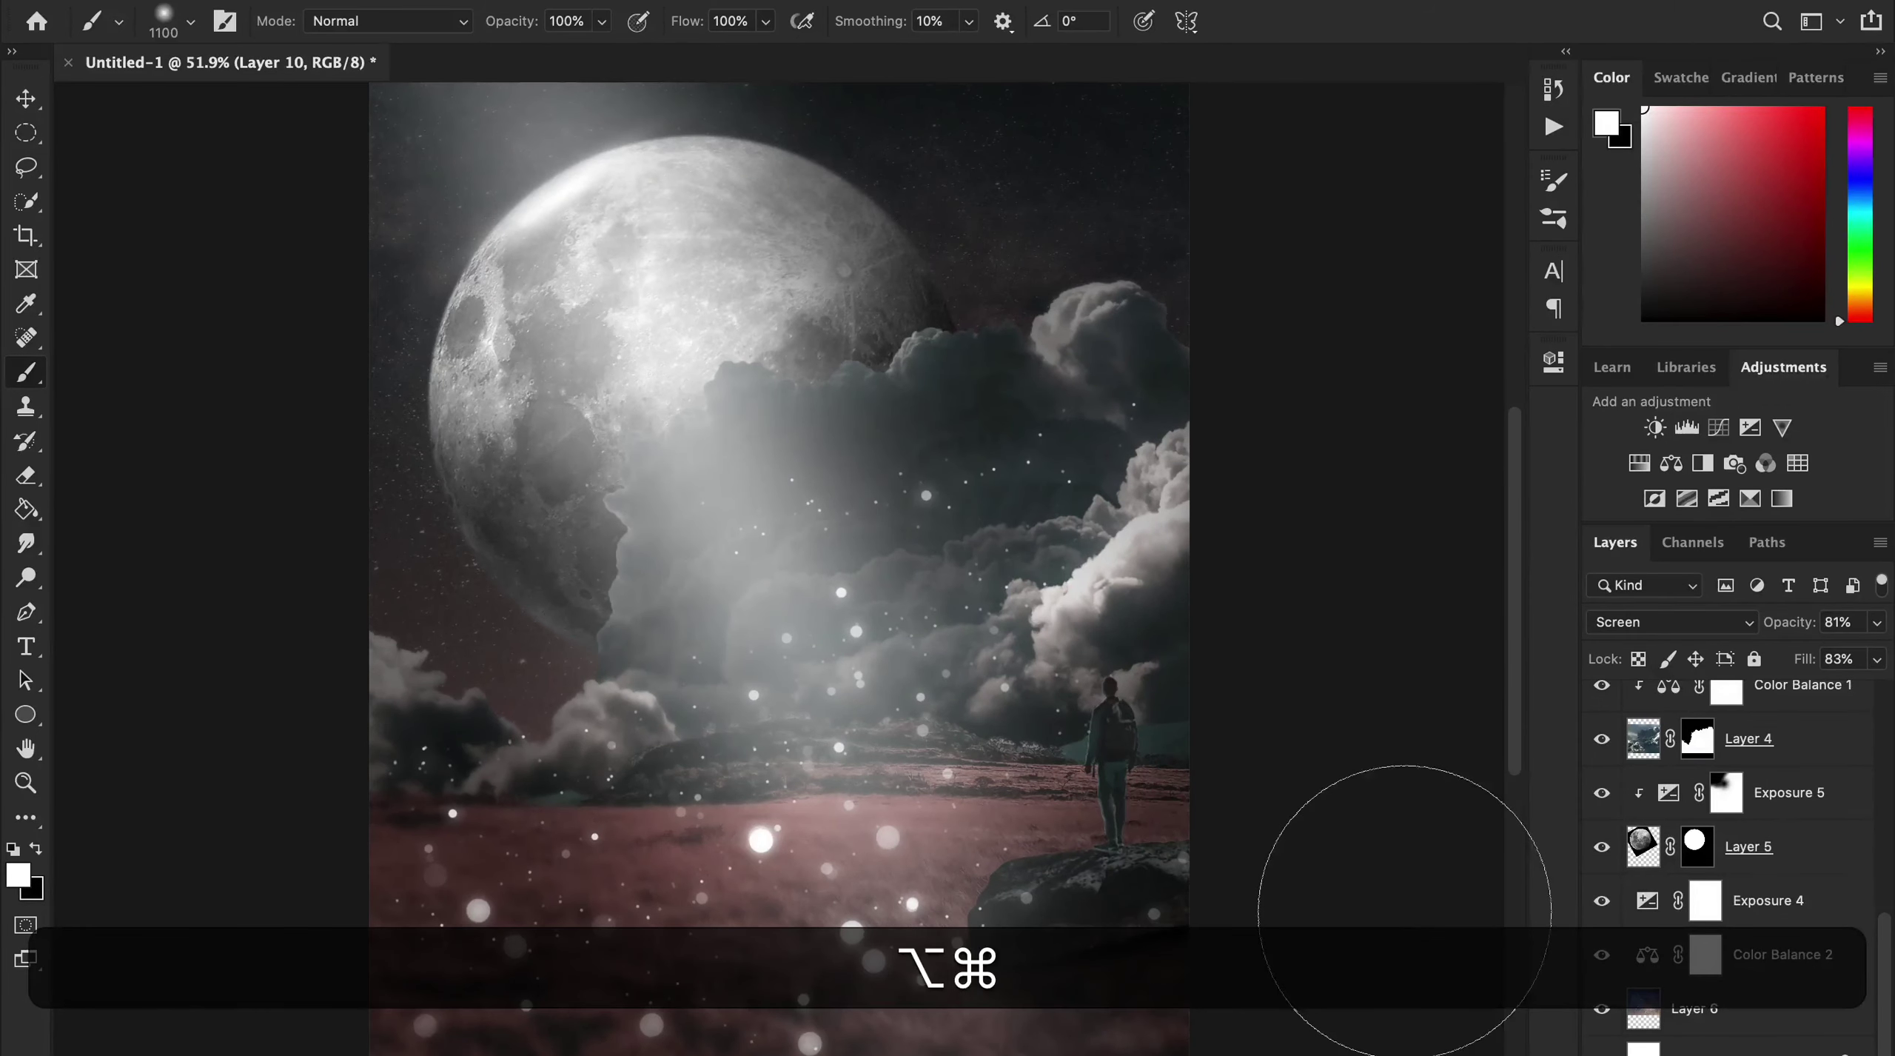